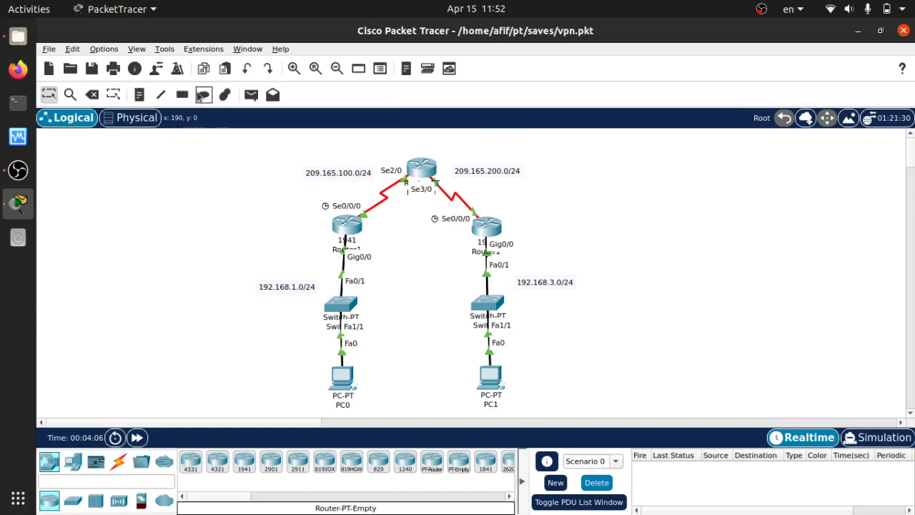
- Draw an ellipse filled with red #ff0000 around the 192.168.1.0/24 network, from Router1 down to PC0
{"action": "left_click", "coordinate": [201, 96]}
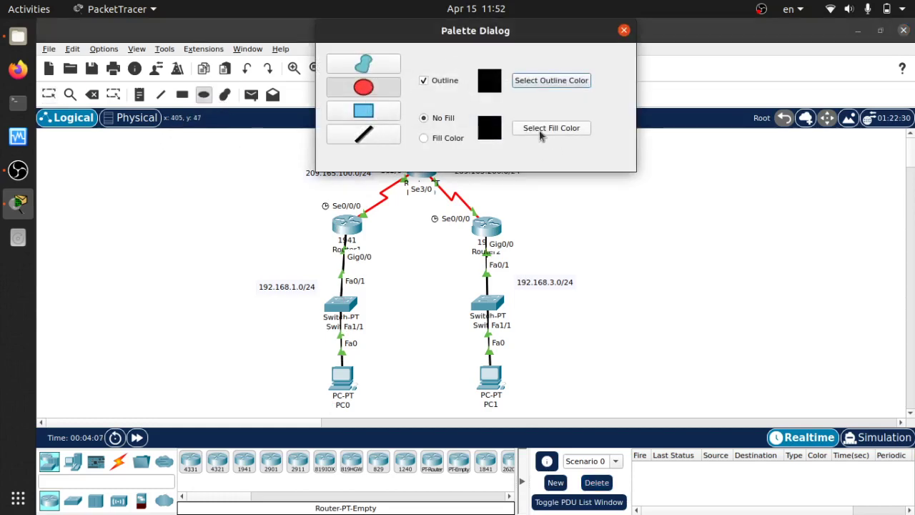
{"action": "left_click", "coordinate": [423, 139]}
{"action": "left_click", "coordinate": [531, 128]}
{"action": "left_click_drag", "start_coordinate": [556, 228], "coordinate": [638, 208]}
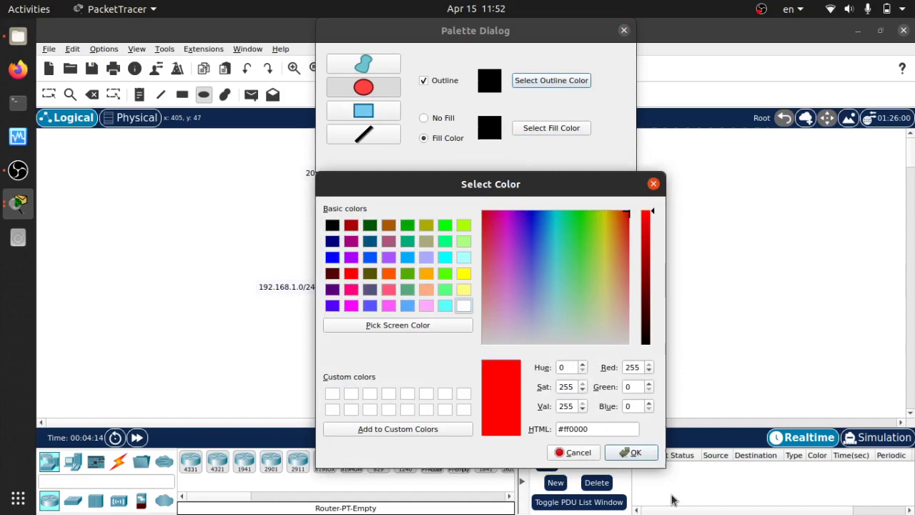
{"action": "left_click", "coordinate": [635, 452]}
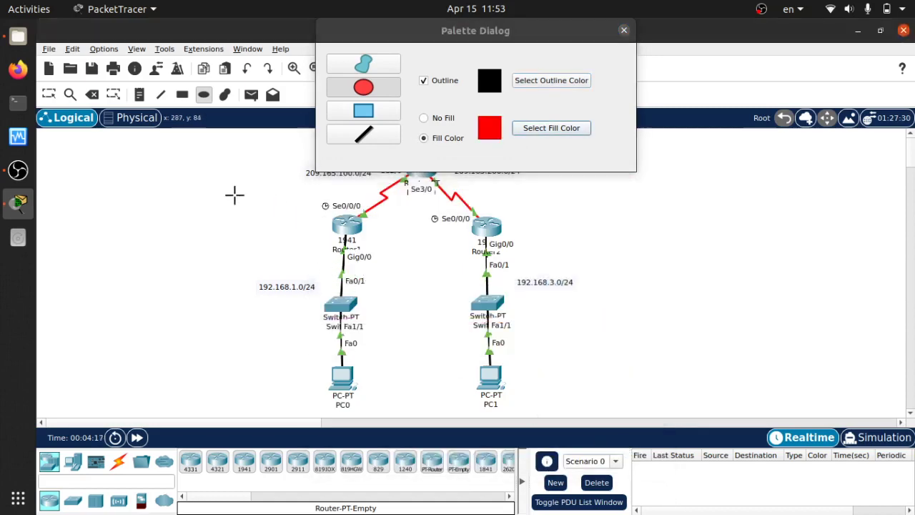
{"action": "mouse_move", "coordinate": [233, 194]}
{"action": "left_mouse_down"}
{"action": "mouse_move", "coordinate": [455, 402]}
{"action": "mouse_move", "coordinate": [405, 384]}
{"action": "mouse_move", "coordinate": [413, 413]}
{"action": "left_mouse_up"}
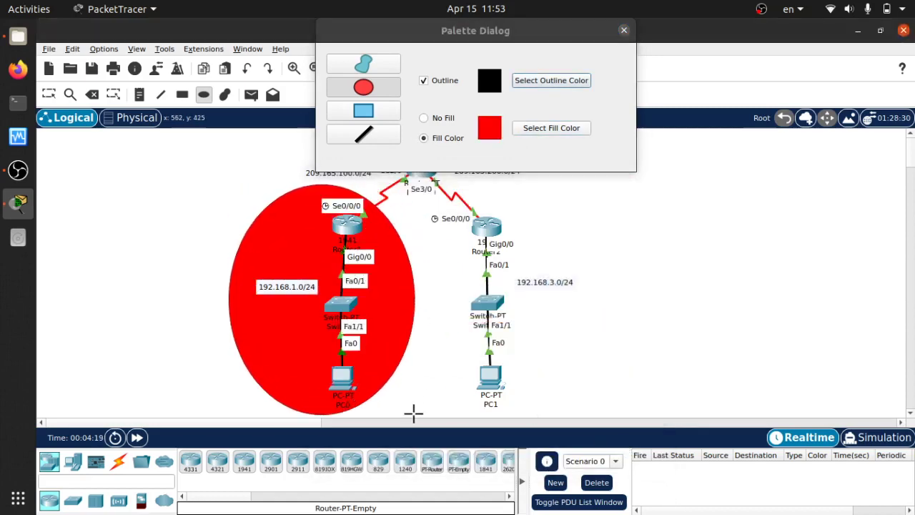
- Draw an ellipse filled with turquoise #07ffc9 around the 192.168.3.0/24 network, from Router2 down to PC1
{"action": "left_click", "coordinate": [545, 128]}
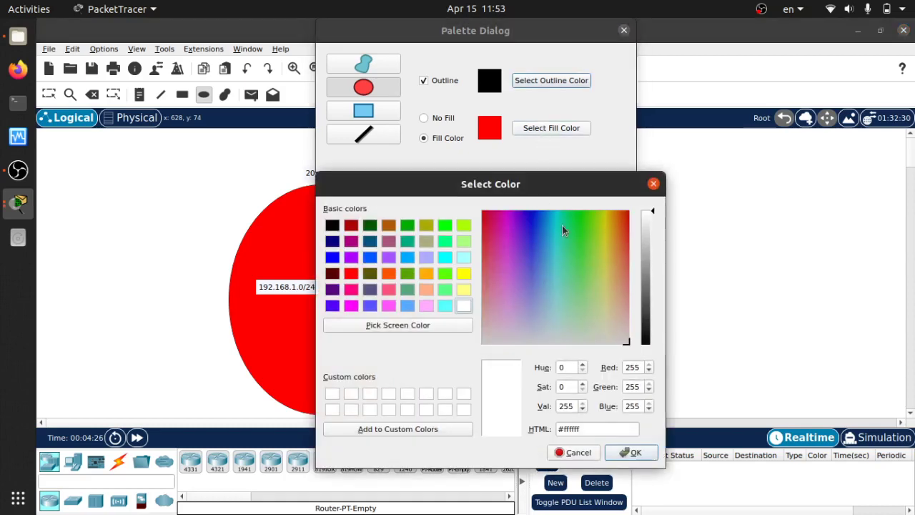
{"action": "left_click_drag", "start_coordinate": [587, 258], "coordinate": [560, 214]}
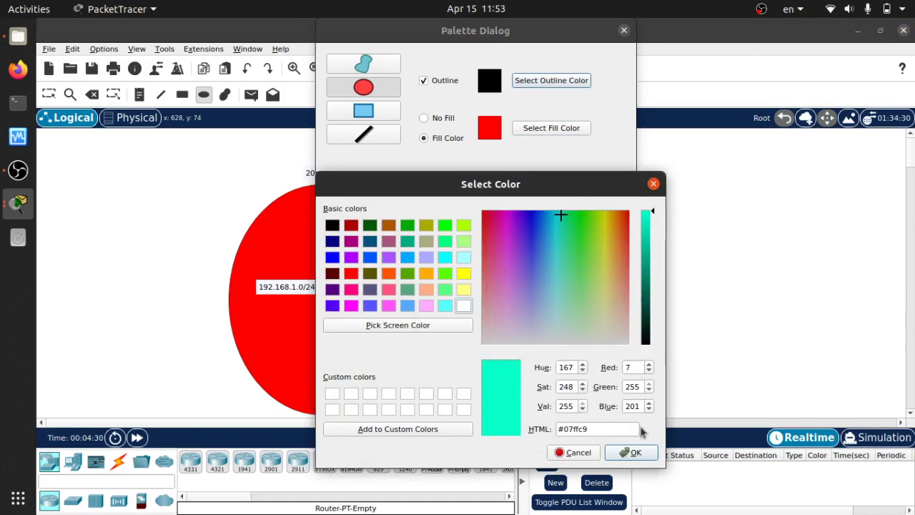
{"action": "left_click", "coordinate": [633, 452]}
{"action": "mouse_move", "coordinate": [419, 184]}
{"action": "left_mouse_down"}
{"action": "mouse_move", "coordinate": [536, 293]}
{"action": "mouse_move", "coordinate": [576, 392]}
{"action": "mouse_move", "coordinate": [598, 408]}
{"action": "mouse_move", "coordinate": [592, 415]}
{"action": "left_mouse_up"}
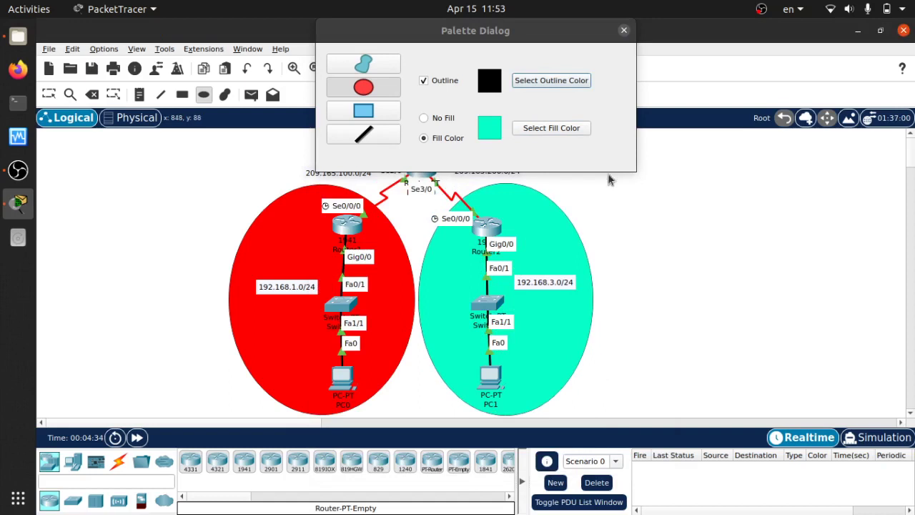
{"action": "left_click", "coordinate": [623, 30]}
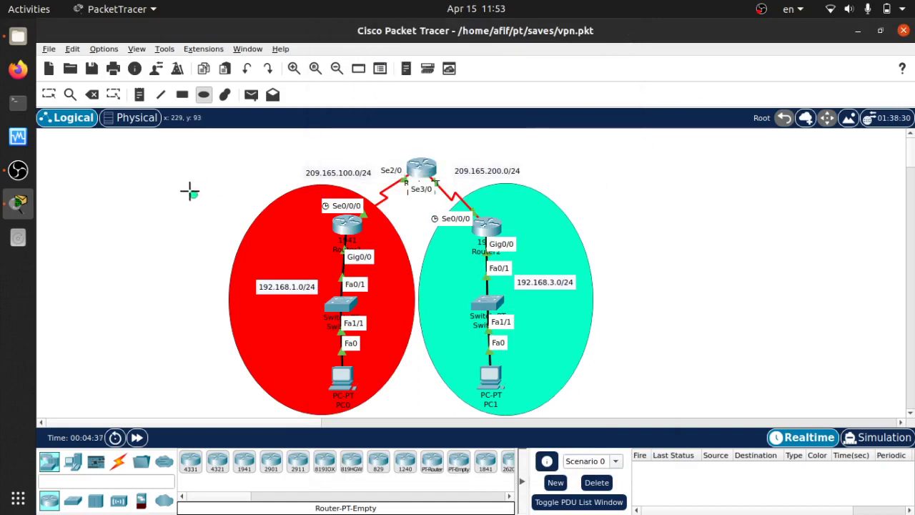
{"action": "key", "text": "Escape"}
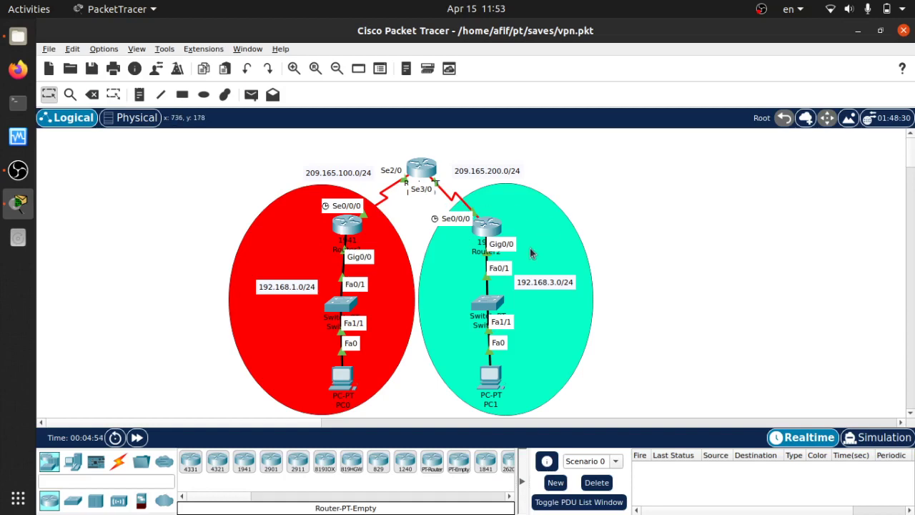
- Delete the red and turquoise ellipses from the workspace
{"action": "left_click", "coordinate": [91, 94]}
{"action": "left_click", "coordinate": [273, 232]}
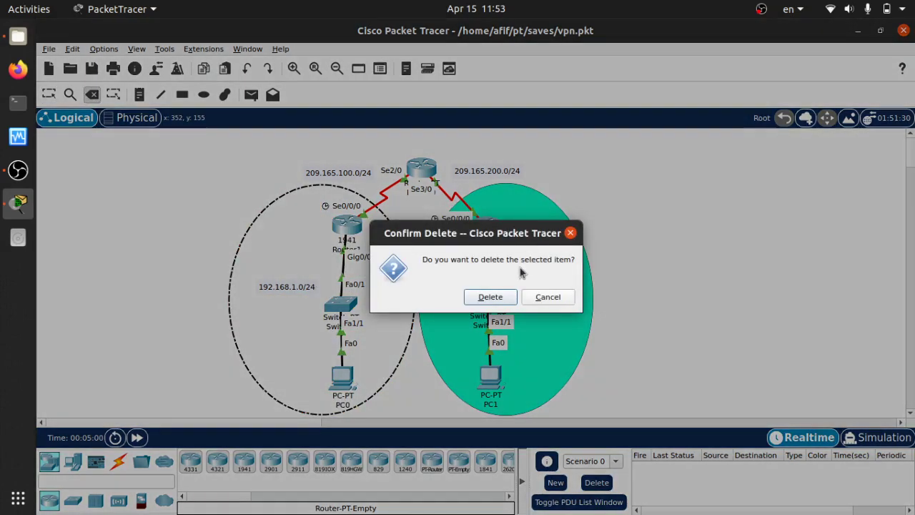
{"action": "left_click", "coordinate": [486, 296]}
{"action": "left_click", "coordinate": [537, 236]}
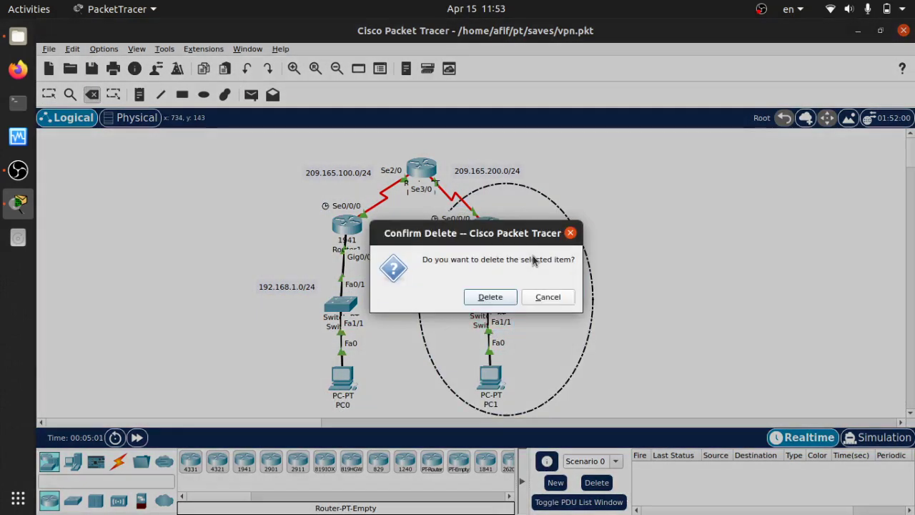
{"action": "left_click", "coordinate": [488, 298]}
{"action": "key", "text": "Escape"}
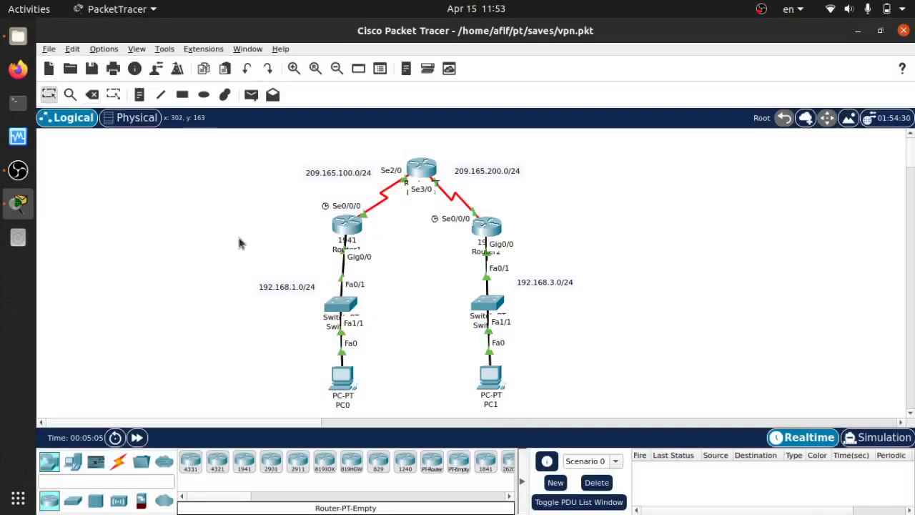
- Draw a turquoise-filled rectangle spanning Router1 and Router2
{"action": "left_click", "coordinate": [182, 94]}
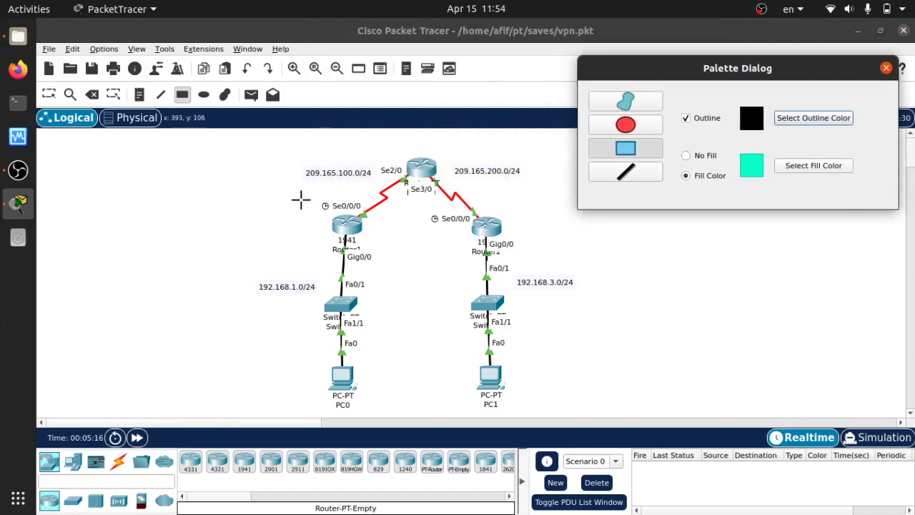
{"action": "left_click_drag", "start_coordinate": [299, 199], "coordinate": [543, 272]}
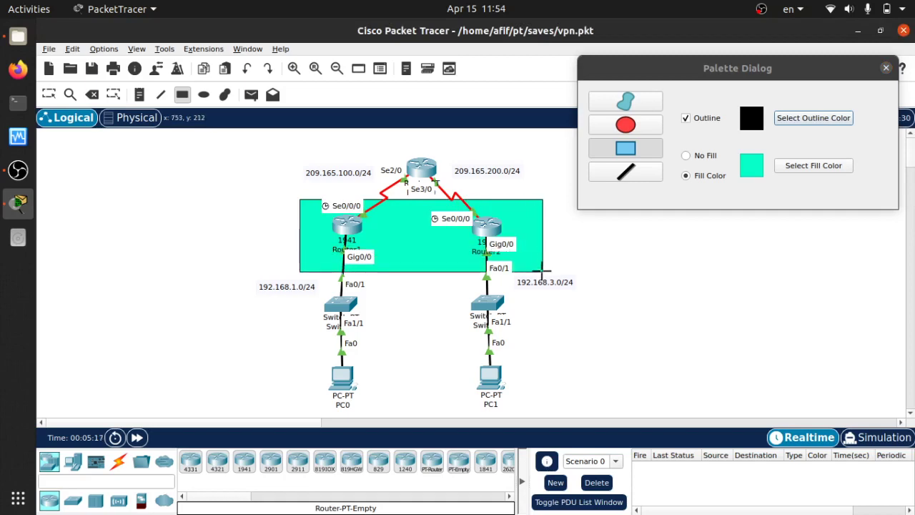
{"action": "left_click", "coordinate": [885, 69]}
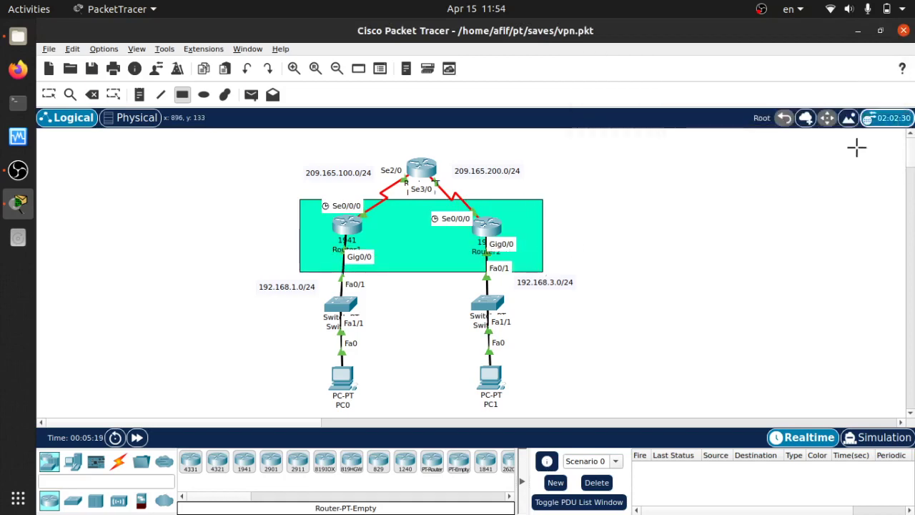
{"action": "key", "text": "Escape"}
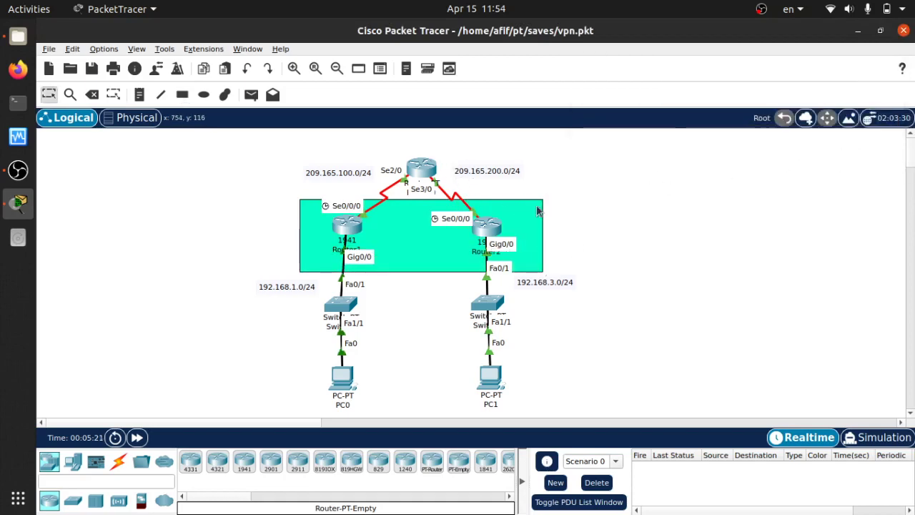
- Move the router joining the two serial links slightly up, and shift the turquoise rectangle slightly up and to the left
{"action": "left_click_drag", "start_coordinate": [424, 168], "coordinate": [420, 159]}
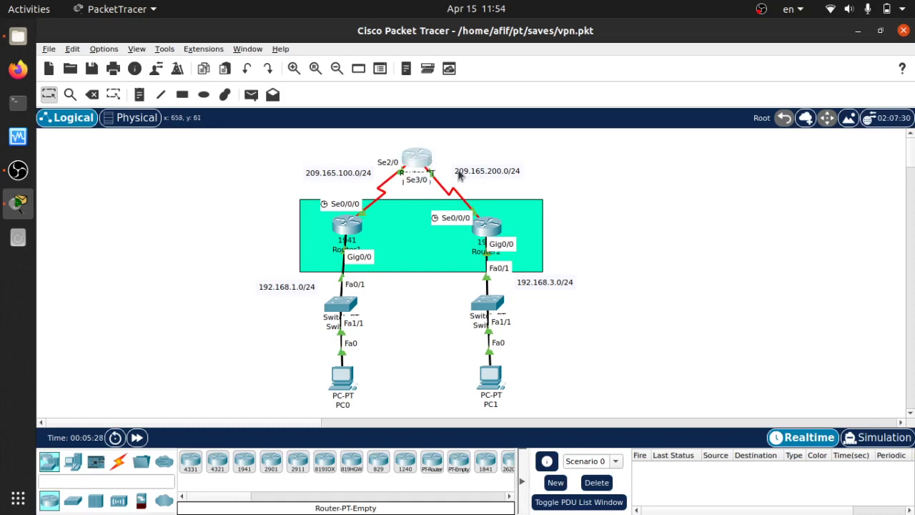
{"action": "left_click_drag", "start_coordinate": [407, 223], "coordinate": [399, 224]}
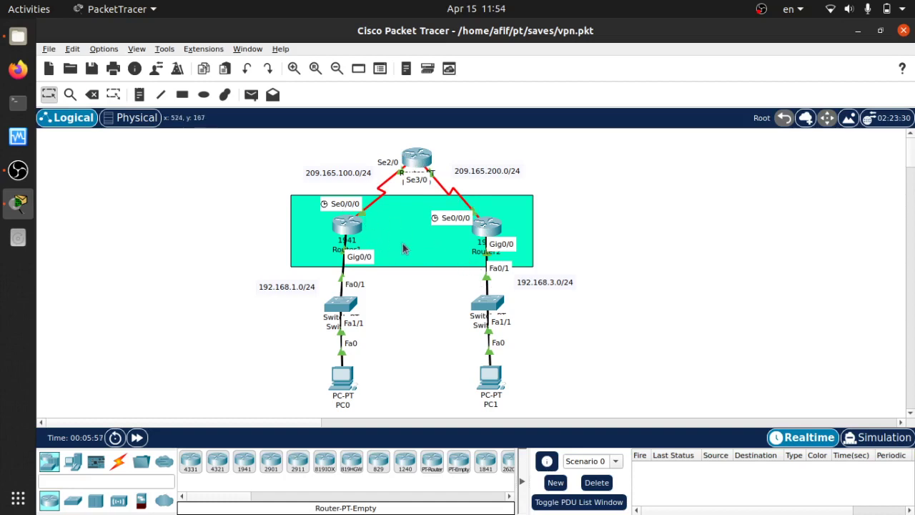
- Delete the turquoise rectangle behind the two 1941 routers
{"action": "left_click", "coordinate": [91, 94]}
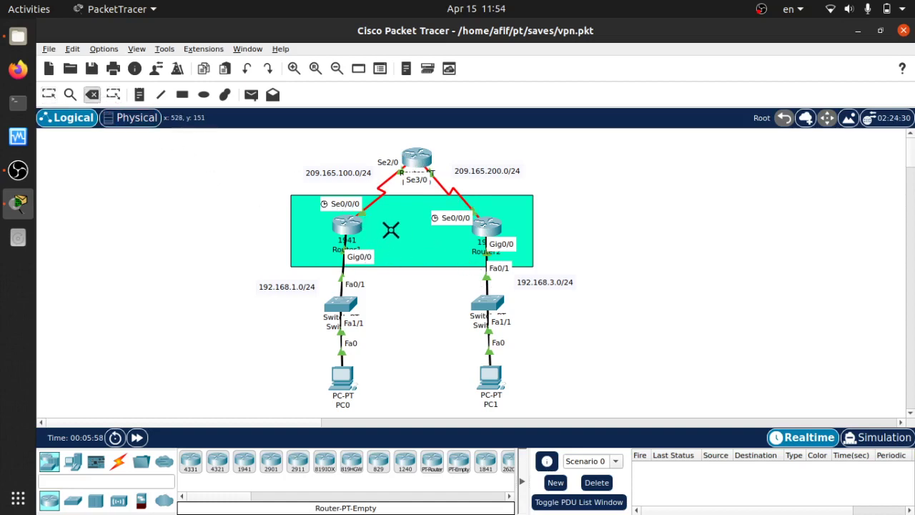
{"action": "left_click", "coordinate": [391, 229]}
{"action": "left_click", "coordinate": [486, 298]}
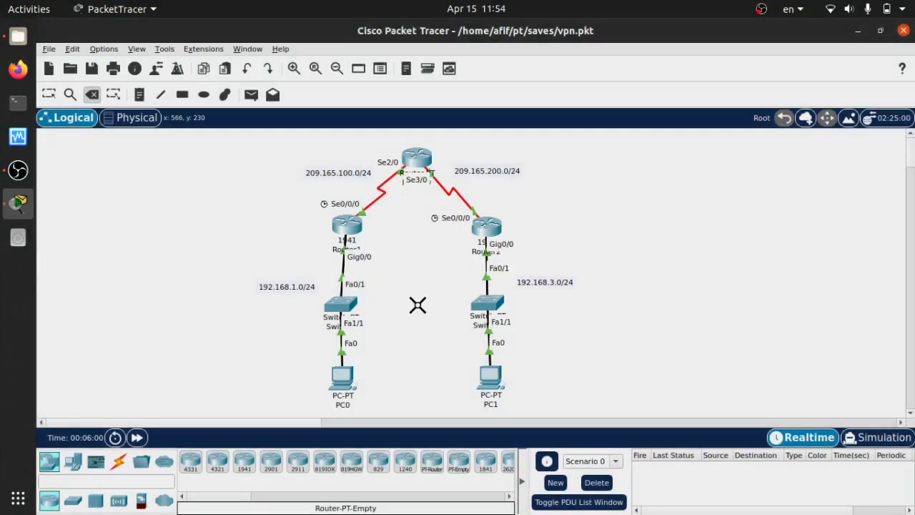
{"action": "key", "text": "Escape"}
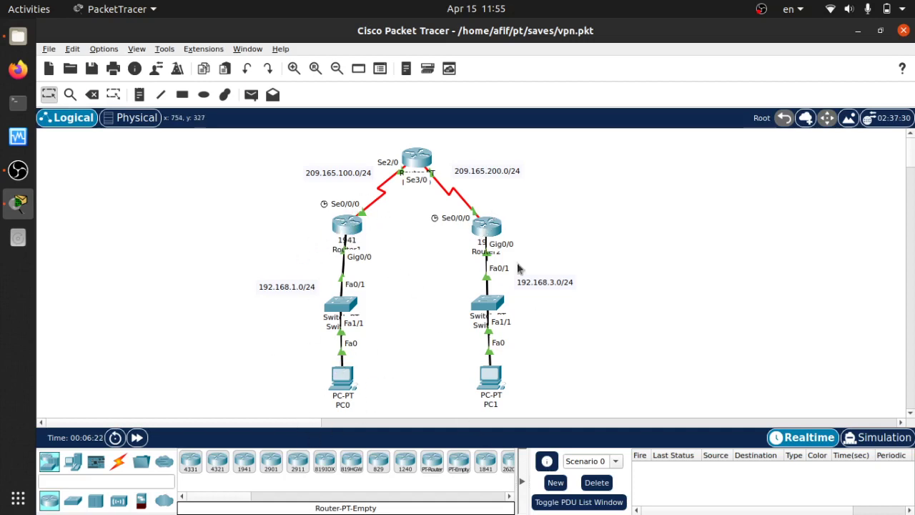
- Place a text note beside the topology listing PPTP, L2TP and SSTP on separate lines
{"action": "mouse_move", "coordinate": [487, 238]}
{"action": "left_click", "coordinate": [139, 94]}
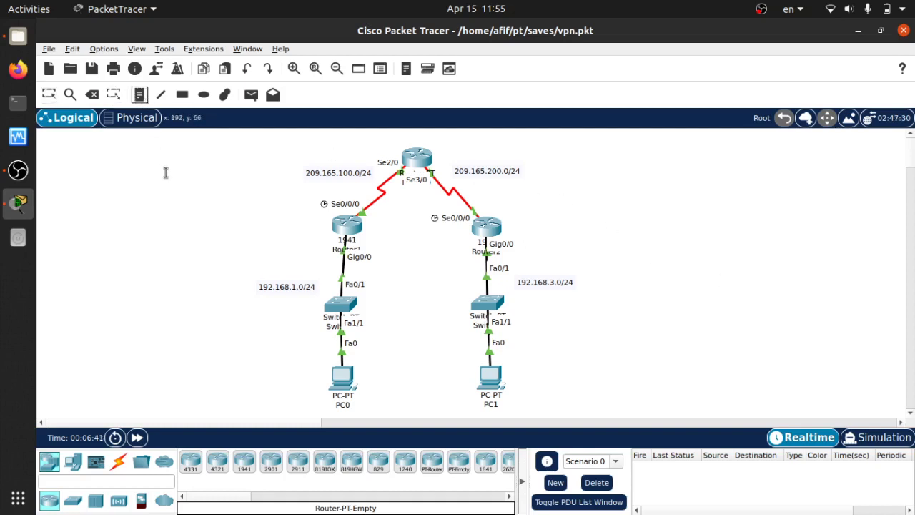
{"action": "left_click", "coordinate": [165, 173]}
{"action": "type", "text": "PPT"}
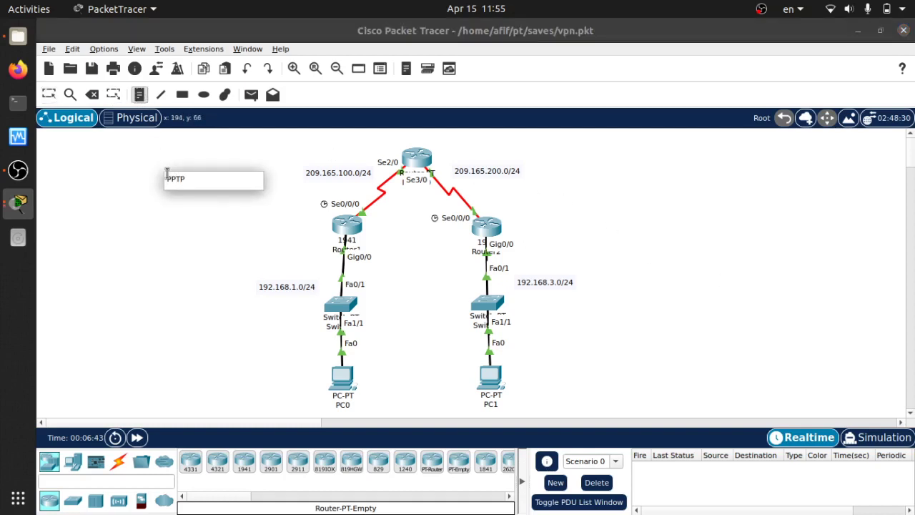
{"action": "type", "text": "P"}
{"action": "key", "text": "Return"}
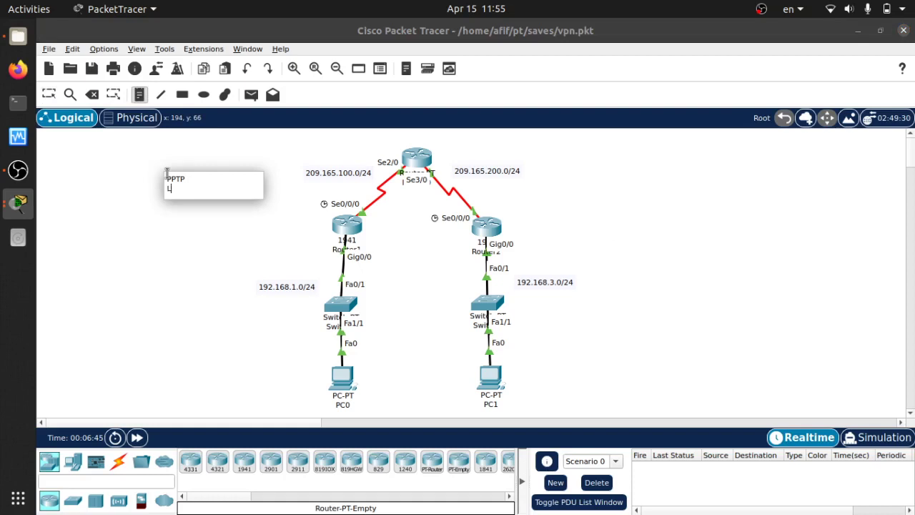
{"action": "type", "text": "L2TP"}
{"action": "key", "text": "Return"}
{"action": "type", "text": "STP"}
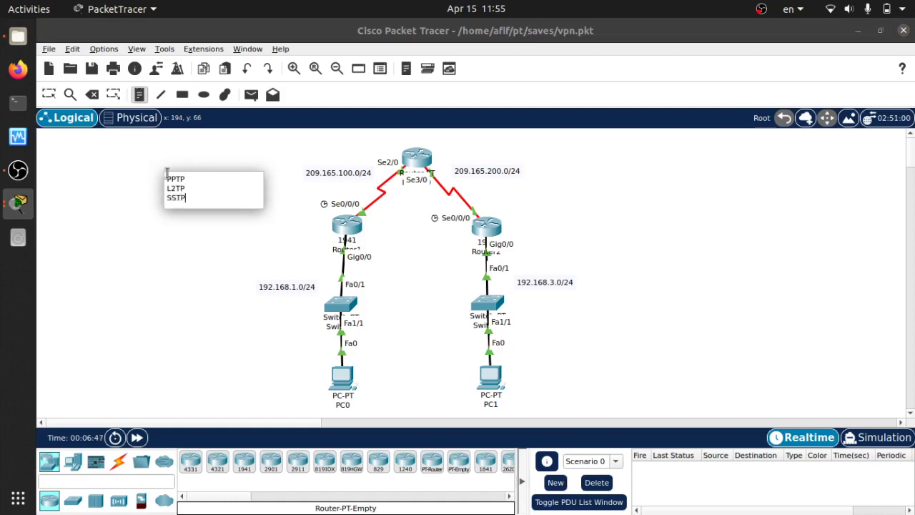
{"action": "key", "text": "Escape"}
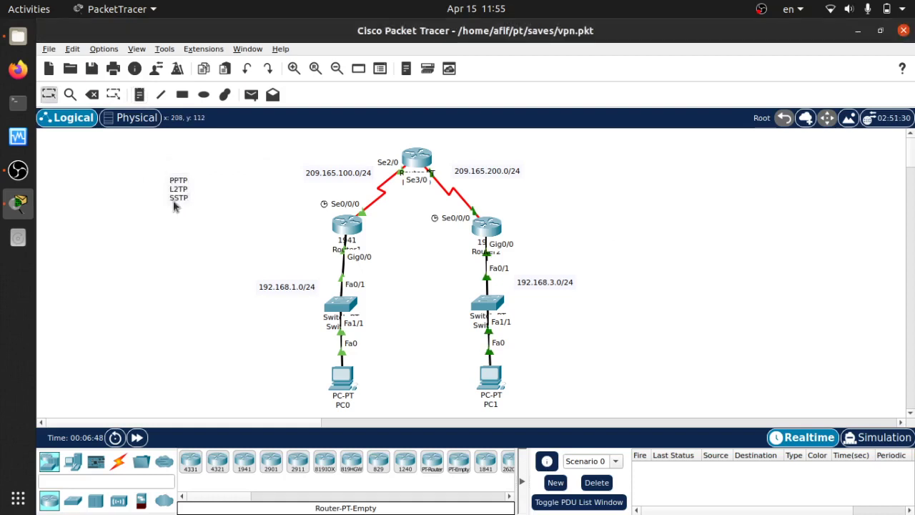
- Move the VPN protocol note farther up and to the left of the topology
{"action": "mouse_move", "coordinate": [172, 180]}
{"action": "left_mouse_down"}
{"action": "mouse_move", "coordinate": [179, 183]}
{"action": "mouse_move", "coordinate": [165, 172]}
{"action": "left_mouse_up"}
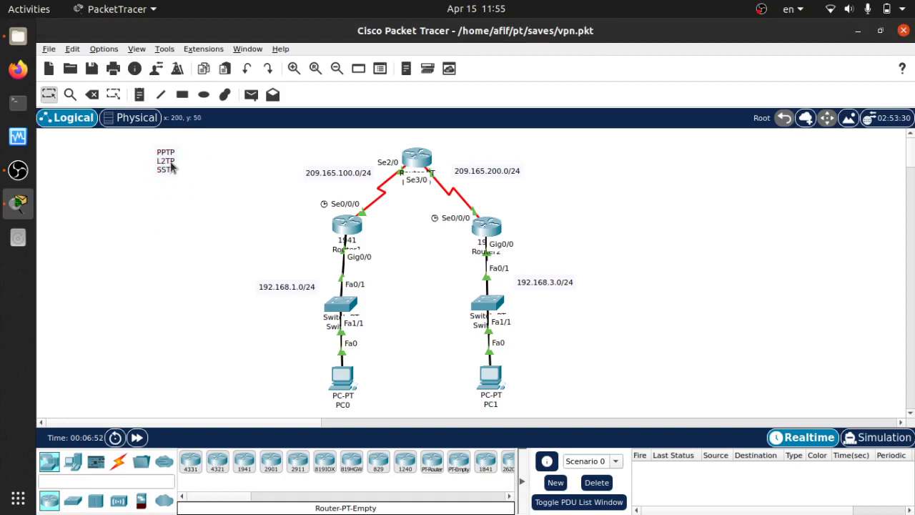
{"action": "double_click", "coordinate": [173, 161]}
{"action": "left_click", "coordinate": [125, 198]}
{"action": "double_click", "coordinate": [164, 162]}
{"action": "left_click_drag", "start_coordinate": [171, 161], "coordinate": [145, 155]}
{"action": "left_click", "coordinate": [178, 154]}
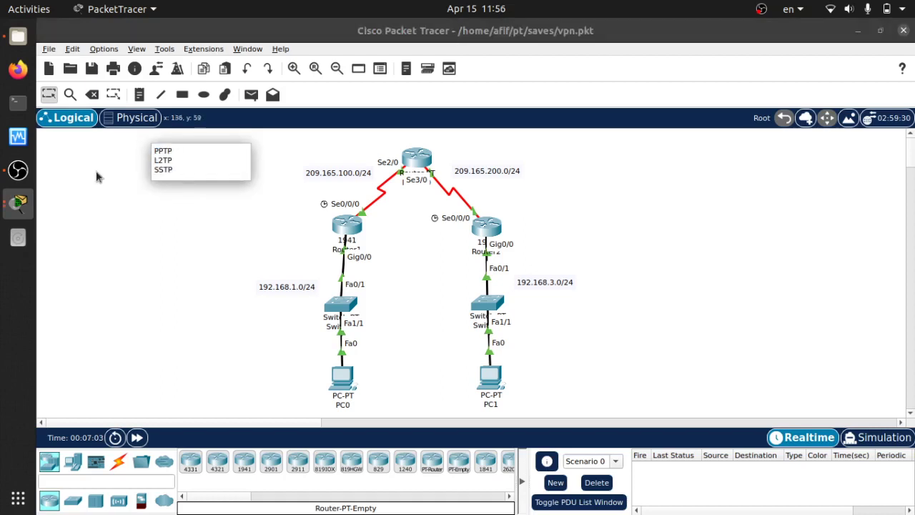
{"action": "left_click", "coordinate": [75, 180]}
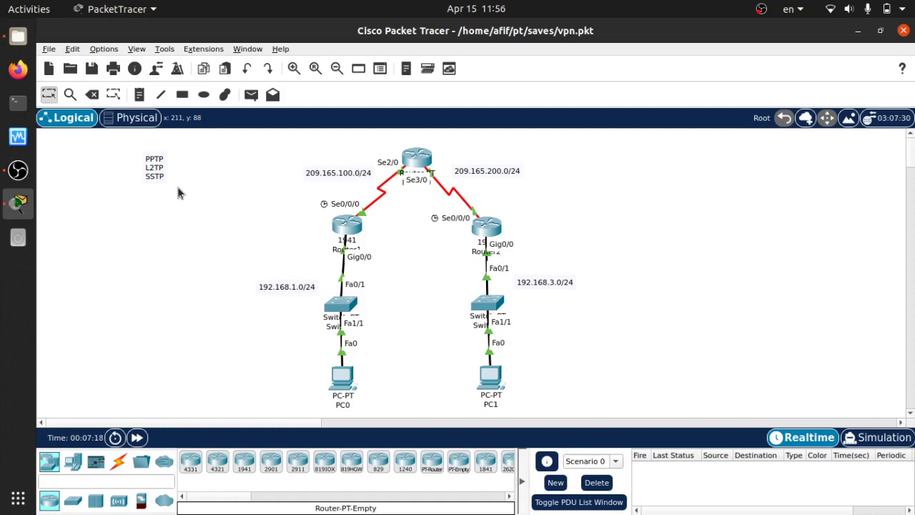
- Add IPSEC as a fourth line in the VPN protocol note
{"action": "double_click", "coordinate": [167, 179]}
{"action": "key", "text": "Return"}
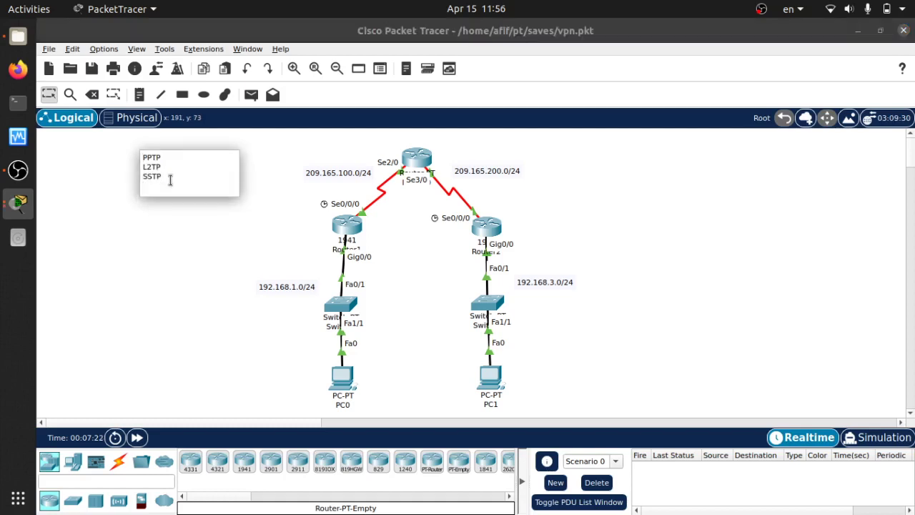
{"action": "type", "text": "IPSEC"}
{"action": "left_click", "coordinate": [191, 240]}
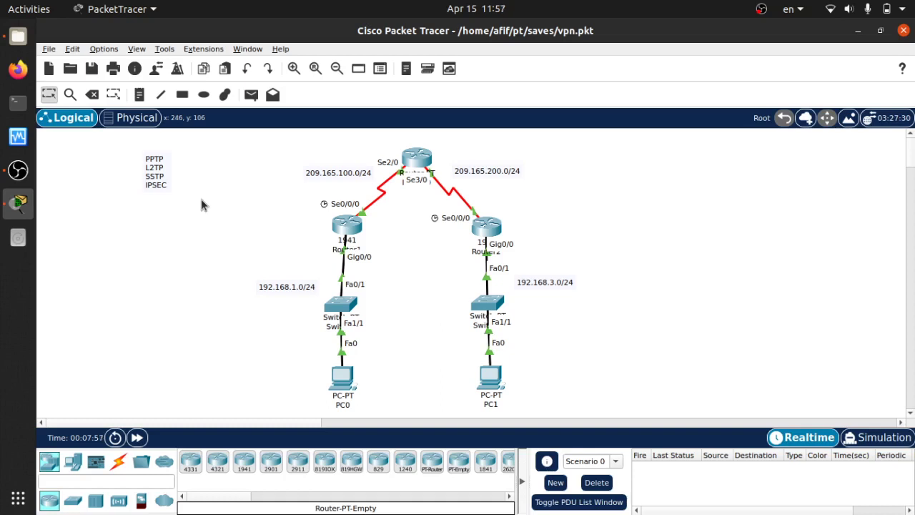
- Highlight the protocol names in the note to point them out, leaving the text as it is
{"action": "double_click", "coordinate": [168, 178]}
{"action": "left_click_drag", "start_coordinate": [174, 171], "coordinate": [141, 149]}
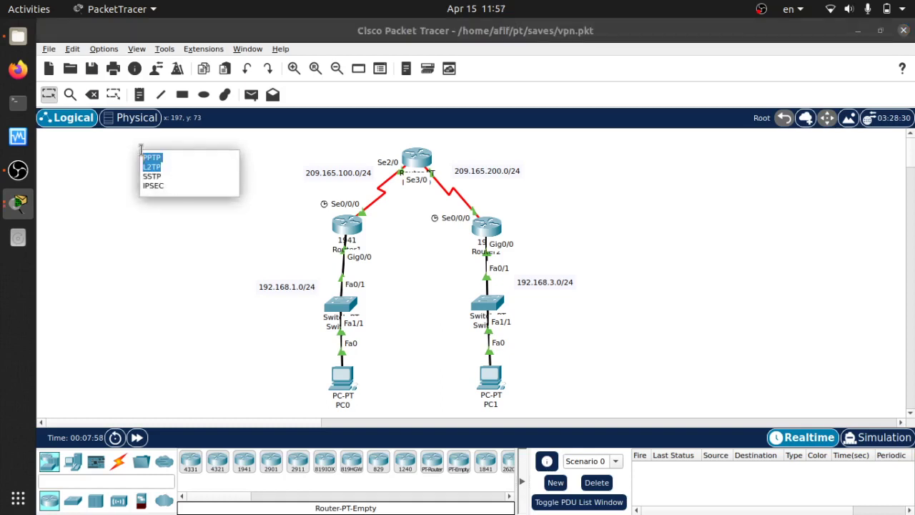
{"action": "left_click_drag", "start_coordinate": [167, 186], "coordinate": [142, 160]}
{"action": "left_click", "coordinate": [174, 173]}
{"action": "left_click", "coordinate": [97, 253]}
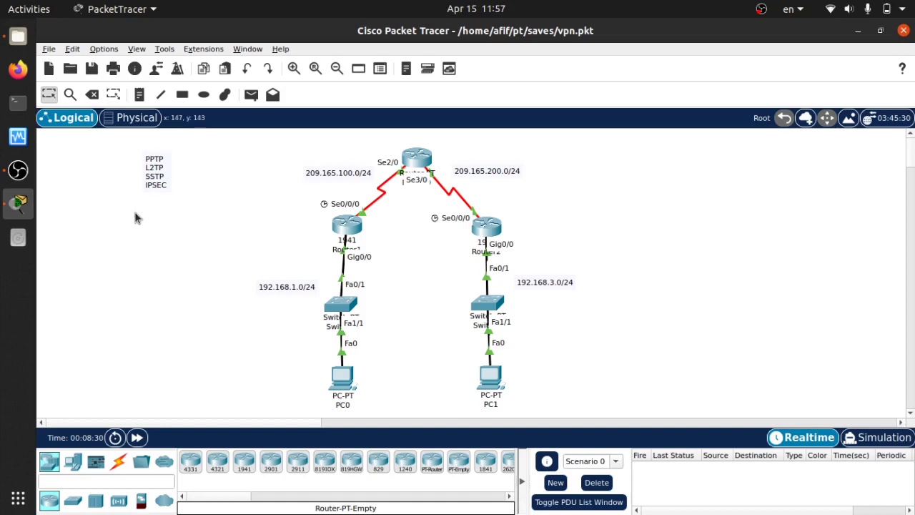
- Start a new blank network, discarding the unsaved changes to vpn.pkt
{"action": "left_click", "coordinate": [49, 48]}
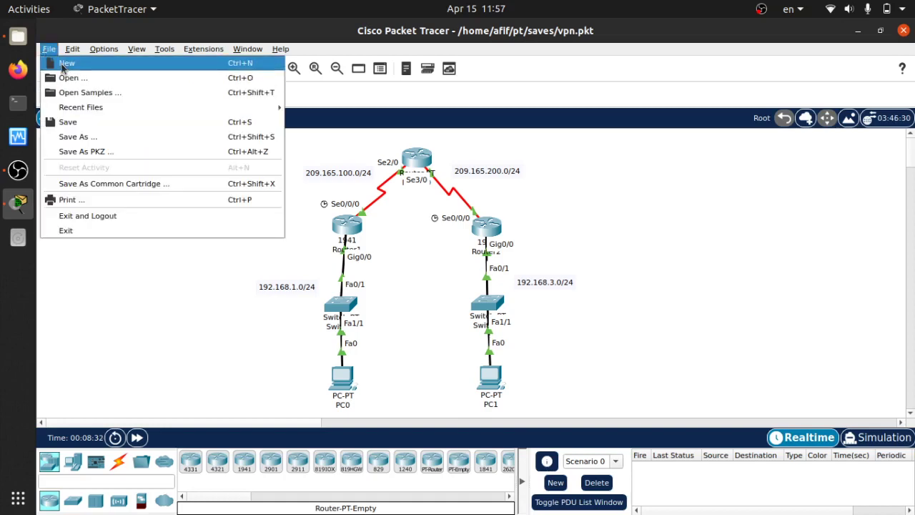
{"action": "key", "text": "Escape"}
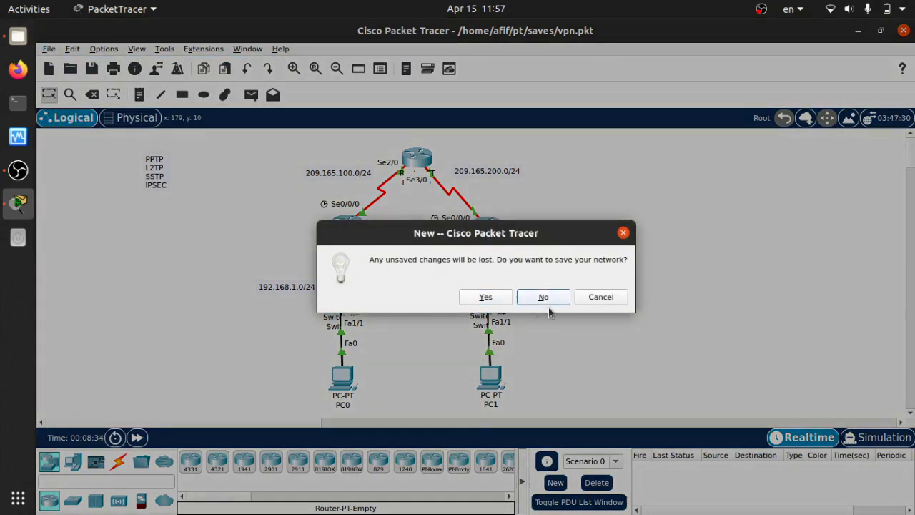
{"action": "left_click", "coordinate": [544, 298]}
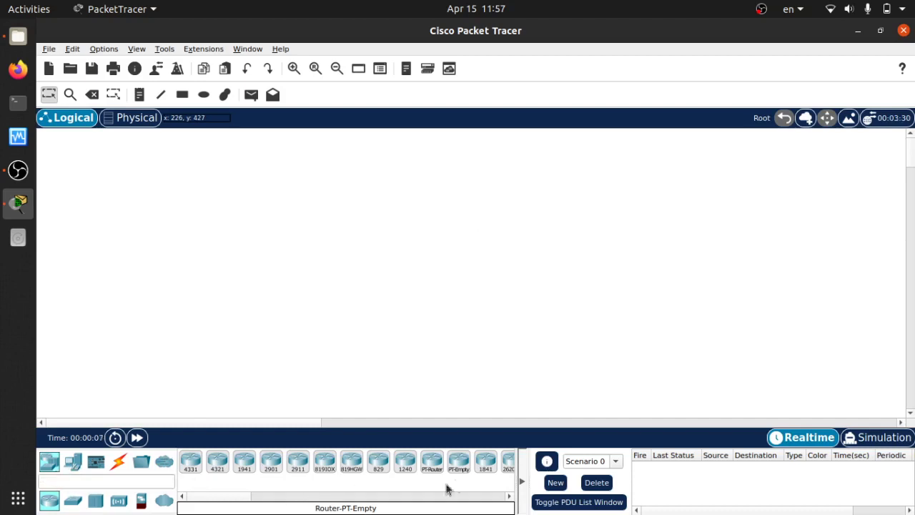
- Place a Router-PT in the upper middle of the workspace and rename it ISP
{"action": "left_click_drag", "start_coordinate": [428, 466], "coordinate": [421, 179]}
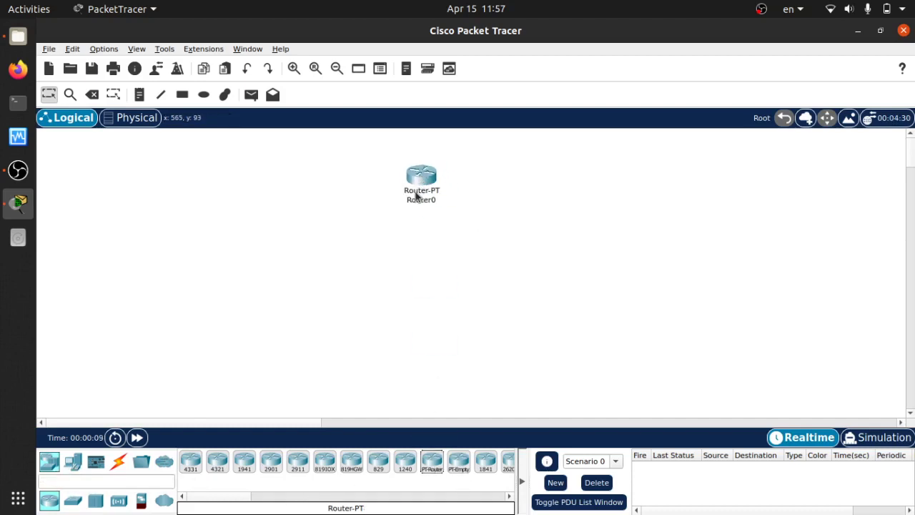
{"action": "left_click", "coordinate": [420, 202]}
{"action": "left_click_drag", "start_coordinate": [458, 203], "coordinate": [398, 202]}
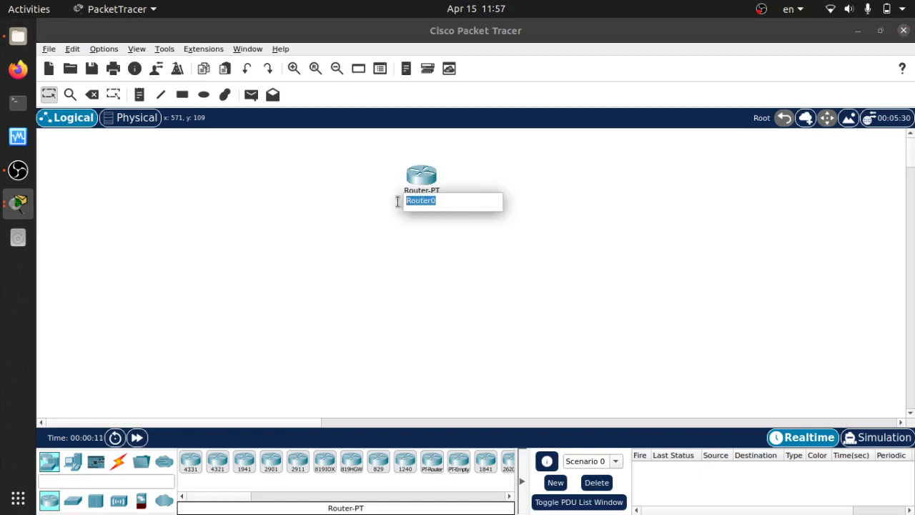
{"action": "type", "text": "ISP"}
{"action": "left_click", "coordinate": [365, 229]}
{"action": "left_click", "coordinate": [423, 201]}
{"action": "left_click", "coordinate": [402, 342]}
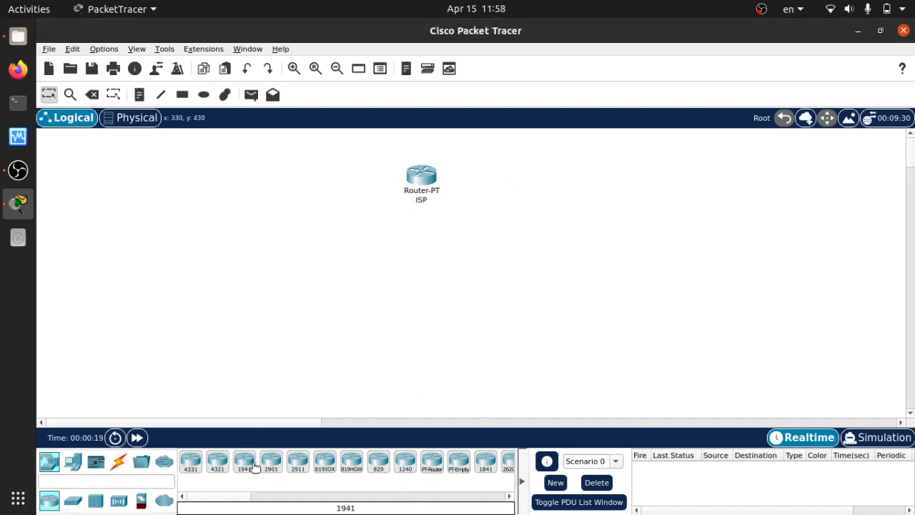
- Place two 1941 routers below the ISP router, one on each side of it
{"action": "left_click_drag", "start_coordinate": [246, 464], "coordinate": [329, 224]}
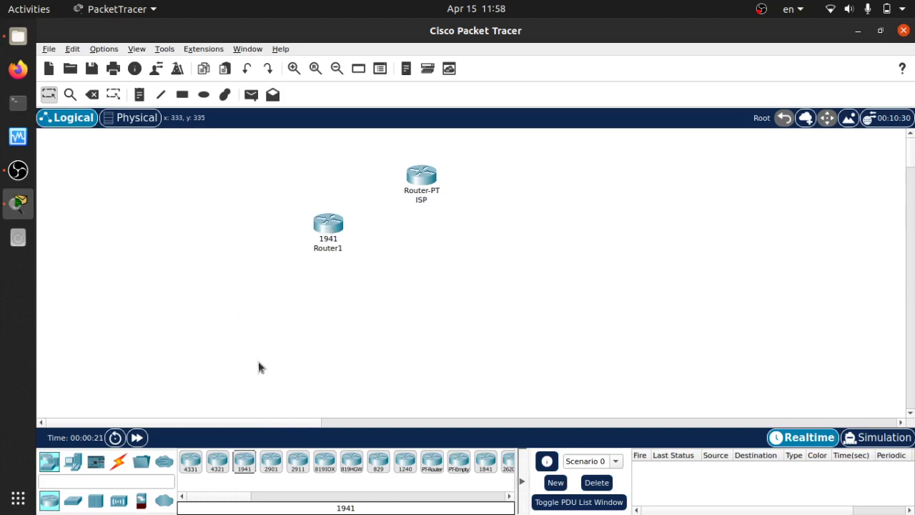
{"action": "left_click_drag", "start_coordinate": [244, 461], "coordinate": [505, 237]}
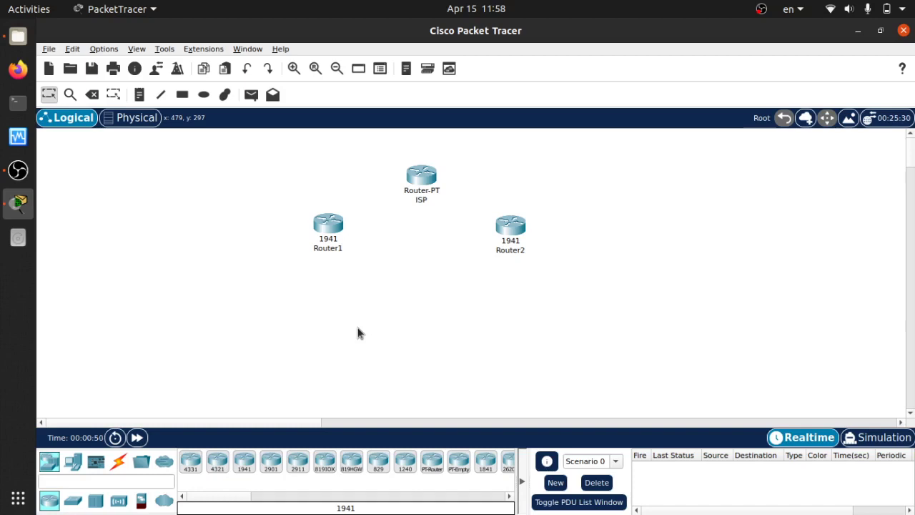
- Place a 2960-24TT switch below Router1 and a Switch-PT below Router2, moving both up slightly toward their routers
{"action": "left_click", "coordinate": [72, 463]}
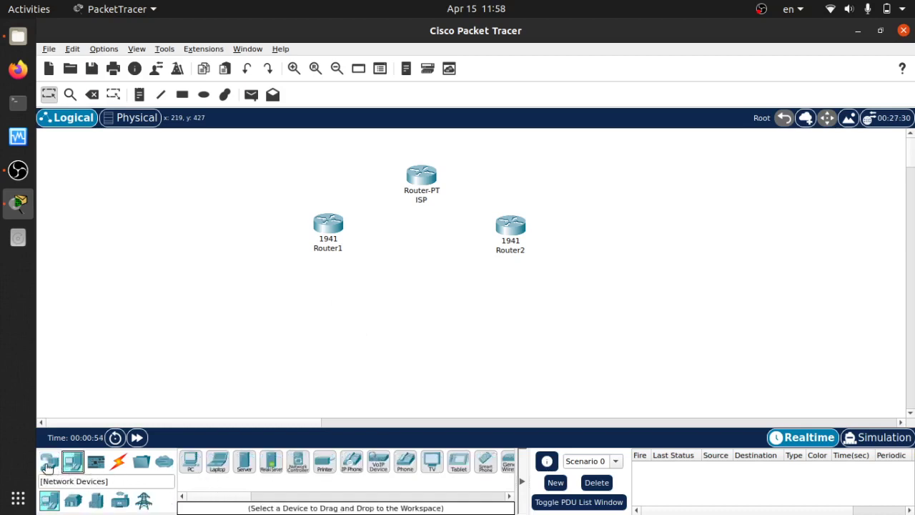
{"action": "left_click", "coordinate": [49, 462]}
{"action": "left_click_drag", "start_coordinate": [80, 507], "coordinate": [330, 307]}
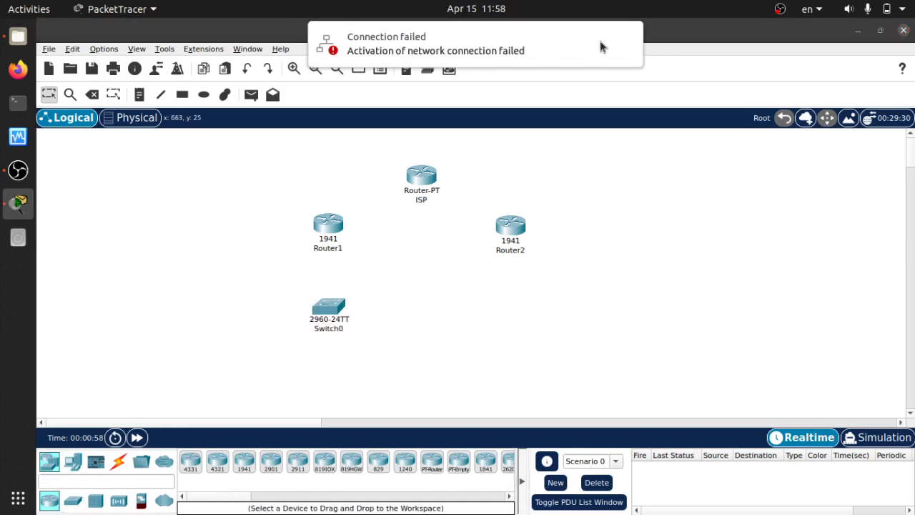
{"action": "left_click", "coordinate": [629, 37]}
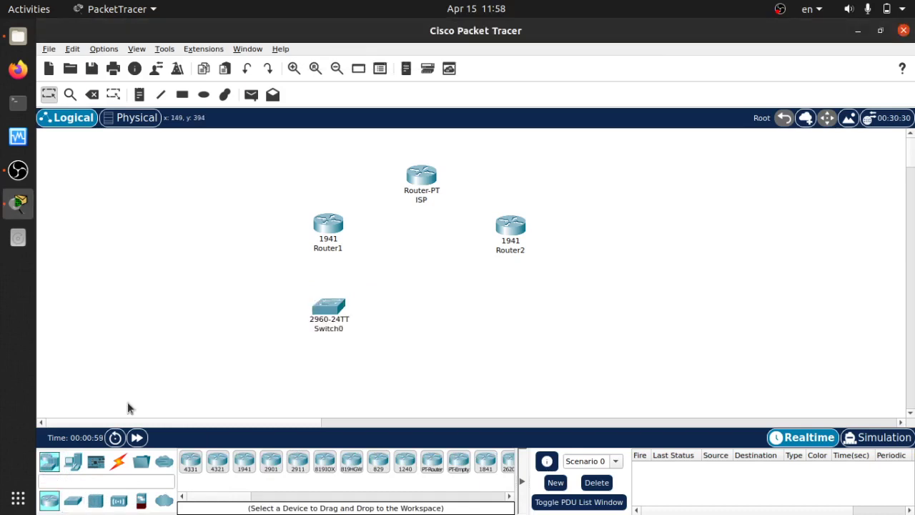
{"action": "left_click", "coordinate": [74, 500]}
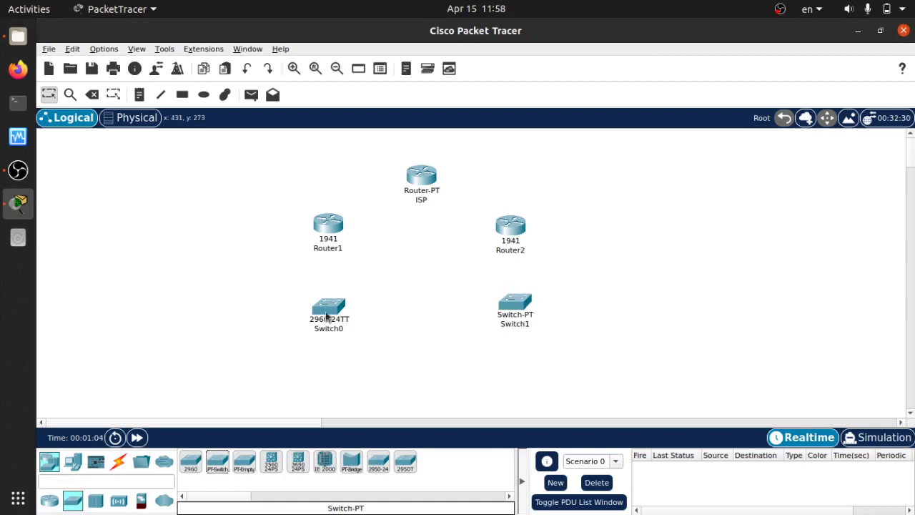
{"action": "left_click_drag", "start_coordinate": [328, 312], "coordinate": [325, 302]}
{"action": "left_click_drag", "start_coordinate": [515, 303], "coordinate": [516, 297]}
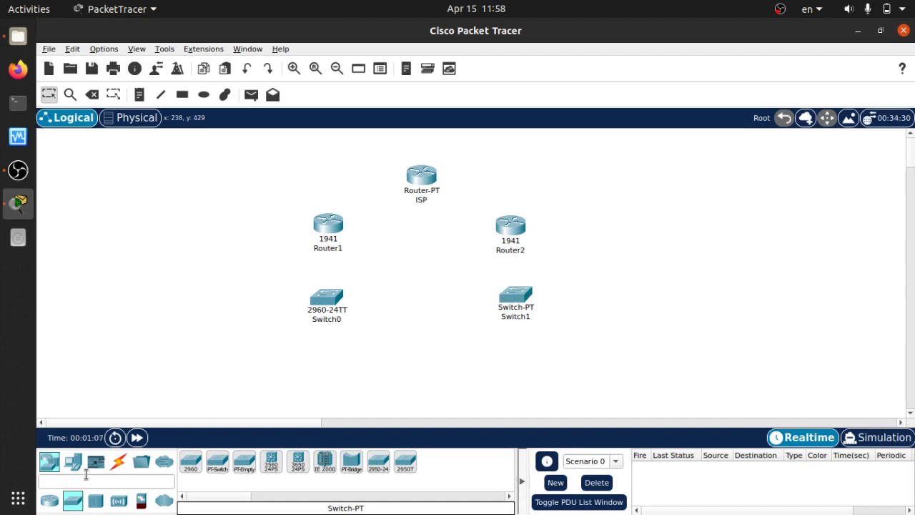
- Place four PC-PT end devices, two below Switch0 and two below Switch1
{"action": "left_click", "coordinate": [72, 461]}
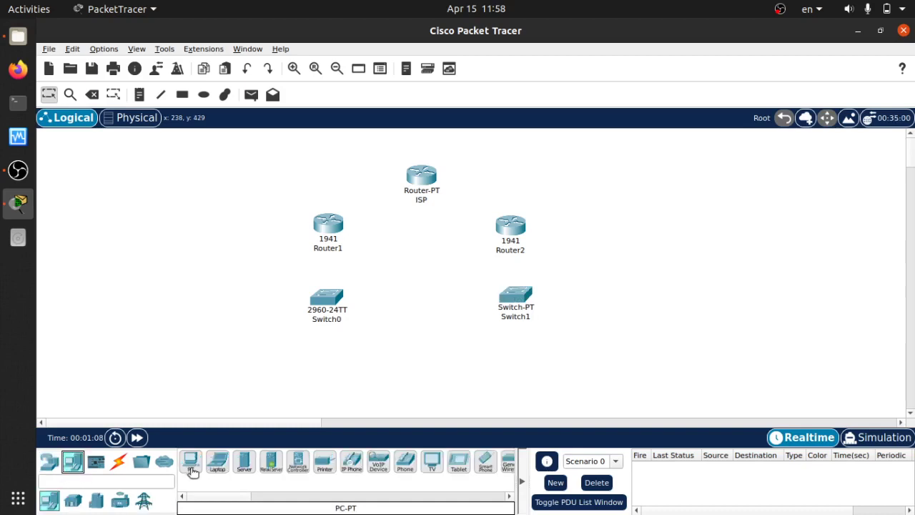
{"action": "left_click_drag", "start_coordinate": [191, 470], "coordinate": [256, 365]}
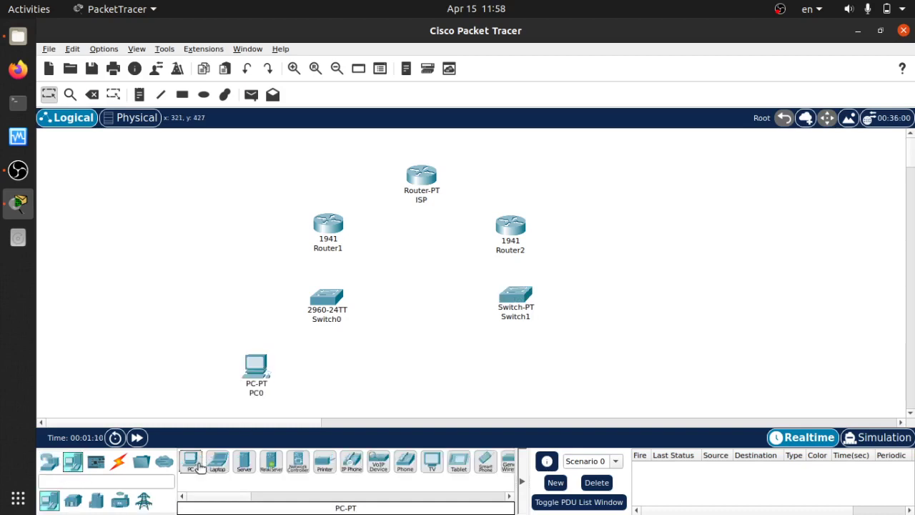
{"action": "left_click_drag", "start_coordinate": [199, 466], "coordinate": [329, 361]}
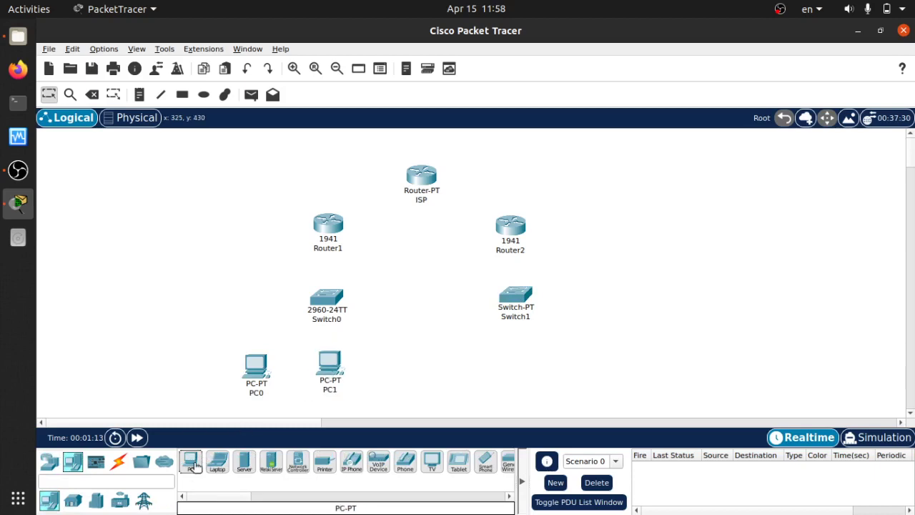
{"action": "left_click_drag", "start_coordinate": [194, 466], "coordinate": [489, 359]}
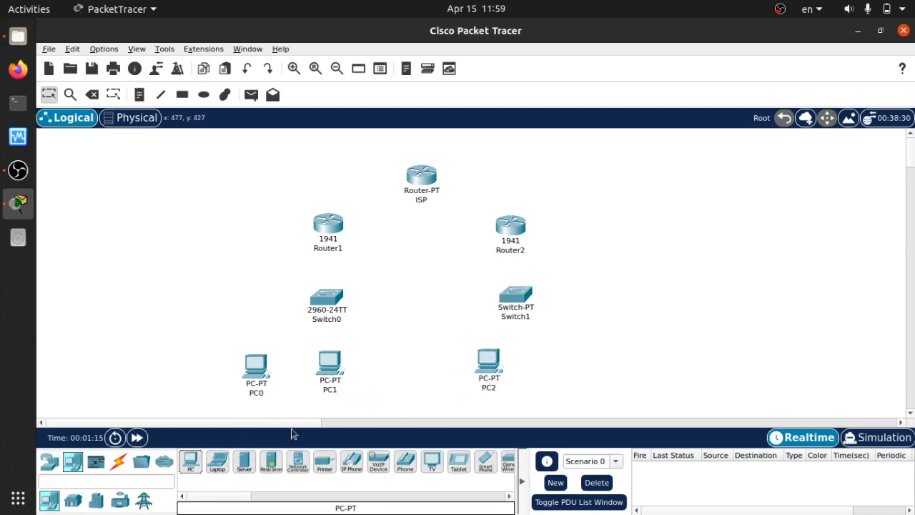
{"action": "left_click_drag", "start_coordinate": [205, 464], "coordinate": [557, 362]}
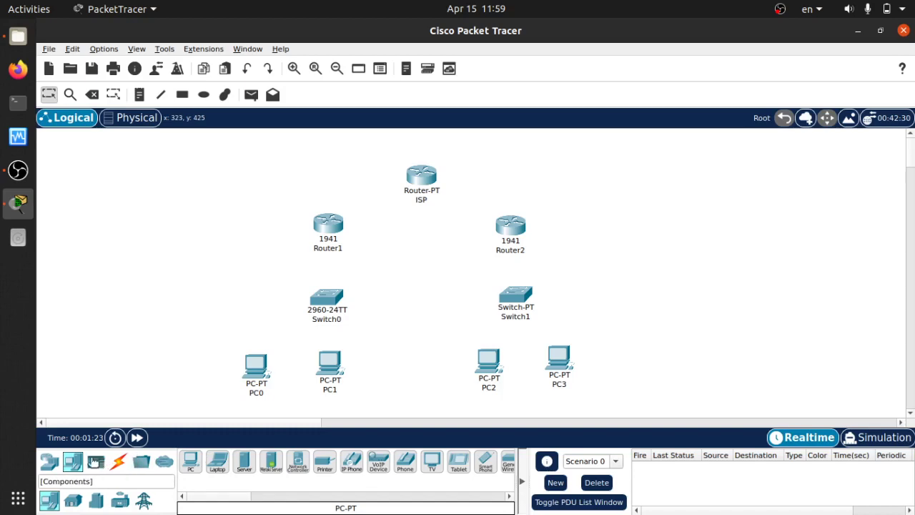
{"action": "left_click", "coordinate": [119, 461]}
{"action": "left_click", "coordinate": [191, 462]}
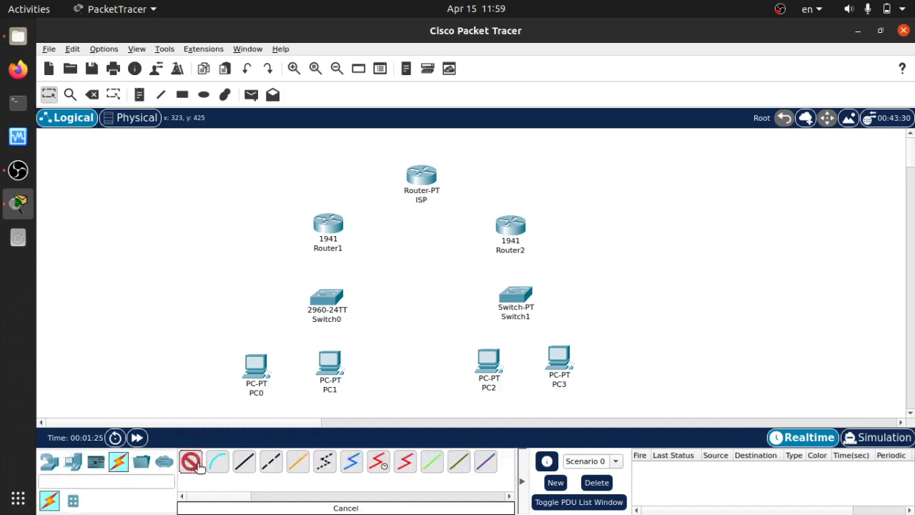
{"action": "left_click", "coordinate": [331, 227]}
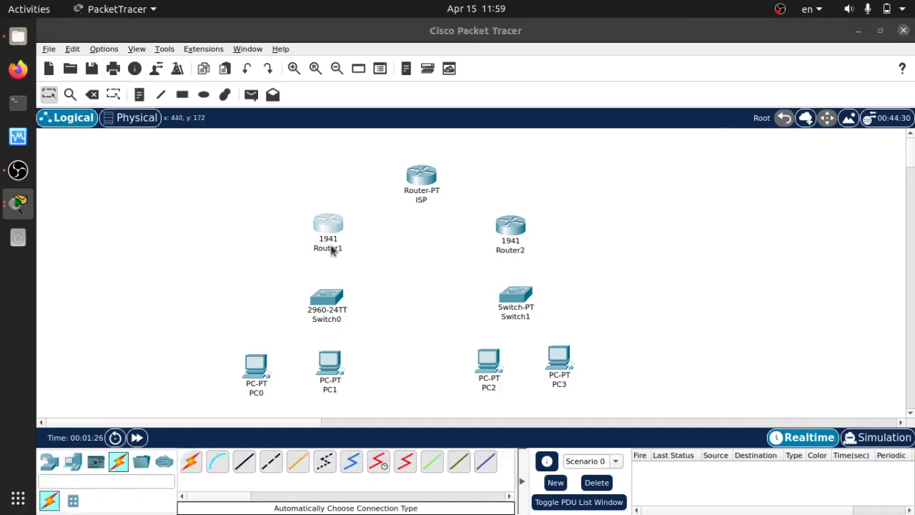
{"action": "left_click", "coordinate": [699, 36]}
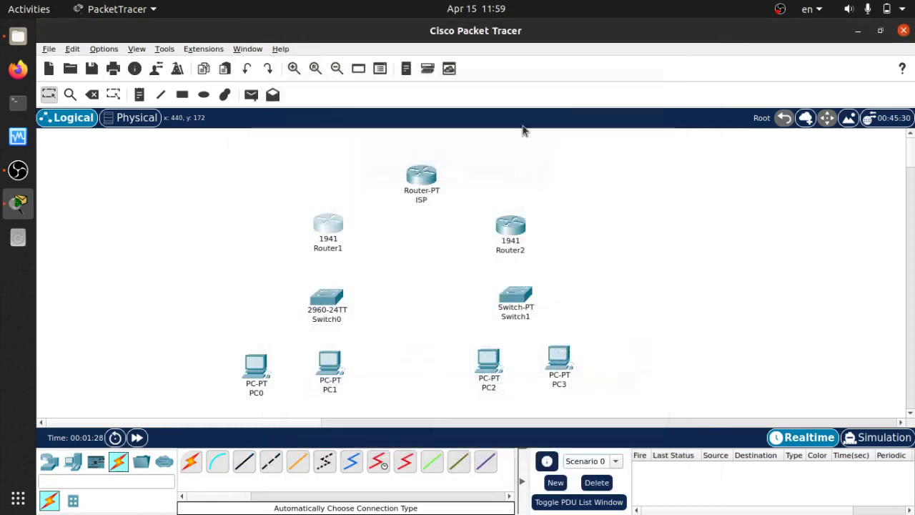
- Rename Router1 as HQ and Router2 as RnD
{"action": "left_click", "coordinate": [336, 248]}
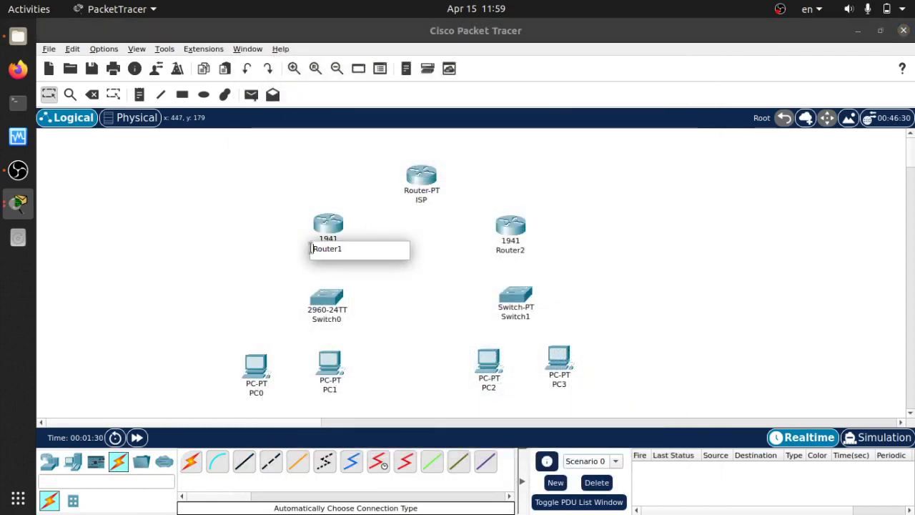
{"action": "mouse_move", "coordinate": [311, 249]}
{"action": "left_mouse_down"}
{"action": "mouse_move", "coordinate": [363, 250]}
{"action": "mouse_move", "coordinate": [311, 249]}
{"action": "left_mouse_up"}
{"action": "type", "text": "HQ"}
{"action": "key", "text": "Return"}
{"action": "left_click", "coordinate": [519, 252]}
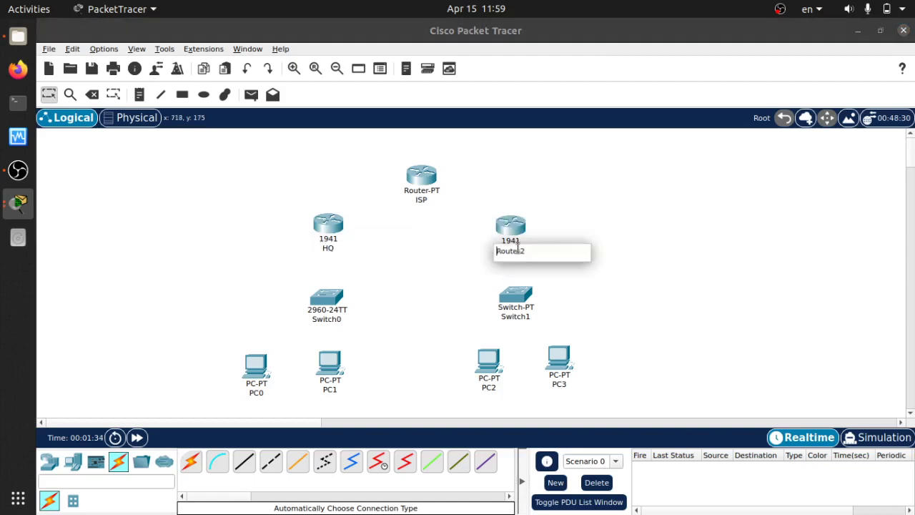
{"action": "left_click_drag", "start_coordinate": [531, 251], "coordinate": [511, 251]}
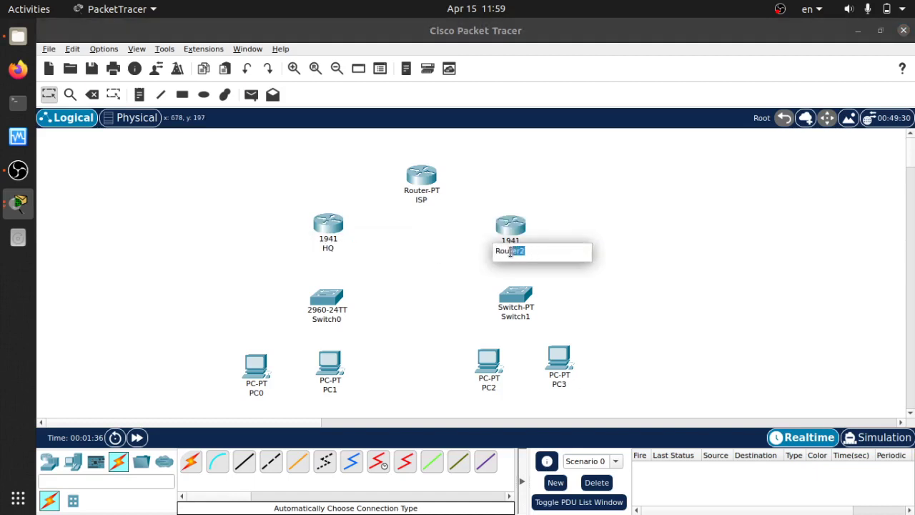
{"action": "type", "text": "nD"}
- Install an HWIC-2T serial module in the HQ router's slot nearest its built-in Ethernet ports and close the device window
{"action": "left_click", "coordinate": [323, 225]}
{"action": "left_click", "coordinate": [322, 224]}
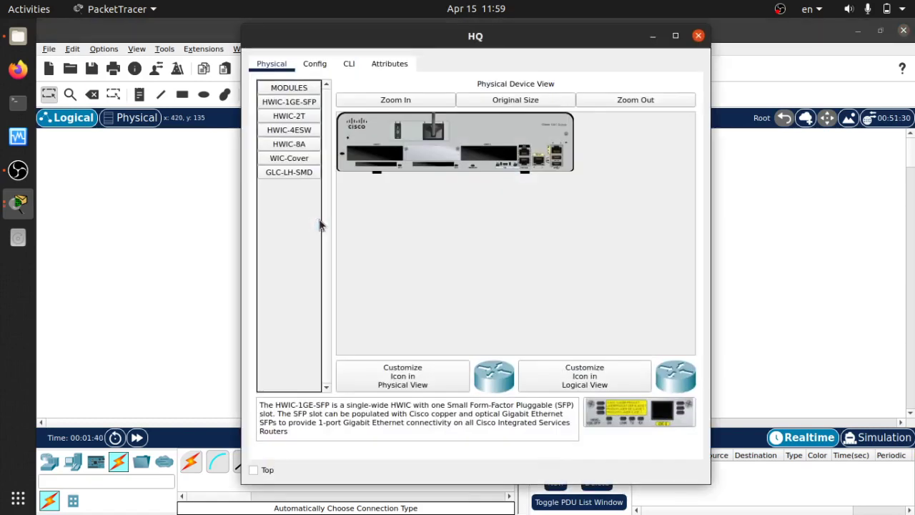
{"action": "left_click", "coordinate": [347, 66]}
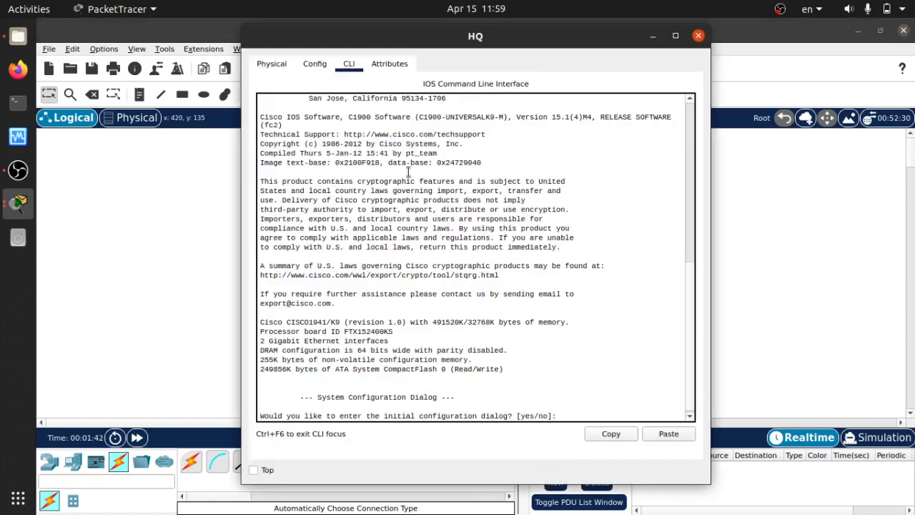
{"action": "left_click", "coordinate": [267, 65]}
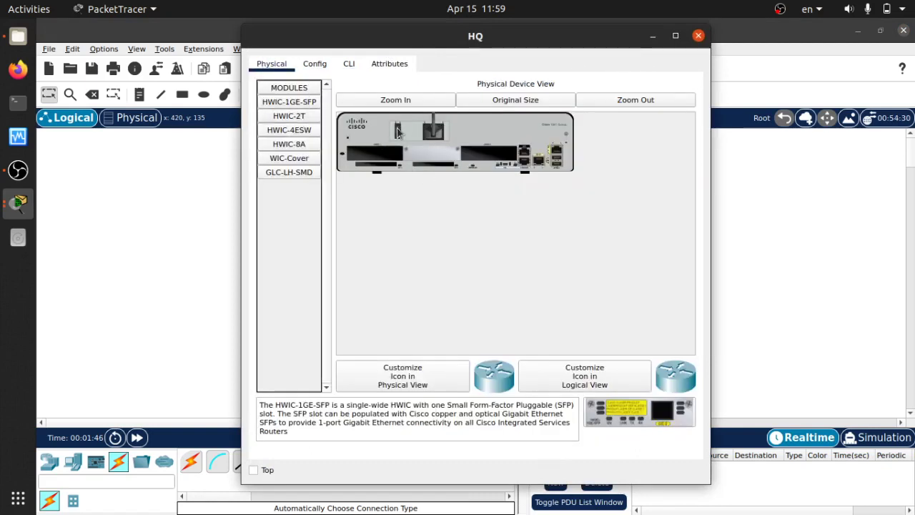
{"action": "left_click", "coordinate": [293, 121]}
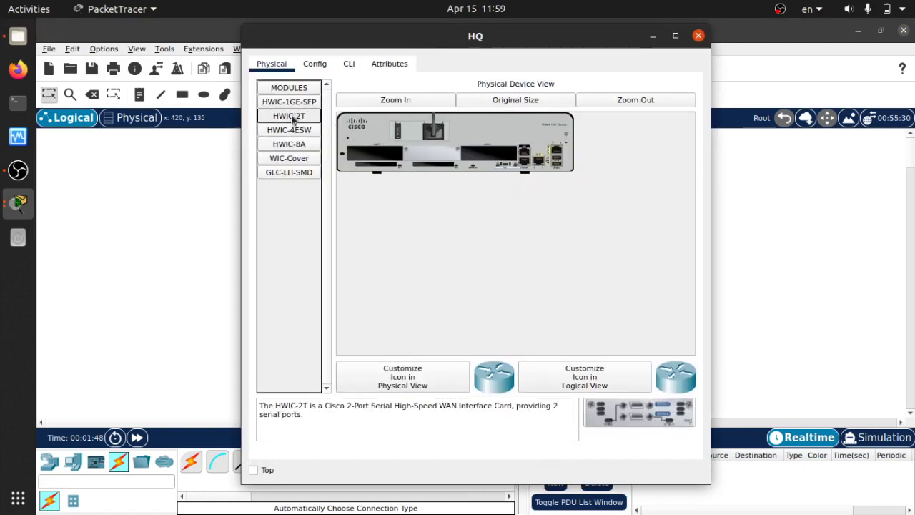
{"action": "left_click_drag", "start_coordinate": [292, 120], "coordinate": [487, 158]}
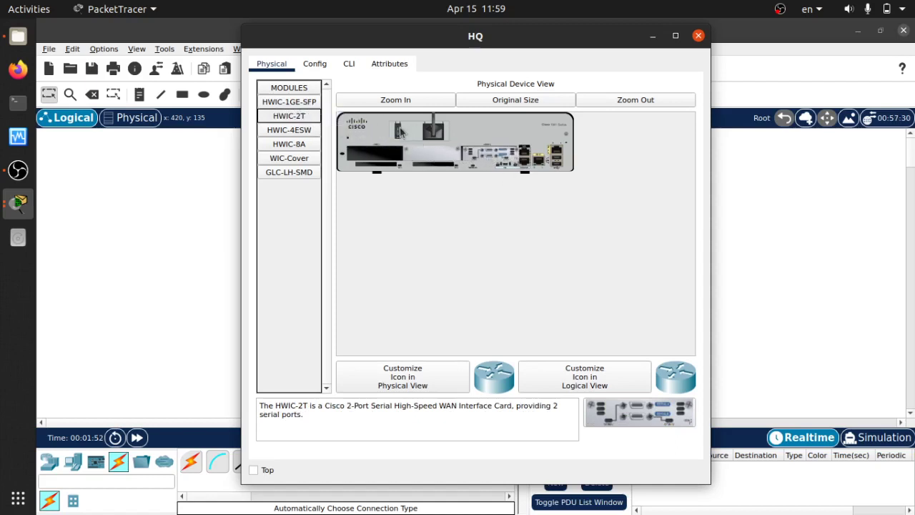
{"action": "left_click", "coordinate": [698, 35]}
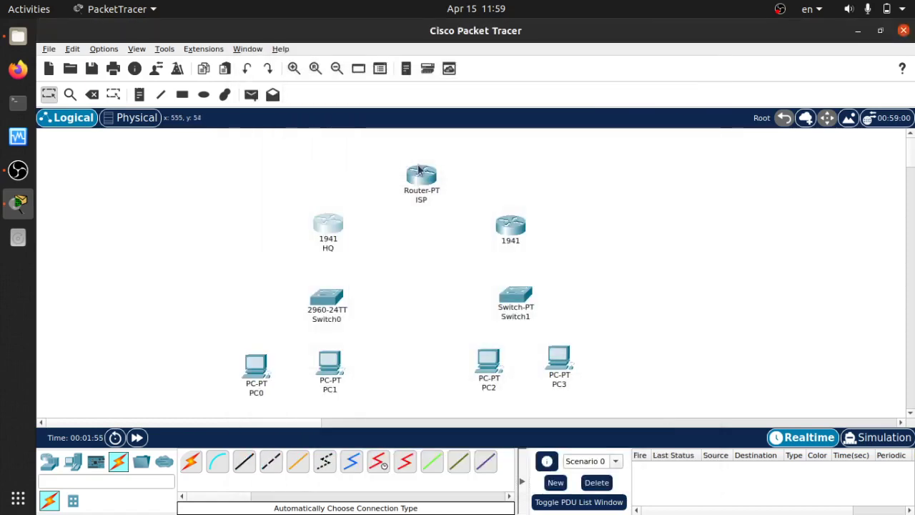
- Install an HWIC-2T serial module in the RnD router, switch its power back on, and close the device window
{"action": "left_click", "coordinate": [511, 228]}
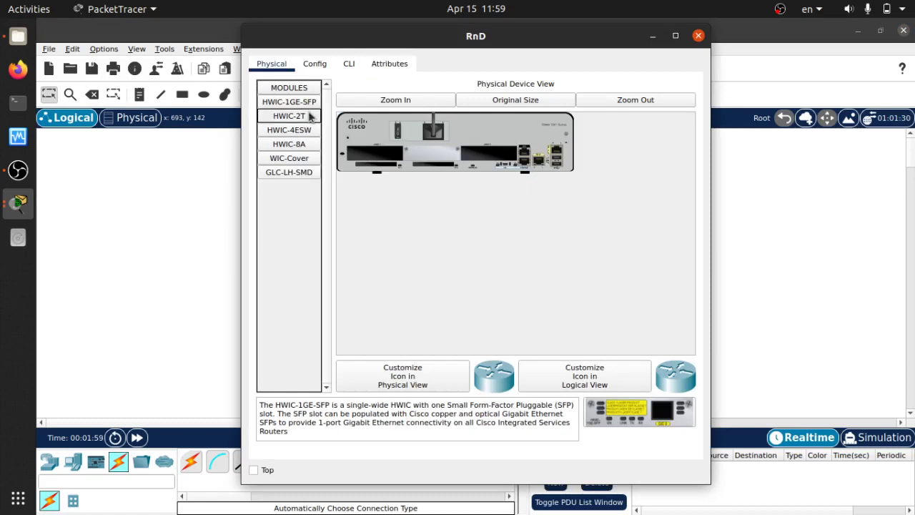
{"action": "left_click_drag", "start_coordinate": [309, 117], "coordinate": [418, 154]}
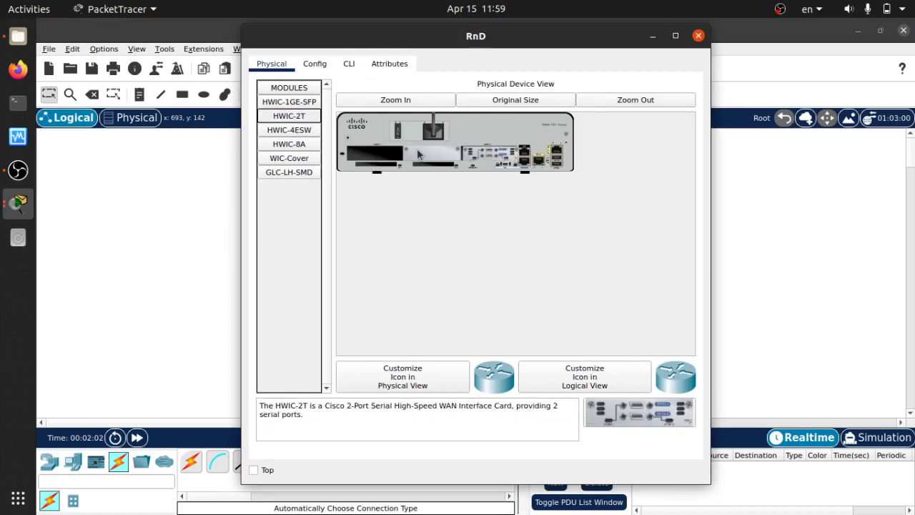
{"action": "left_click", "coordinate": [403, 127]}
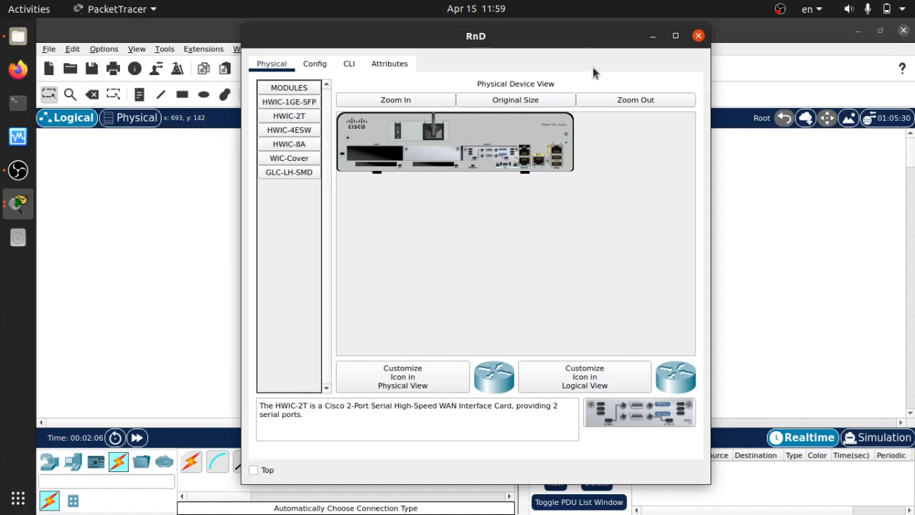
{"action": "left_click", "coordinate": [698, 35]}
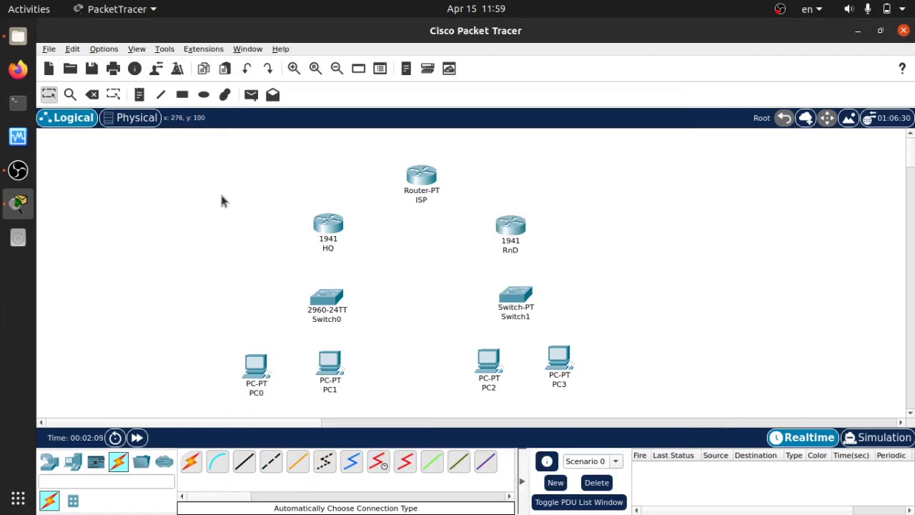
- Connect the HQ router and the RnD router to the ISP router with automatically chosen cables
{"action": "left_click", "coordinate": [190, 461]}
{"action": "left_click", "coordinate": [328, 223]}
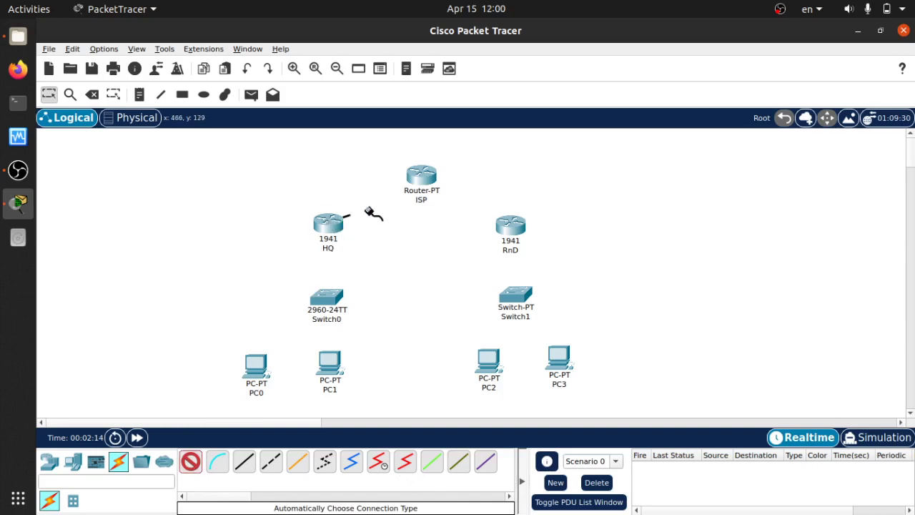
{"action": "left_click", "coordinate": [426, 180]}
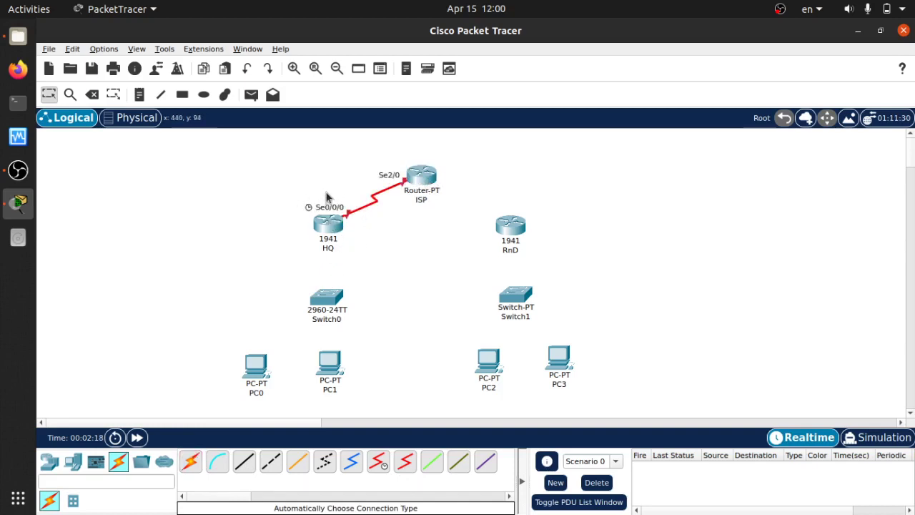
{"action": "left_click", "coordinate": [198, 461]}
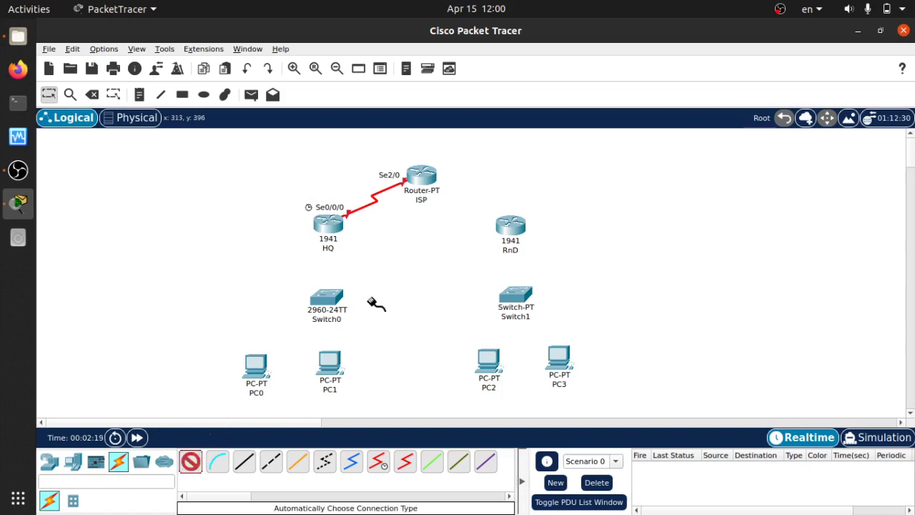
{"action": "left_click", "coordinate": [508, 234]}
{"action": "left_click", "coordinate": [429, 185]}
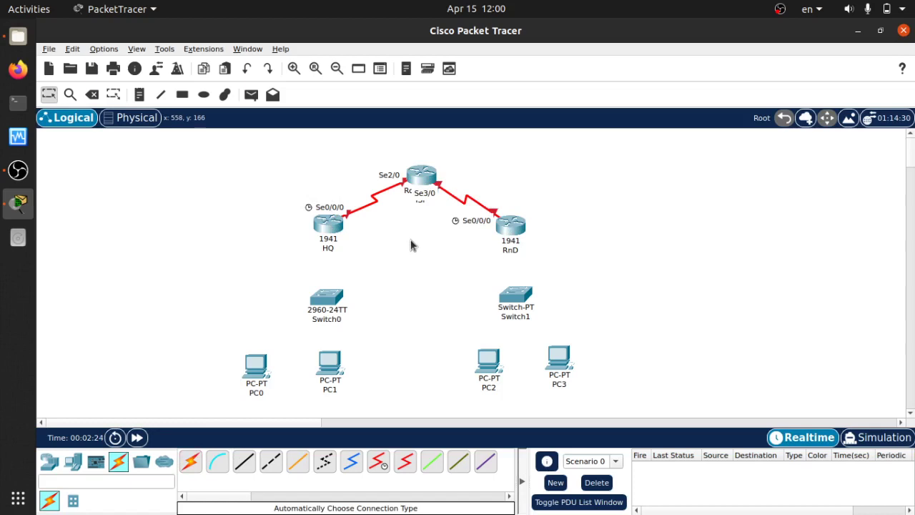
- Connect Switch0 to the HQ router, PC0 and PC1 with automatically chosen cables
{"action": "left_click", "coordinate": [193, 463]}
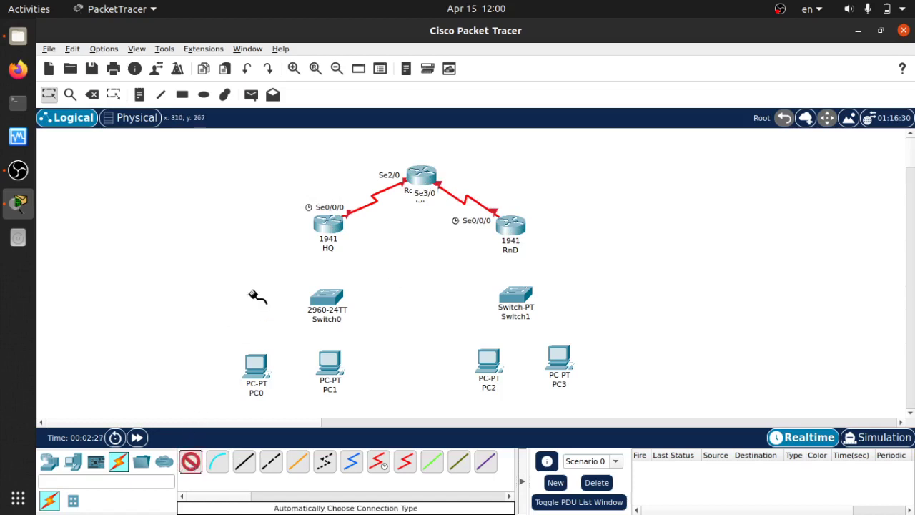
{"action": "left_click", "coordinate": [329, 227]}
{"action": "left_click", "coordinate": [323, 300]}
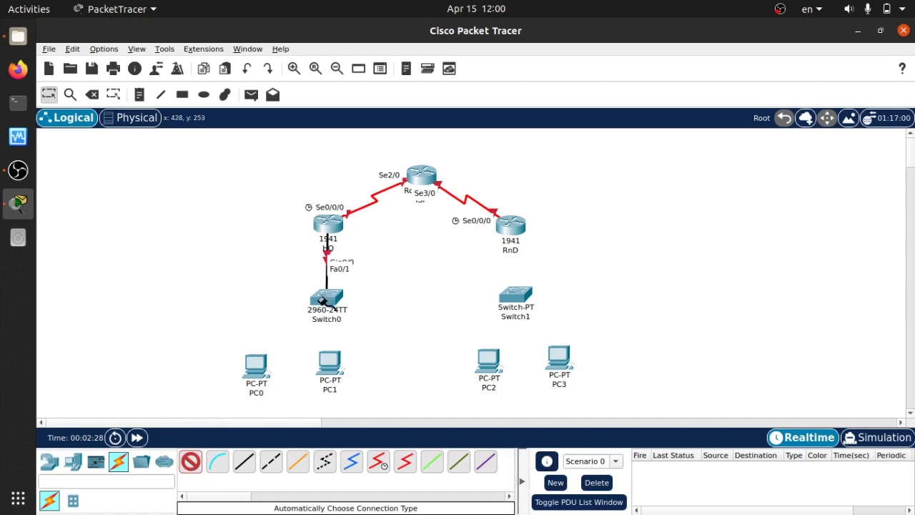
{"action": "left_click", "coordinate": [256, 365]}
{"action": "left_click", "coordinate": [323, 302]}
{"action": "left_click", "coordinate": [330, 358]}
{"action": "left_click", "coordinate": [329, 304]}
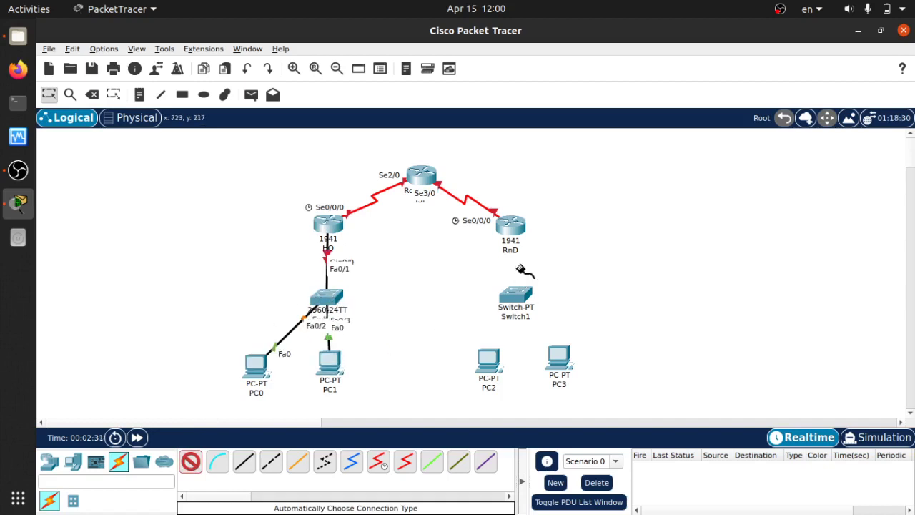
- Connect Switch1 to the RnD router, PC2 and PC3 with automatically chosen cables, and slightly reposition the HQ and RnD routers
{"action": "left_click", "coordinate": [516, 295]}
{"action": "left_click", "coordinate": [510, 227]}
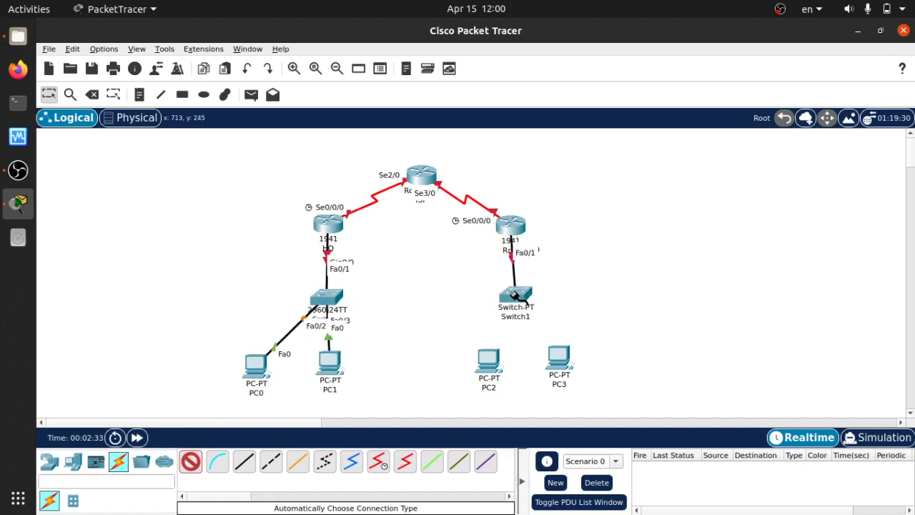
{"action": "left_click", "coordinate": [489, 361]}
{"action": "left_click", "coordinate": [516, 297]}
{"action": "left_click", "coordinate": [529, 303]}
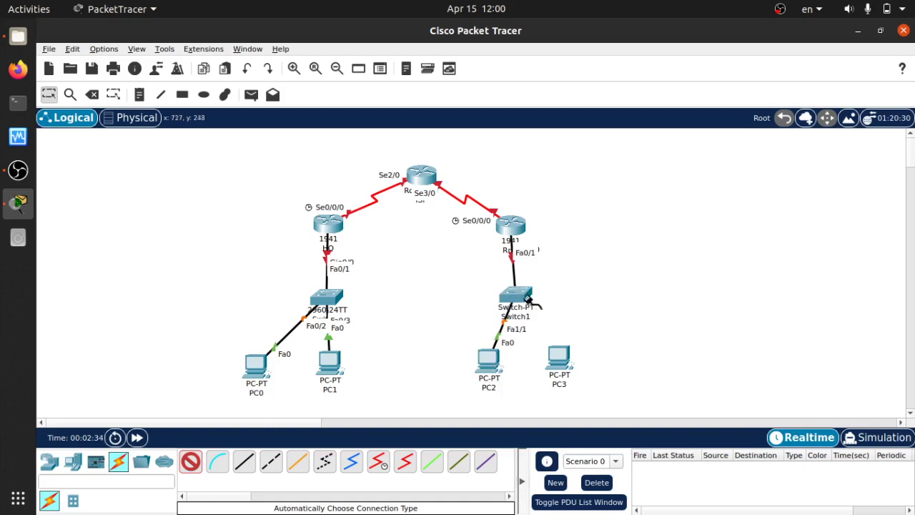
{"action": "left_click", "coordinate": [559, 358]}
{"action": "key", "text": "Escape"}
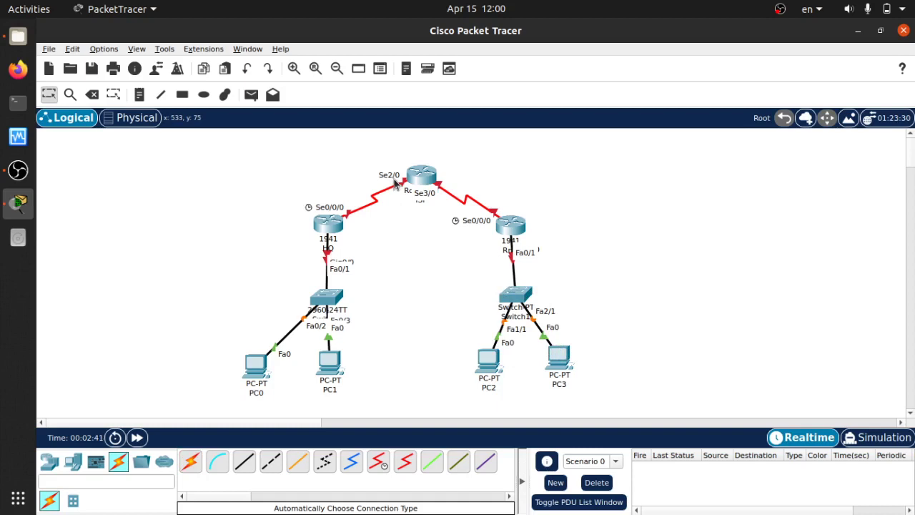
{"action": "mouse_move", "coordinate": [328, 227]}
{"action": "left_mouse_down"}
{"action": "mouse_move", "coordinate": [332, 207]}
{"action": "mouse_move", "coordinate": [328, 230]}
{"action": "left_mouse_up"}
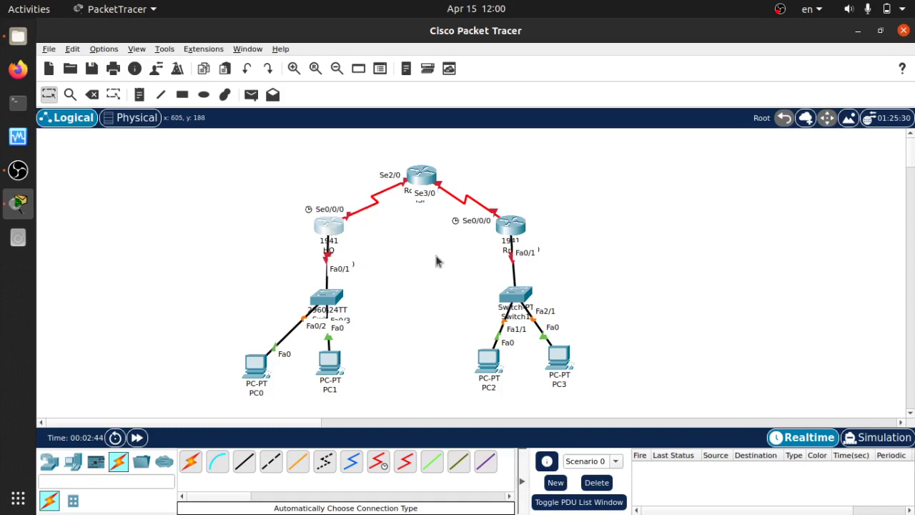
{"action": "left_click_drag", "start_coordinate": [514, 227], "coordinate": [518, 228]}
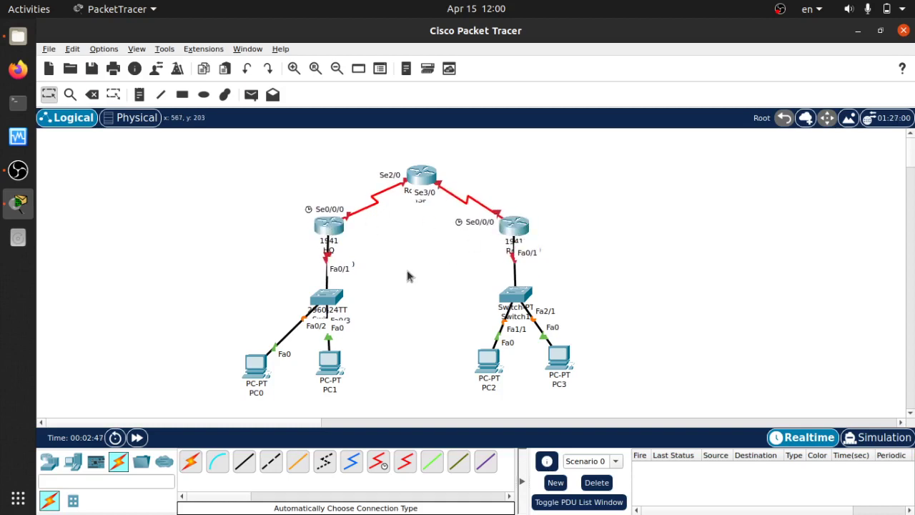
- Add the title note "Membangun Jaringan Tunneling (VPN)" and centre it above the ISP router
{"action": "left_click", "coordinate": [140, 95]}
{"action": "left_click", "coordinate": [426, 159]}
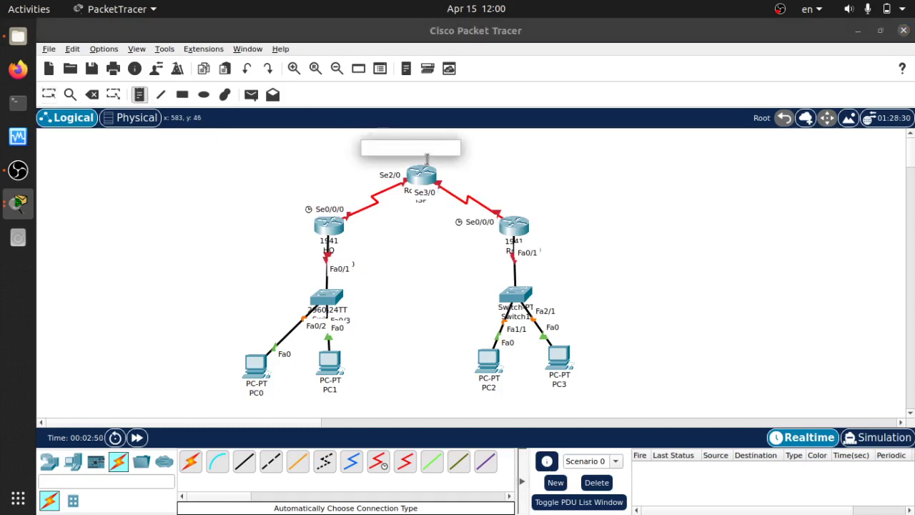
{"action": "type", "text": "Membangun Jar"}
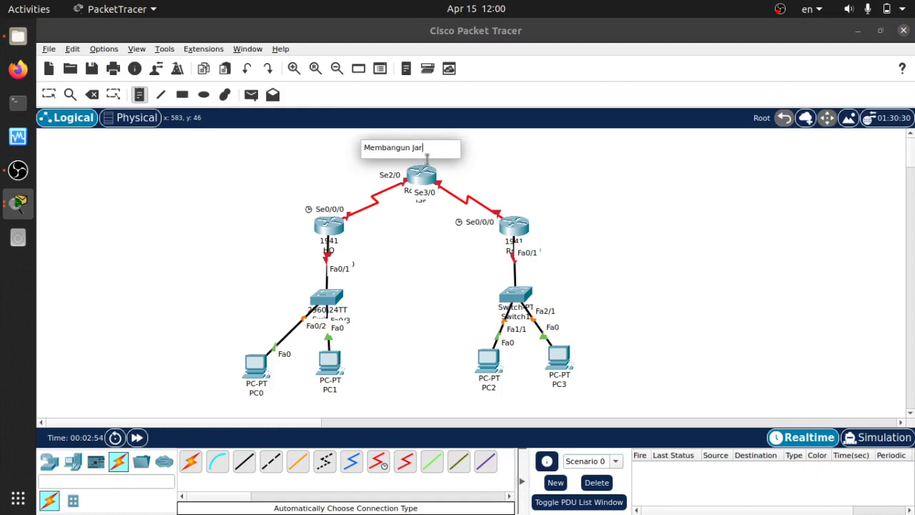
{"action": "type", "text": "ingan Tunneling (VPN"}
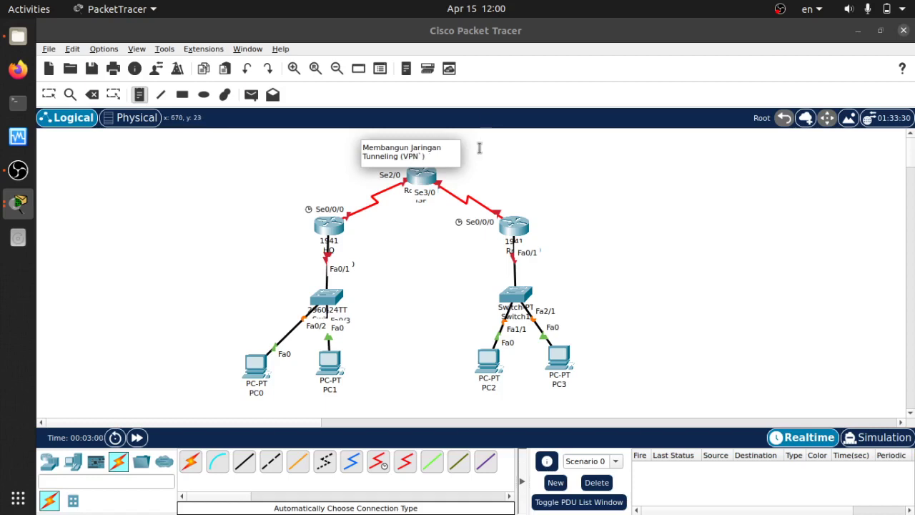
{"action": "key", "text": "Escape"}
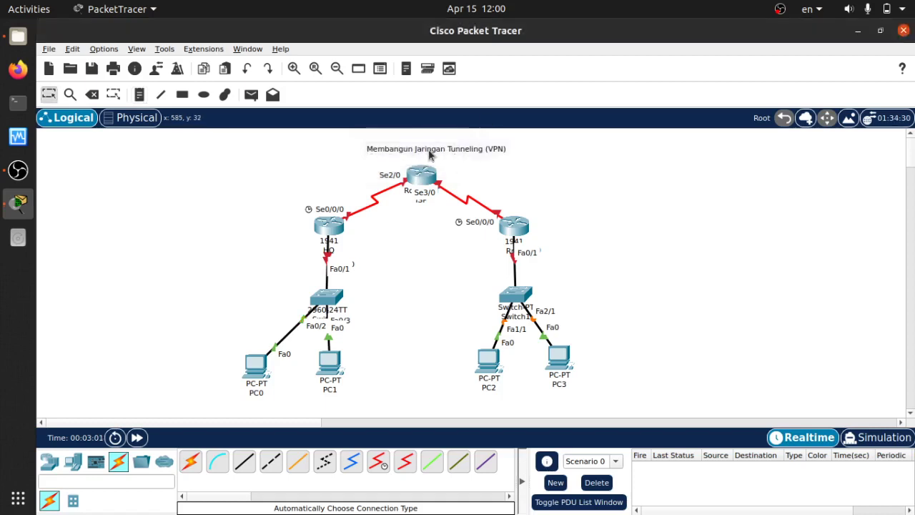
{"action": "left_click_drag", "start_coordinate": [429, 148], "coordinate": [416, 141]}
{"action": "left_click", "coordinate": [516, 195]}
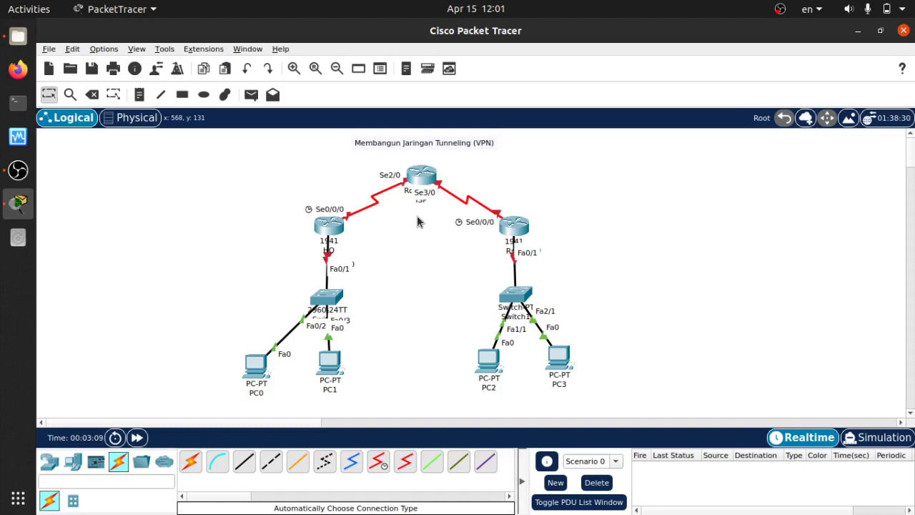
- Label the HQ–ISP link with the note 209.165.100.0/24 and the ISP–RnD link with 209.165.200.0/24
{"action": "left_click", "coordinate": [139, 94]}
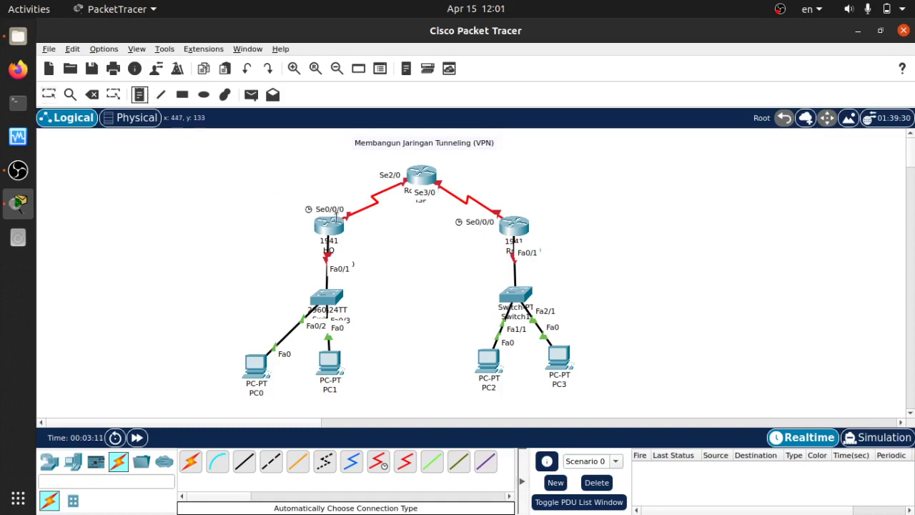
{"action": "left_click", "coordinate": [296, 180]}
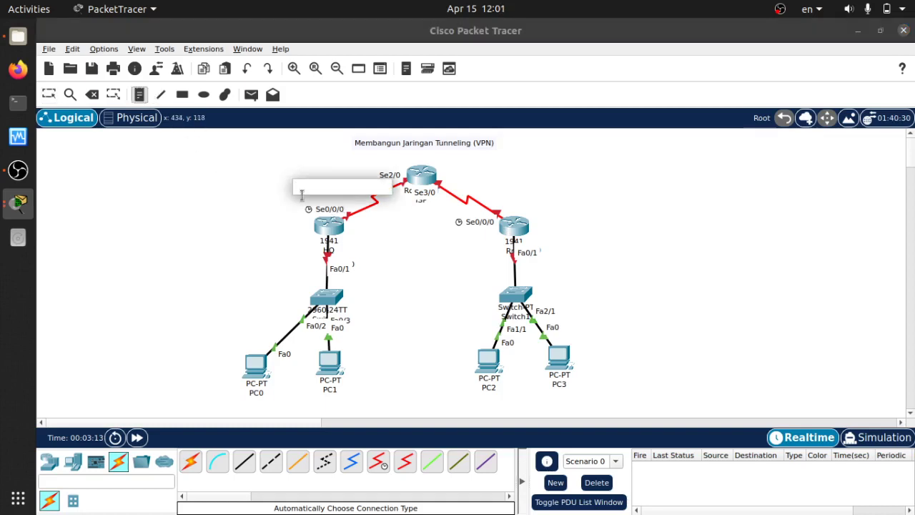
{"action": "type", "text": "209."}
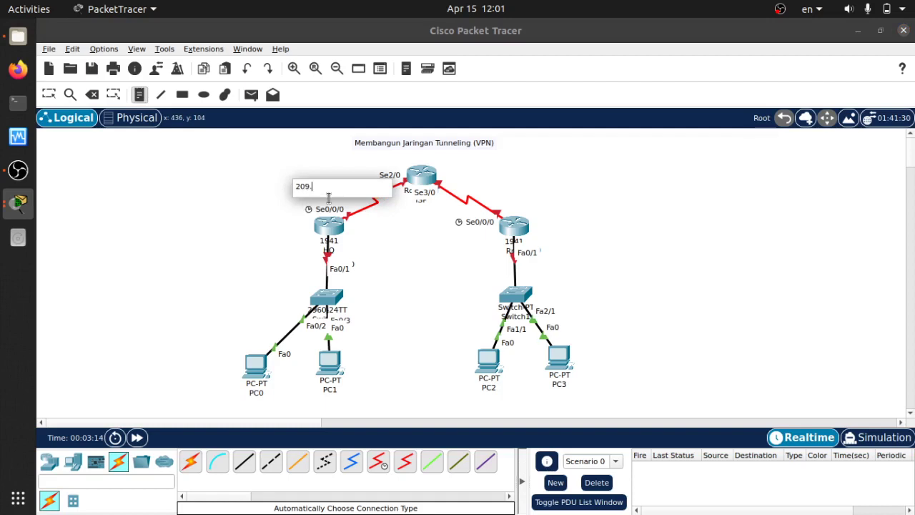
{"action": "type", "text": "165.100."}
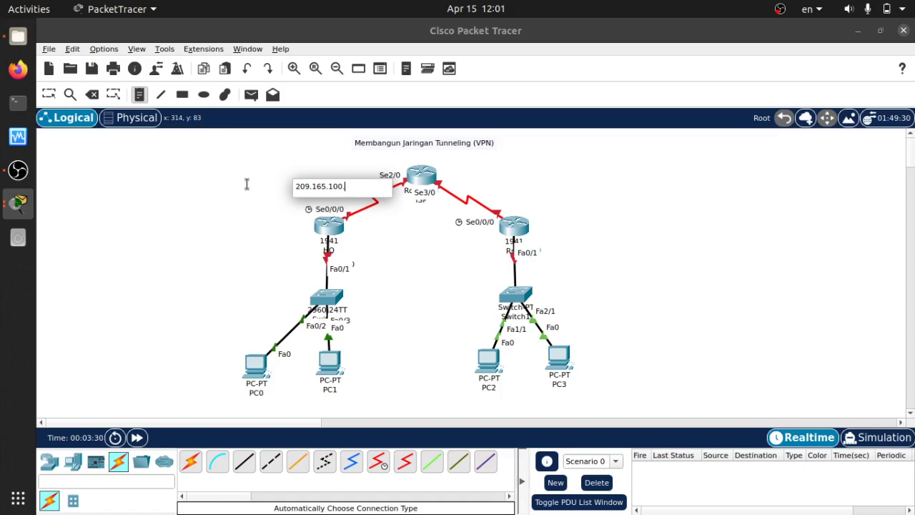
{"action": "type", "text": "0/24"}
{"action": "left_click", "coordinate": [515, 192]}
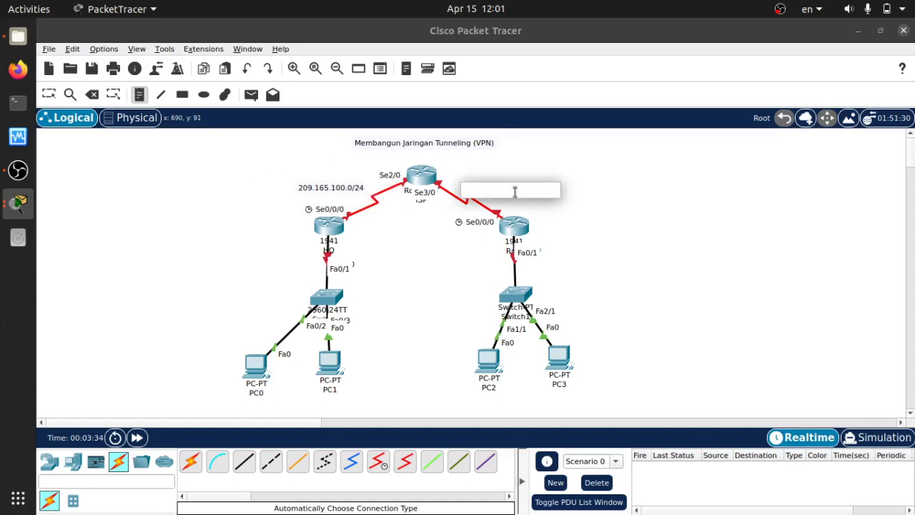
{"action": "type", "text": "209.16"}
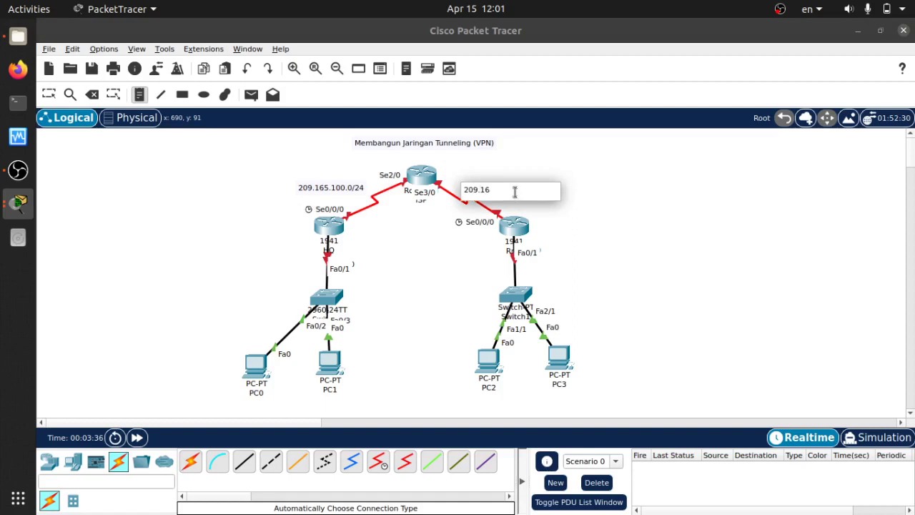
{"action": "type", "text": "5.200.0/24"}
{"action": "key", "text": "Escape"}
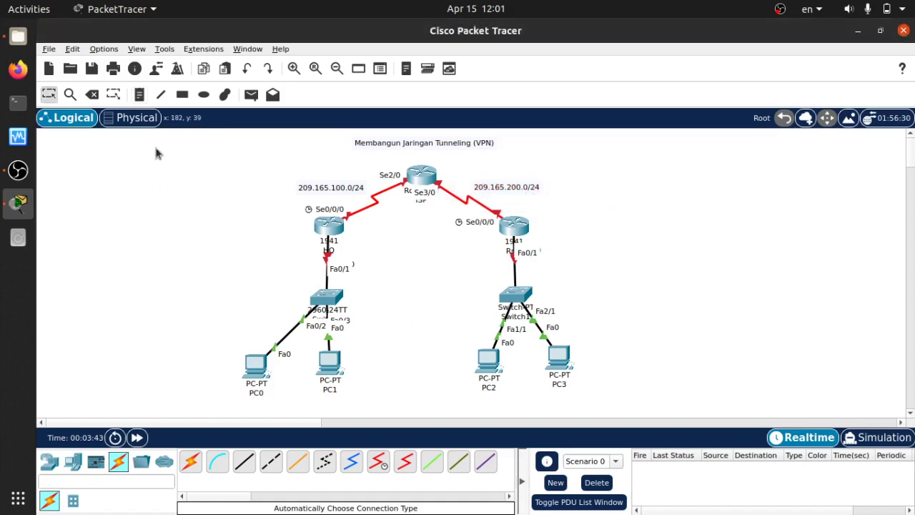
- Label the HQ LAN beside Switch0 as 192.168.1.0/24 and the RnD LAN beside Switch1 as 192.168.2.0/24
{"action": "left_click", "coordinate": [139, 95]}
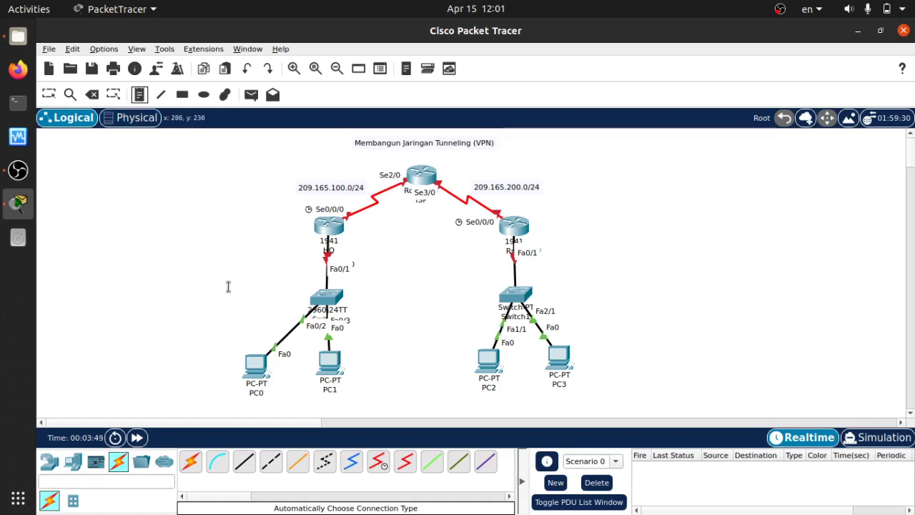
{"action": "left_click", "coordinate": [227, 286]}
{"action": "type", "text": "192.16"}
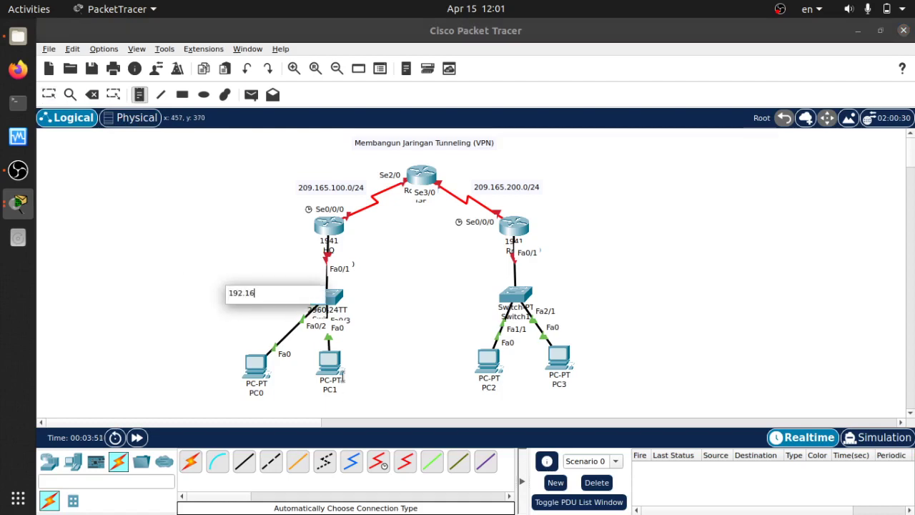
{"action": "type", "text": "8.1.0/24"}
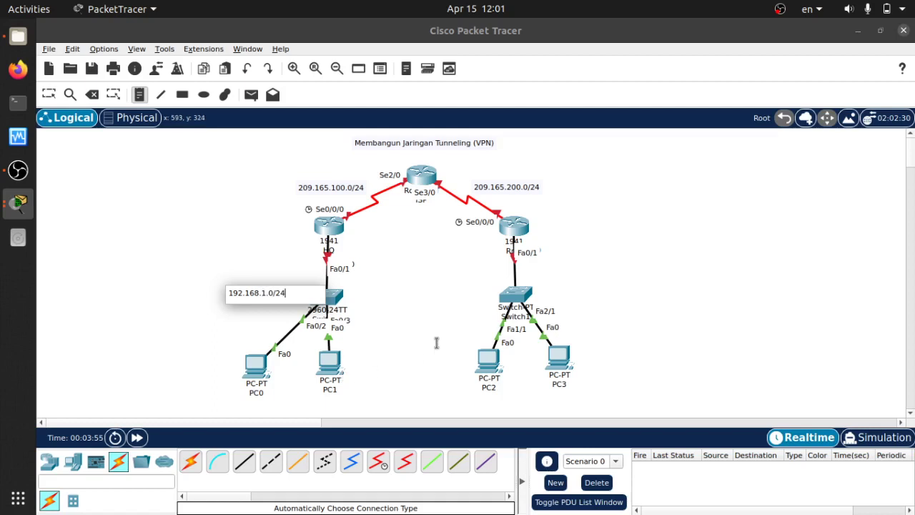
{"action": "left_click", "coordinate": [567, 292]}
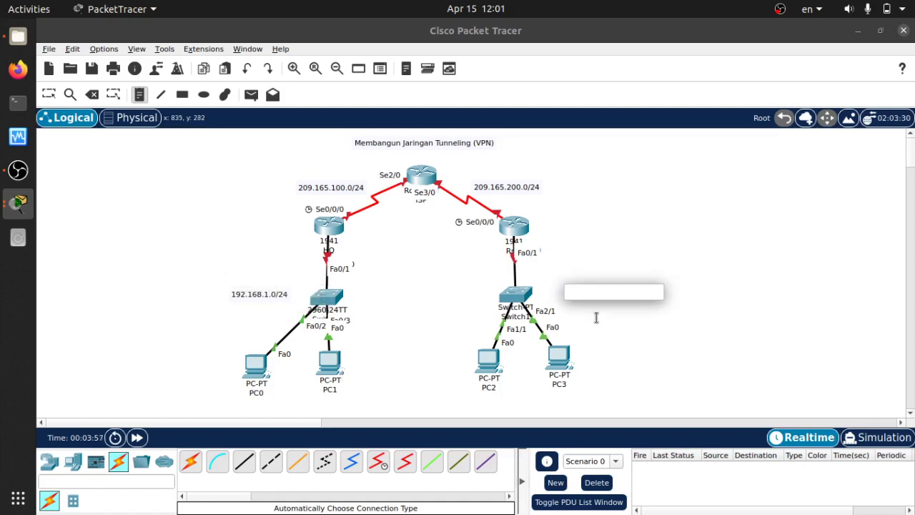
{"action": "type", "text": "192.168."}
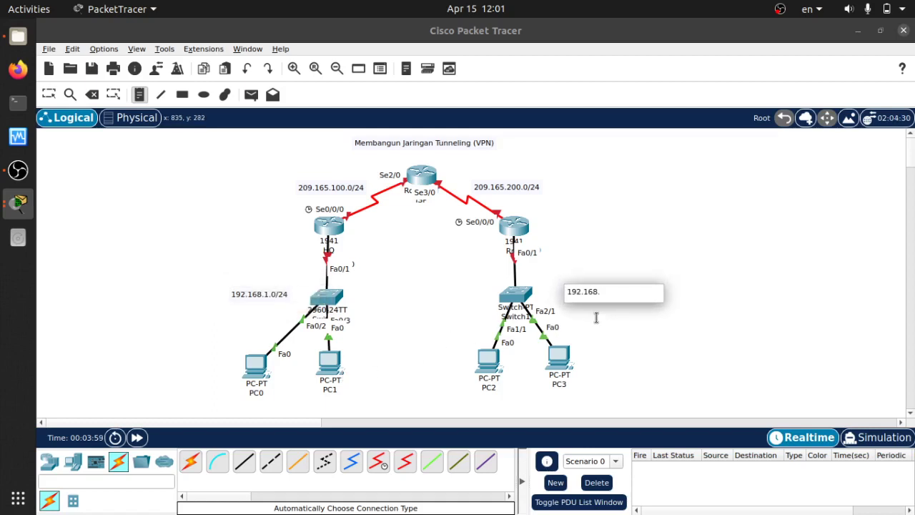
{"action": "type", "text": "2.0/24"}
{"action": "key", "text": "Escape"}
{"action": "left_click_drag", "start_coordinate": [598, 294], "coordinate": [585, 296]}
{"action": "left_click", "coordinate": [614, 245]}
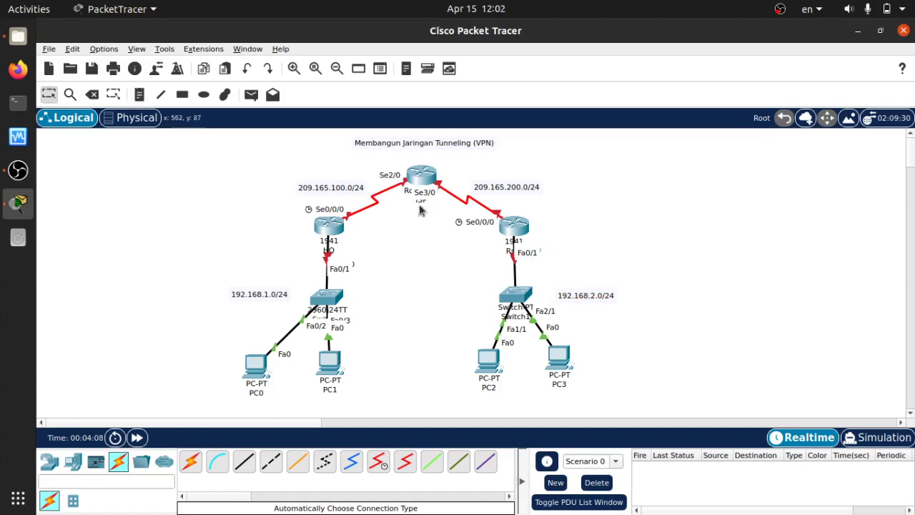
- Open the HQ router's command line, decline the initial configuration dialog, and enter privileged mode
{"action": "left_click", "coordinate": [324, 228]}
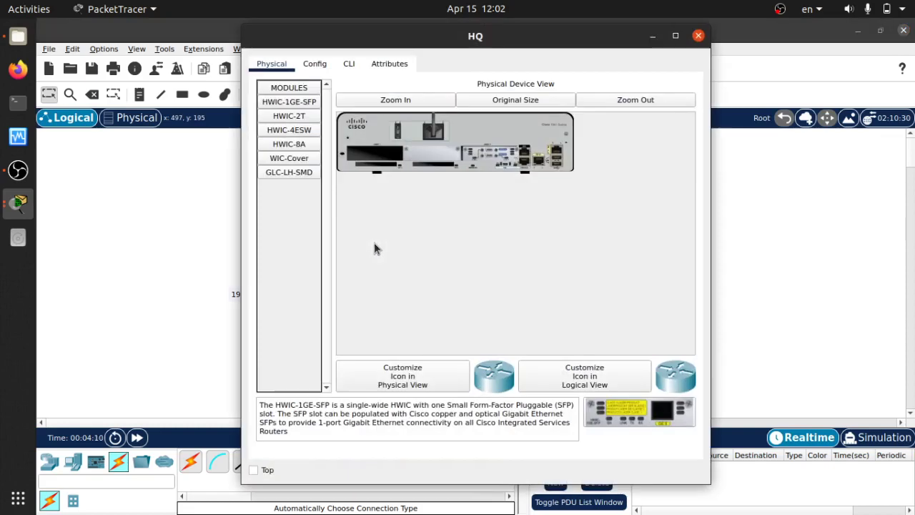
{"action": "left_click_drag", "start_coordinate": [420, 39], "coordinate": [603, 52]}
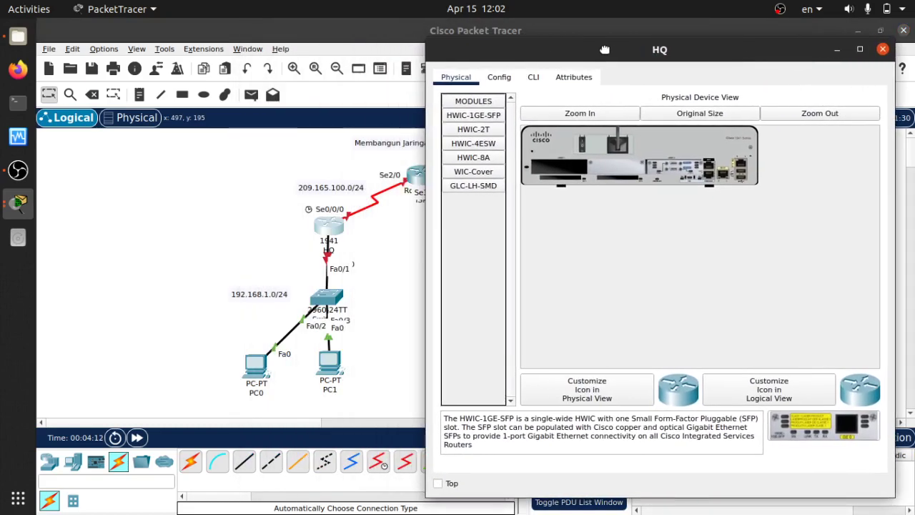
{"action": "left_click", "coordinate": [533, 81]}
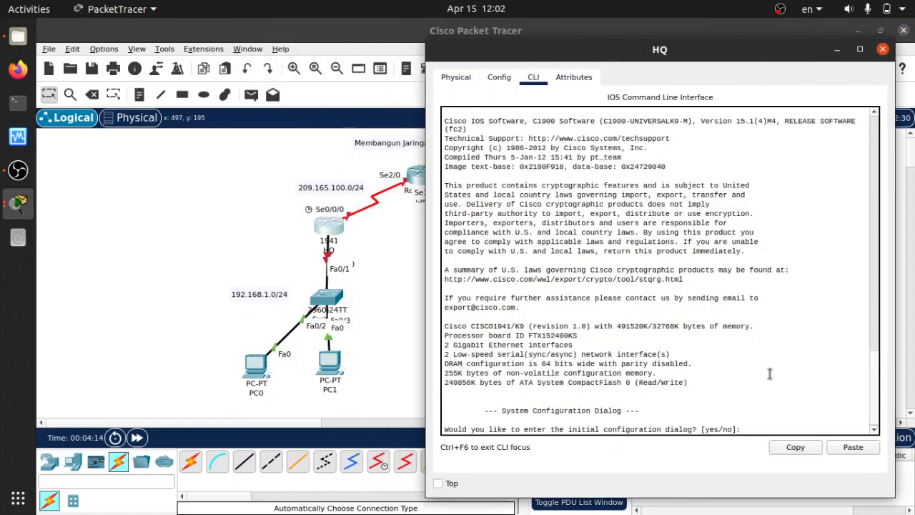
{"action": "left_click", "coordinate": [780, 402]}
{"action": "type", "text": "no"}
{"action": "key", "text": "Return"}
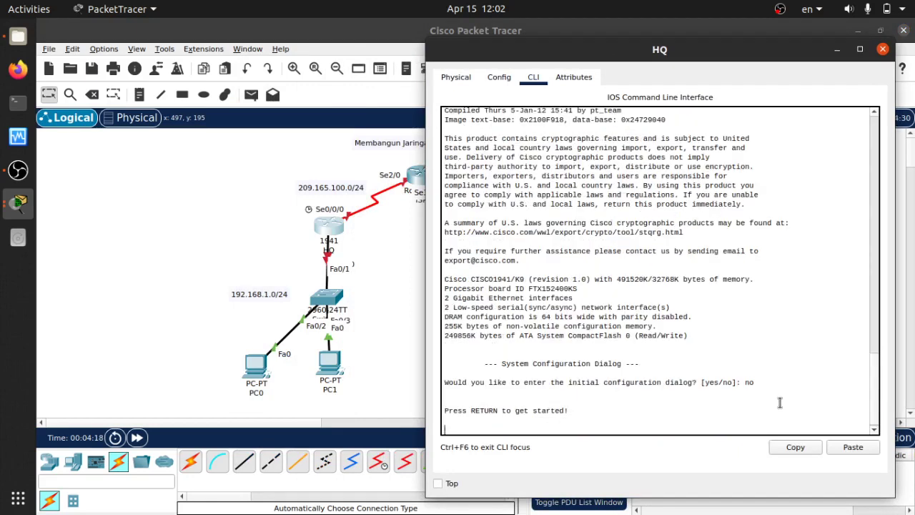
{"action": "key", "text": "Return"}
{"action": "type", "text": "er>e"}
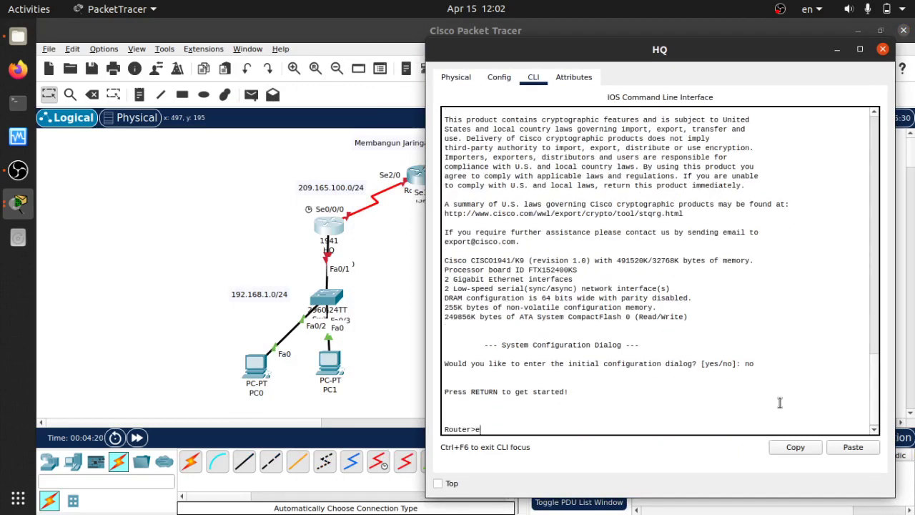
{"action": "type", "text": "n"}
{"action": "key", "text": "Tab"}
{"action": "key", "text": "Return"}
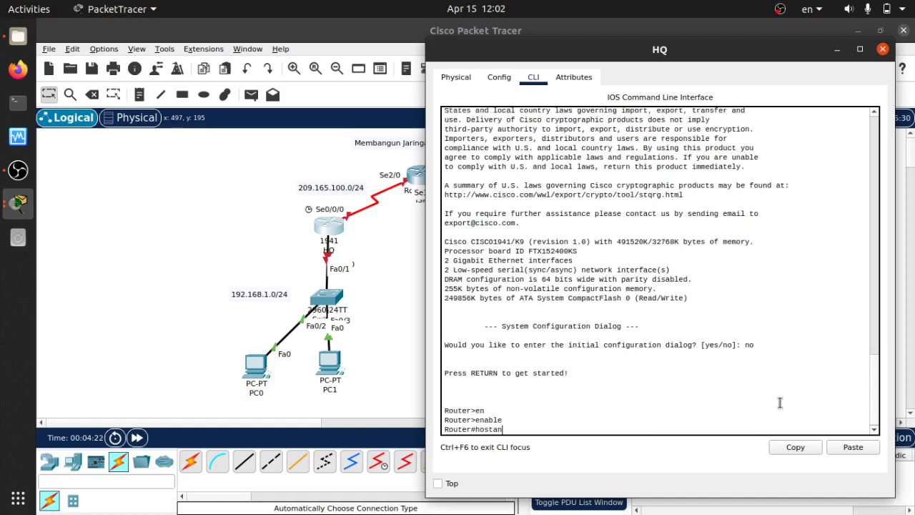
- Enter global configuration mode on the HQ router and set its hostname to HQ
{"action": "type", "text": "hostname HQ"}
{"action": "key", "text": "Return"}
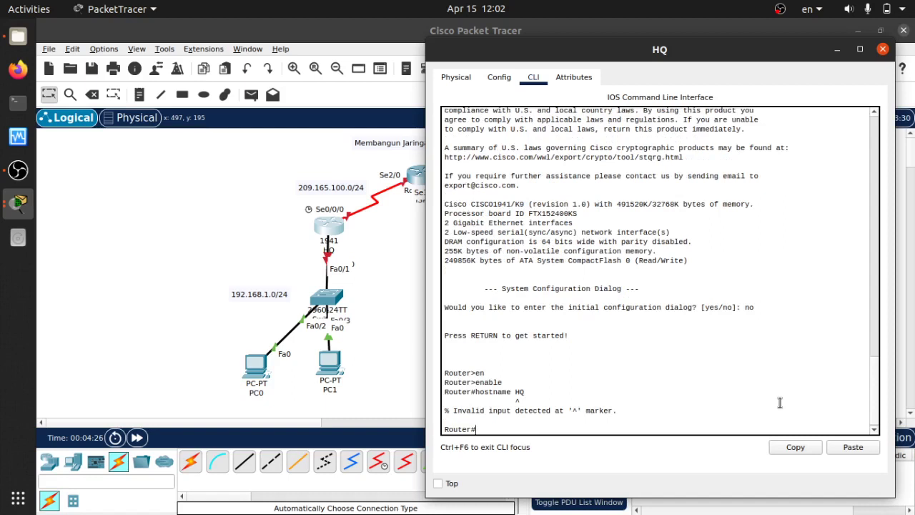
{"action": "type", "text": "conf t"}
{"action": "key", "text": "Return"}
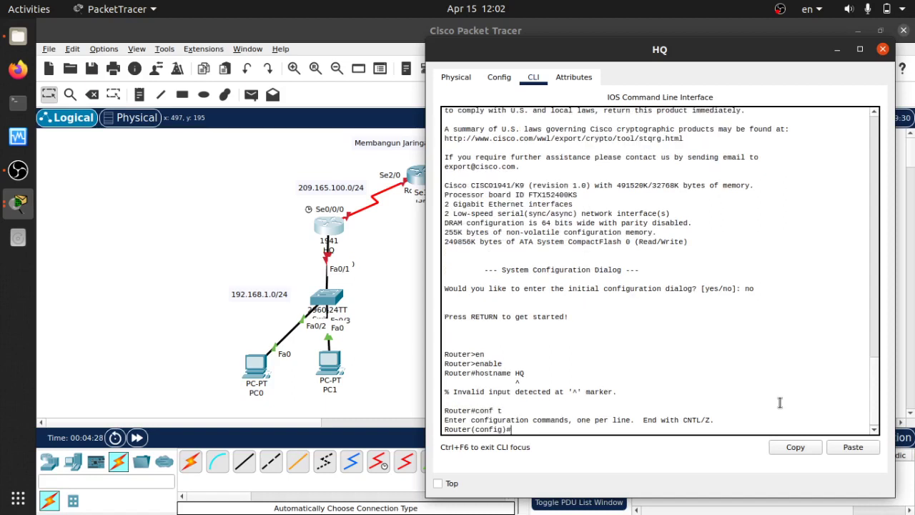
{"action": "type", "text": "hos"}
{"action": "key", "text": "Tab"}
{"action": "type", "text": "HQ"}
{"action": "key", "text": "Return"}
{"action": "key", "text": "Return"}
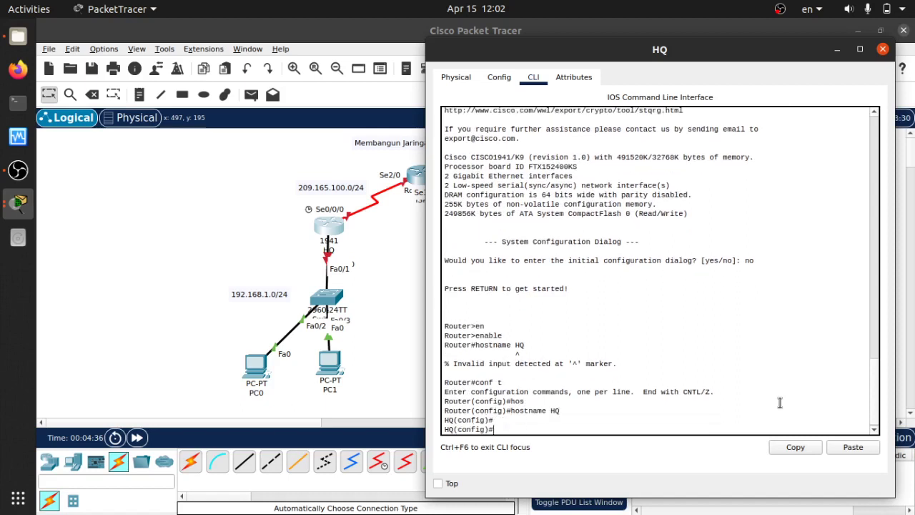
{"action": "type", "text": "ip add"}
{"action": "key", "text": "Tab"}
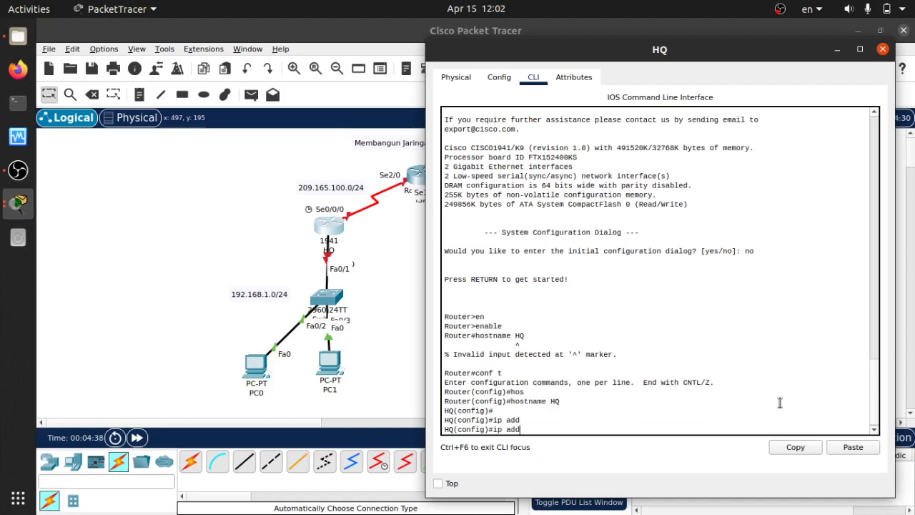
{"action": "key", "text": "BackSpace"}
{"action": "key", "text": "BackSpace"}
{"action": "key", "text": "BackSpace"}
{"action": "key", "text": "BackSpace"}
{"action": "key", "text": "BackSpace"}
{"action": "key", "text": "BackSpace"}
{"action": "key", "text": "Return"}
{"action": "key", "text": "Return"}
- Shift the HQ router slightly in the topology to expose its LAN port label, and enter interface configuration for gi0/0
{"action": "type", "text": "int"}
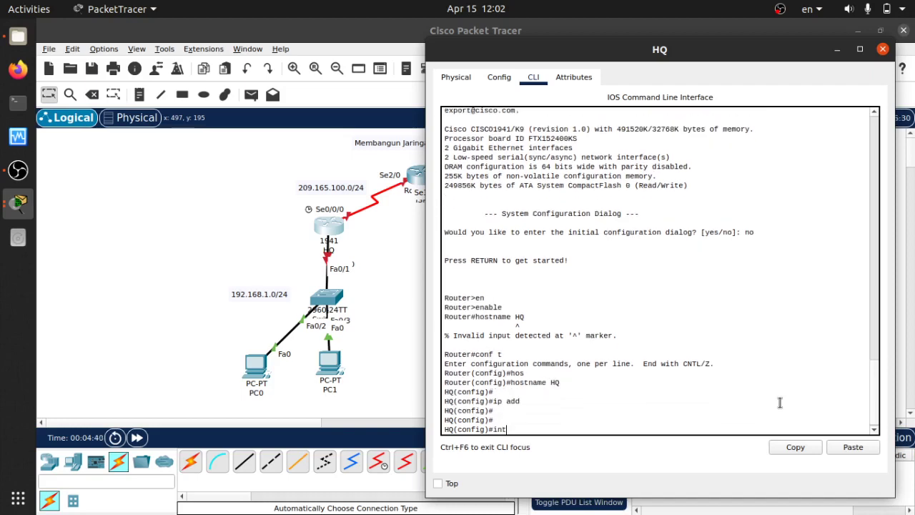
{"action": "type", "text": " fse"}
{"action": "key", "text": "BackSpace"}
{"action": "key", "text": "BackSpace"}
{"action": "left_click", "coordinate": [278, 219]}
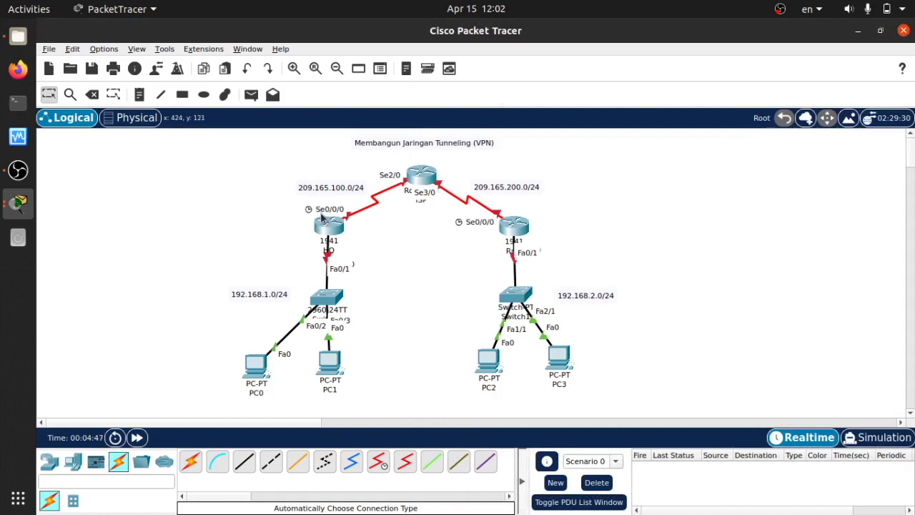
{"action": "mouse_move", "coordinate": [326, 225]}
{"action": "left_mouse_down"}
{"action": "mouse_move", "coordinate": [321, 217]}
{"action": "mouse_move", "coordinate": [324, 223]}
{"action": "left_mouse_up"}
{"action": "key", "text": "alt+Tab"}
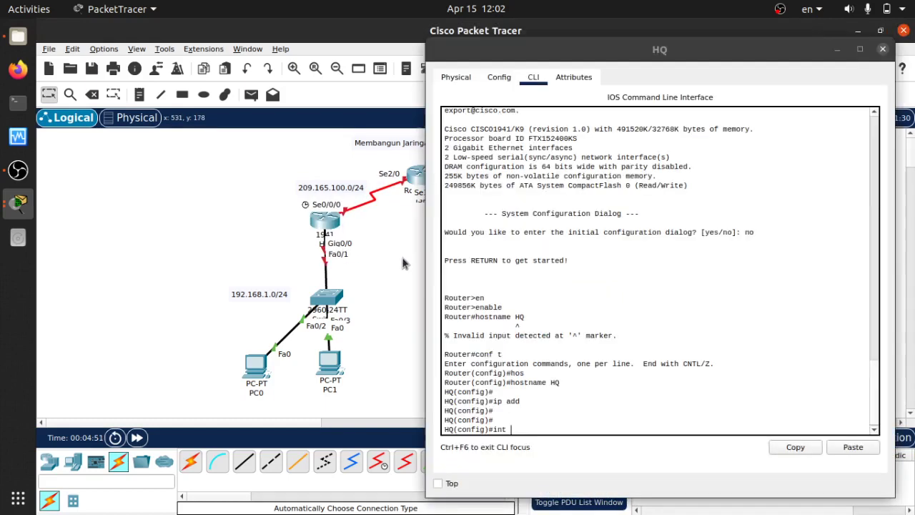
{"action": "type", "text": "int gi0/0"}
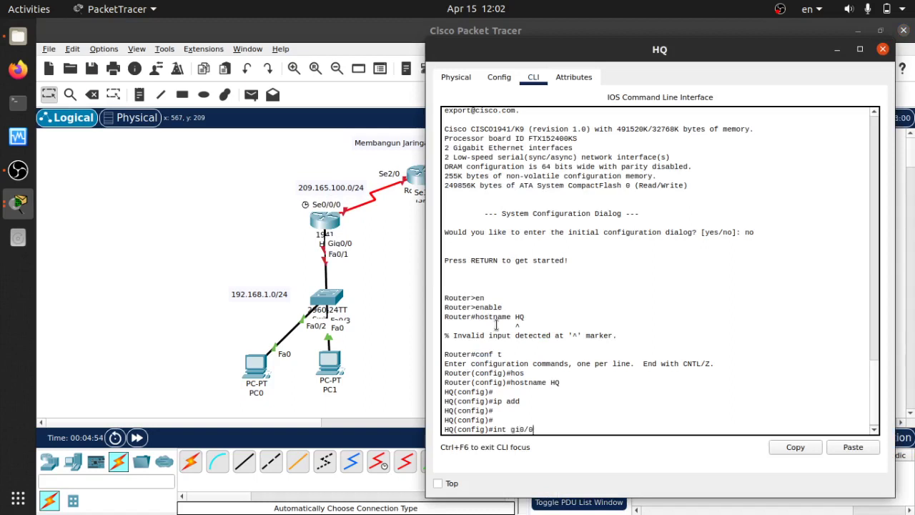
{"action": "key", "text": "Return"}
- Assign 192.168.1.1 with mask 255.255.255.0 to HQ's gi0/0, enable the interface, and return to global configuration mode
{"action": "type", "text": "ip add"}
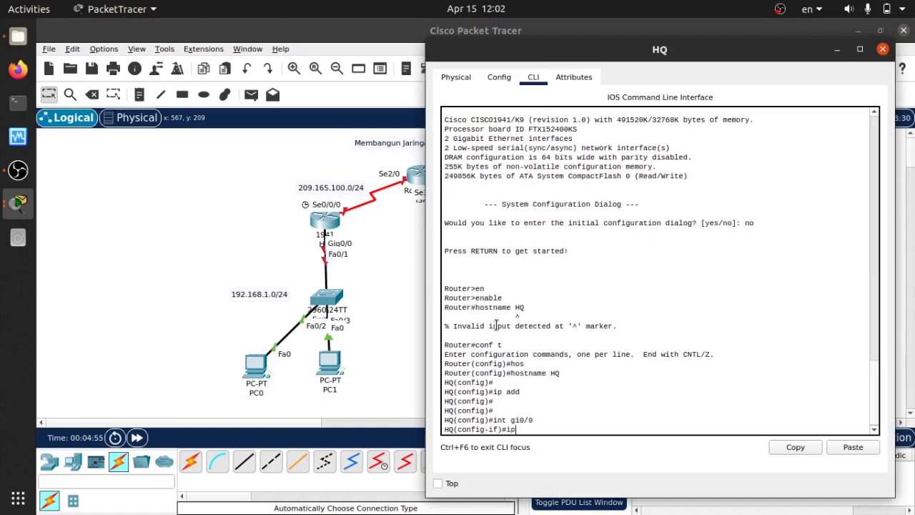
{"action": "key", "text": "Tab"}
{"action": "type", "text": "192"}
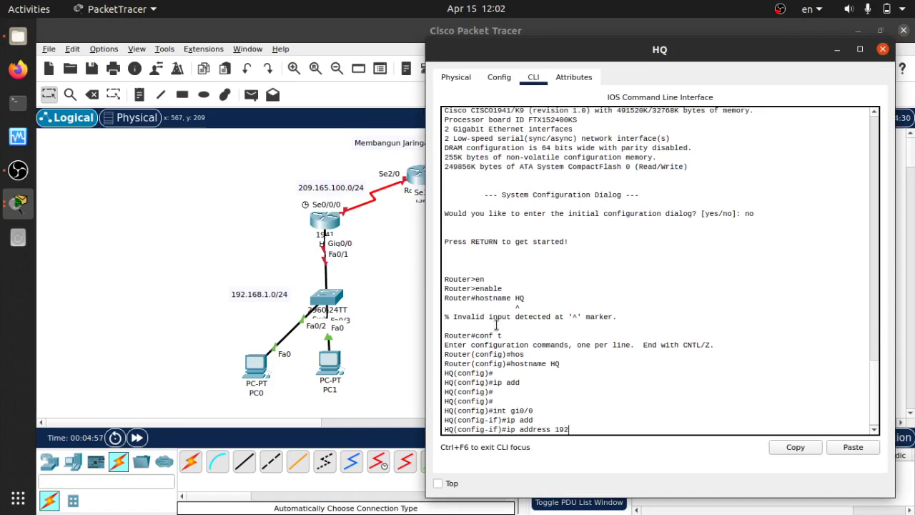
{"action": "type", "text": ".168.1.1 255.255.255.0"}
{"action": "key", "text": "Return"}
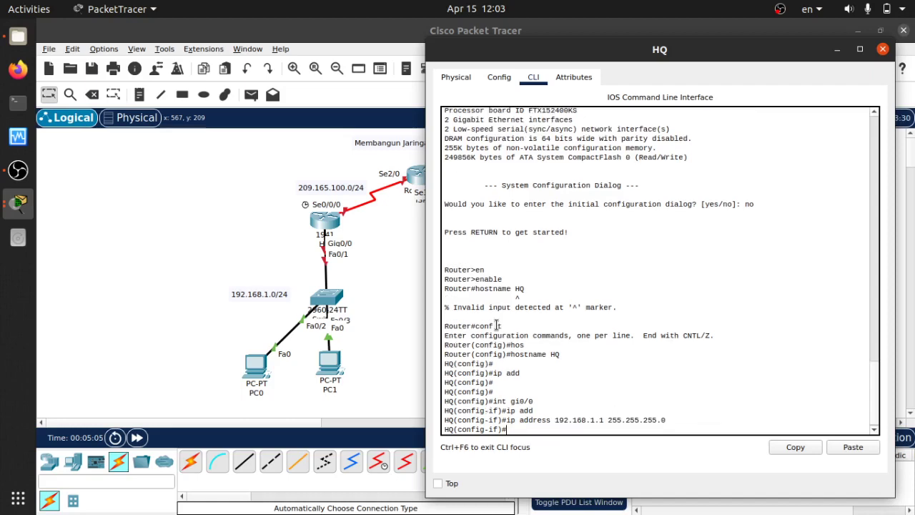
{"action": "type", "text": "no sh"}
{"action": "key", "text": "Tab"}
{"action": "key", "text": "Return"}
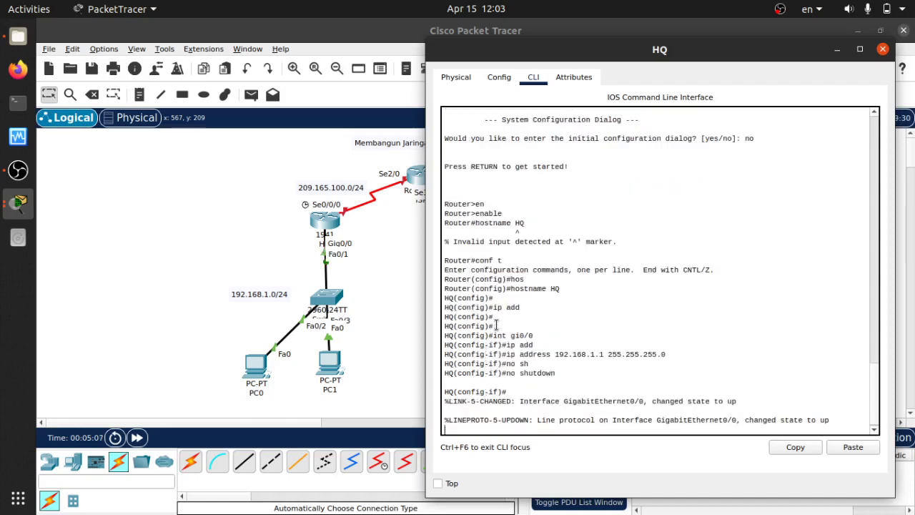
{"action": "type", "text": "exit"}
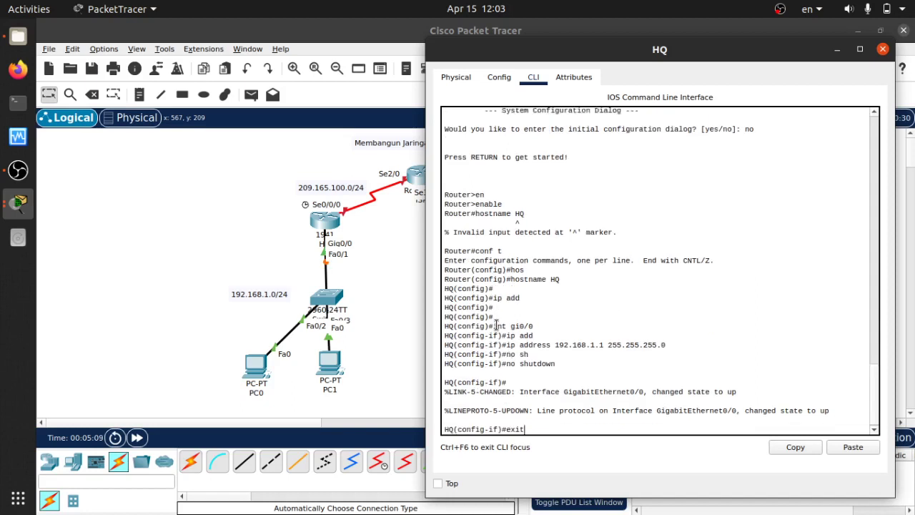
{"action": "key", "text": "Return"}
- Move the HQ router slightly down in the topology and enter interface configuration for its serial port se0/0/0
{"action": "type", "text": "int se"}
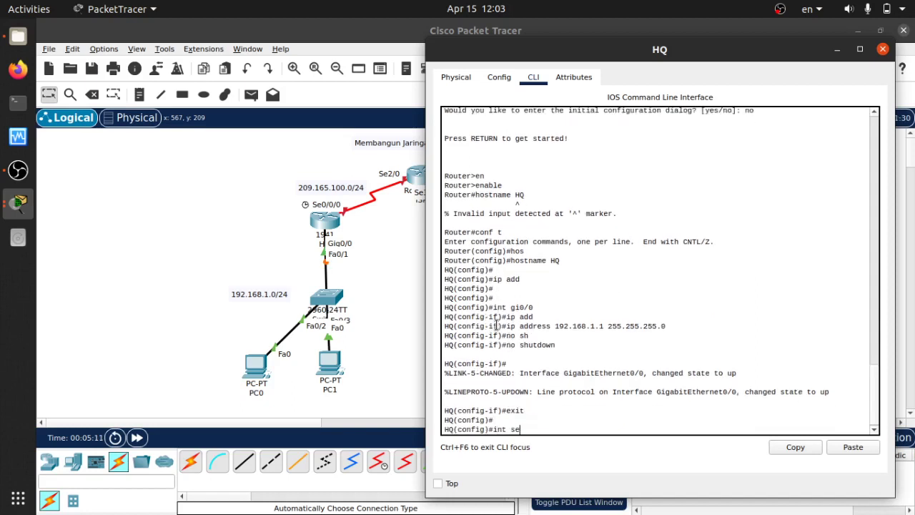
{"action": "type", "text": "0/0/0"}
{"action": "key", "text": "alt+Tab"}
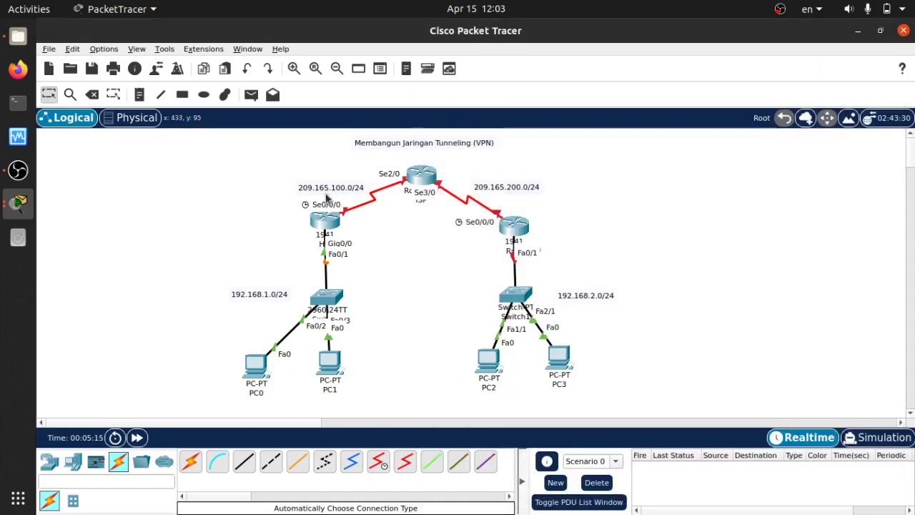
{"action": "key", "text": "alt+Tab"}
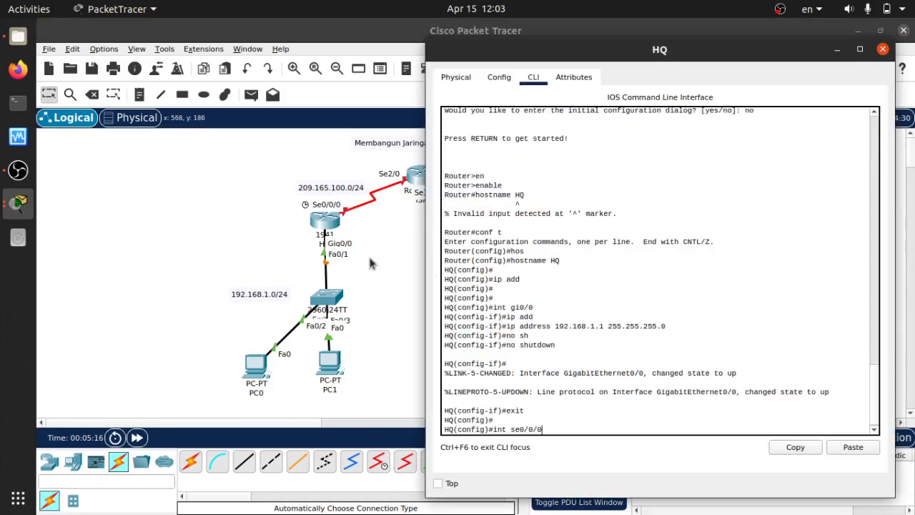
{"action": "key", "text": "alt+Tab"}
{"action": "left_click_drag", "start_coordinate": [328, 225], "coordinate": [329, 238]}
{"action": "key", "text": "alt+Tab"}
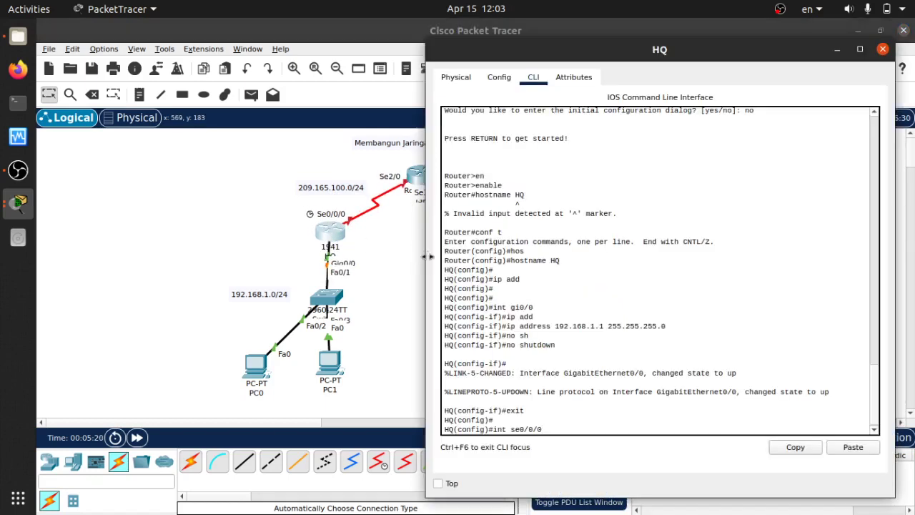
{"action": "key", "text": "Return"}
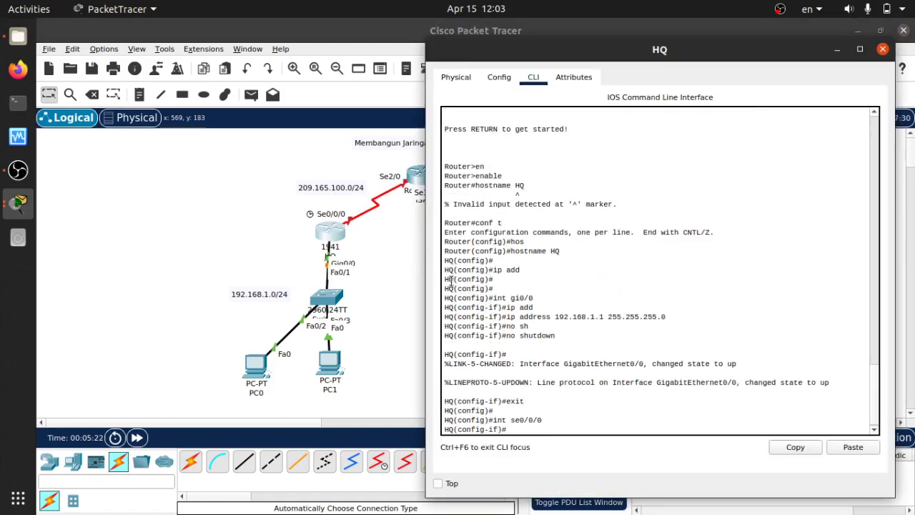
- Assign 209.165.100.1 with mask 255.255.255.0 to HQ's se0/0/0, enable the interface, and return to global configuration mode
{"action": "type", "text": "ip add"}
{"action": "key", "text": "Tab"}
{"action": "type", "text": "2"}
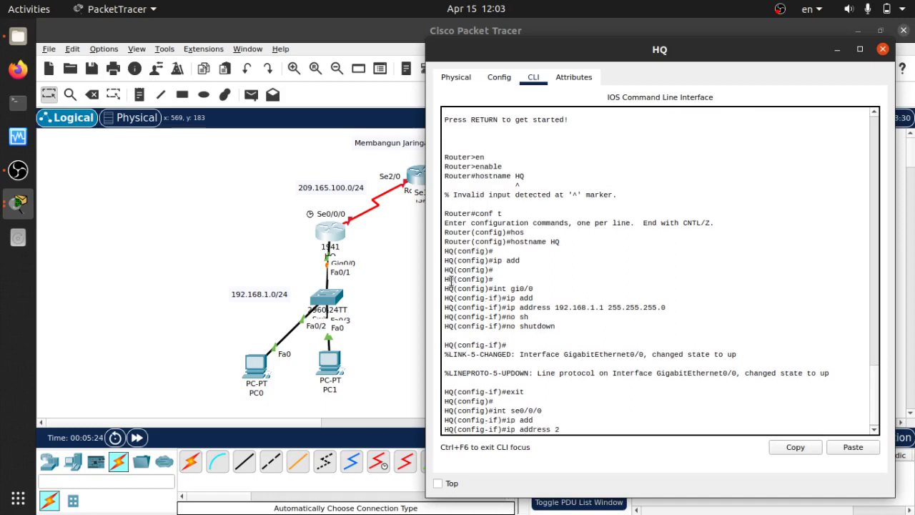
{"action": "type", "text": "09.165.100.1 255.255.255.0"}
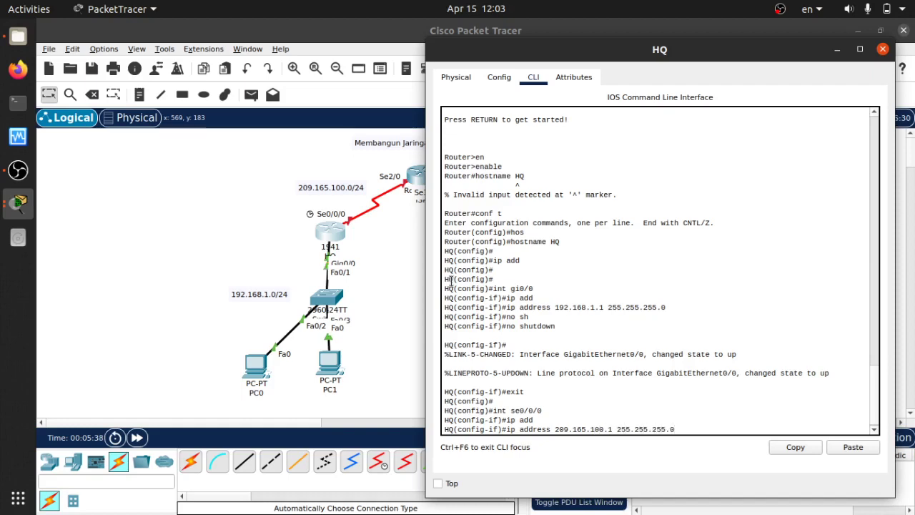
{"action": "key", "text": "Return"}
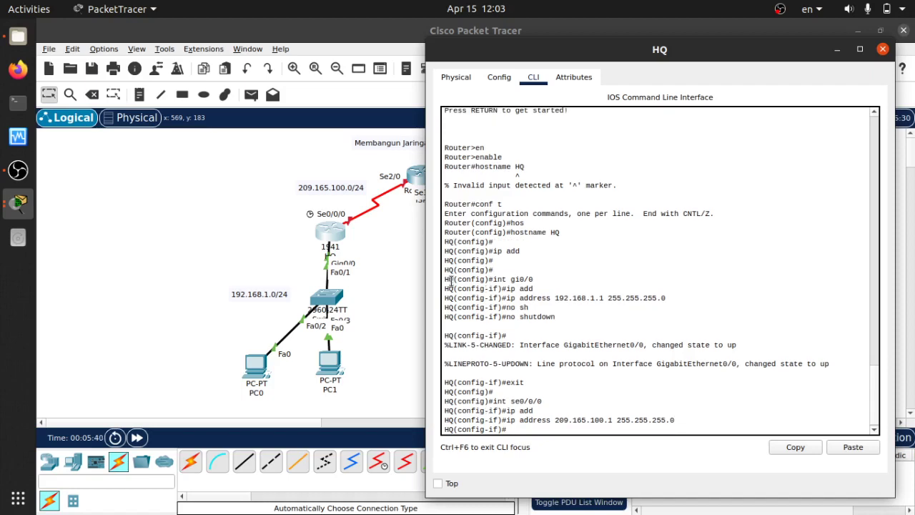
{"action": "type", "text": "no shutdown"}
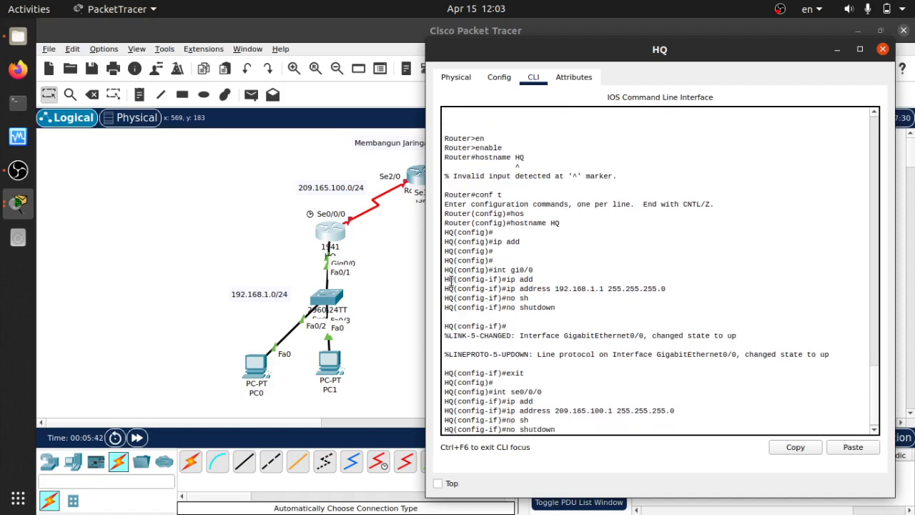
{"action": "key", "text": "Return"}
{"action": "key", "text": "Return"}
{"action": "type", "text": "exit"}
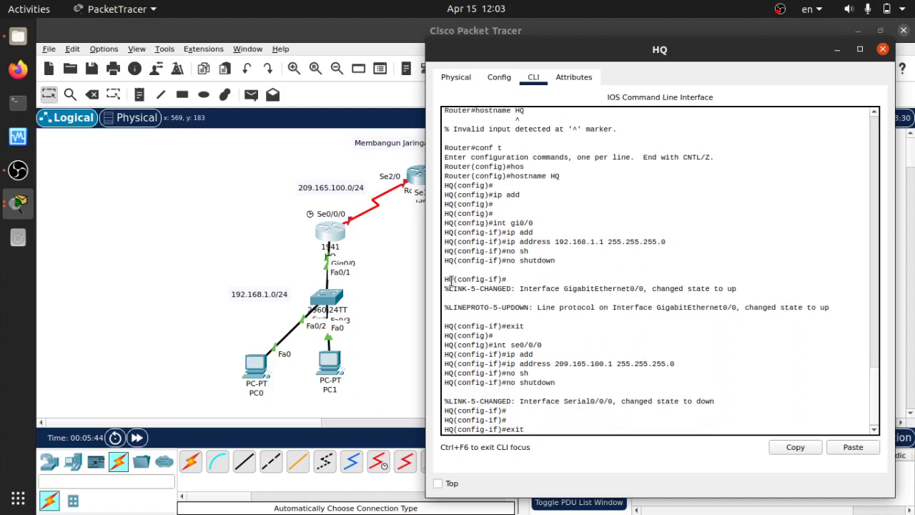
{"action": "key", "text": "Return"}
{"action": "key", "text": "Return"}
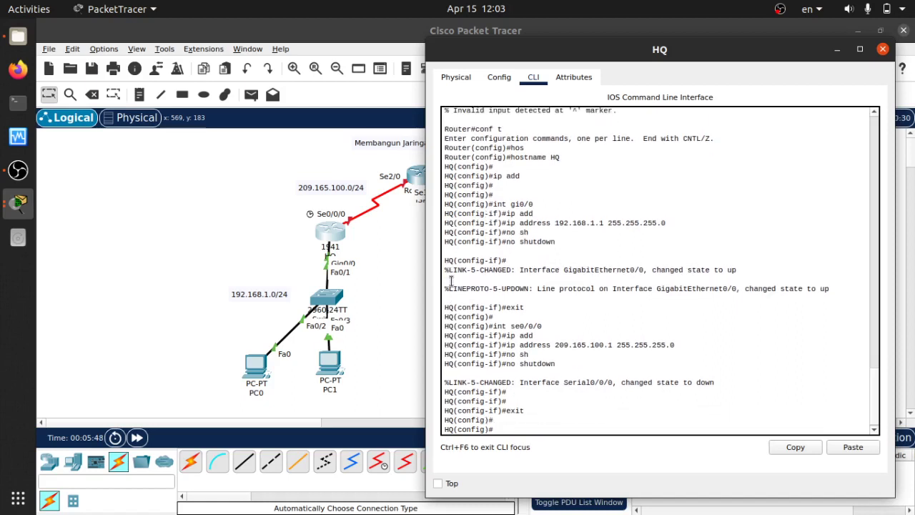
- Create a DHCP pool named HQ for the network 192.168.1.0 with mask 255.255.255.0
{"action": "type", "text": "ip dhcp pool HQ"}
{"action": "key", "text": "Return"}
{"action": "type", "text": "nfig)#n"}
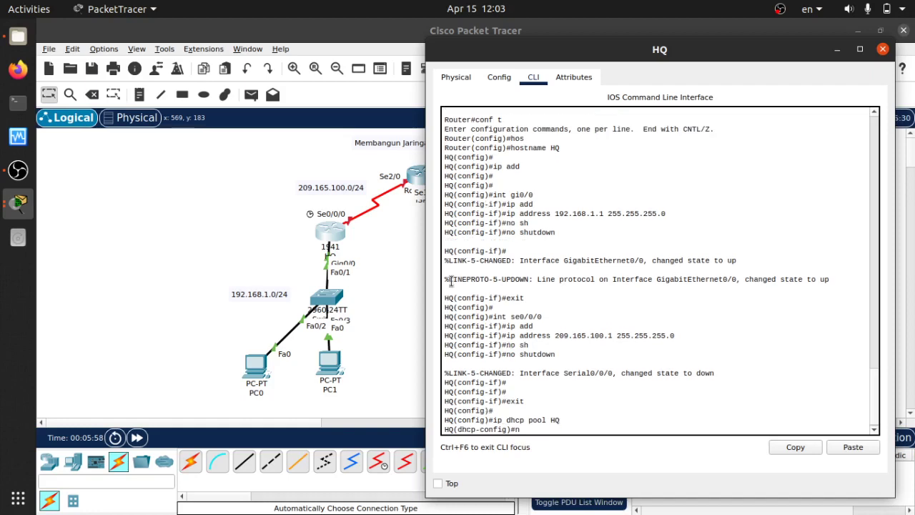
{"action": "type", "text": "et"}
{"action": "key", "text": "Tab"}
{"action": "type", "text": "192.168."}
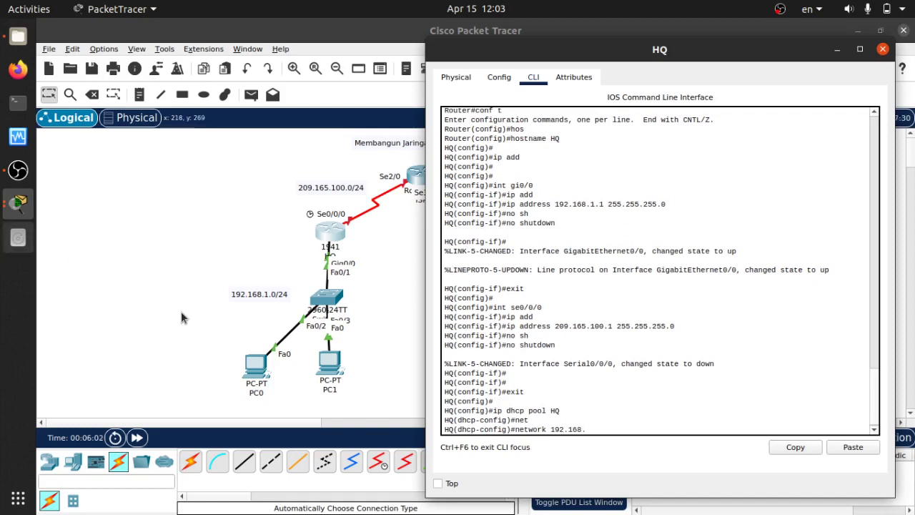
{"action": "type", "text": "1.0"}
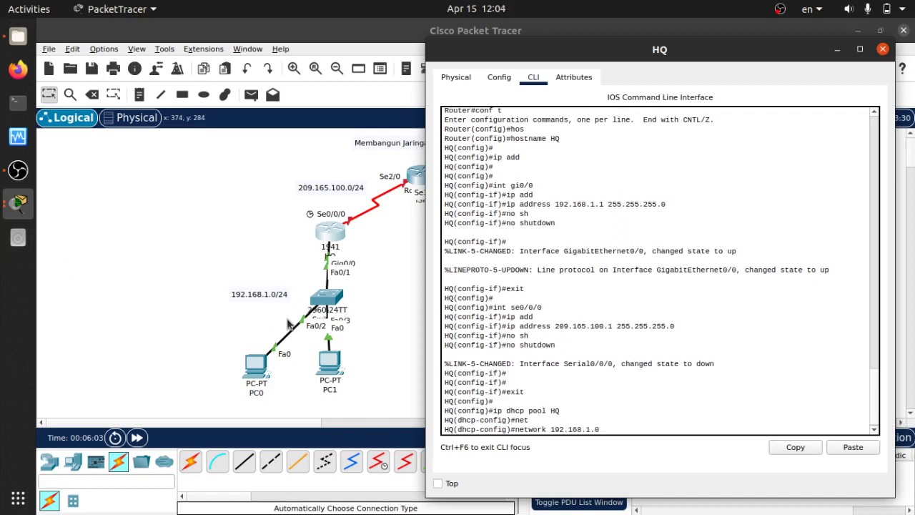
{"action": "type", "text": " 255.252"}
{"action": "key", "text": "BackSpace"}
{"action": "type", "text": "5.255.0"}
{"action": "key", "text": "Return"}
- Set both the default router and DNS server of the HQ DHCP pool to 192.168.1.1, and return to global configuration mode
{"action": "type", "text": "defa"}
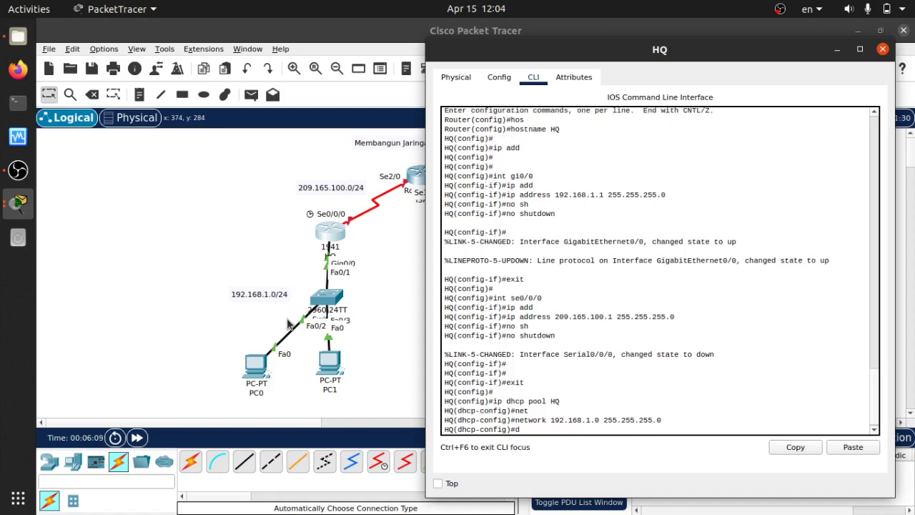
{"action": "key", "text": "Tab"}
{"action": "type", "text": "192"}
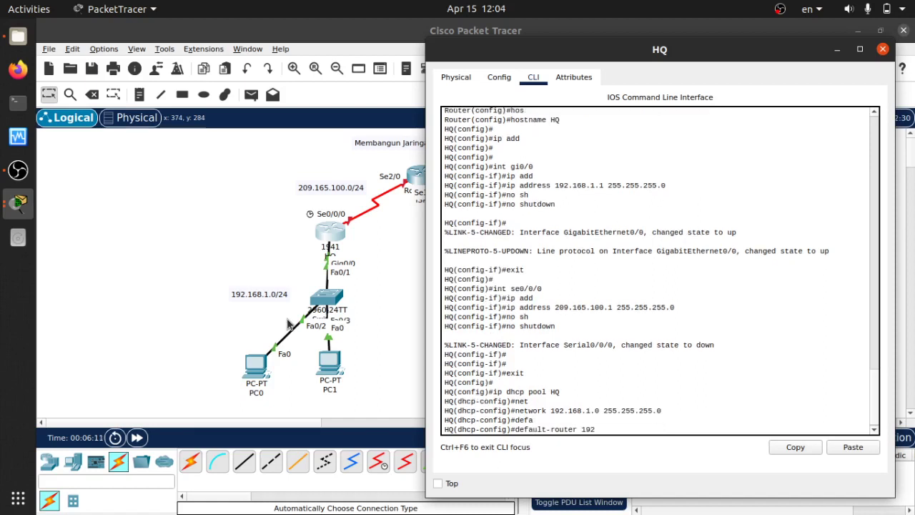
{"action": "type", "text": ".168.1.1"}
{"action": "key", "text": "Return"}
{"action": "type", "text": "dns-serv"}
{"action": "key", "text": "Tab"}
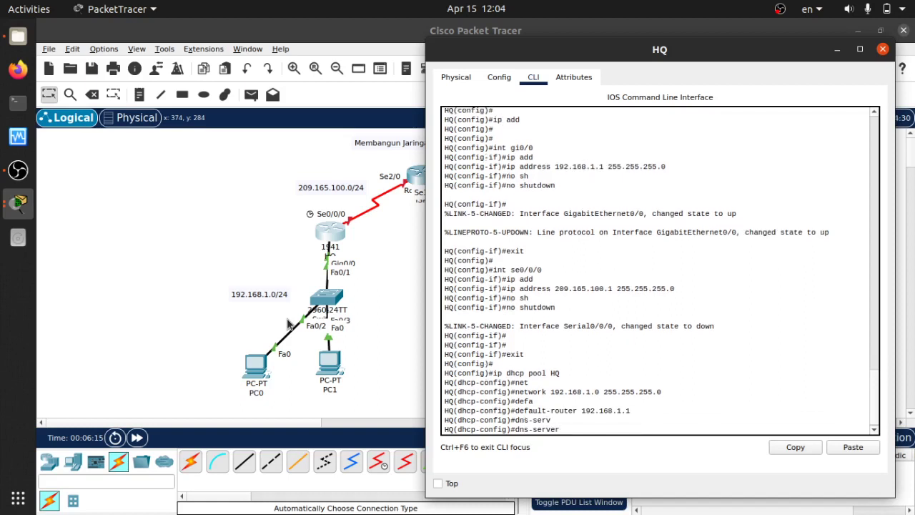
{"action": "type", "text": "192.168.1.1"}
{"action": "key", "text": "Return"}
{"action": "type", "text": "exit"}
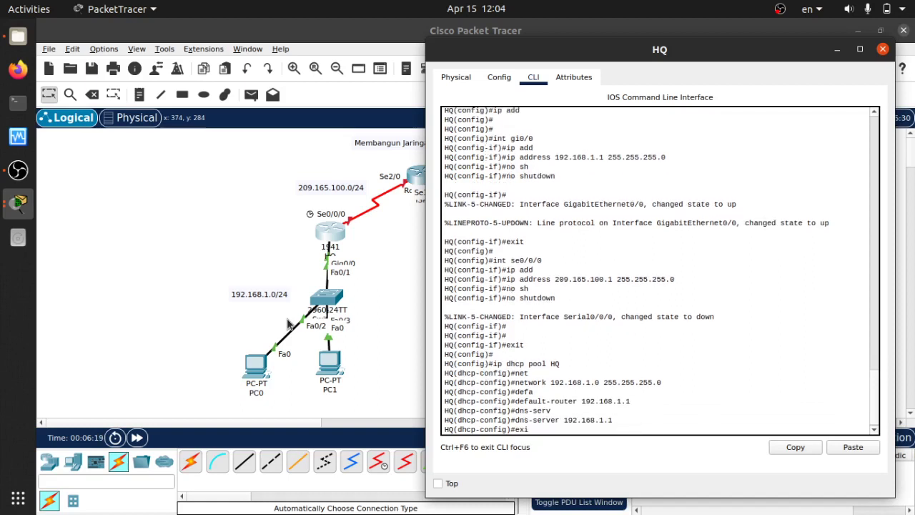
{"action": "key", "text": "Return"}
{"action": "key", "text": "Return"}
- Exclude 192.168.1.1 from the addresses HQ hands out by DHCP
{"action": "type", "text": "ip dhc"}
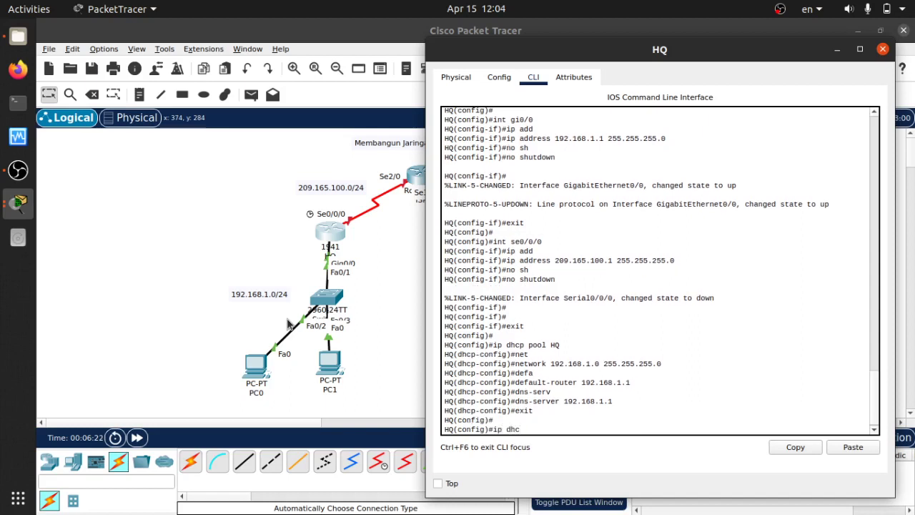
{"action": "key", "text": "Tab"}
{"action": "type", "text": "exc"}
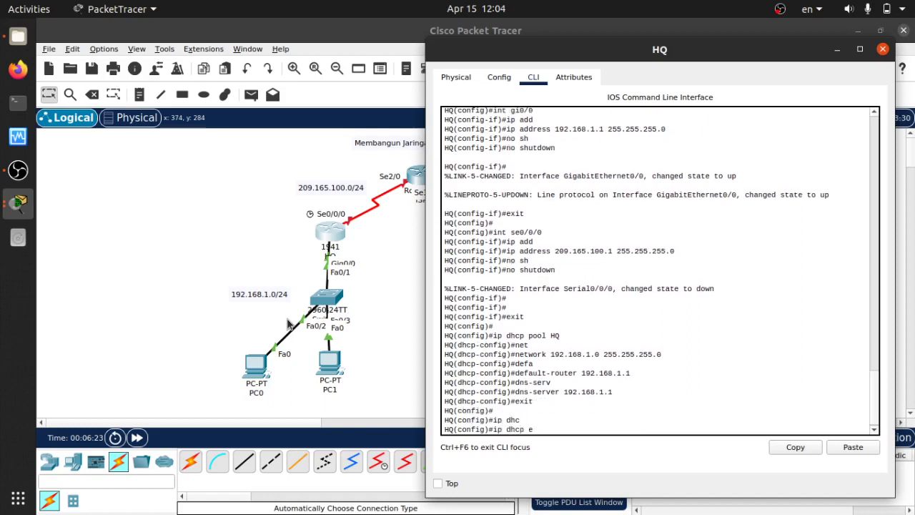
{"action": "key", "text": "Tab"}
{"action": "type", "text": "192.168.1.1"}
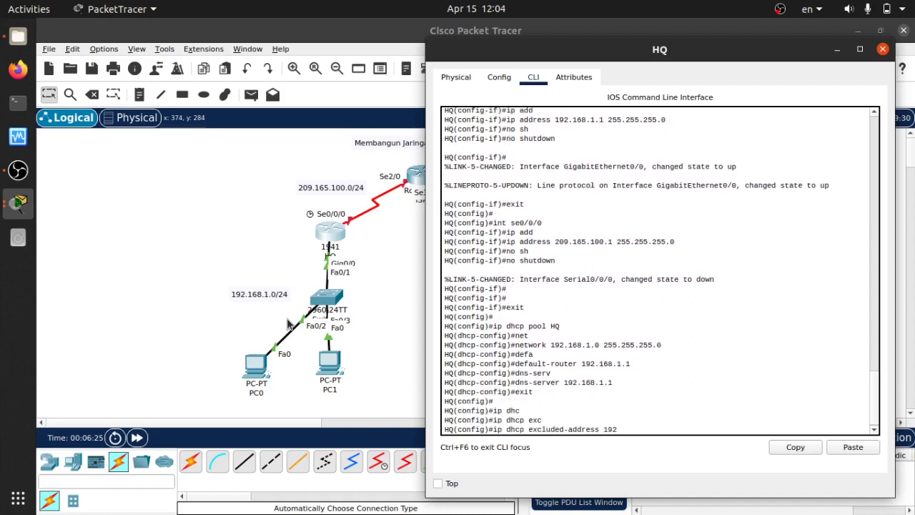
{"action": "key", "text": "Return"}
{"action": "key", "text": "Return"}
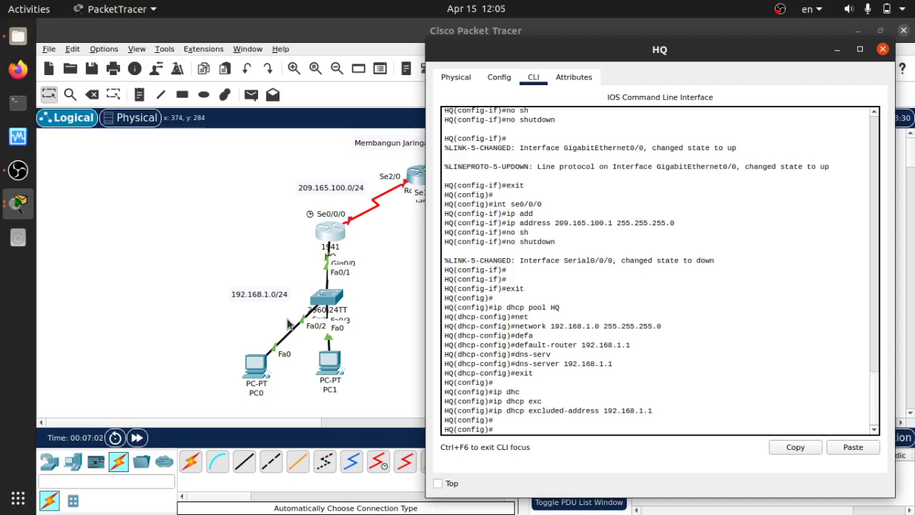
- List HQ's available routing protocols, then enable RIP version 2 on the router
{"action": "type", "text": "rout"}
{"action": "key", "text": "Tab"}
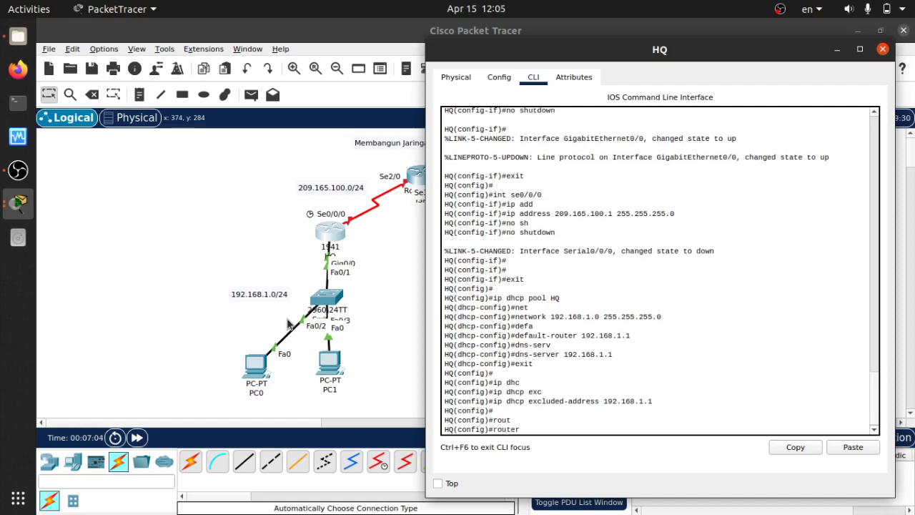
{"action": "type", "text": "?rip"}
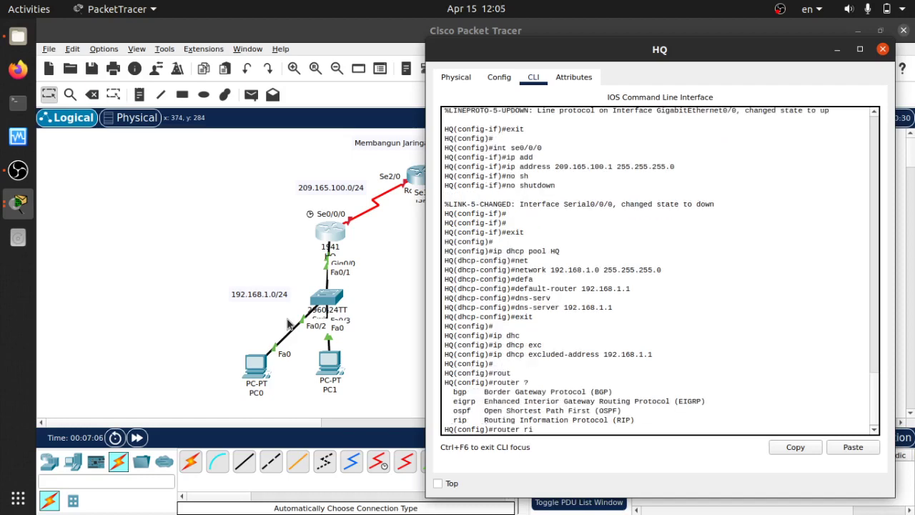
{"action": "key", "text": "Return"}
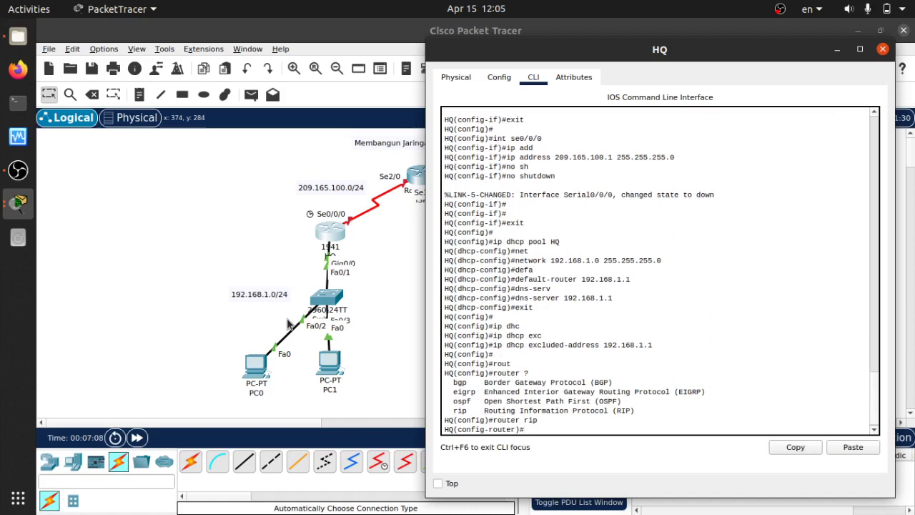
{"action": "type", "text": "vers"}
{"action": "key", "text": "Tab"}
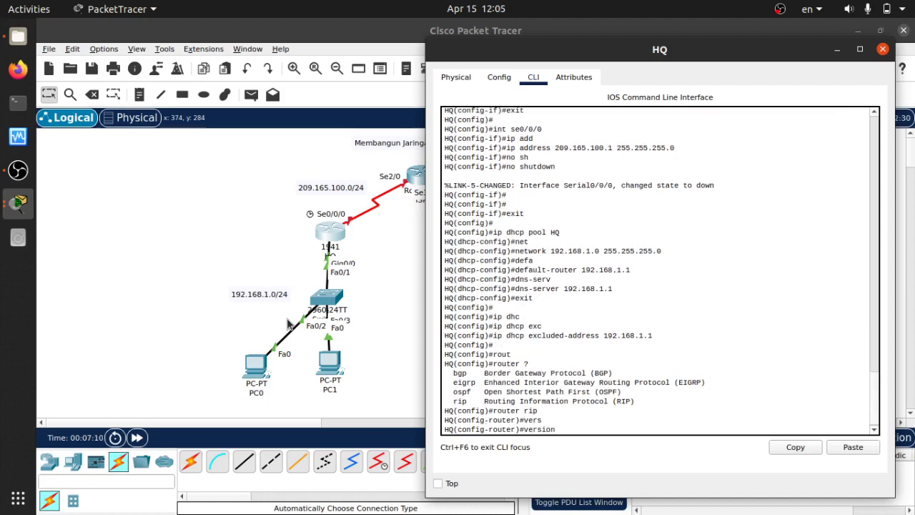
{"action": "type", "text": "2"}
{"action": "key", "text": "Return"}
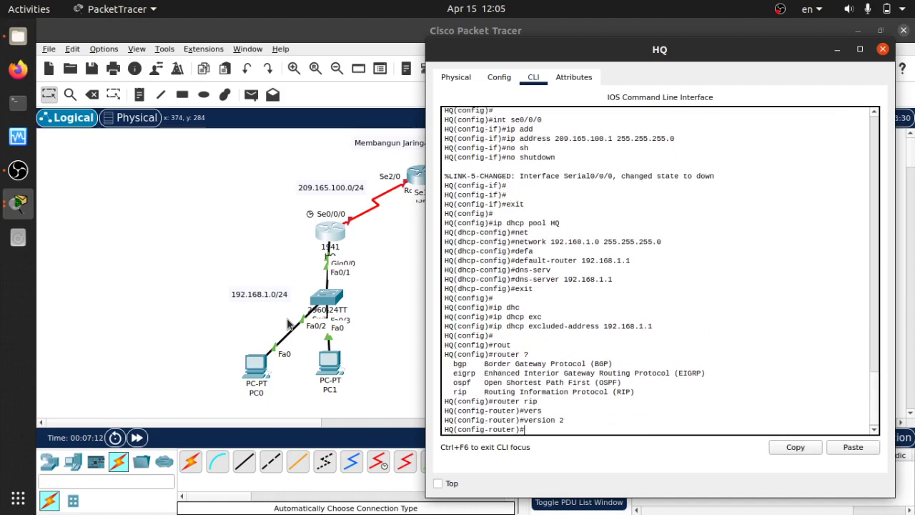
- Add the networks 192.168.1.0 and 209.165.100.0 to HQ's RIP configuration
{"action": "type", "text": "net"}
{"action": "key", "text": "Tab"}
{"action": "type", "text": "192.168."}
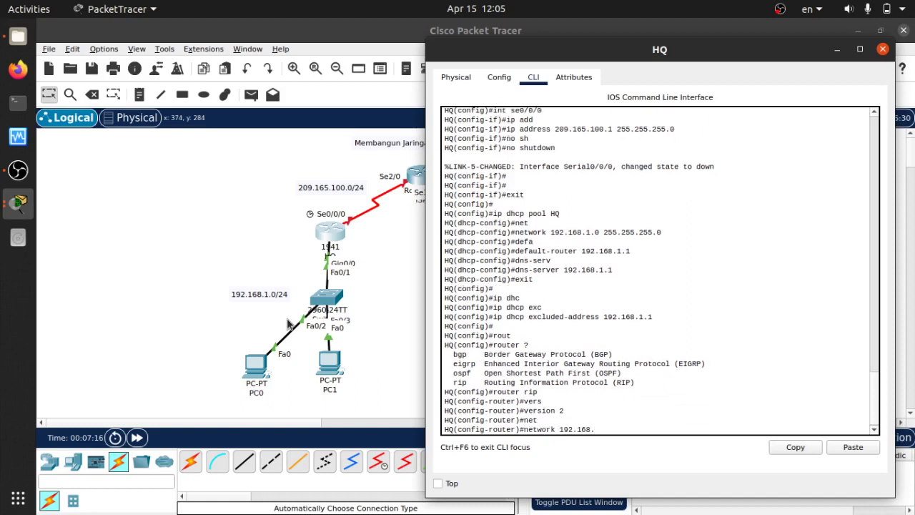
{"action": "type", "text": "1.0"}
{"action": "key", "text": "Return"}
{"action": "type", "text": "net"}
{"action": "key", "text": "Tab"}
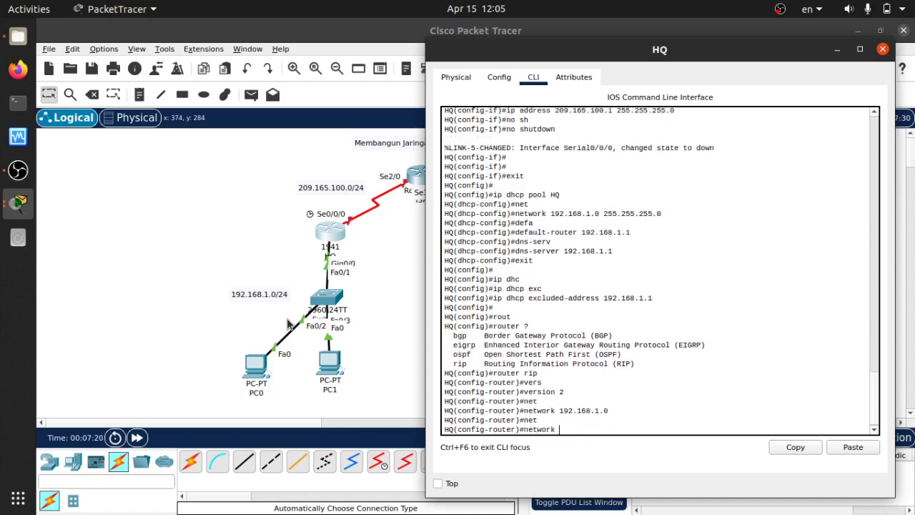
{"action": "type", "text": "209.165.100.0"}
{"action": "key", "text": "Return"}
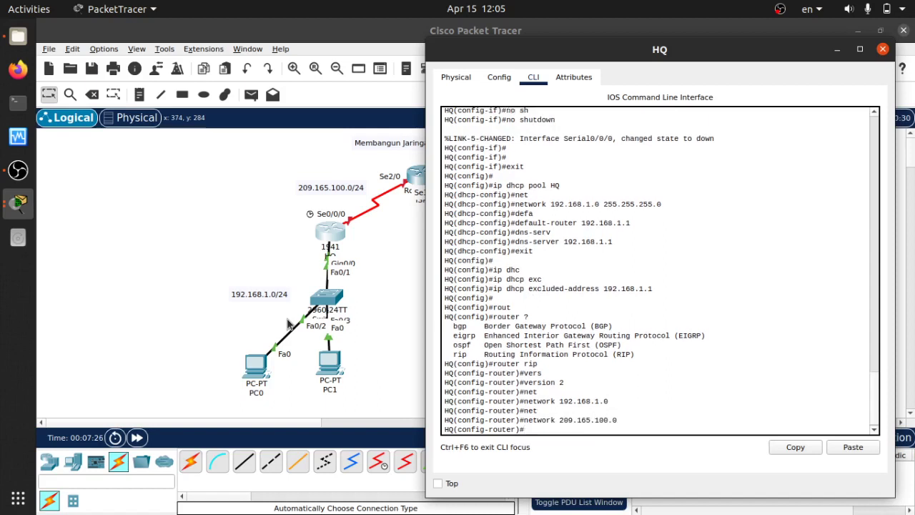
- Disable automatic route summarization in HQ's RIP configuration and return to global configuration mode
{"action": "type", "text": "no au"}
{"action": "key", "text": "Tab"}
{"action": "key", "text": "Return"}
{"action": "key", "text": "Return"}
{"action": "type", "text": "exit"}
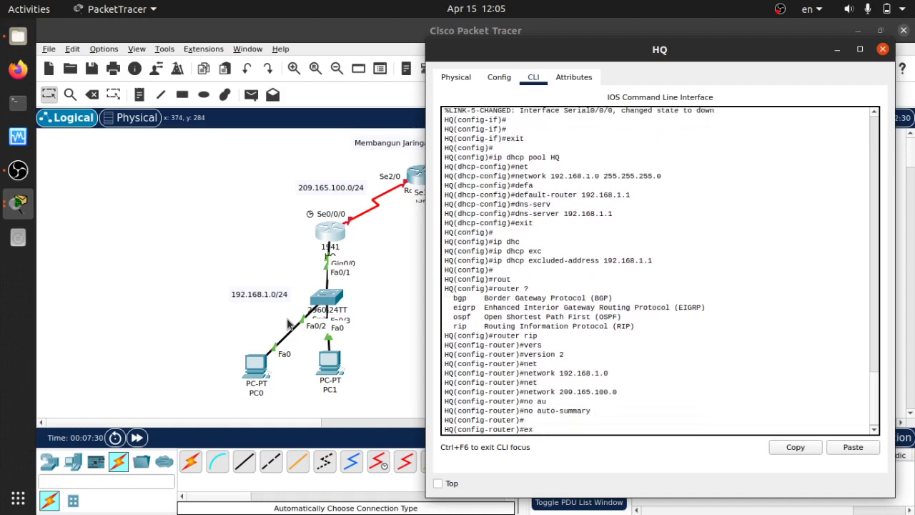
{"action": "key", "text": "Return"}
{"action": "key", "text": "Return"}
{"action": "key", "text": "Return"}
- Display HQ's running configuration and page through it to check the DHCP pool, interface addresses and RIP settings
{"action": "type", "text": "do s"}
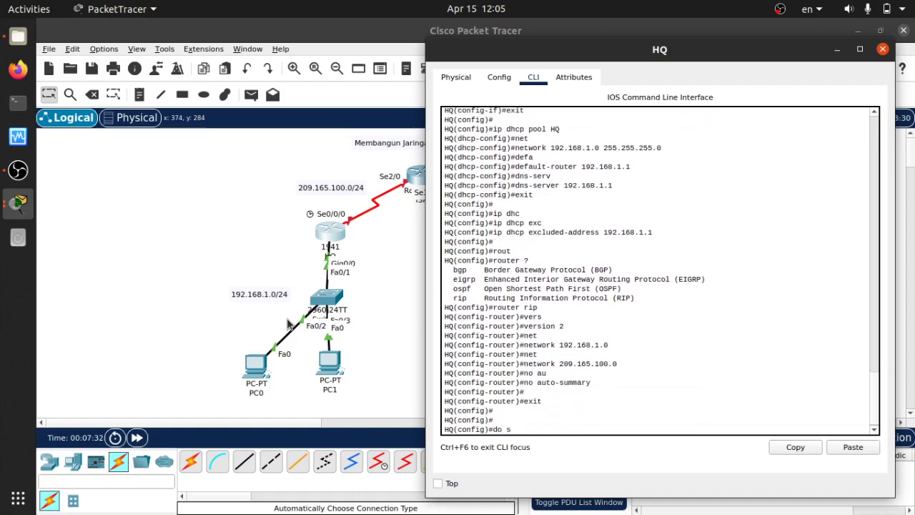
{"action": "type", "text": "h run"}
{"action": "key", "text": "Return"}
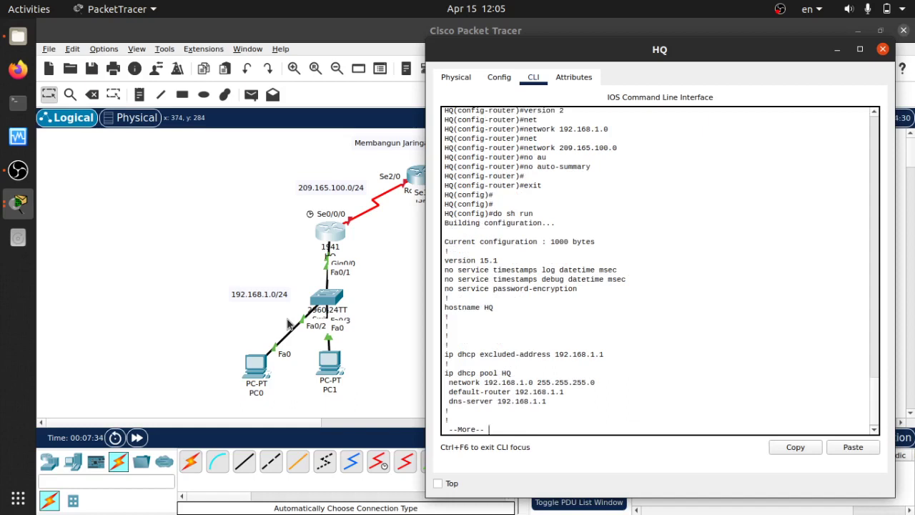
{"action": "key", "text": "Return"}
{"action": "key", "text": "Return"}
{"action": "key", "text": "Return"}
{"action": "key", "text": "Return"}
{"action": "key", "text": "Return"}
{"action": "key", "text": "Return"}
{"action": "key", "text": "Return"}
{"action": "key", "text": "Return"}
{"action": "key", "text": "Return"}
{"action": "key", "text": "Return"}
{"action": "key", "text": "Return"}
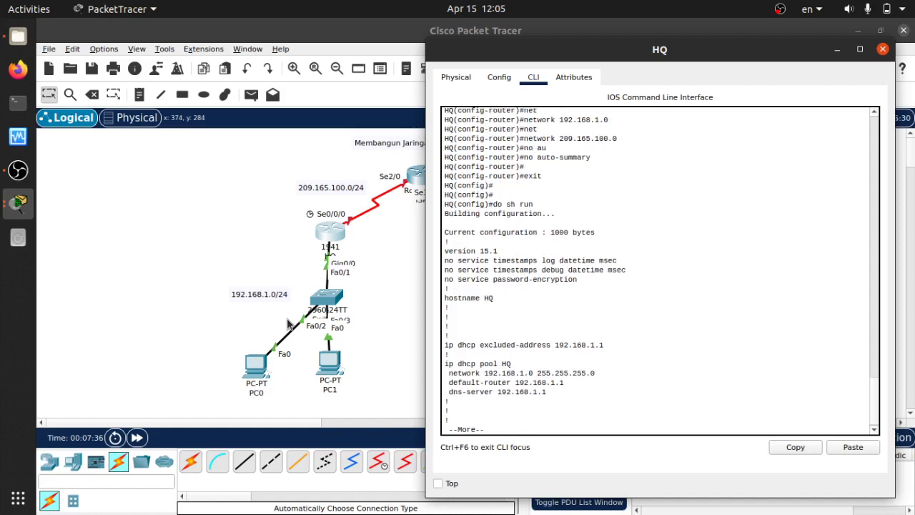
{"action": "key", "text": "Return"}
{"action": "key", "text": "Return"}
{"action": "key", "text": "Return"}
{"action": "key", "text": "Return"}
{"action": "key", "text": "Return"}
{"action": "key", "text": "Return"}
{"action": "key", "text": "Return"}
{"action": "key", "text": "Return"}
{"action": "key", "text": "Return"}
{"action": "key", "text": "Return"}
{"action": "key", "text": "Return"}
{"action": "key", "text": "Return"}
{"action": "key", "text": "Return"}
{"action": "key", "text": "Return"}
{"action": "key", "text": "Return"}
{"action": "key", "text": "Return"}
{"action": "key", "text": "Return"}
{"action": "key", "text": "Return"}
{"action": "key", "text": "Return"}
{"action": "key", "text": "Return"}
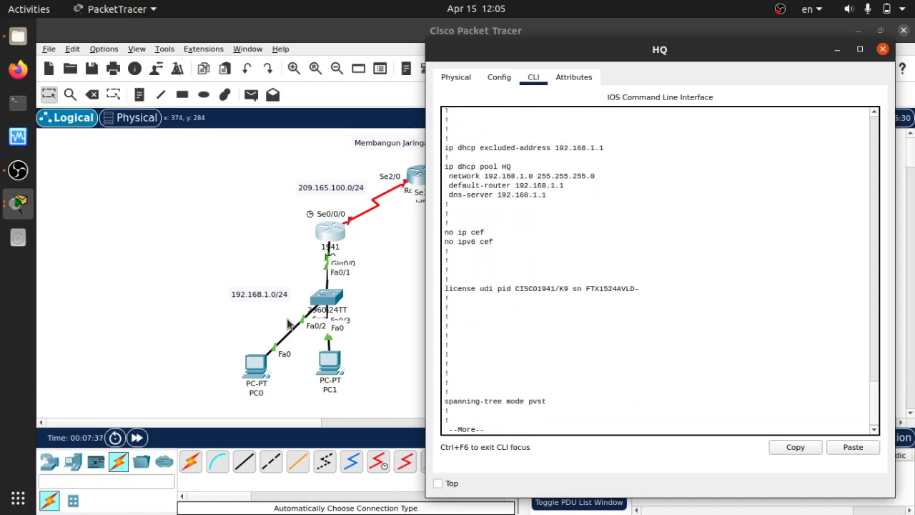
{"action": "key", "text": "Return"}
{"action": "key", "text": "Return"}
{"action": "key", "text": "Return"}
{"action": "key", "text": "Return"}
{"action": "key", "text": "Return"}
{"action": "key", "text": "Return"}
{"action": "key", "text": "Return"}
{"action": "key", "text": "Return"}
{"action": "key", "text": "Return"}
{"action": "key", "text": "Return"}
{"action": "key", "text": "Return"}
{"action": "key", "text": "Return"}
{"action": "key", "text": "Return"}
{"action": "key", "text": "Return"}
{"action": "key", "text": "Return"}
{"action": "key", "text": "Return"}
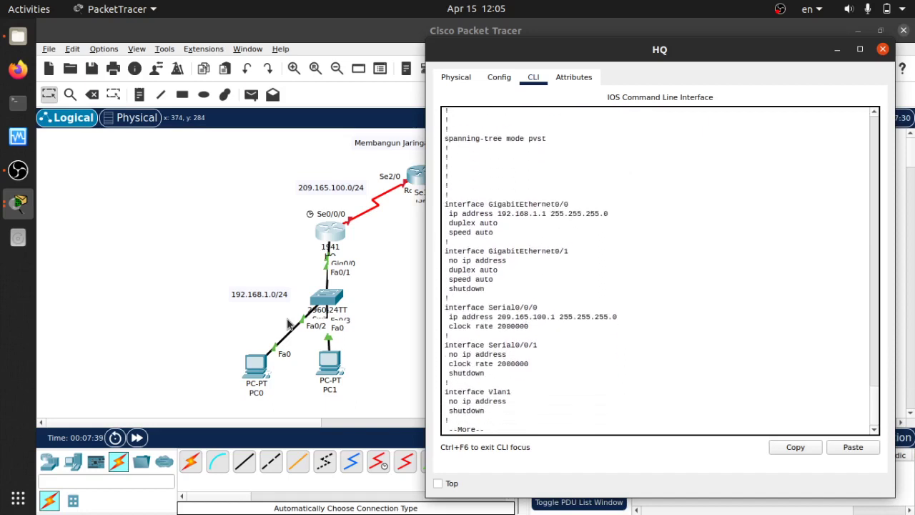
{"action": "key", "text": "Return"}
{"action": "key", "text": "Return"}
{"action": "key", "text": "Return"}
{"action": "key", "text": "Return"}
{"action": "key", "text": "Return"}
{"action": "key", "text": "Return"}
{"action": "key", "text": "Return"}
{"action": "key", "text": "Return"}
{"action": "key", "text": "Return"}
{"action": "key", "text": "Return"}
{"action": "key", "text": "Return"}
{"action": "key", "text": "Return"}
{"action": "key", "text": "Return"}
{"action": "key", "text": "Return"}
{"action": "key", "text": "Return"}
{"action": "key", "text": "Return"}
{"action": "key", "text": "Return"}
{"action": "key", "text": "Return"}
{"action": "key", "text": "Return"}
{"action": "key", "text": "Return"}
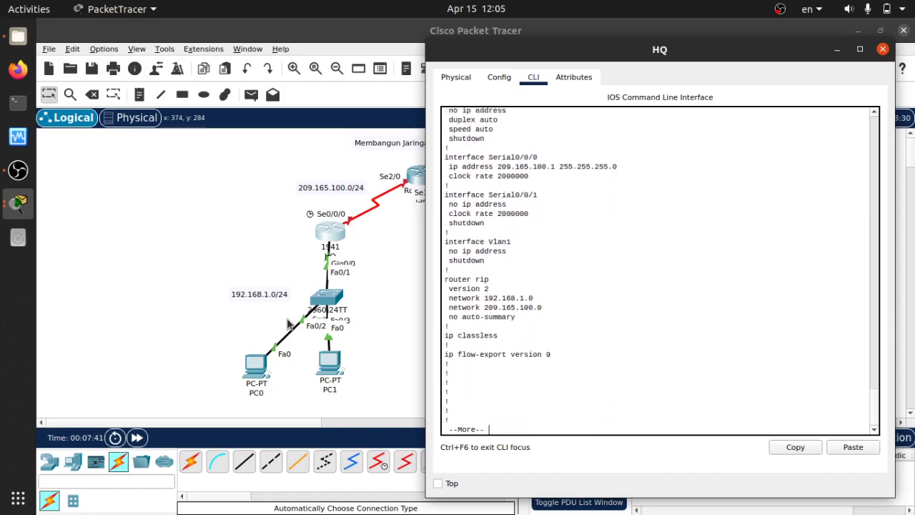
{"action": "key", "text": "Return"}
{"action": "key", "text": "Return"}
{"action": "key", "text": "Return"}
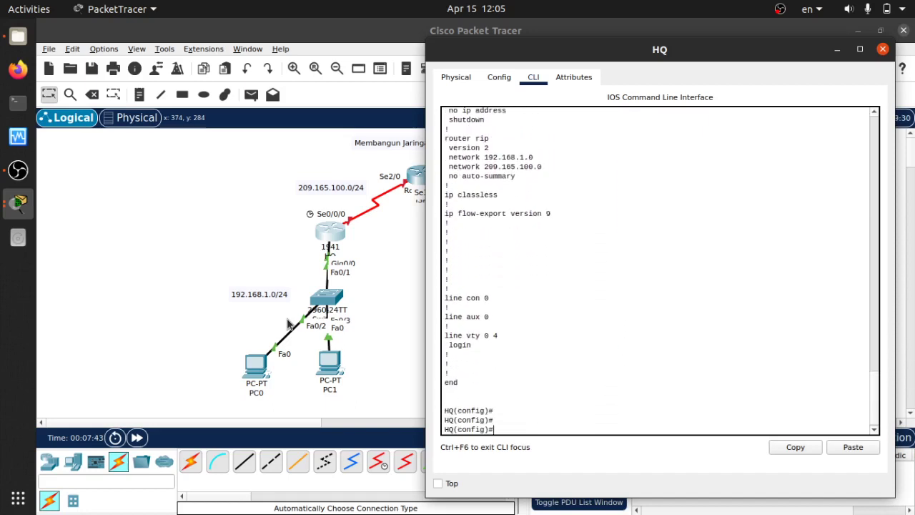
- Close the HQ router's window, open the RnD router's command line and decline its initial configuration dialog
{"action": "left_click", "coordinate": [883, 49]}
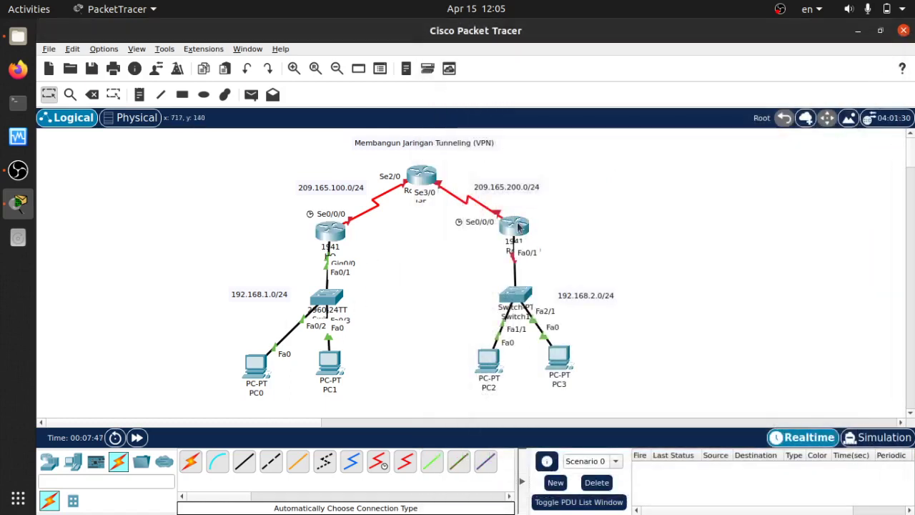
{"action": "mouse_move", "coordinate": [518, 226]}
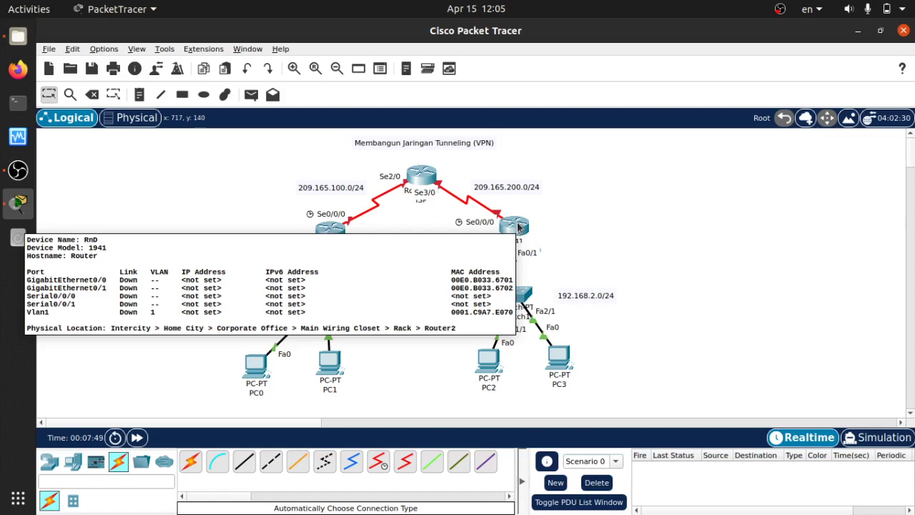
{"action": "left_click", "coordinate": [519, 227]}
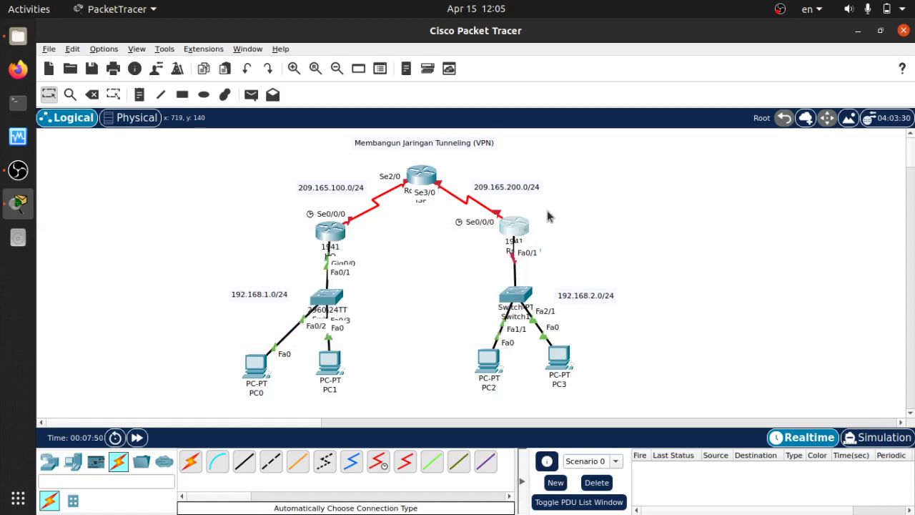
{"action": "left_click", "coordinate": [349, 64]}
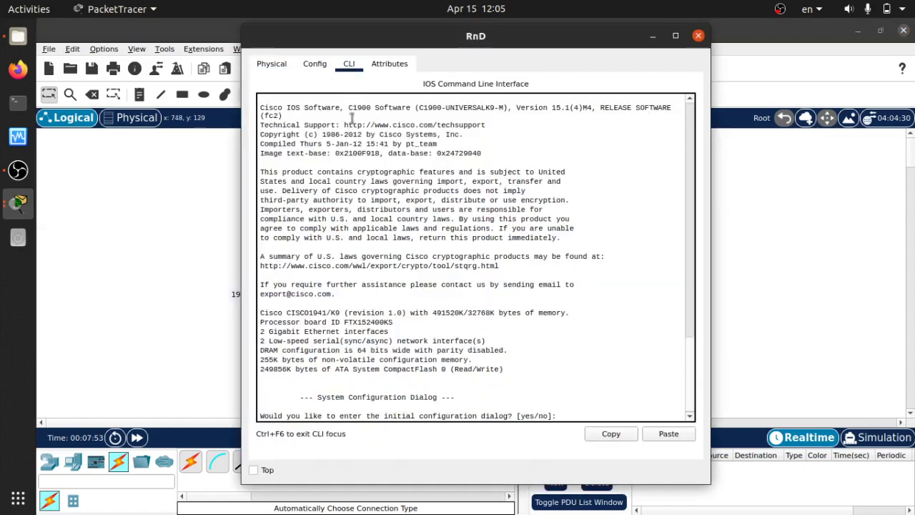
{"action": "type", "text": "no"}
{"action": "key", "text": "Return"}
{"action": "key", "text": "Return"}
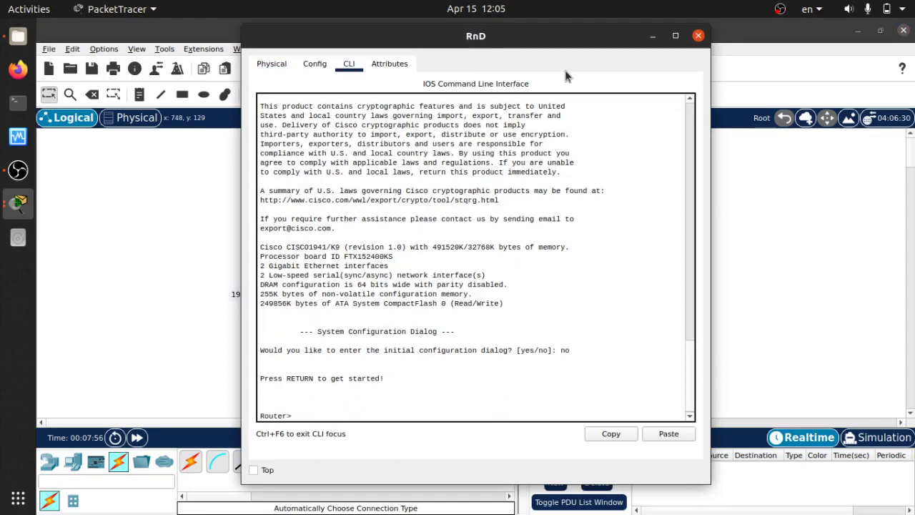
- Move the RnD window clear of the topology, enter global configuration mode and set the router's hostname to RnD
{"action": "left_click_drag", "start_coordinate": [564, 35], "coordinate": [864, 45]}
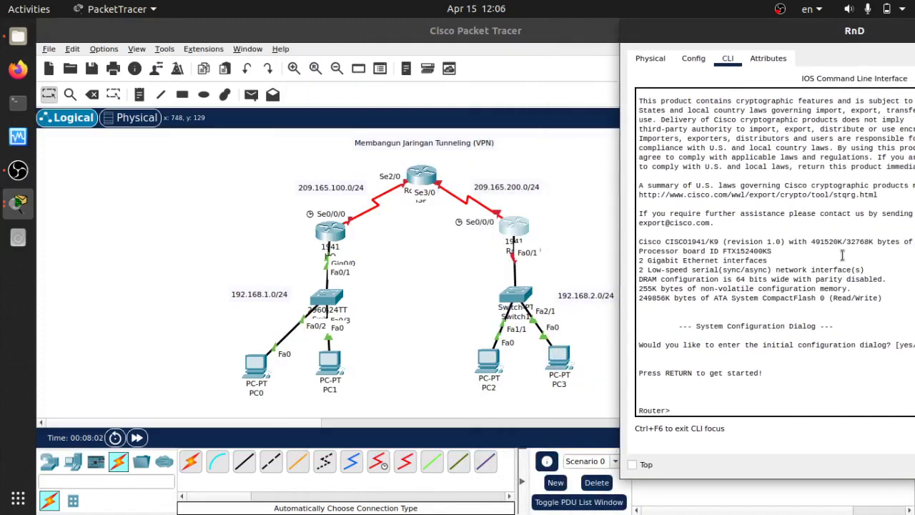
{"action": "key", "text": "Tab"}
{"action": "key", "text": "Return"}
{"action": "type", "text": "conf t"}
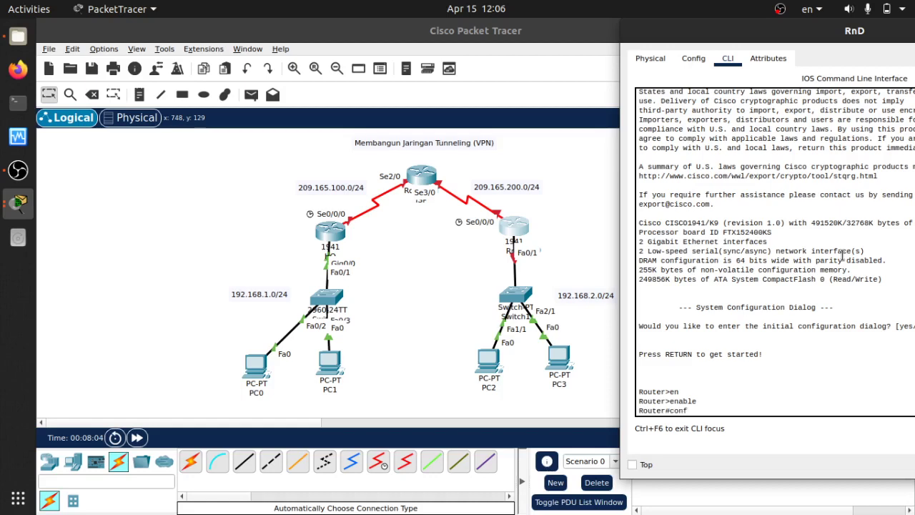
{"action": "key", "text": "Return"}
{"action": "type", "text": "hos"}
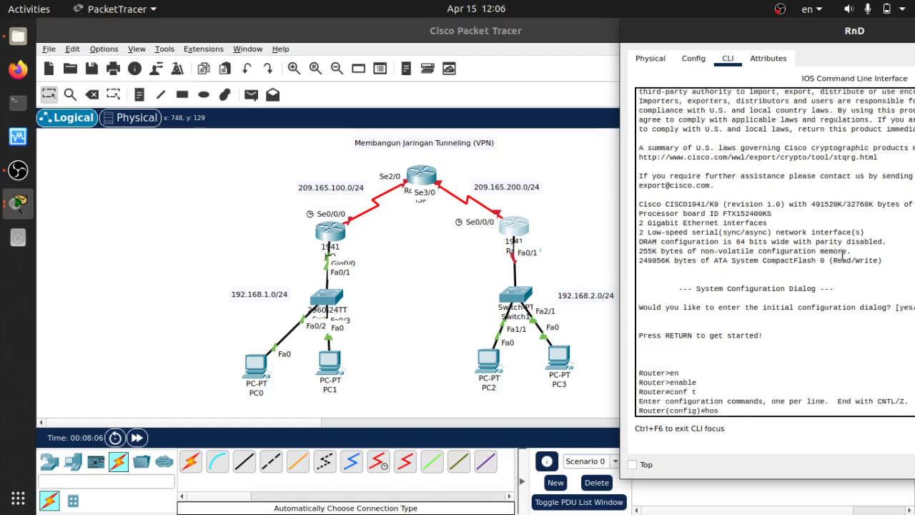
{"action": "key", "text": "Tab"}
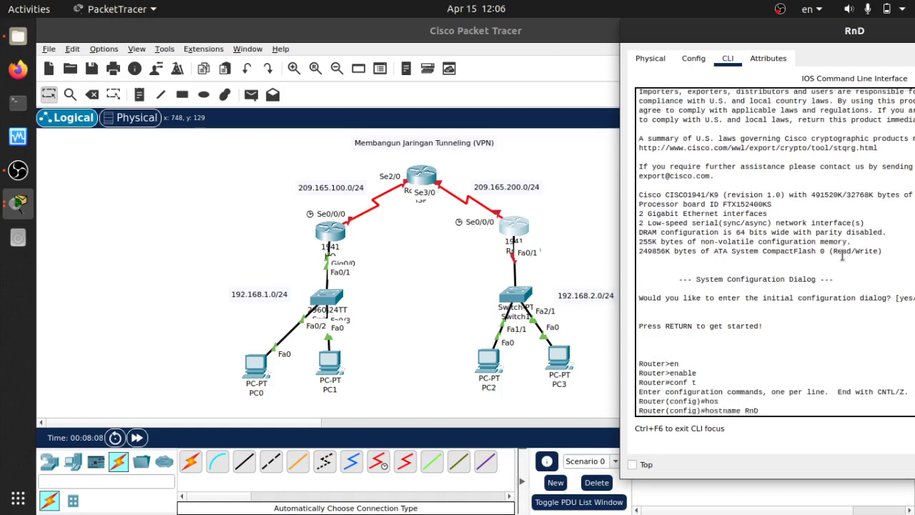
{"action": "type", "text": "RnD"}
{"action": "key", "text": "Return"}
{"action": "key", "text": "Return"}
{"action": "key", "text": "Return"}
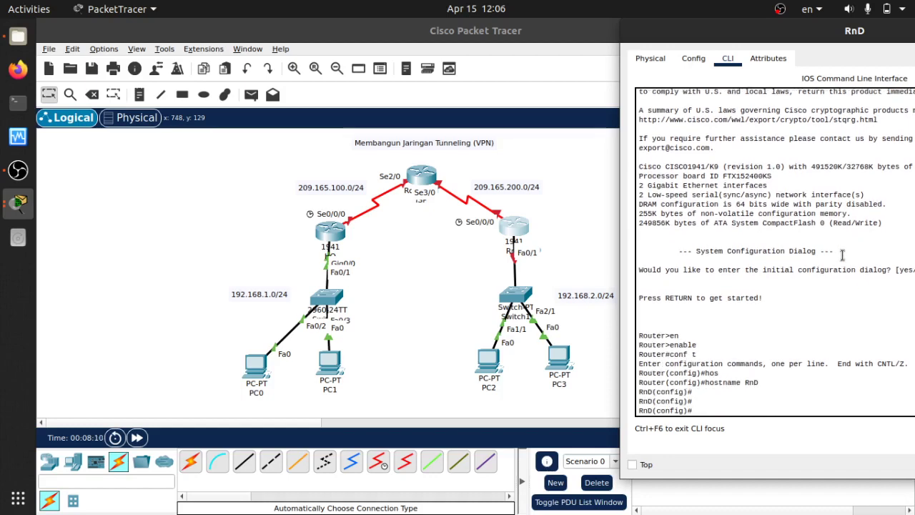
- Assign IP address 192.168.2.1 with mask 255.255.255.0 to RnD's gi0/0 interface
{"action": "type", "text": "int fa"}
{"action": "type", "text": " gi0/0"}
{"action": "key", "text": "Return"}
{"action": "type", "text": "ip add"}
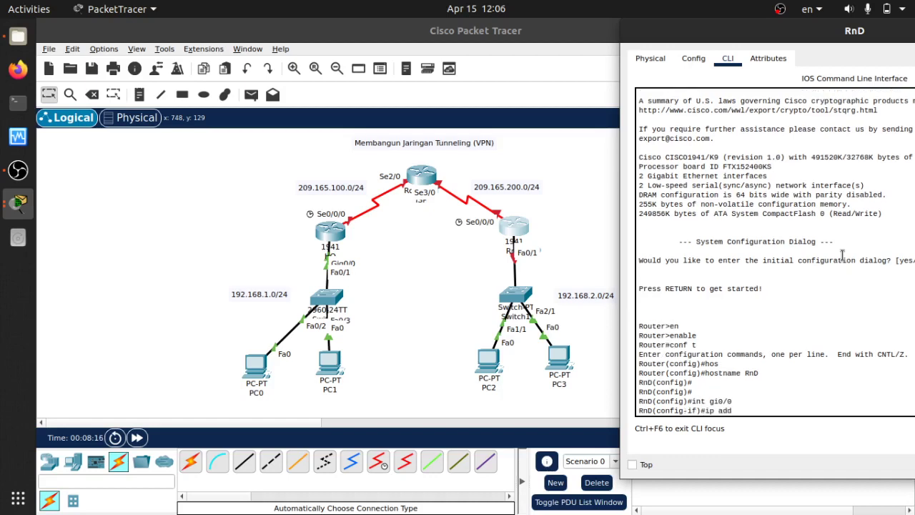
{"action": "key", "text": "Tab"}
{"action": "type", "text": "192.168"}
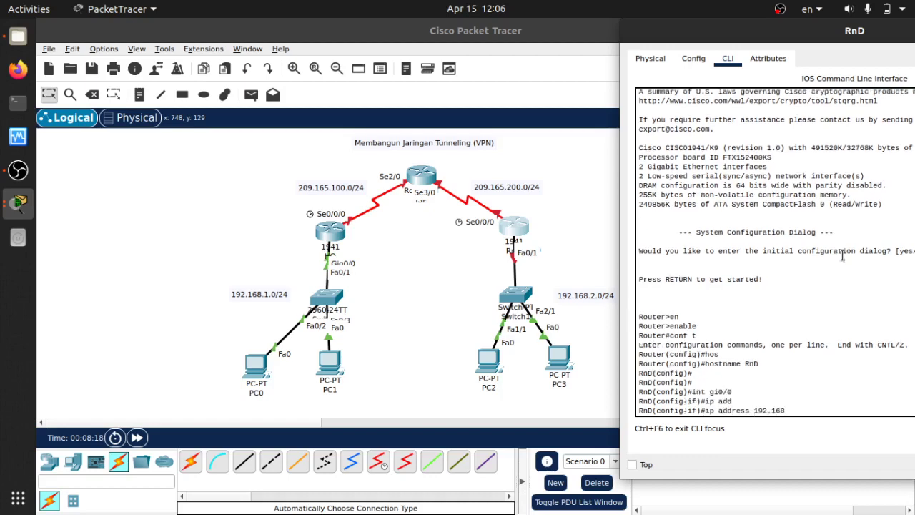
{"action": "type", "text": ".1."}
{"action": "key", "text": "BackSpace"}
{"action": "key", "text": "BackSpace"}
{"action": "type", "text": "2.1 255.255.255.0"}
{"action": "key", "text": "Return"}
- Enable RnD's gi0/0 interface with no shutdown and return to global configuration mode
{"action": "type", "text": "no s"}
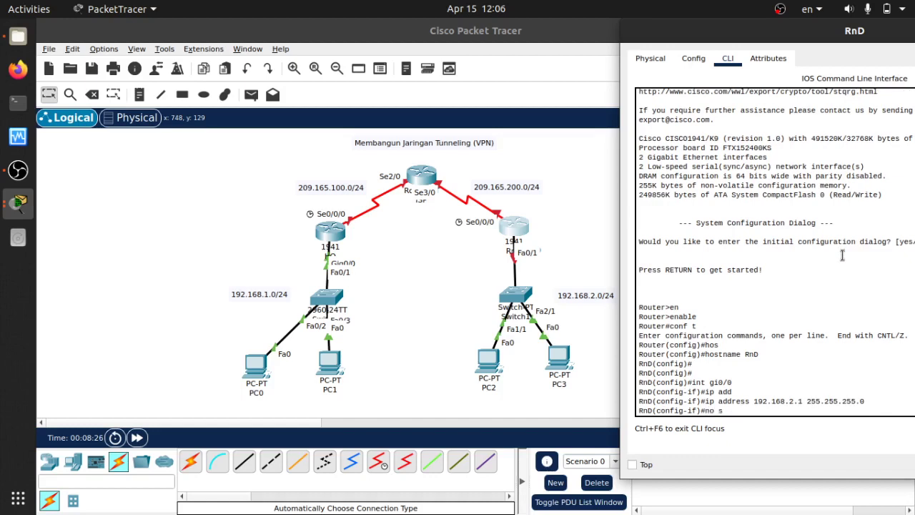
{"action": "key", "text": "Tab"}
{"action": "type", "text": "h"}
{"action": "key", "text": "Tab"}
{"action": "key", "text": "Return"}
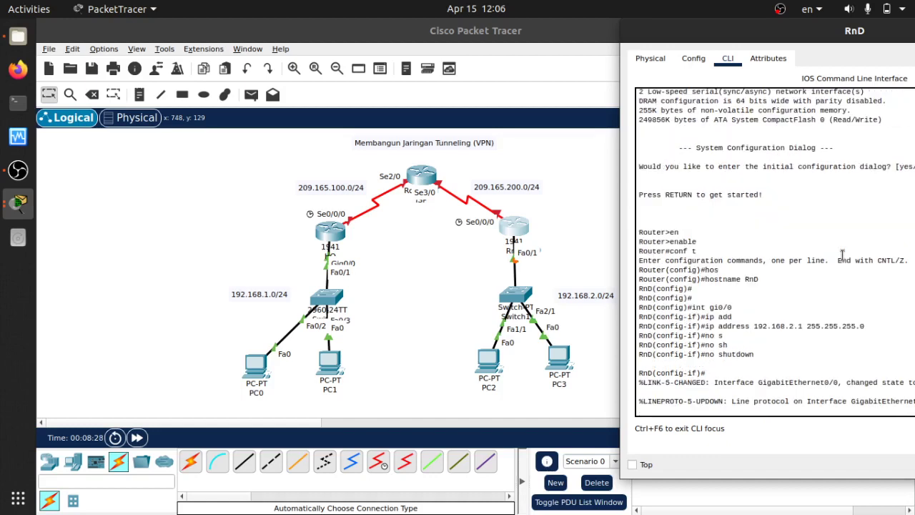
{"action": "type", "text": "exit"}
{"action": "key", "text": "Return"}
{"action": "key", "text": "Return"}
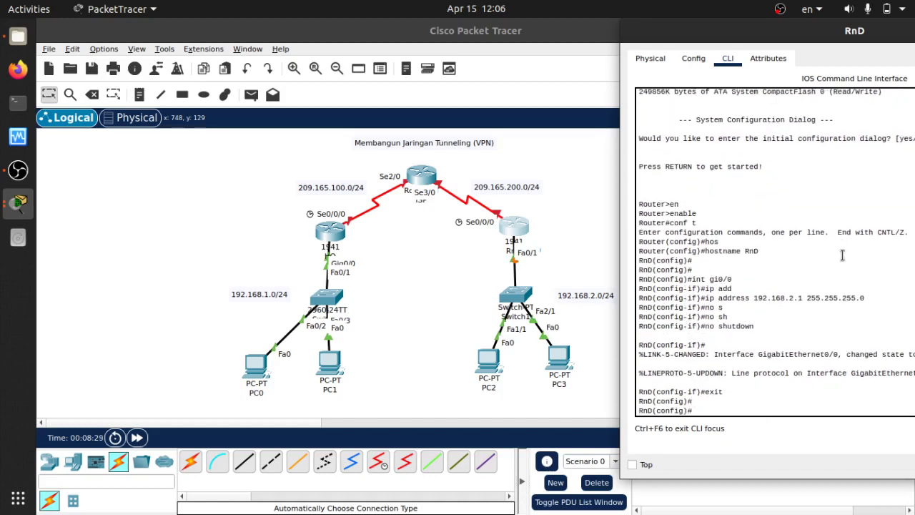
- Assign IP address 209.165.200.1 with mask 255.255.255.0 to RnD's se0/0/0 interface
{"action": "type", "text": "int se0/0/0"}
{"action": "key", "text": "Return"}
{"action": "key", "text": "Return"}
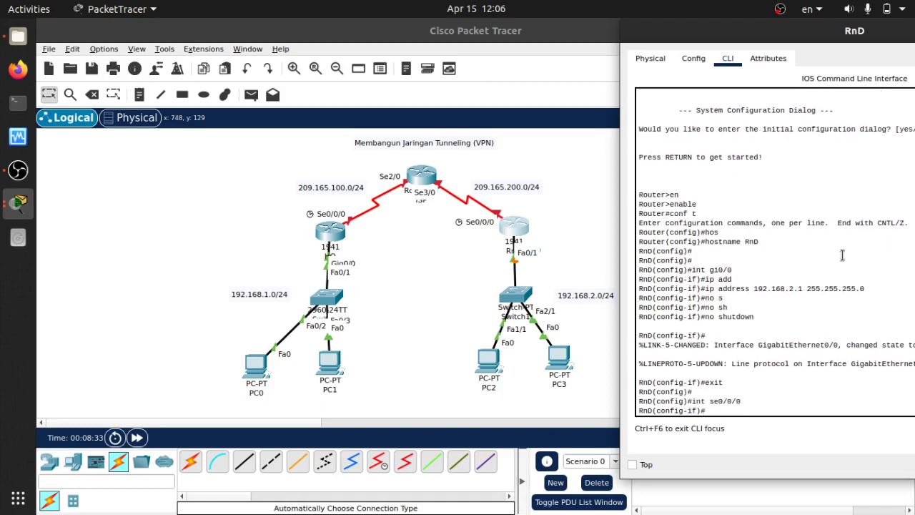
{"action": "type", "text": "ip add"}
{"action": "key", "text": "Tab"}
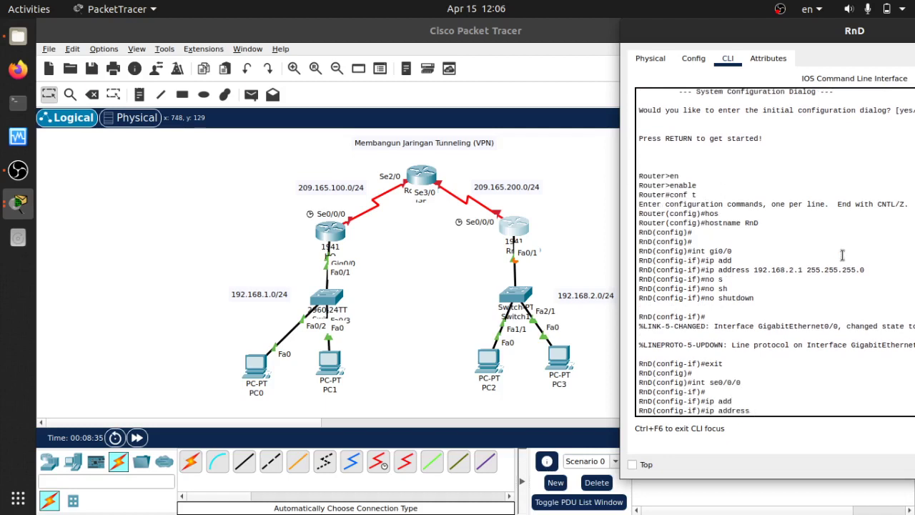
{"action": "type", "text": "209.165.200.1 255.255.255."}
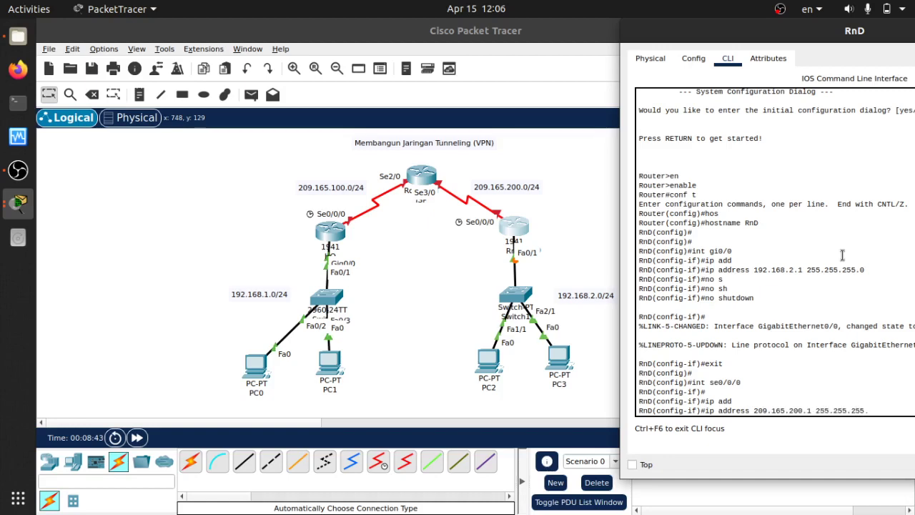
{"action": "type", "text": "0"}
{"action": "key", "text": "Return"}
- Enable RnD's se0/0/0 interface with no shutdown and return to global configuration mode
{"action": "type", "text": "no sh"}
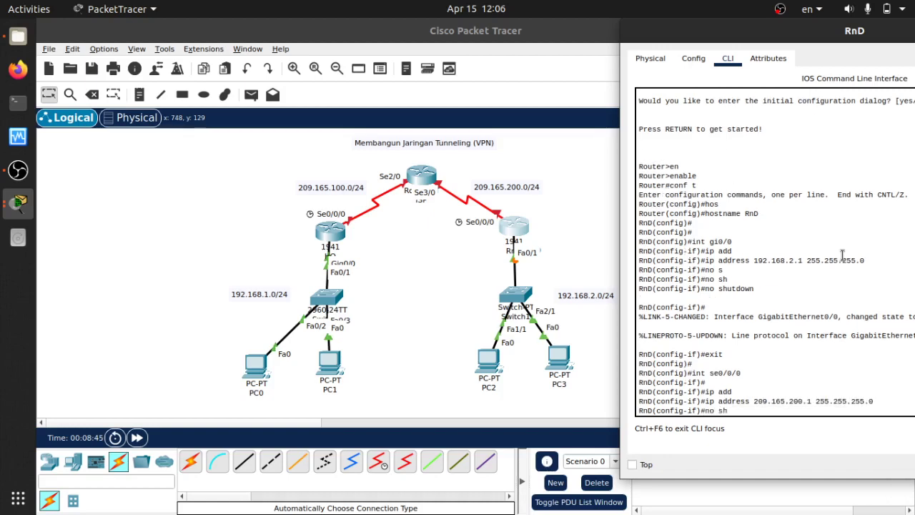
{"action": "key", "text": "Tab"}
{"action": "key", "text": "Return"}
{"action": "type", "text": "exit"}
{"action": "key", "text": "Return"}
{"action": "key", "text": "Return"}
{"action": "key", "text": "Return"}
{"action": "key", "text": "Return"}
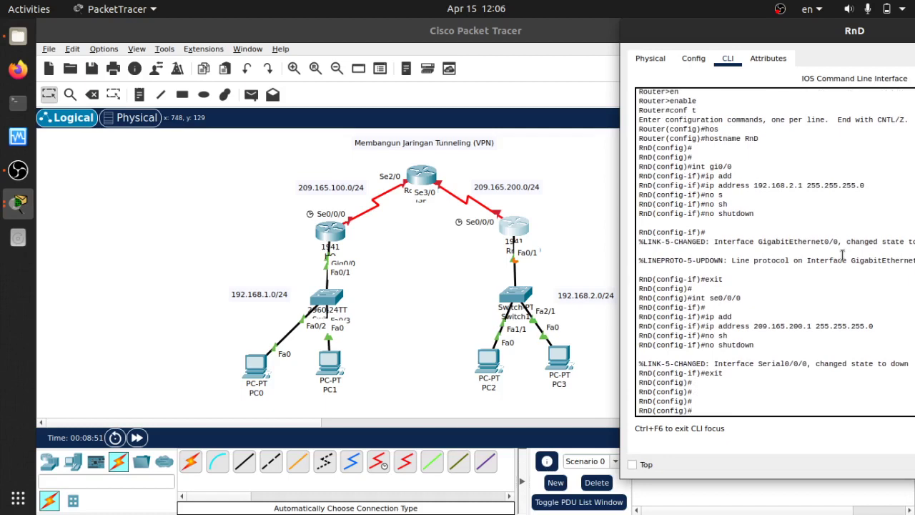
- Create a DHCP pool named RnD serving network 192.168.2.0 with mask 255.255.255.0
{"action": "type", "text": "ip djhcp pool RnD"}
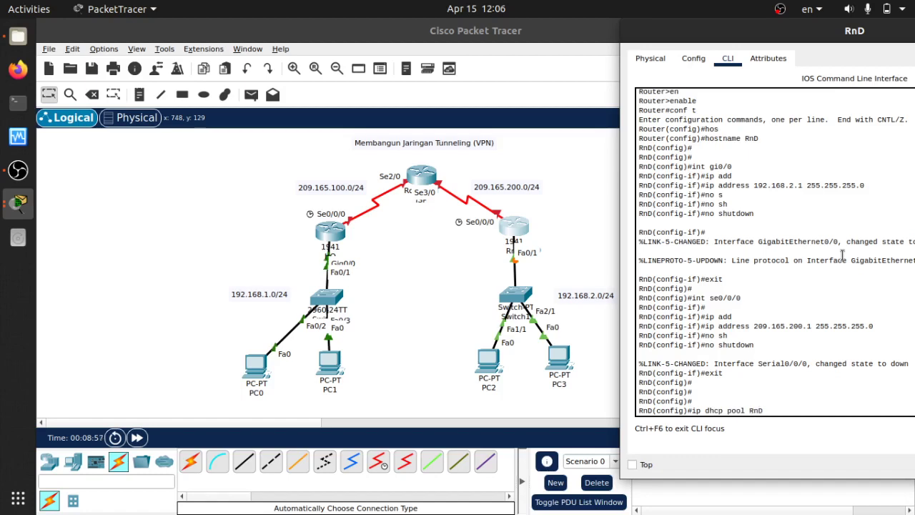
{"action": "key", "text": "Return"}
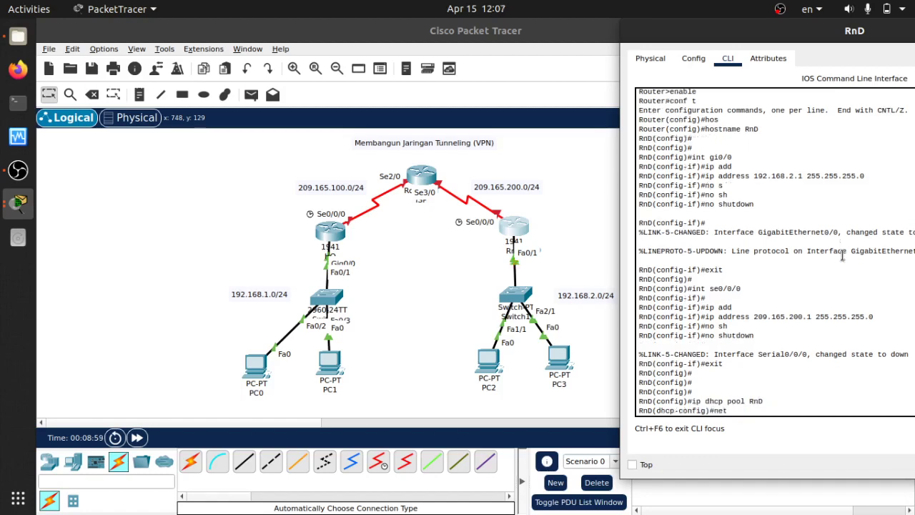
{"action": "type", "text": "net"}
{"action": "key", "text": "Tab"}
{"action": "key", "text": "Return"}
{"action": "key", "text": "Up"}
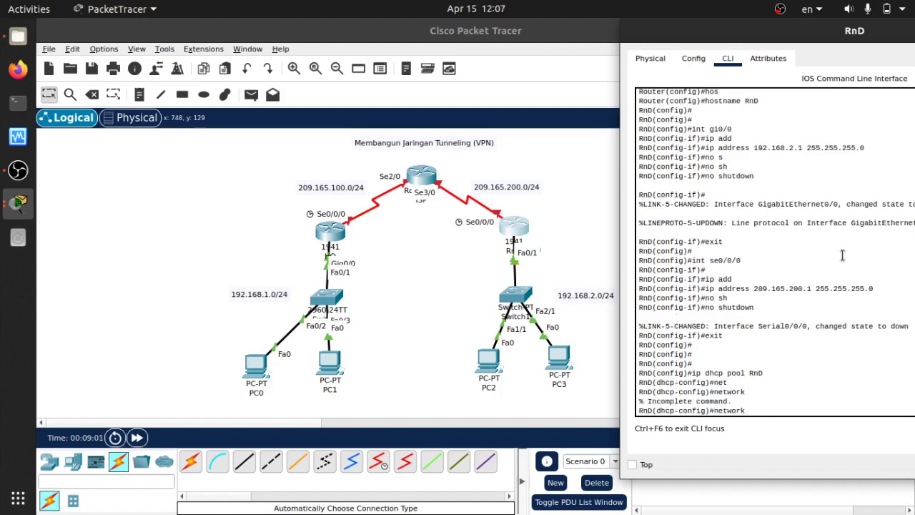
{"action": "type", "text": "192.168.2.0 255.255.255.0"}
{"action": "key", "text": "Return"}
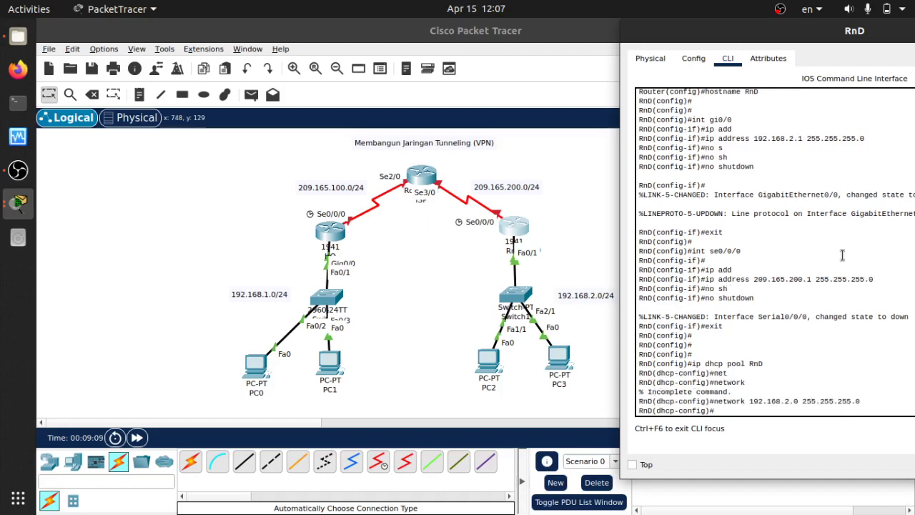
- Set the RnD DHCP pool's default router to 192.168.2.1
{"action": "type", "text": "defa"}
{"action": "key", "text": "Tab"}
{"action": "type", "text": "192.168.1."}
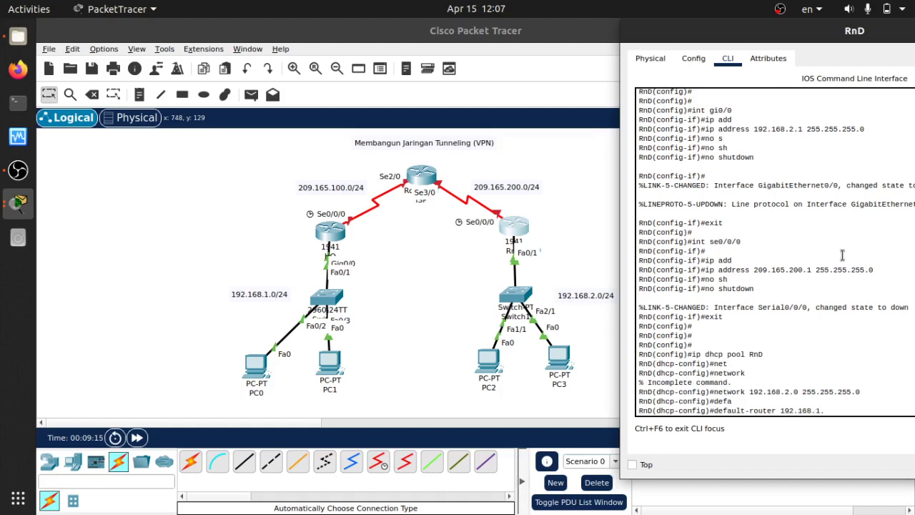
{"action": "key", "text": "BackSpace"}
{"action": "key", "text": "BackSpace"}
{"action": "type", "text": "2.1"}
{"action": "key", "text": "Return"}
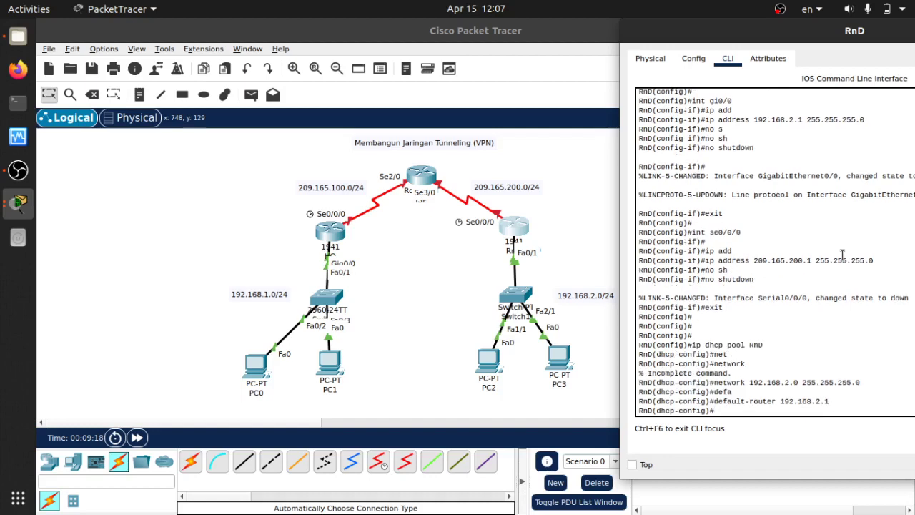
- Set the RnD DHCP pool's DNS server to 192.168.2.1 and leave the pool configuration
{"action": "type", "text": "dns"}
{"action": "key", "text": "Tab"}
{"action": "type", "text": "server "}
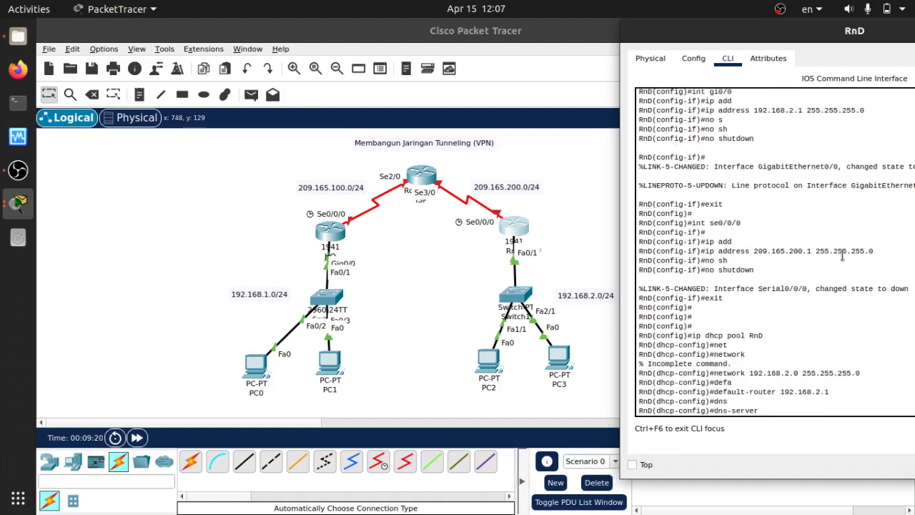
{"action": "type", "text": "192.168.2.1"}
{"action": "key", "text": "Return"}
{"action": "key", "text": "Return"}
{"action": "type", "text": "exit"}
{"action": "key", "text": "Return"}
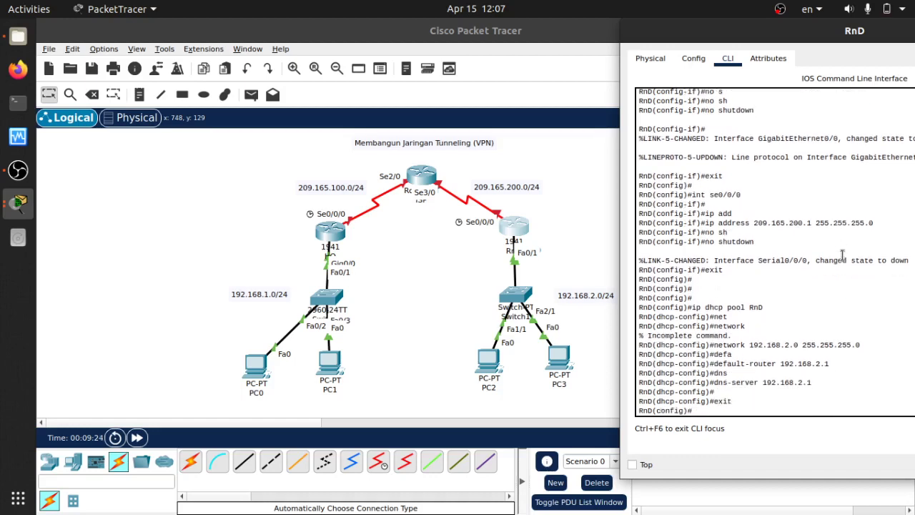
{"action": "key", "text": "Return"}
- Exclude address 192.168.2.1 from DHCP assignment on the RnD router
{"action": "type", "text": "ip dhc"}
{"action": "key", "text": "Tab"}
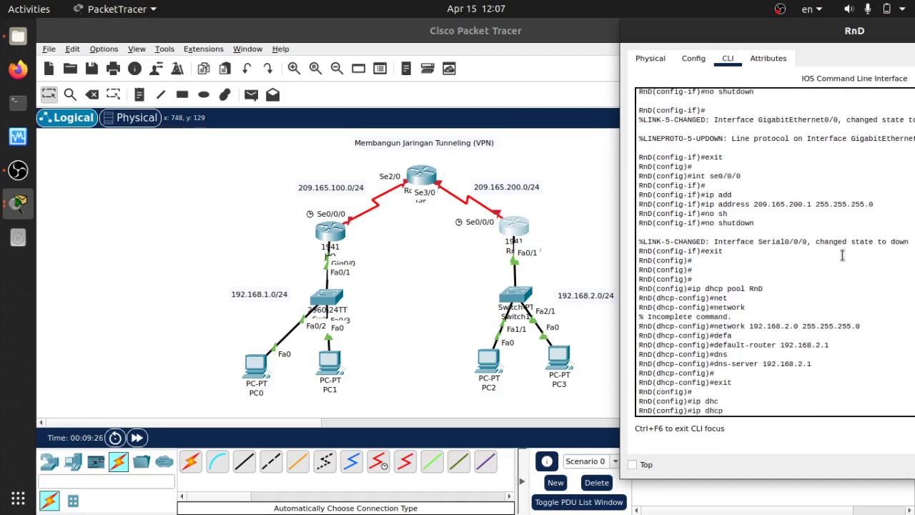
{"action": "type", "text": "s"}
{"action": "key", "text": "BackSpace"}
{"action": "type", "text": "exc"}
{"action": "key", "text": "Tab"}
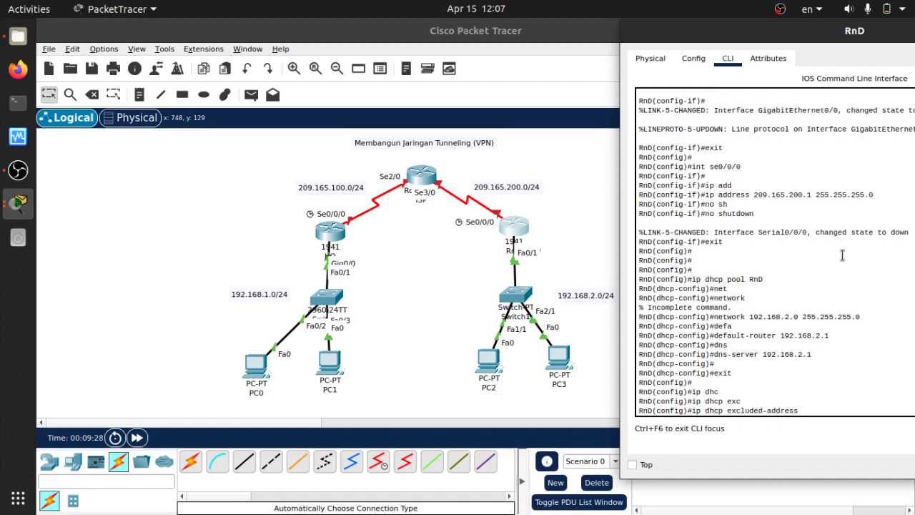
{"action": "type", "text": "192.168.2.1"}
{"action": "key", "text": "Return"}
{"action": "key", "text": "Return"}
{"action": "key", "text": "Return"}
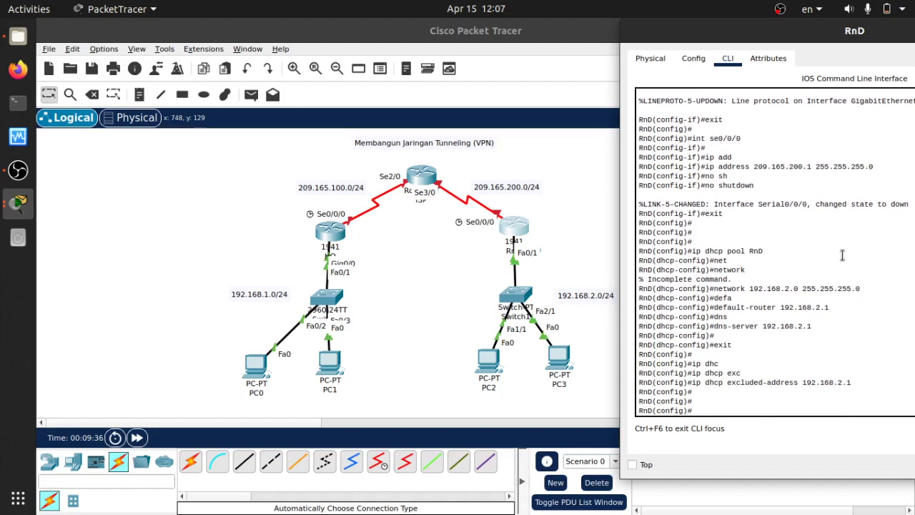
- Start RIP routing on the RnD router and set it to version 2
{"action": "type", "text": "reoute"}
{"action": "key", "text": "Tab"}
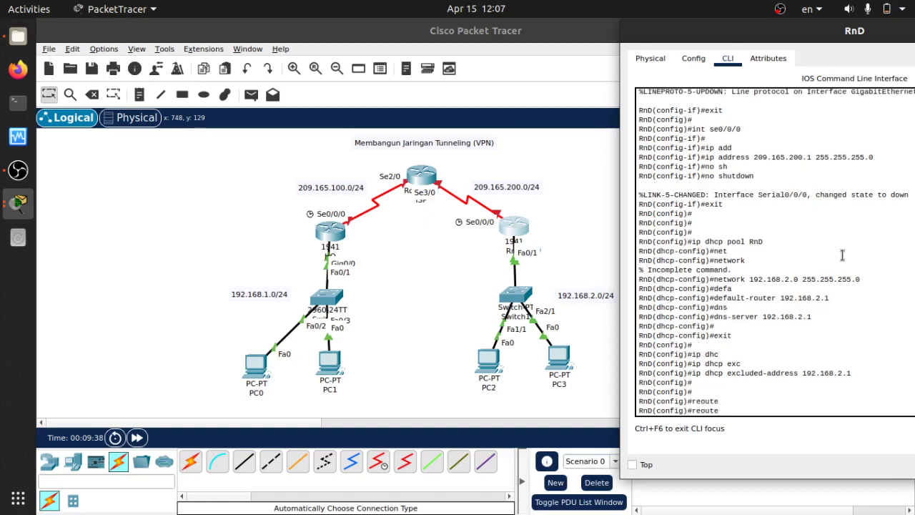
{"action": "key", "text": "BackSpace"}
{"action": "key", "text": "BackSpace"}
{"action": "key", "text": "BackSpace"}
{"action": "key", "text": "BackSpace"}
{"action": "key", "text": "BackSpace"}
{"action": "type", "text": "ou"}
{"action": "key", "text": "Tab"}
{"action": "type", "text": "rip"}
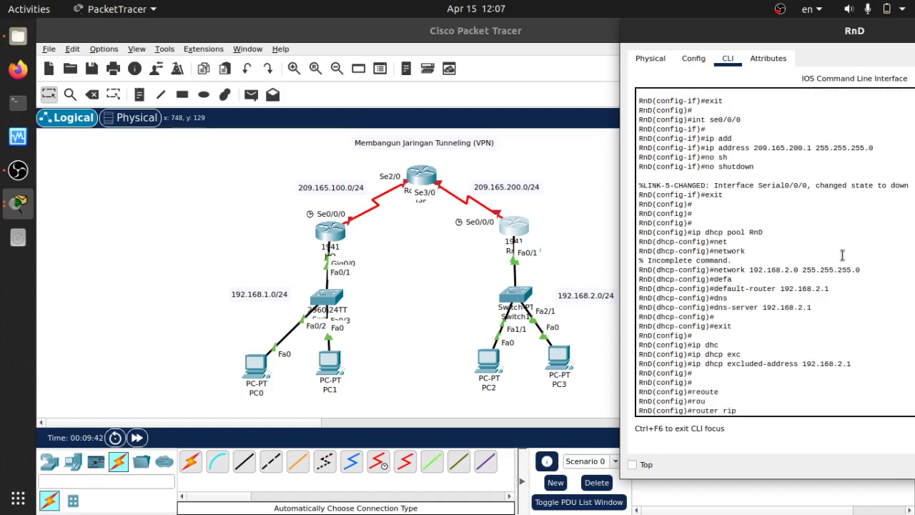
{"action": "key", "text": "Return"}
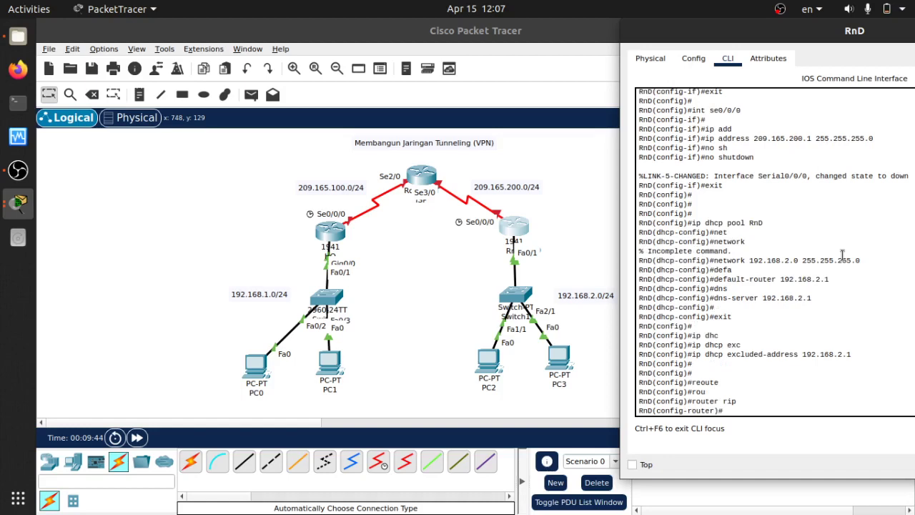
{"action": "key", "text": "Return"}
{"action": "type", "text": "vers"}
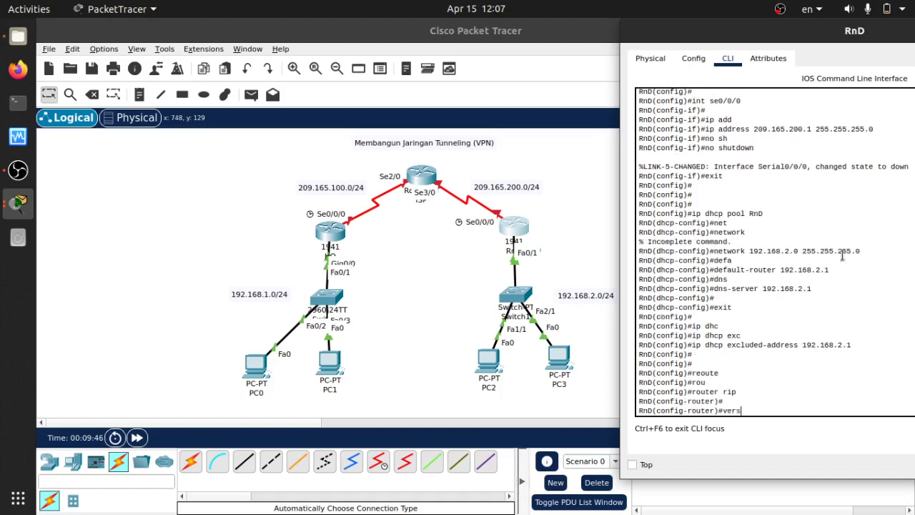
{"action": "key", "text": "Tab"}
{"action": "type", "text": "2"}
{"action": "key", "text": "Return"}
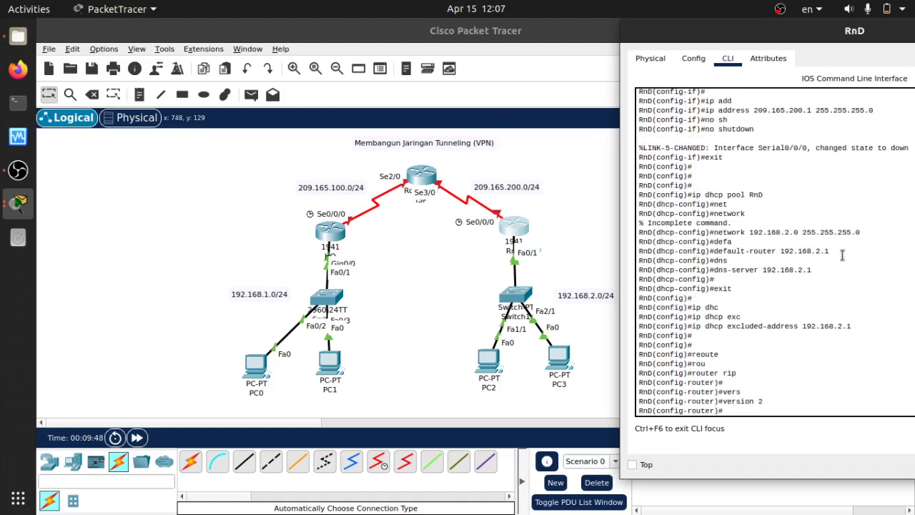
- Add networks 192.168.2.0 and 209.165.200.0 to RnD's RIP configuration
{"action": "type", "text": "net"}
{"action": "key", "text": "Tab"}
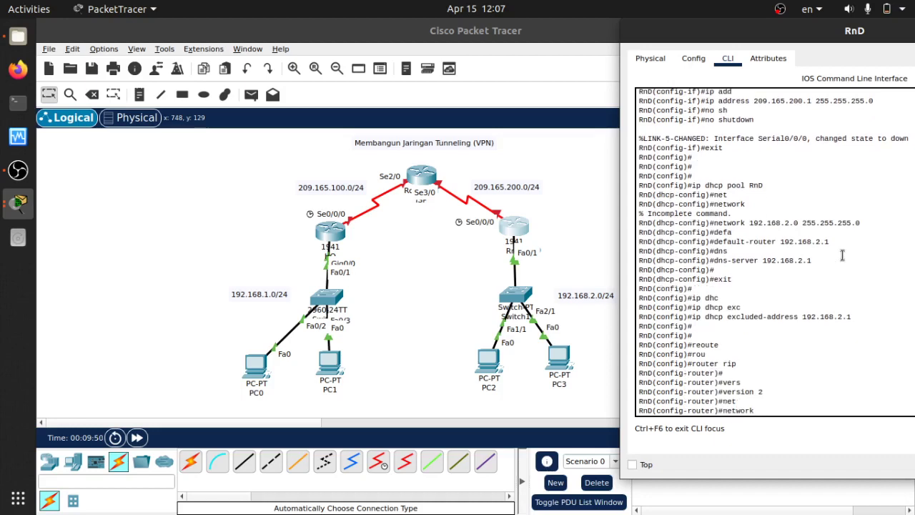
{"action": "type", "text": "192.168.2.0"}
{"action": "key", "text": "Return"}
{"action": "type", "text": "ney"}
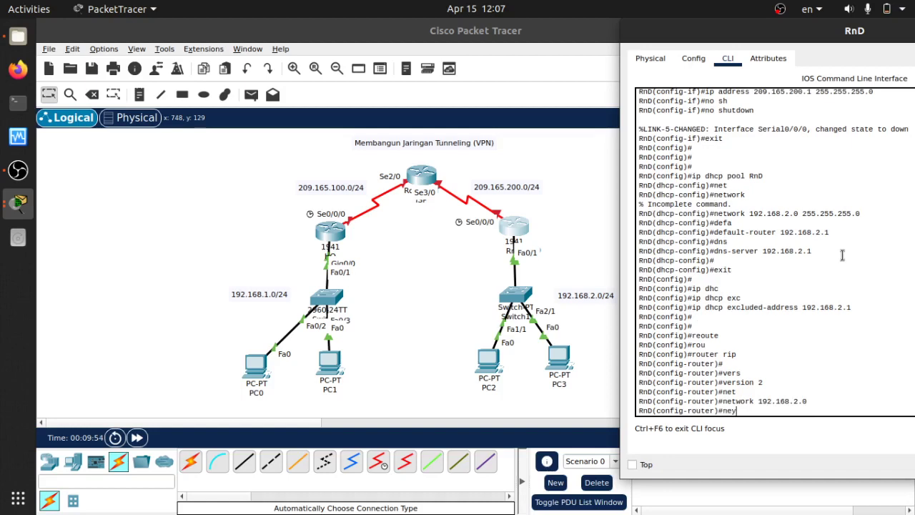
{"action": "key", "text": "Tab"}
{"action": "key", "text": "BackSpace"}
{"action": "type", "text": "t"}
{"action": "key", "text": "Tab"}
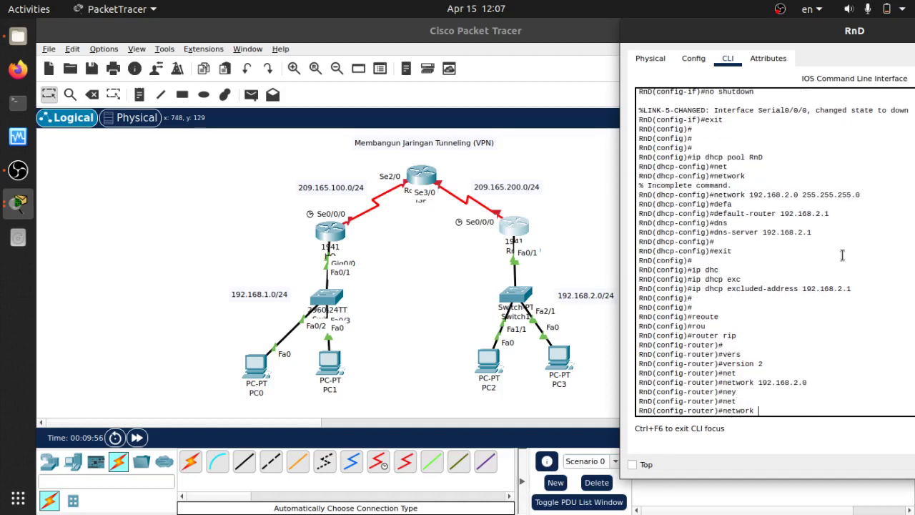
{"action": "type", "text": "209.165.200.0"}
{"action": "key", "text": "Return"}
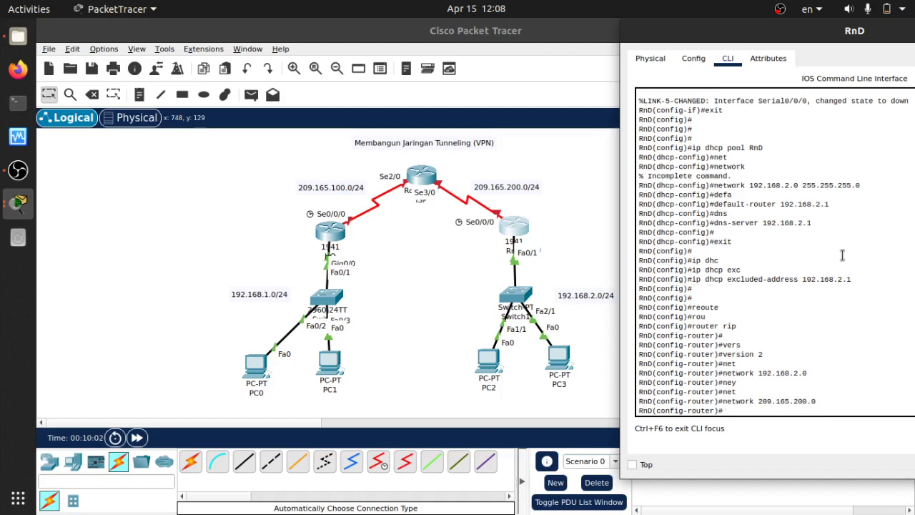
- Disable automatic route summarization in RnD's RIP configuration and return to global configuration mode
{"action": "type", "text": "no au"}
{"action": "key", "text": "Tab"}
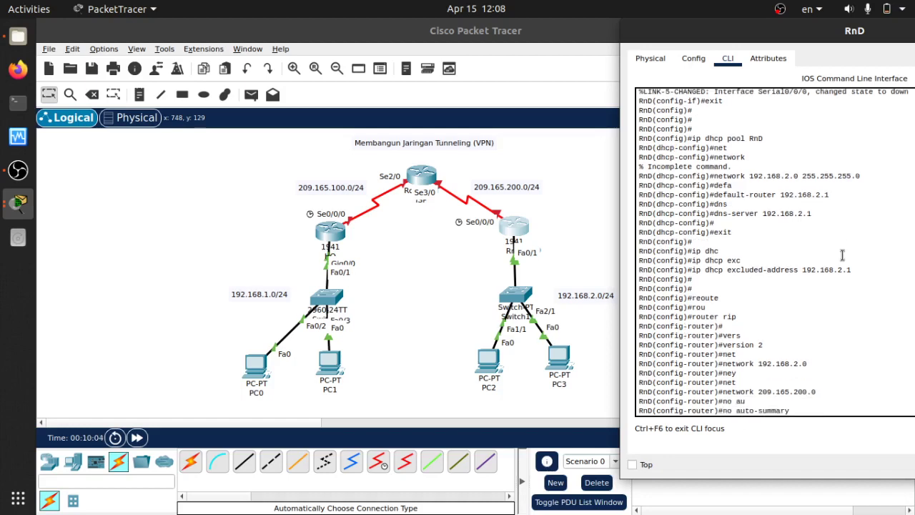
{"action": "key", "text": "Return"}
{"action": "type", "text": "exit"}
{"action": "key", "text": "Return"}
{"action": "key", "text": "Return"}
{"action": "key", "text": "Return"}
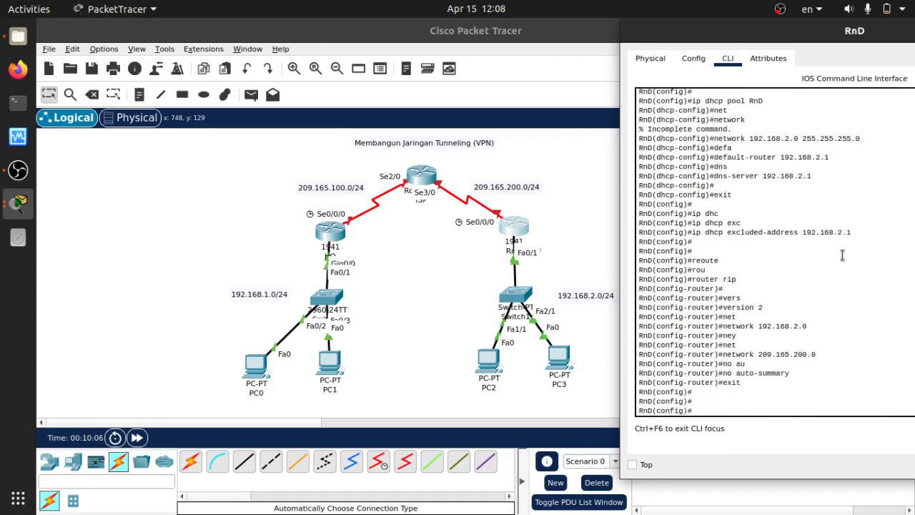
- Display the RnD router's running configuration and examine its DHCP, interface and RIP settings through to the end
{"action": "type", "text": "do sh run"}
{"action": "key", "text": "Return"}
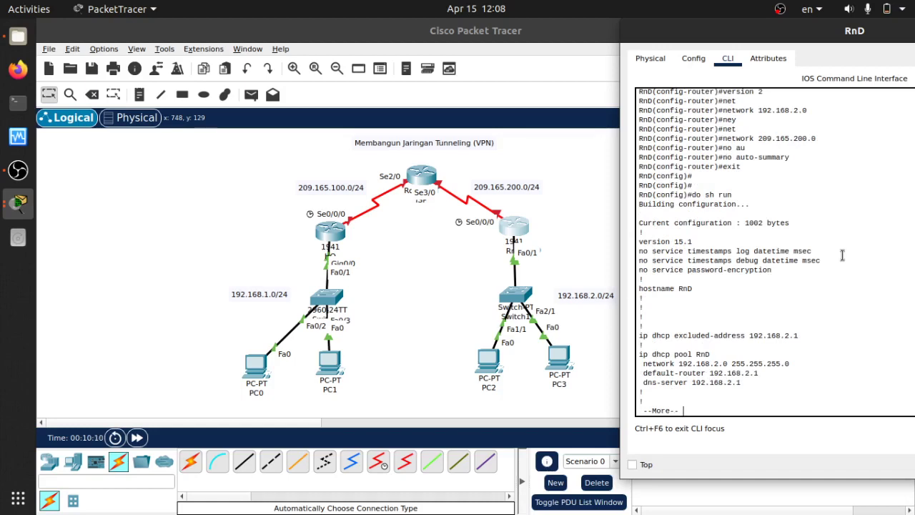
{"action": "key", "text": "Return"}
{"action": "key", "text": "Return"}
{"action": "key", "text": "Return"}
{"action": "key", "text": "Return"}
{"action": "key", "text": "Return"}
{"action": "key", "text": "Return"}
{"action": "key", "text": "Return"}
{"action": "key", "text": "Return"}
{"action": "key", "text": "Return"}
{"action": "key", "text": "Return"}
{"action": "key", "text": "Return"}
{"action": "key", "text": "Return"}
{"action": "key", "text": "Return"}
{"action": "key", "text": "Return"}
{"action": "key", "text": "Return"}
{"action": "key", "text": "Return"}
{"action": "key", "text": "Return"}
{"action": "key", "text": "Return"}
{"action": "key", "text": "Return"}
{"action": "key", "text": "Return"}
{"action": "key", "text": "Return"}
{"action": "key", "text": "Return"}
{"action": "key", "text": "Return"}
{"action": "key", "text": "Return"}
{"action": "key", "text": "Return"}
{"action": "key", "text": "Return"}
{"action": "key", "text": "Return"}
{"action": "key", "text": "Return"}
{"action": "key", "text": "Return"}
{"action": "key", "text": "Return"}
{"action": "key", "text": "Return"}
{"action": "key", "text": "Return"}
{"action": "key", "text": "Return"}
{"action": "key", "text": "Return"}
{"action": "key", "text": "Return"}
{"action": "key", "text": "Return"}
{"action": "key", "text": "Return"}
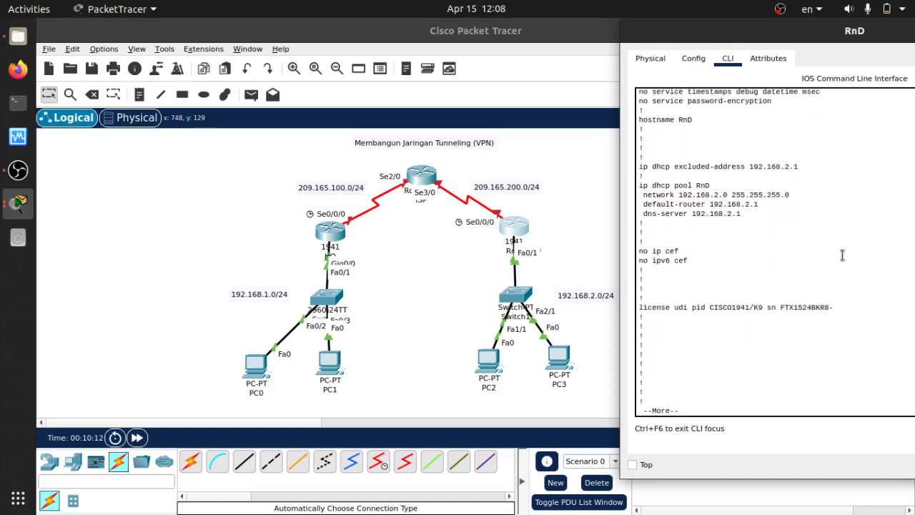
{"action": "key", "text": "Return"}
{"action": "key", "text": "Return"}
{"action": "key", "text": "Return"}
{"action": "key", "text": "Return"}
{"action": "key", "text": "Return"}
{"action": "key", "text": "Return"}
{"action": "key", "text": "Return"}
{"action": "key", "text": "Return"}
{"action": "key", "text": "Return"}
{"action": "key", "text": "Return"}
{"action": "key", "text": "Return"}
{"action": "key", "text": "Return"}
{"action": "key", "text": "Return"}
{"action": "key", "text": "Return"}
{"action": "key", "text": "Return"}
{"action": "key", "text": "Return"}
{"action": "key", "text": "Return"}
{"action": "key", "text": "Return"}
{"action": "key", "text": "Return"}
{"action": "key", "text": "Return"}
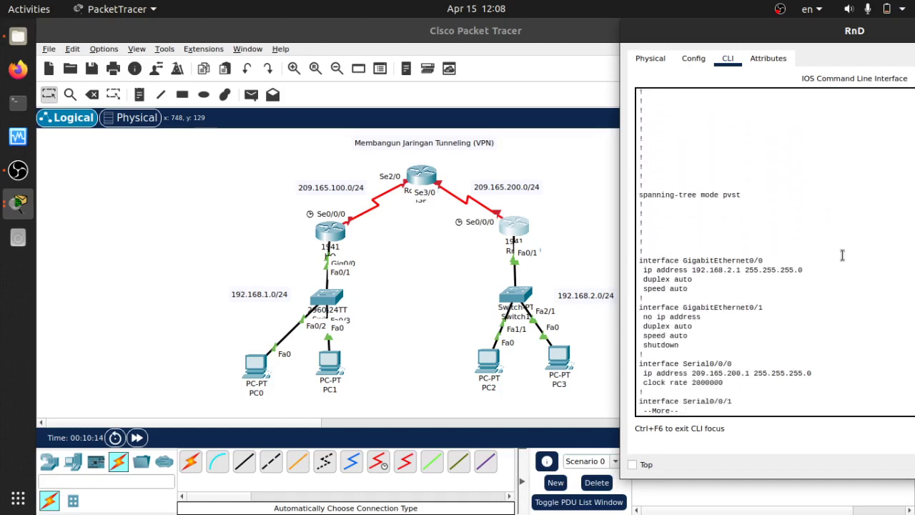
{"action": "key", "text": "Return"}
{"action": "key", "text": "Return"}
{"action": "key", "text": "Return"}
{"action": "key", "text": "Return"}
{"action": "key", "text": "Return"}
{"action": "key", "text": "Return"}
{"action": "key", "text": "Return"}
{"action": "key", "text": "Return"}
{"action": "key", "text": "Return"}
{"action": "key", "text": "Return"}
{"action": "key", "text": "Return"}
{"action": "key", "text": "Return"}
{"action": "key", "text": "Return"}
{"action": "key", "text": "Return"}
{"action": "key", "text": "Return"}
{"action": "key", "text": "Return"}
{"action": "key", "text": "Return"}
{"action": "key", "text": "Return"}
{"action": "key", "text": "Return"}
{"action": "key", "text": "Return"}
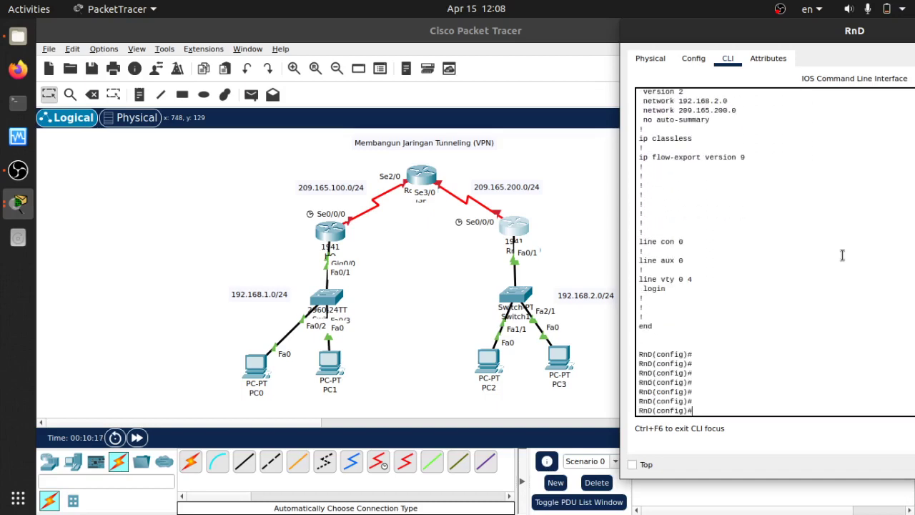
{"action": "left_click_drag", "start_coordinate": [821, 159], "coordinate": [822, 111]}
{"action": "left_click_drag", "start_coordinate": [822, 37], "coordinate": [729, 69]}
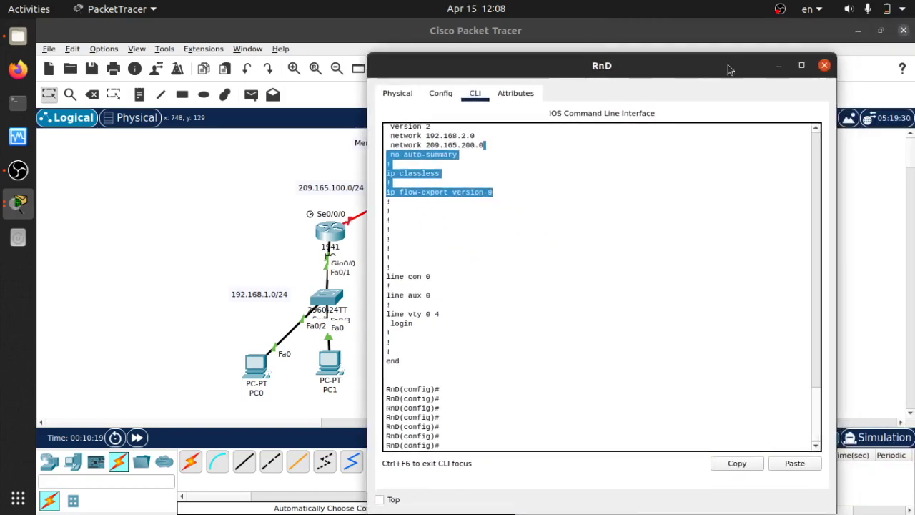
{"action": "left_click", "coordinate": [824, 65]}
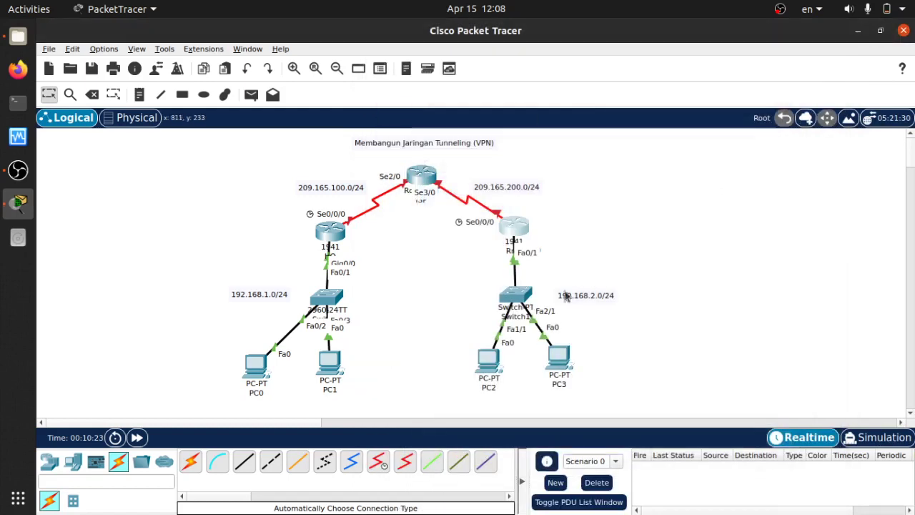
- Set PC0's FastEthernet0 IP configuration to DHCP
{"action": "left_click", "coordinate": [255, 365]}
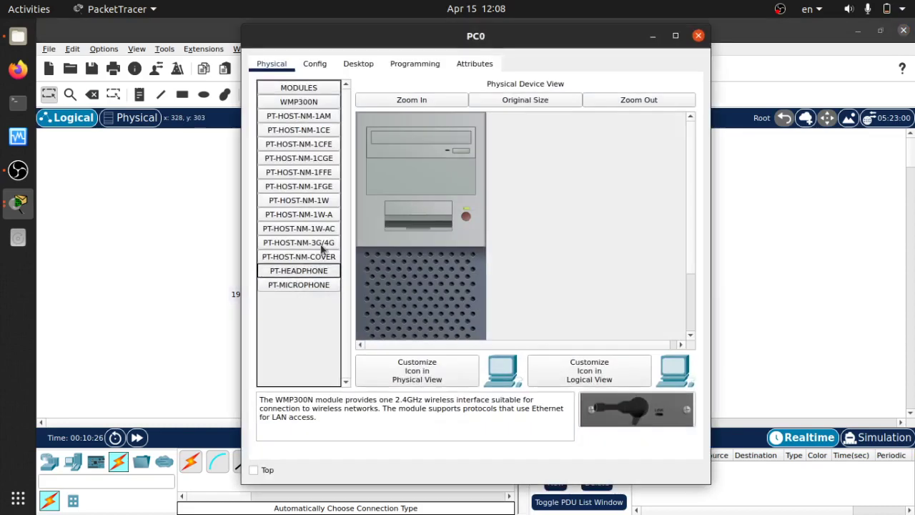
{"action": "left_click", "coordinate": [362, 70]}
{"action": "left_click", "coordinate": [331, 129]}
{"action": "left_click_drag", "start_coordinate": [392, 45], "coordinate": [543, 55]}
{"action": "left_click", "coordinate": [422, 154]}
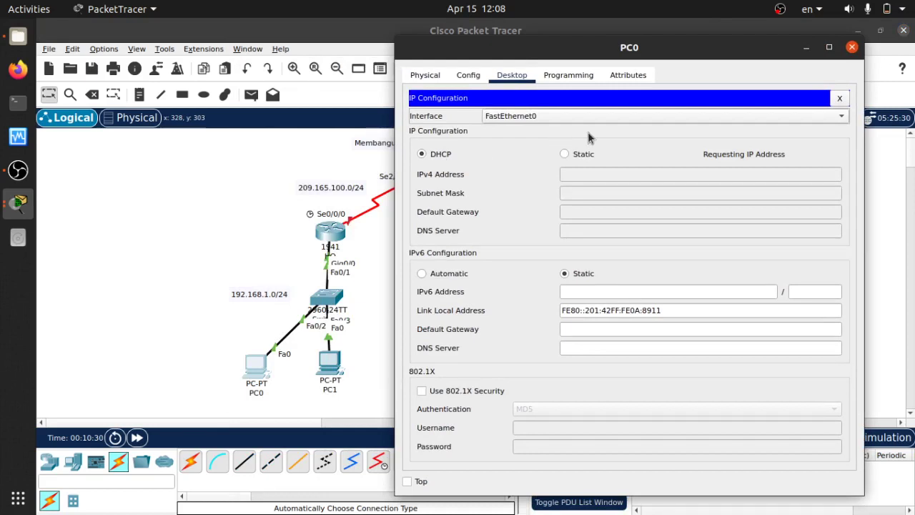
{"action": "left_click", "coordinate": [851, 47]}
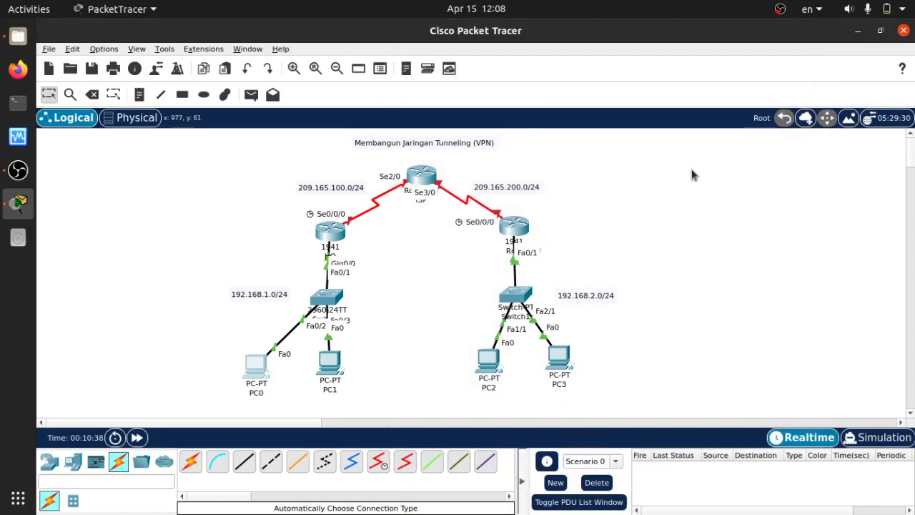
- Set PC1's FastEthernet0 IP configuration to DHCP
{"action": "left_click", "coordinate": [327, 366]}
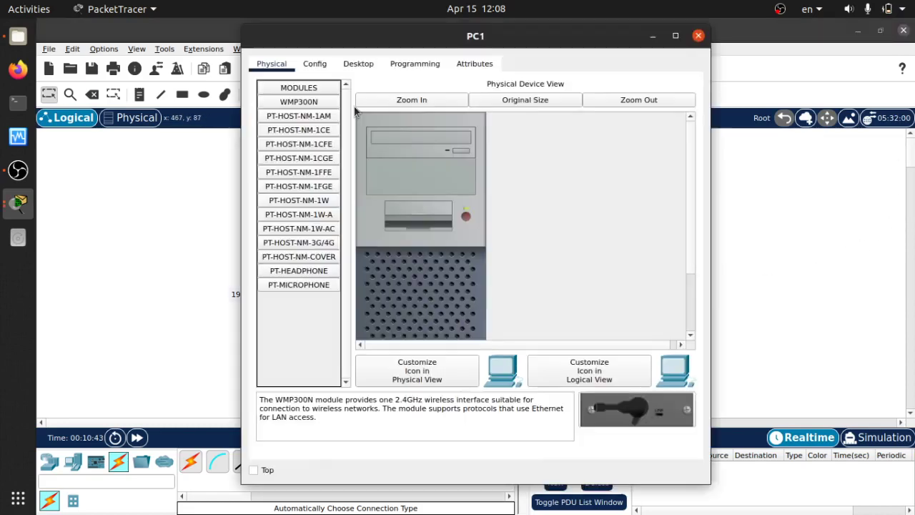
{"action": "left_click", "coordinate": [358, 64]}
{"action": "left_click", "coordinate": [287, 136]}
{"action": "left_click", "coordinate": [285, 143]}
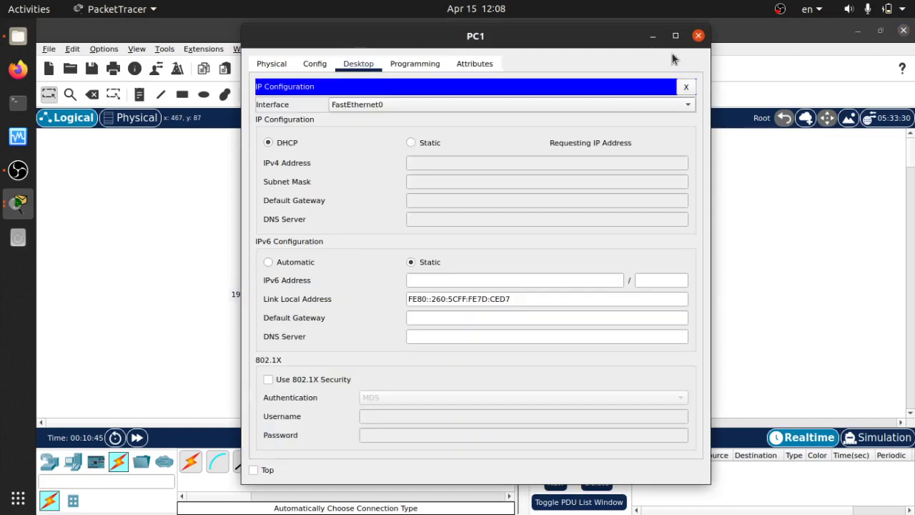
{"action": "left_click", "coordinate": [698, 35]}
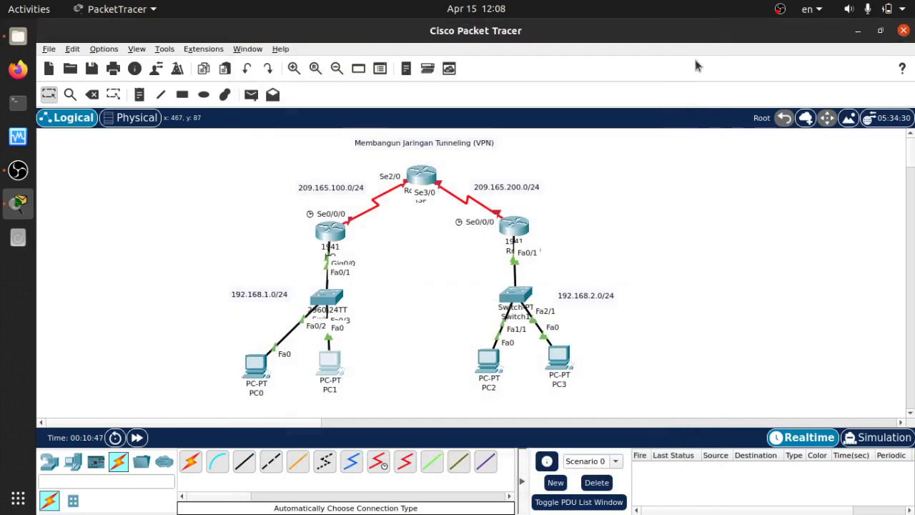
- Set PC2's FastEthernet0 IP configuration to DHCP
{"action": "left_click", "coordinate": [488, 363]}
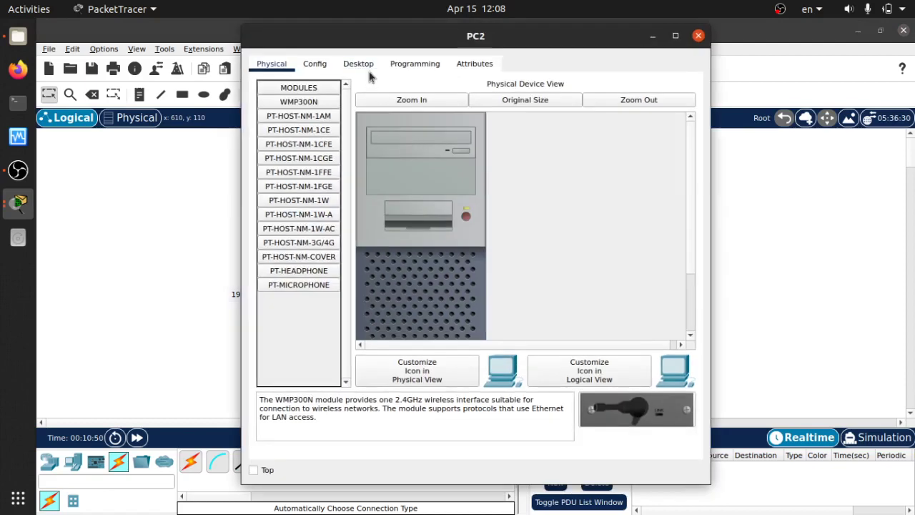
{"action": "left_click", "coordinate": [358, 68]}
{"action": "left_click", "coordinate": [333, 100]}
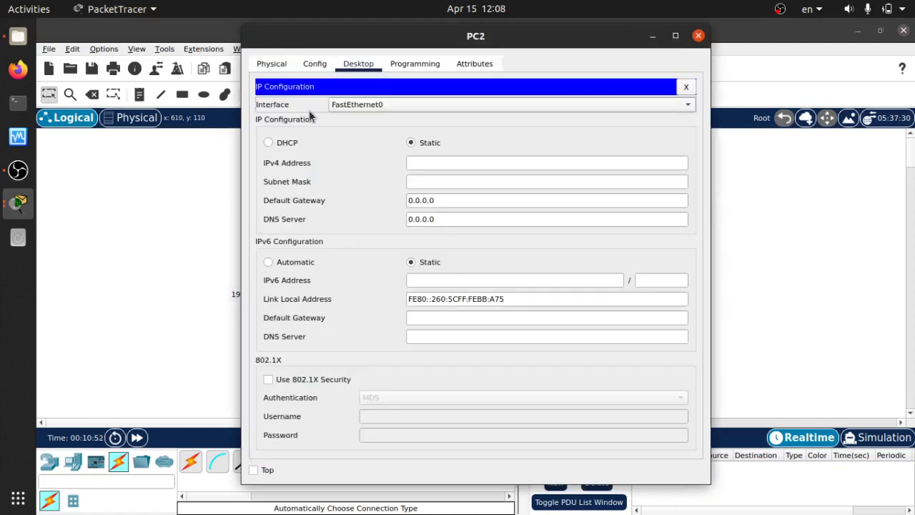
{"action": "left_click", "coordinate": [284, 143]}
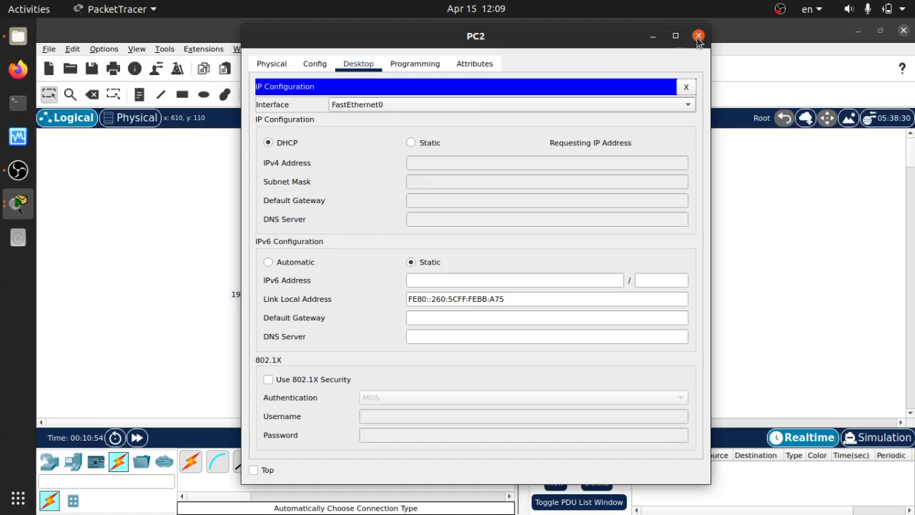
{"action": "left_click", "coordinate": [698, 35]}
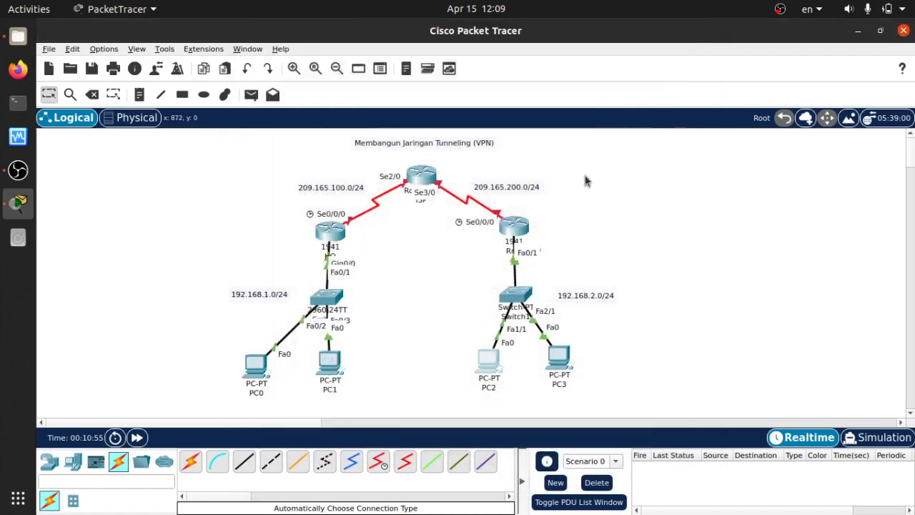
- Set PC3's FastEthernet0 IP configuration to DHCP
{"action": "left_click", "coordinate": [559, 360]}
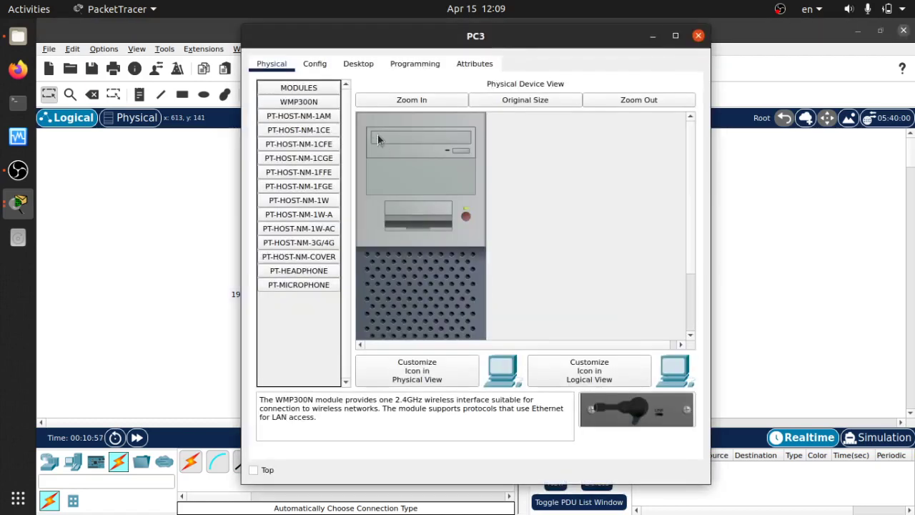
{"action": "left_click", "coordinate": [358, 64]}
{"action": "left_click", "coordinate": [301, 114]}
{"action": "left_click", "coordinate": [294, 142]}
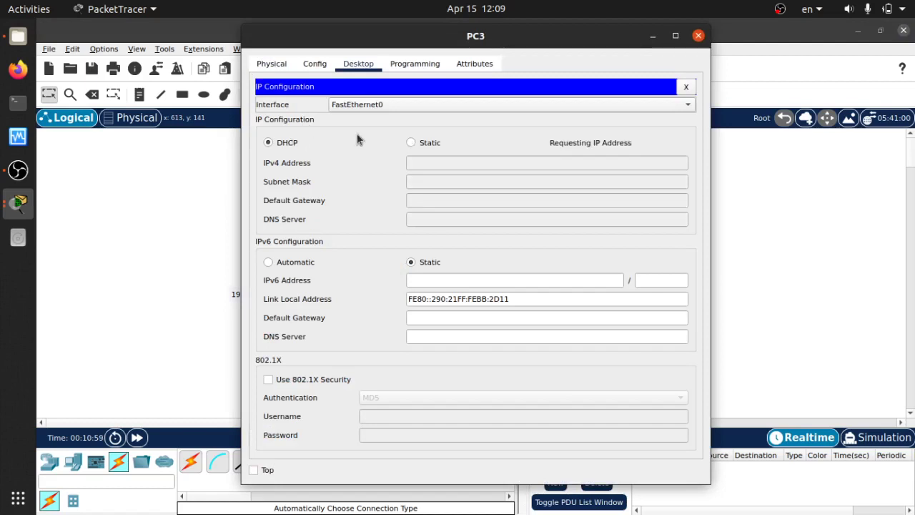
{"action": "left_click", "coordinate": [699, 36]}
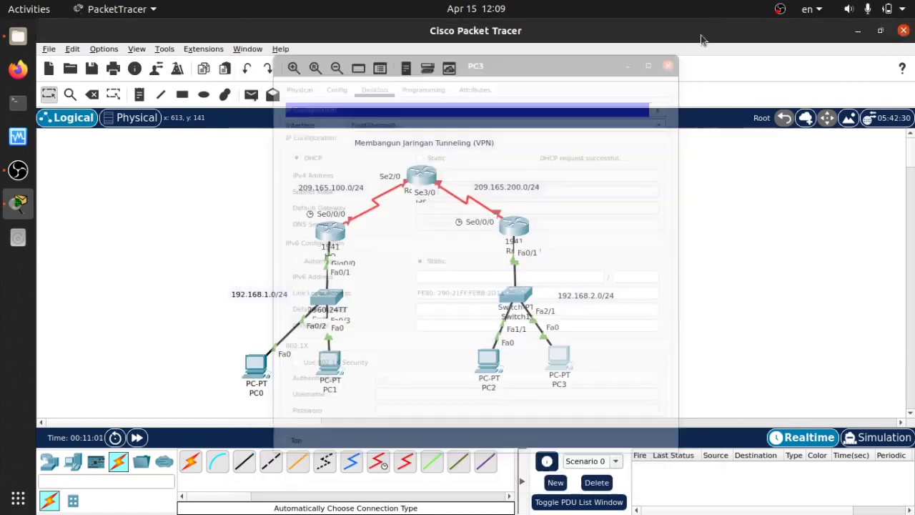
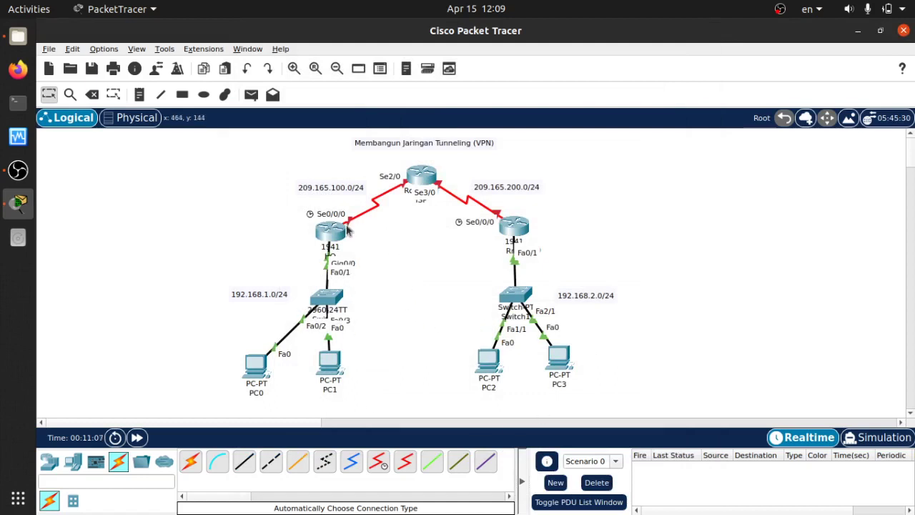
- Open the ISP router's command line and decline the initial configuration dialog
{"action": "left_click", "coordinate": [423, 179]}
{"action": "left_click", "coordinate": [349, 63]}
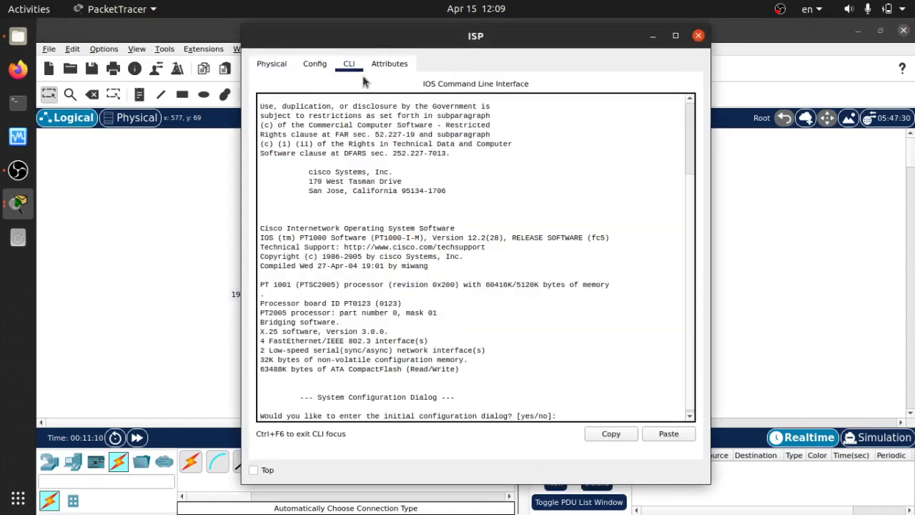
{"action": "left_click", "coordinate": [585, 365]}
{"action": "type", "text": "no"}
{"action": "key", "text": "Return"}
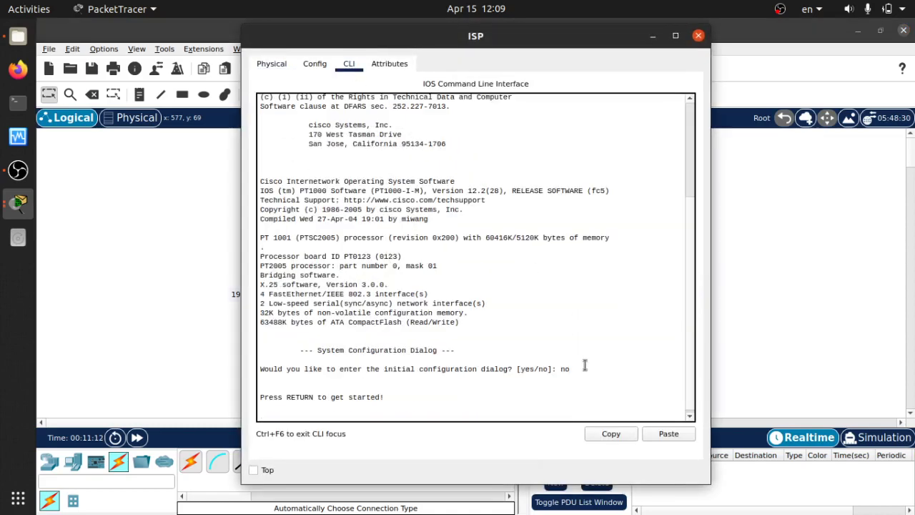
{"action": "key", "text": "Return"}
{"action": "key", "text": "Return"}
- Enter privileged mode and global configuration mode on the ISP router
{"action": "type", "text": "en"}
{"action": "key", "text": "Tab"}
{"action": "key", "text": "Return"}
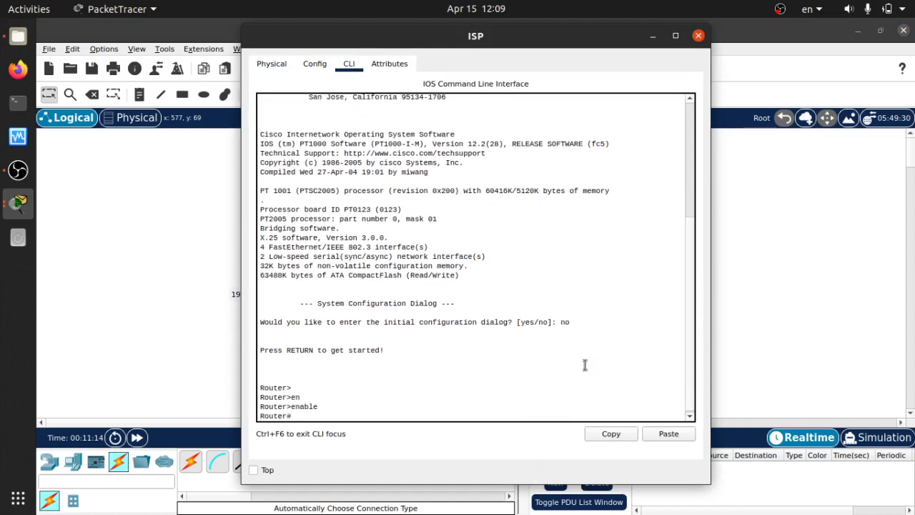
{"action": "type", "text": "conf t"}
{"action": "key", "text": "Return"}
{"action": "key", "text": "Return"}
- Set the router's hostname to ISP
{"action": "type", "text": "hos"}
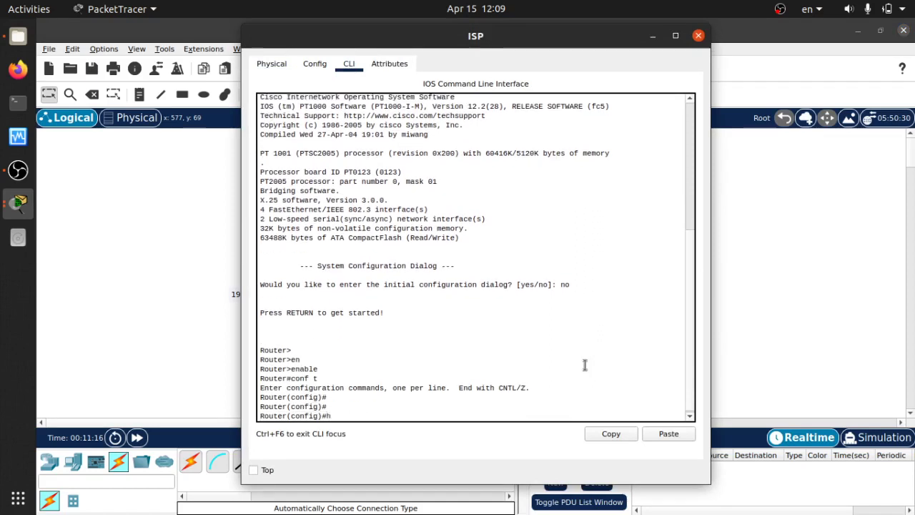
{"action": "key", "text": "Tab"}
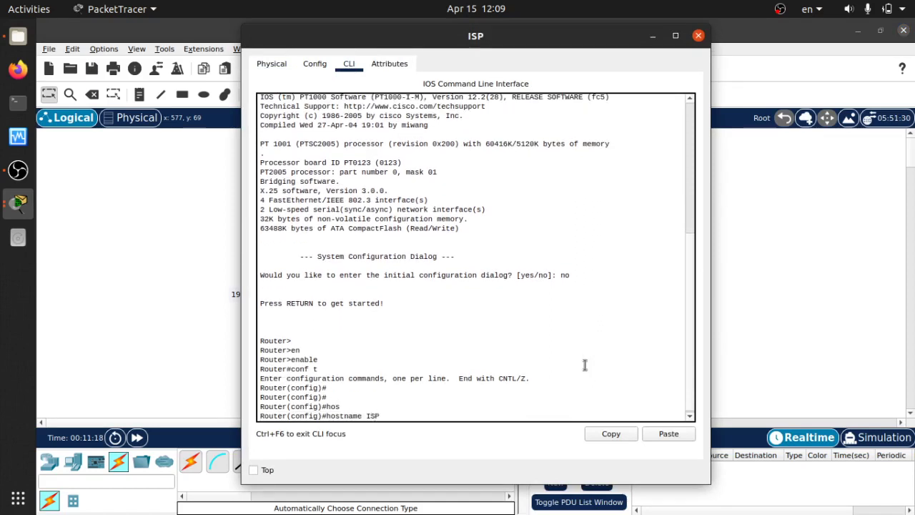
{"action": "type", "text": "ISP"}
{"action": "key", "text": "Return"}
{"action": "key", "text": "Return"}
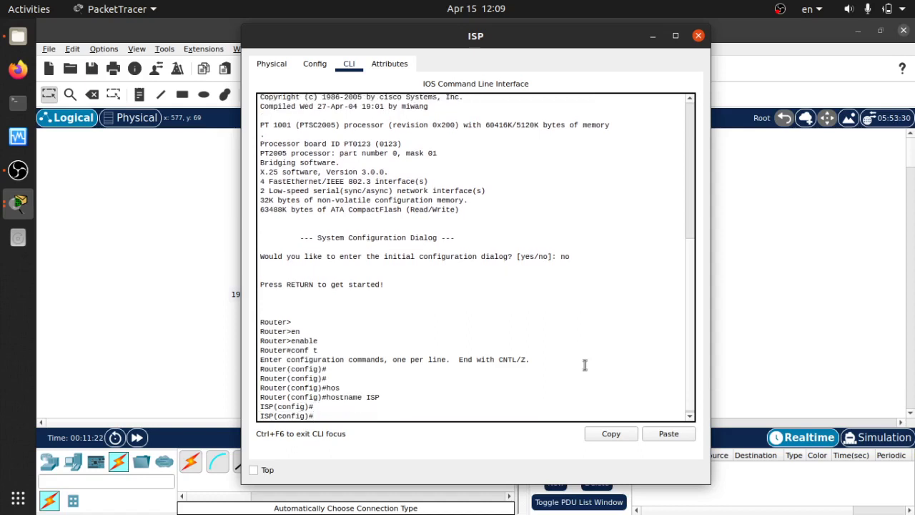
- Assign IP address 209.165.100.2 with subnet mask 255.255.255.0 to the ISP router's Serial2/0 interface
{"action": "left_click_drag", "start_coordinate": [498, 35], "coordinate": [789, 39]}
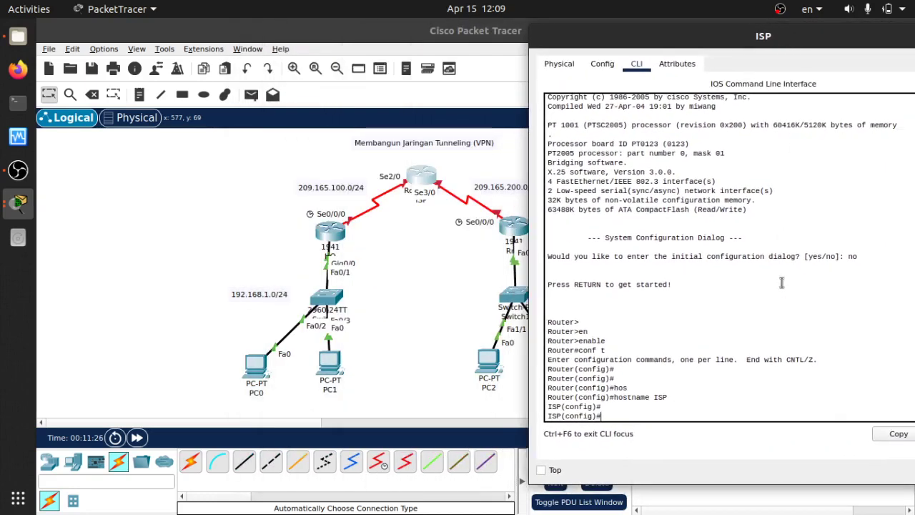
{"action": "type", "text": "in"}
{"action": "key", "text": "Tab"}
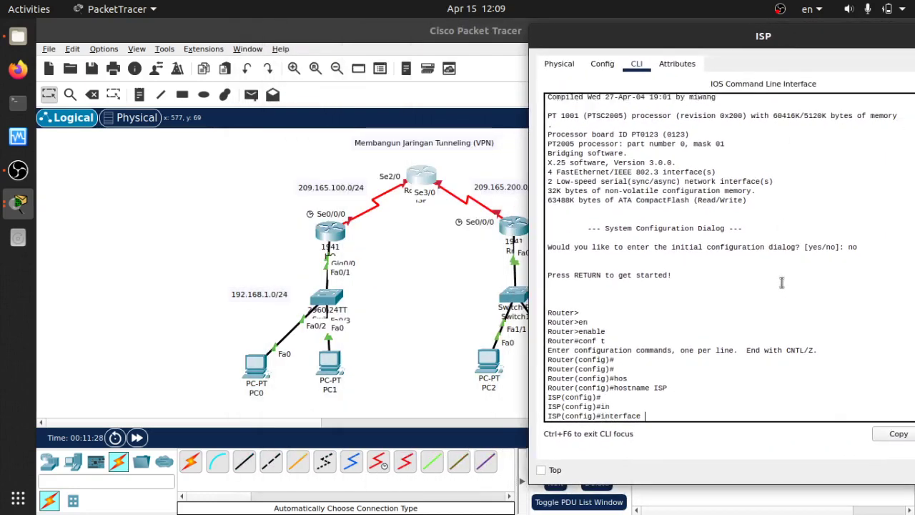
{"action": "key", "text": "BackSpace"}
{"action": "key", "text": "BackSpace"}
{"action": "key", "text": "BackSpace"}
{"action": "key", "text": "BackSpace"}
{"action": "key", "text": "BackSpace"}
{"action": "key", "text": "BackSpace"}
{"action": "type", "text": "t"}
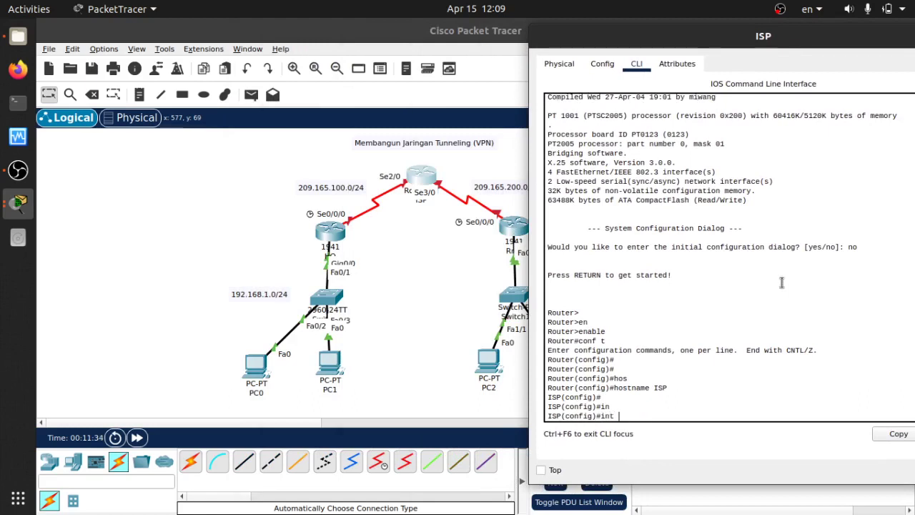
{"action": "type", "text": " se2/0"}
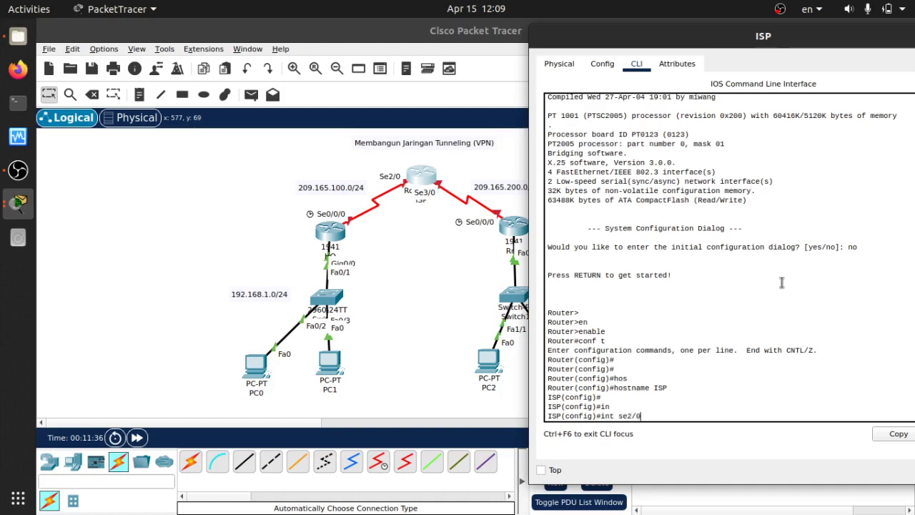
{"action": "key", "text": "Return"}
{"action": "type", "text": "ip"}
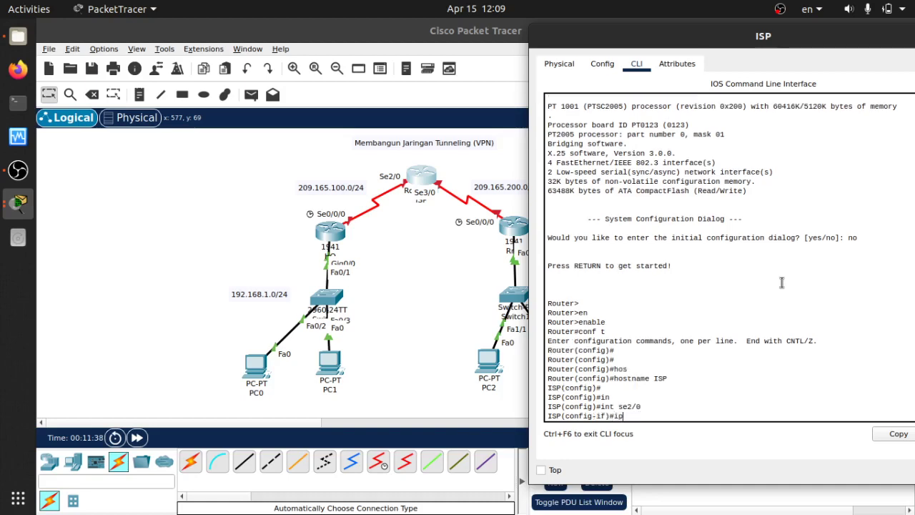
{"action": "type", "text": " add"}
{"action": "key", "text": "Tab"}
{"action": "type", "text": "20"}
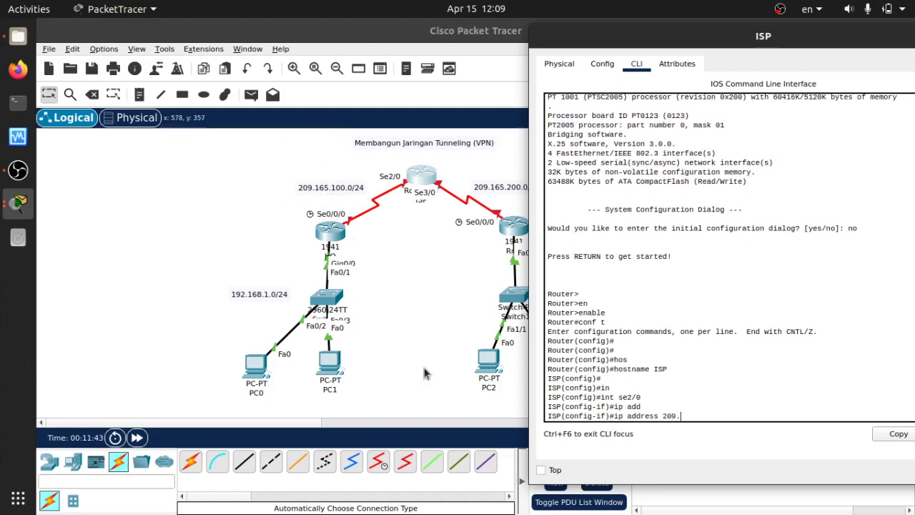
{"action": "type", "text": "9.165.10"}
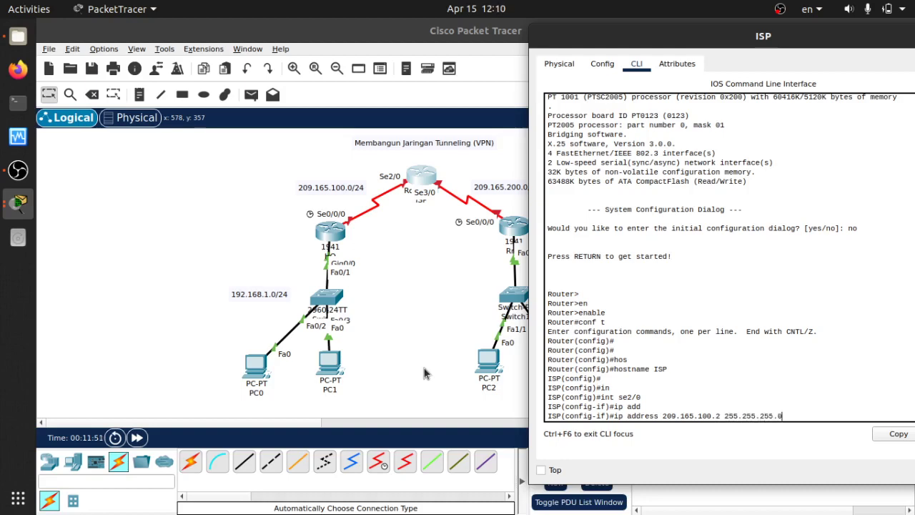
{"action": "type", "text": "0.2 255.255.255.0"}
{"action": "key", "text": "Return"}
- Enable the ISP router's Serial2/0 interface and return to global configuration mode
{"action": "type", "text": "no sh"}
{"action": "key", "text": "Tab"}
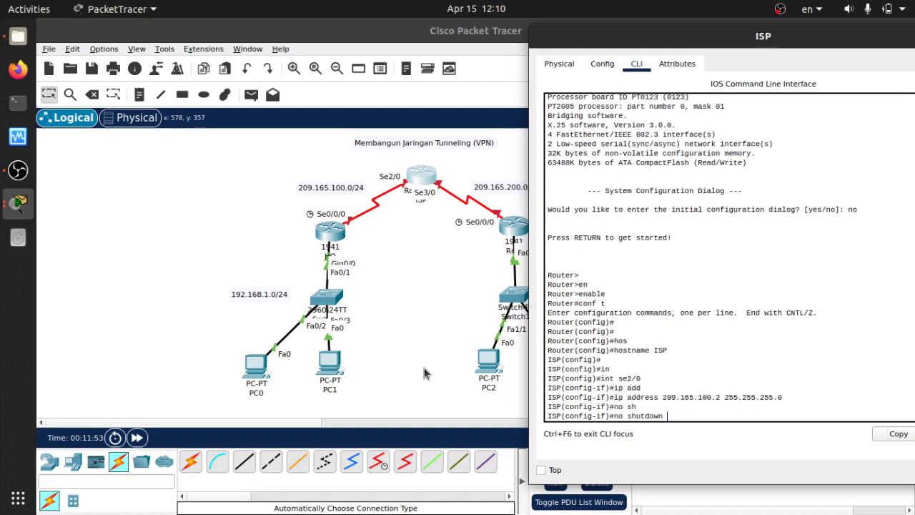
{"action": "key", "text": "Return"}
{"action": "type", "text": "ex"}
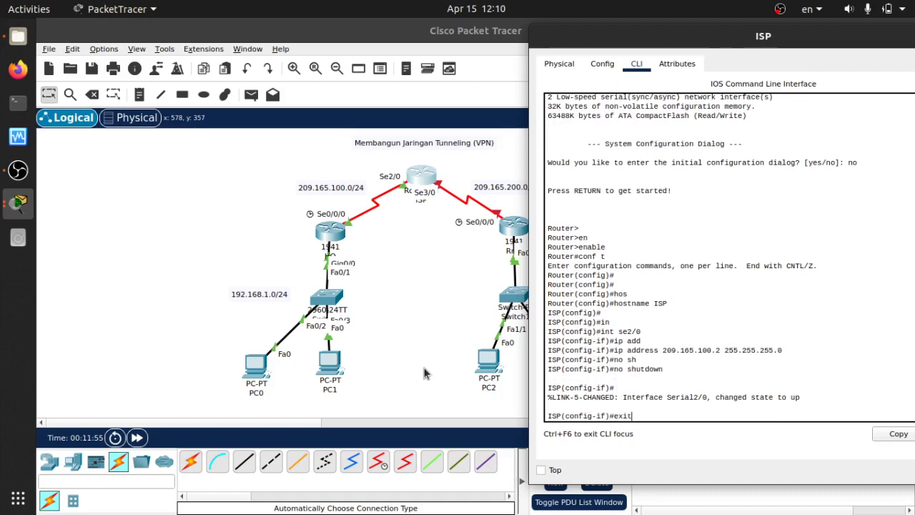
{"action": "type", "text": "it"}
{"action": "key", "text": "Return"}
{"action": "key", "text": "Return"}
{"action": "key", "text": "Return"}
- Enter interface configuration mode for Serial3/0 on the ISP router
{"action": "key", "text": "Up"}
{"action": "key", "text": "Up"}
{"action": "key", "text": "Up"}
{"action": "key", "text": "Up"}
{"action": "key", "text": "Up"}
{"action": "key", "text": "Up"}
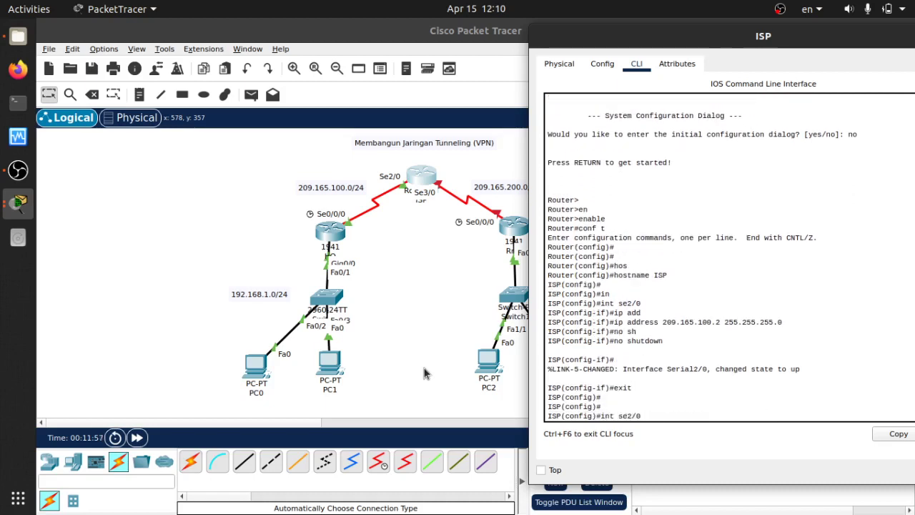
{"action": "key", "text": "Up"}
{"action": "key", "text": "Down"}
{"action": "key", "text": "Down"}
{"action": "key", "text": "Up"}
{"action": "key", "text": "BackSpace"}
{"action": "key", "text": "BackSpace"}
{"action": "key", "text": "BackSpace"}
{"action": "type", "text": "3/0"}
{"action": "key", "text": "Return"}
{"action": "key", "text": "Return"}
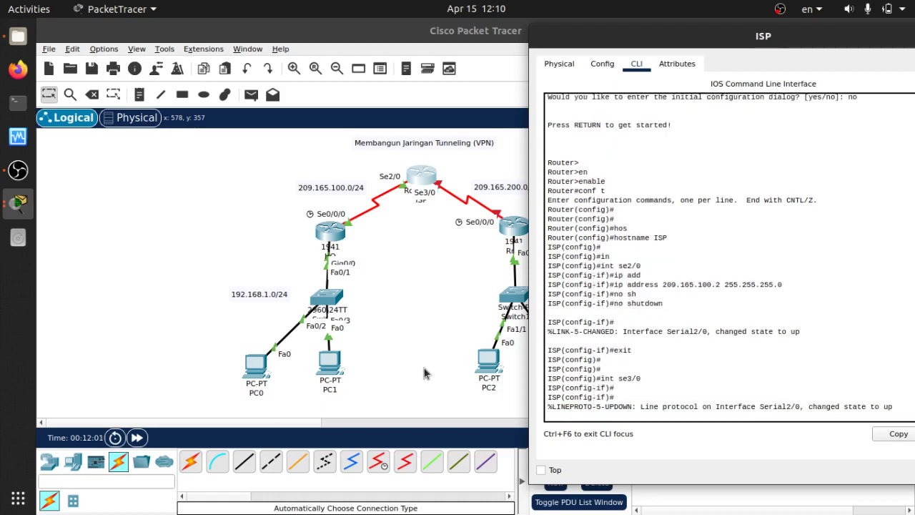
{"action": "key", "text": "Return"}
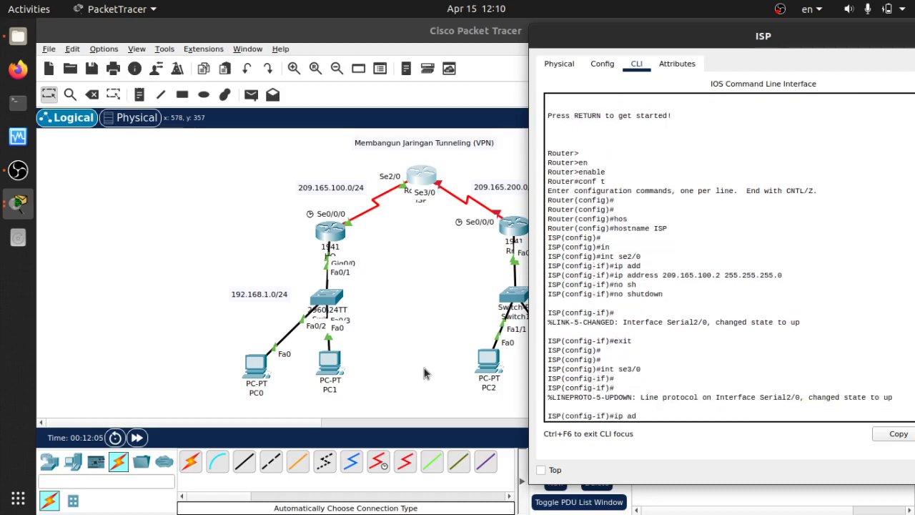
- Assign IP address 209.165.200.2 with subnet mask 255.255.255.0 to the ISP router's Serial3/0 interface
{"action": "type", "text": "ip add"}
{"action": "key", "text": "Tab"}
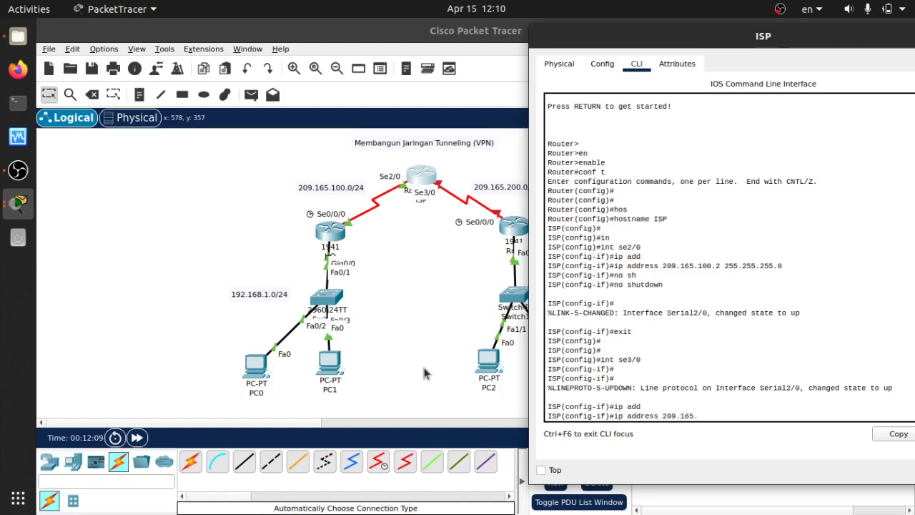
{"action": "type", "text": "209.165.200.2 255.255.255.0"}
{"action": "key", "text": "Return"}
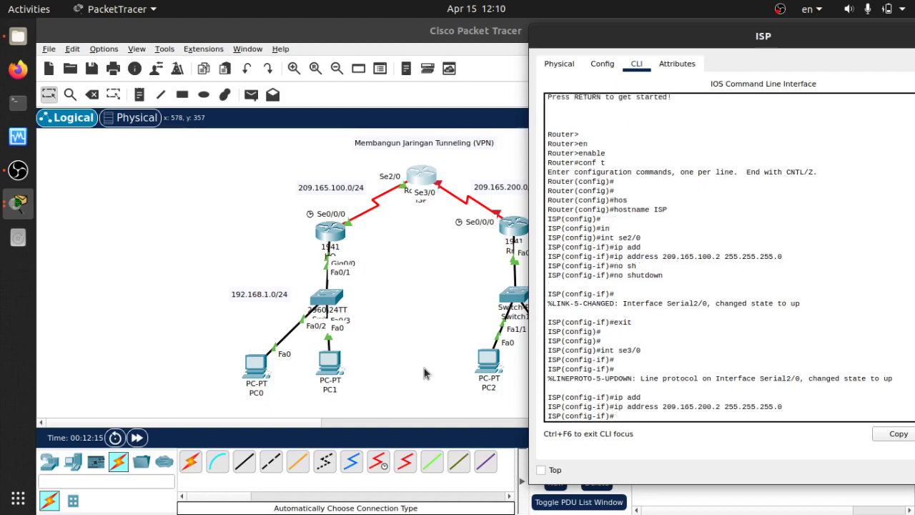
- Enable the Serial3/0 interface, return to global configuration mode and close the ISP router's window
{"action": "key", "text": "Tab"}
{"action": "key", "text": "Return"}
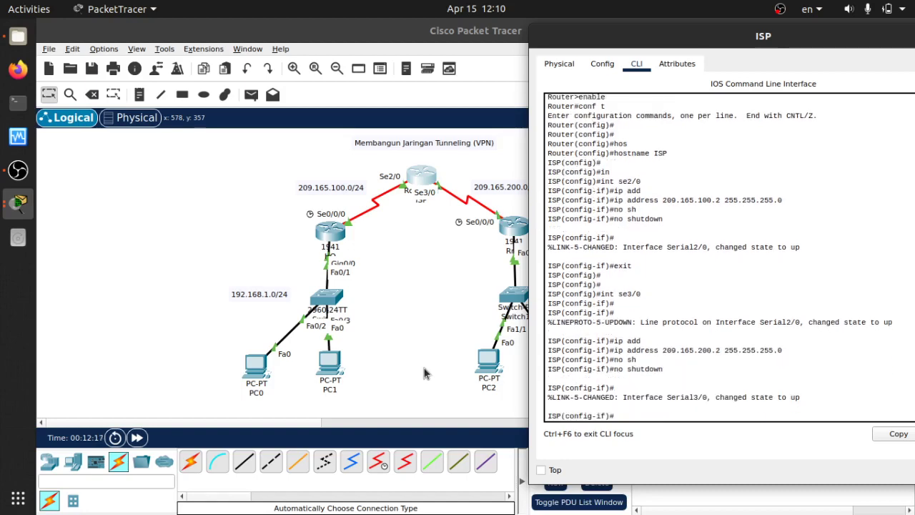
{"action": "type", "text": "exit"}
{"action": "key", "text": "Return"}
{"action": "key", "text": "Return"}
{"action": "key", "text": "Return"}
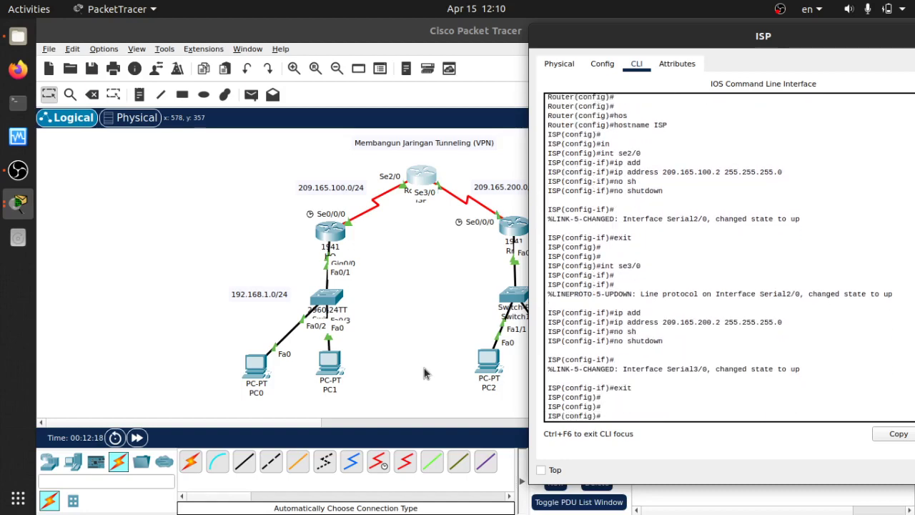
{"action": "left_click_drag", "start_coordinate": [742, 57], "coordinate": [706, 62]}
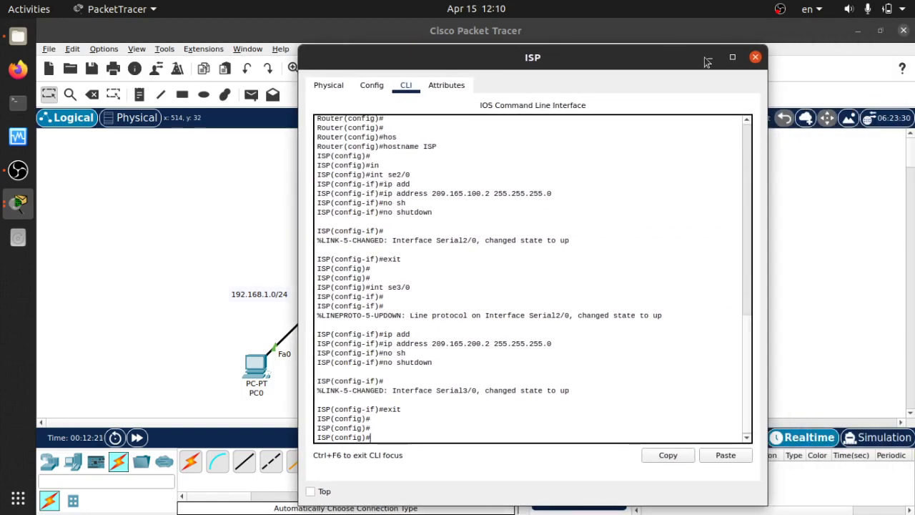
{"action": "left_click", "coordinate": [754, 58]}
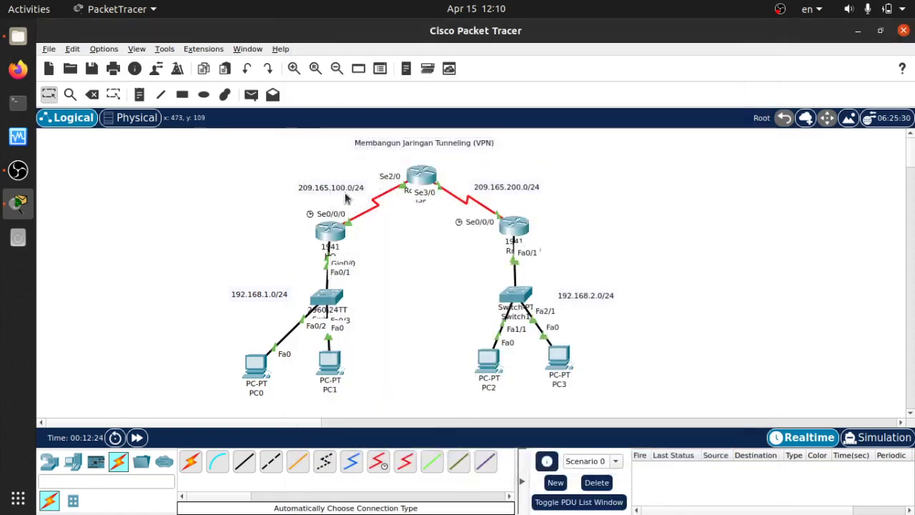
- Test connectivity by fast-forwarding the simulation time and sending a simple PDU from the HQ router to the ISP router
{"action": "left_click", "coordinate": [252, 95]}
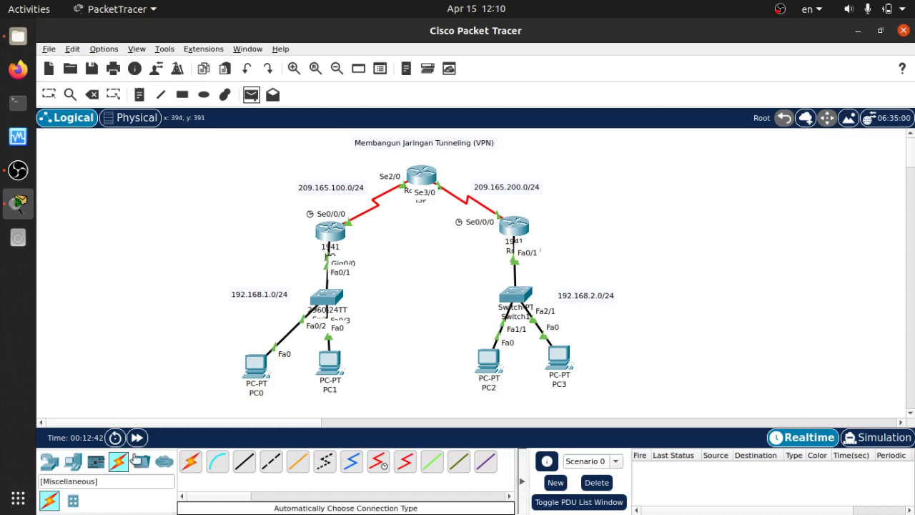
{"action": "left_click", "coordinate": [137, 437]}
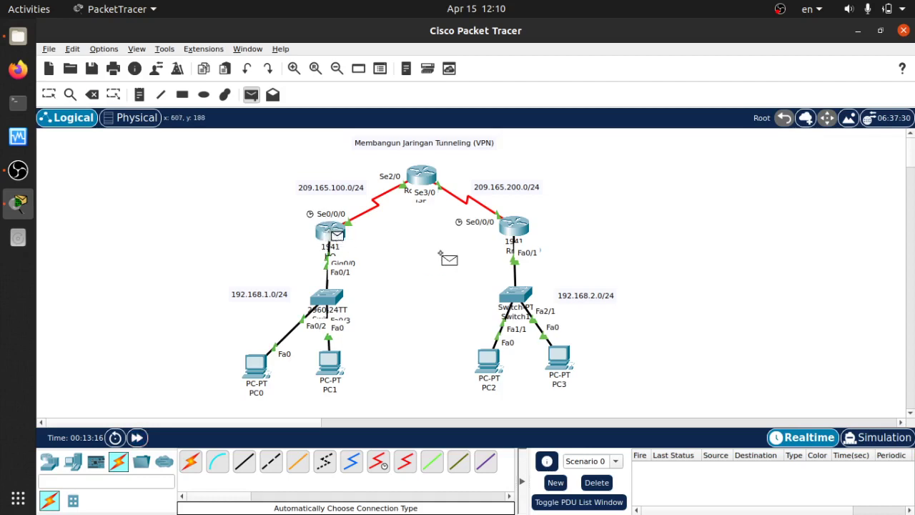
{"action": "left_click", "coordinate": [420, 181]}
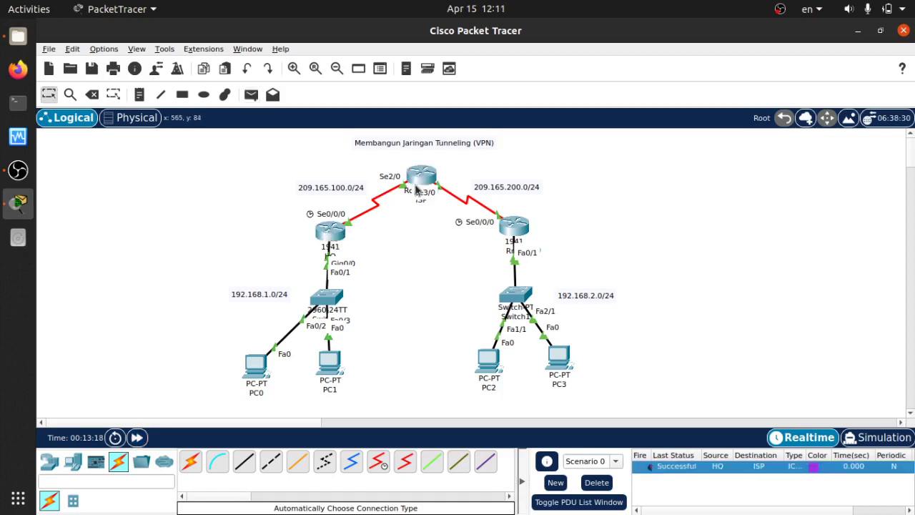
- Send two simple PDUs from the HQ router to the RnD router, and delete the test scenario
{"action": "left_click", "coordinate": [251, 94]}
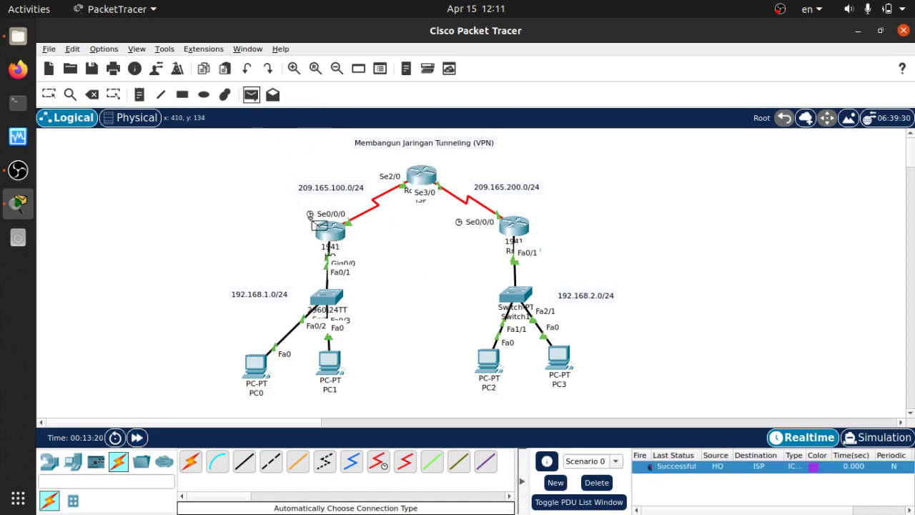
{"action": "left_click", "coordinate": [314, 223]}
{"action": "left_click", "coordinate": [515, 230]}
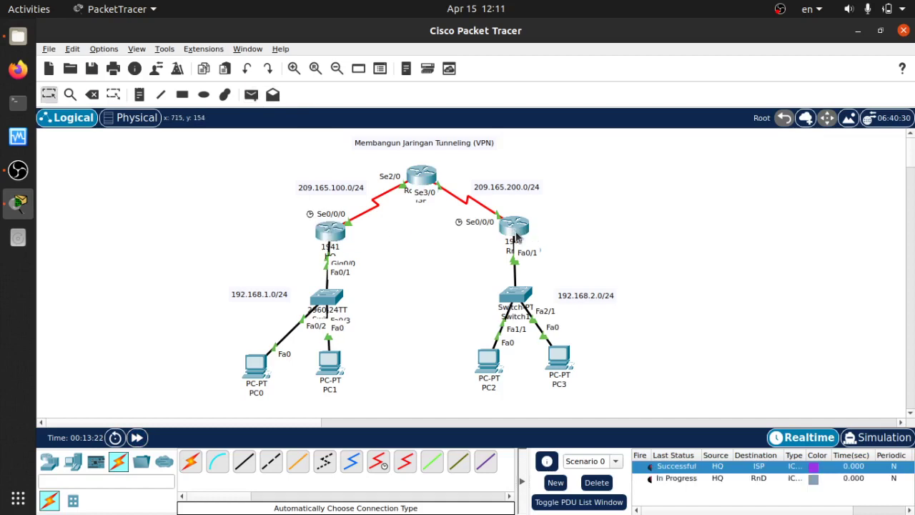
{"action": "left_click", "coordinate": [251, 94]}
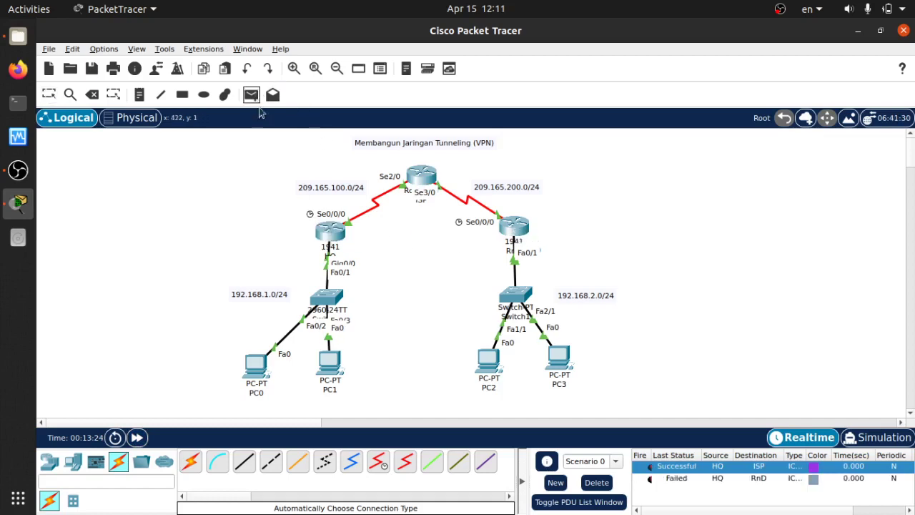
{"action": "left_click", "coordinate": [323, 227]}
{"action": "left_click", "coordinate": [521, 230]}
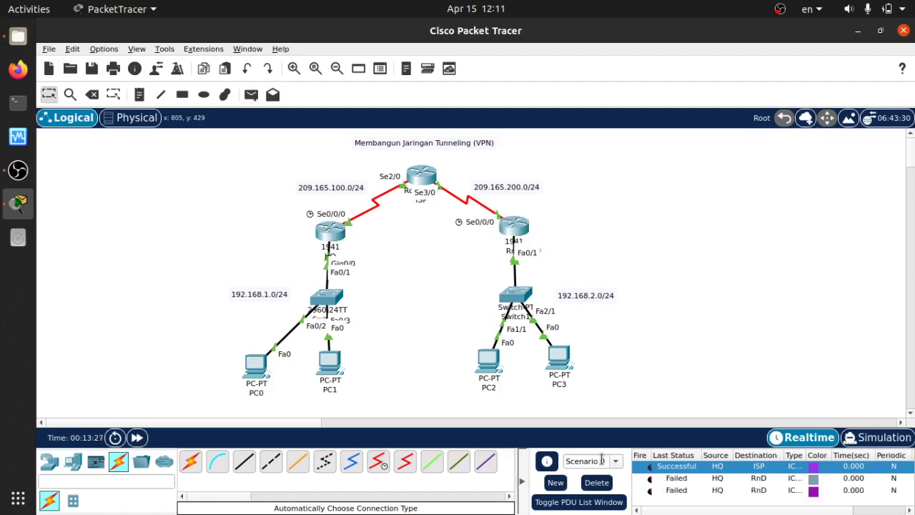
{"action": "left_click", "coordinate": [597, 482]}
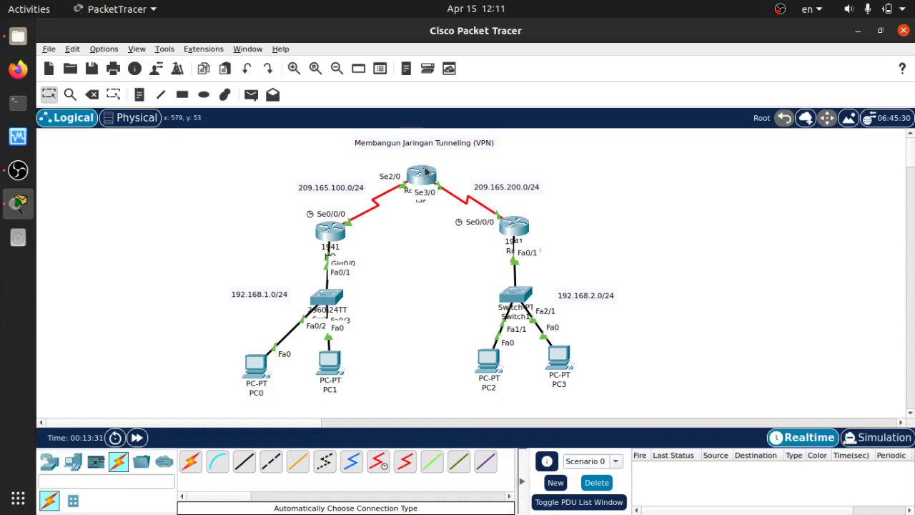
- Start RIP routing configuration in the ISP router's command line and set it to version 2
{"action": "left_click", "coordinate": [423, 182]}
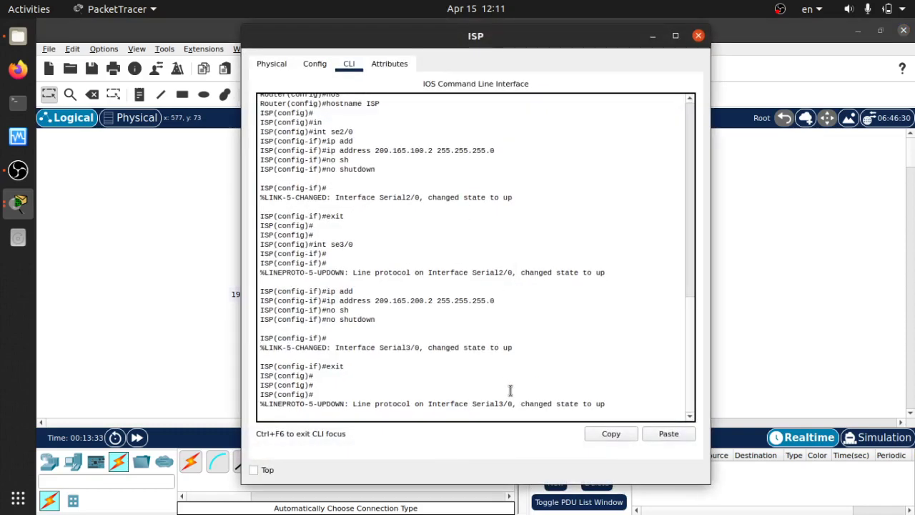
{"action": "key", "text": "Return"}
{"action": "key", "text": "Return"}
{"action": "key", "text": "Return"}
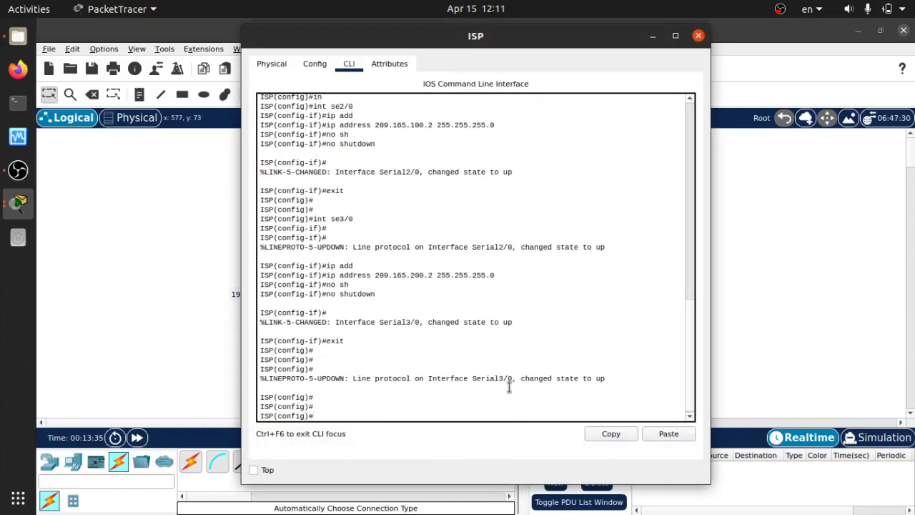
{"action": "type", "text": "rout"}
{"action": "key", "text": "Tab"}
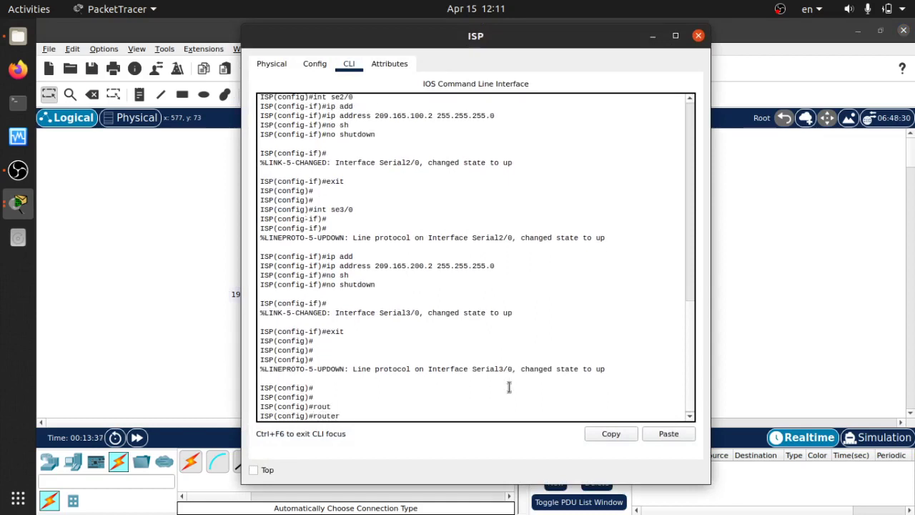
{"action": "type", "text": "rip"}
{"action": "key", "text": "Return"}
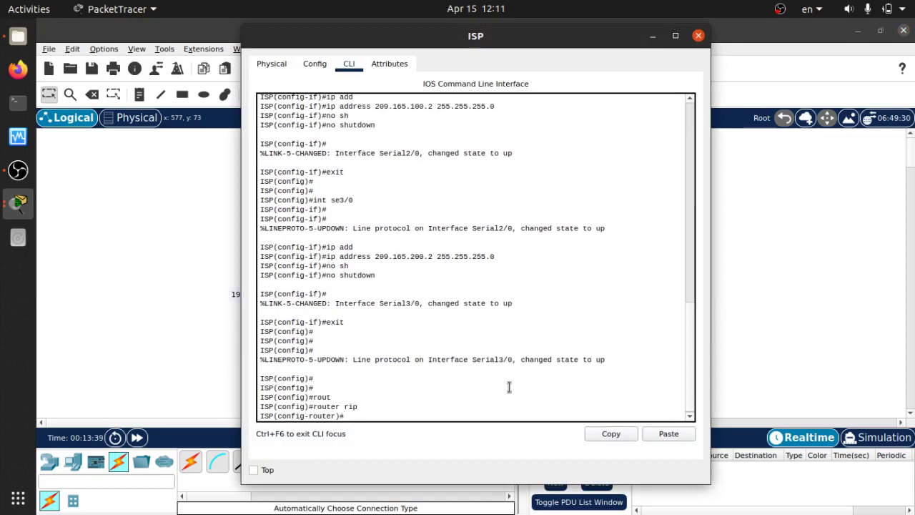
{"action": "type", "text": "vers"}
{"action": "key", "text": "Tab"}
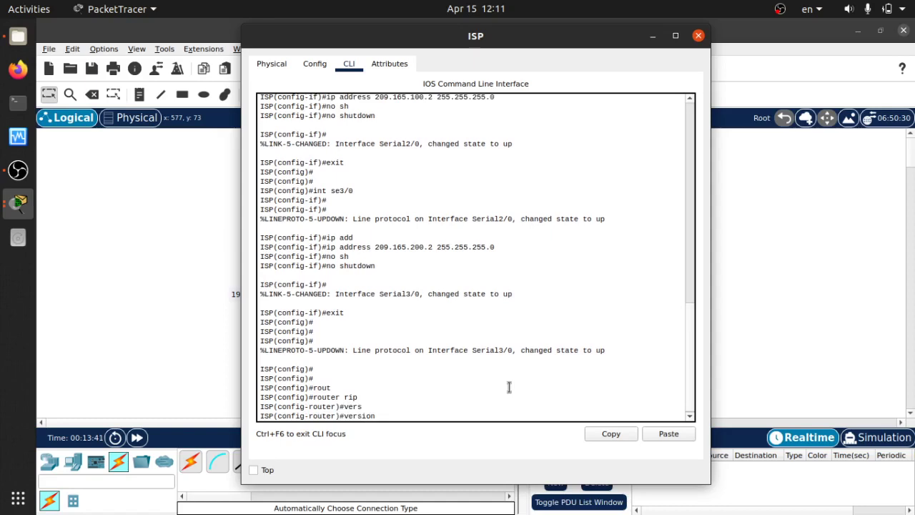
{"action": "type", "text": "2"}
{"action": "key", "text": "Return"}
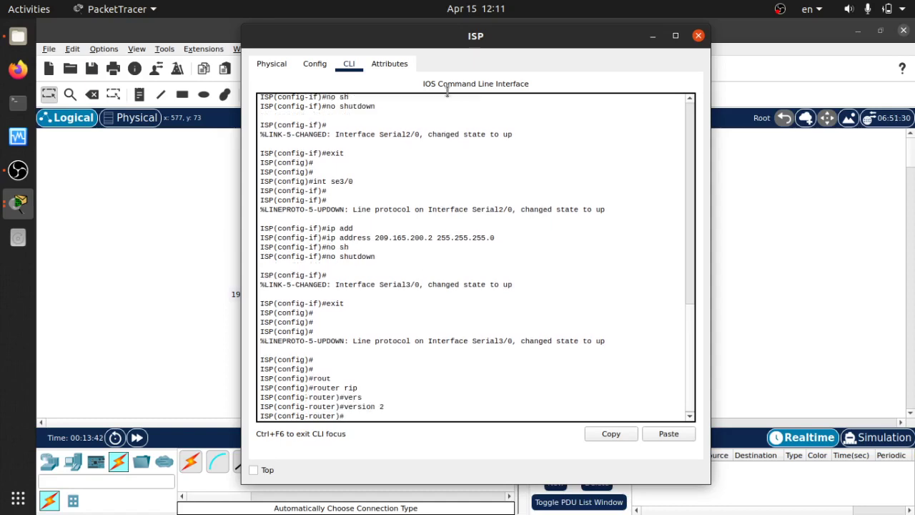
- Add network 209.165.100.0 to the ISP router's RIP configuration
{"action": "left_click_drag", "start_coordinate": [487, 30], "coordinate": [726, 73]}
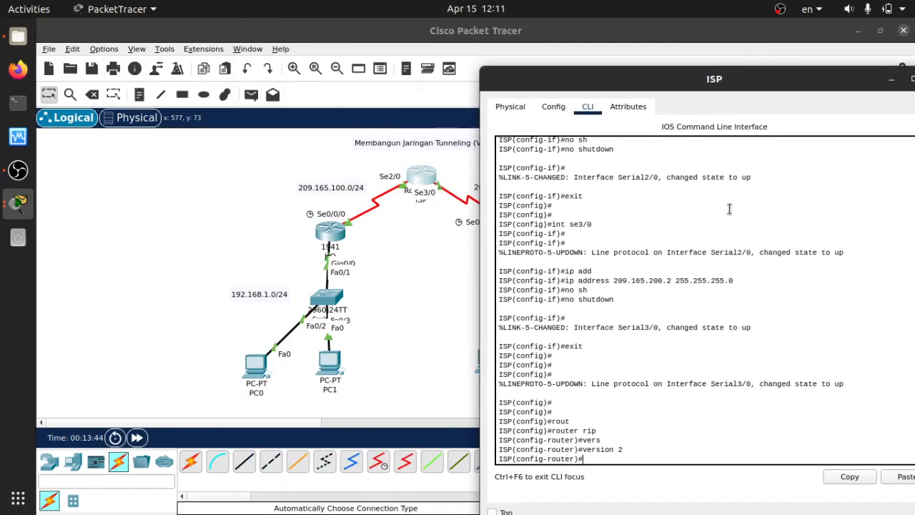
{"action": "type", "text": "net"}
{"action": "key", "text": "Tab"}
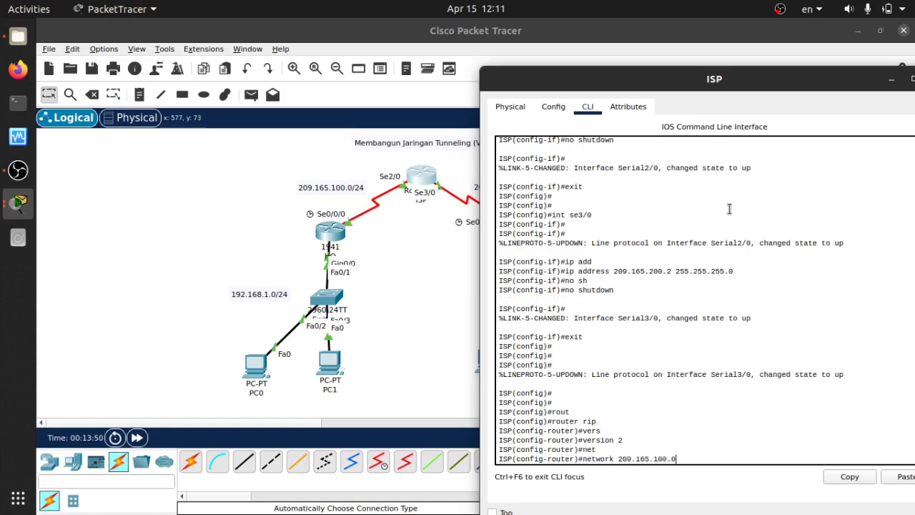
{"action": "type", "text": "209.165.100.0"}
{"action": "key", "text": "Return"}
- Add network 209.165.200.0 to the ISP router's RIP configuration
{"action": "key", "text": "Up"}
{"action": "key", "text": "Left"}
{"action": "key", "text": "Left"}
{"action": "key", "text": "BackSpace"}
{"action": "key", "text": "BackSpace"}
{"action": "key", "text": "BackSpace"}
{"action": "type", "text": "200"}
{"action": "key", "text": "Return"}
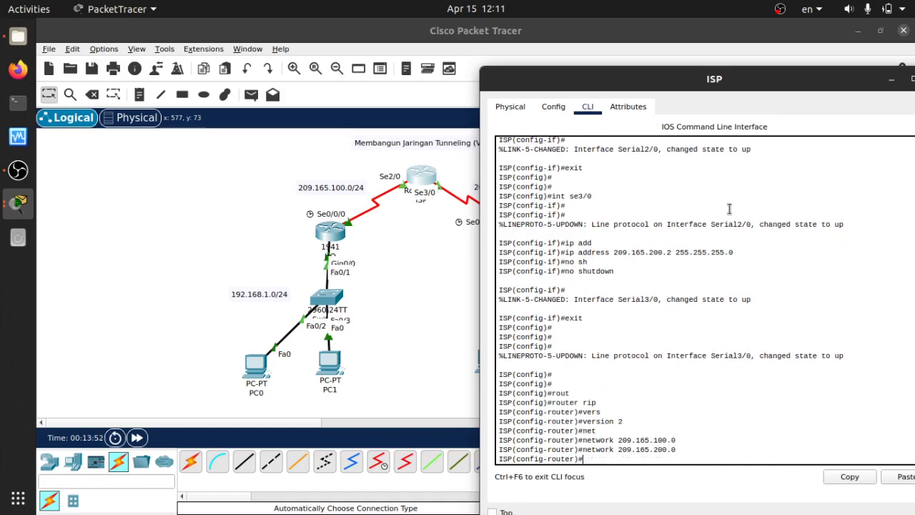
{"action": "key", "text": "Return"}
{"action": "key", "text": "Return"}
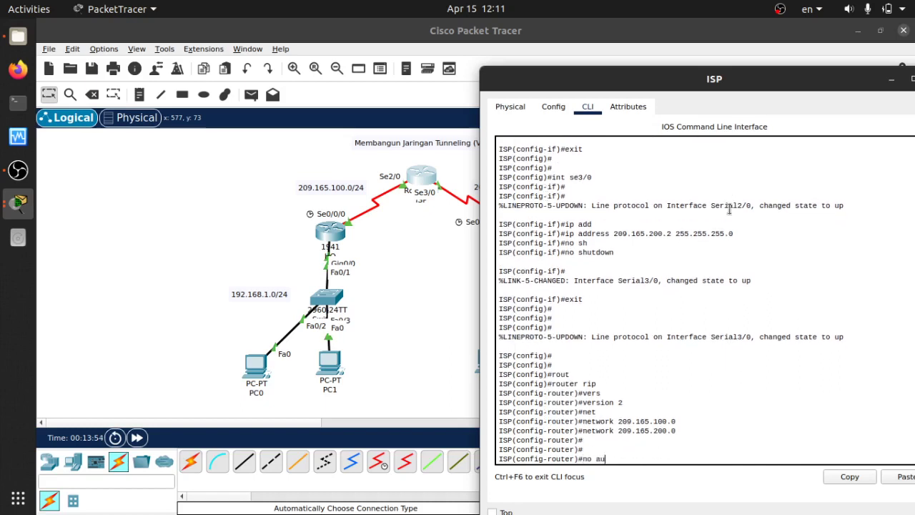
- Disable RIP auto-summary on the ISP router, exit router configuration mode and close its window
{"action": "type", "text": "no au"}
{"action": "key", "text": "Tab"}
{"action": "key", "text": "Return"}
{"action": "key", "text": "Return"}
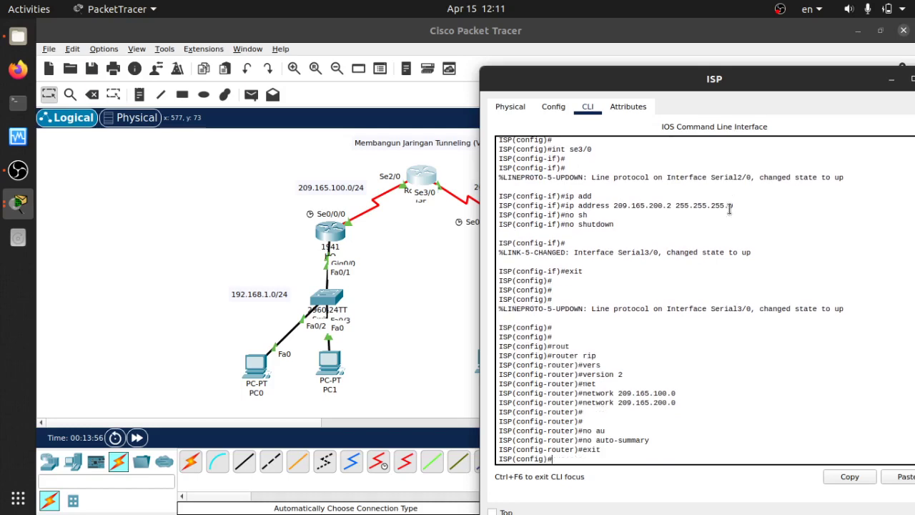
{"action": "left_click_drag", "start_coordinate": [789, 84], "coordinate": [574, 91]}
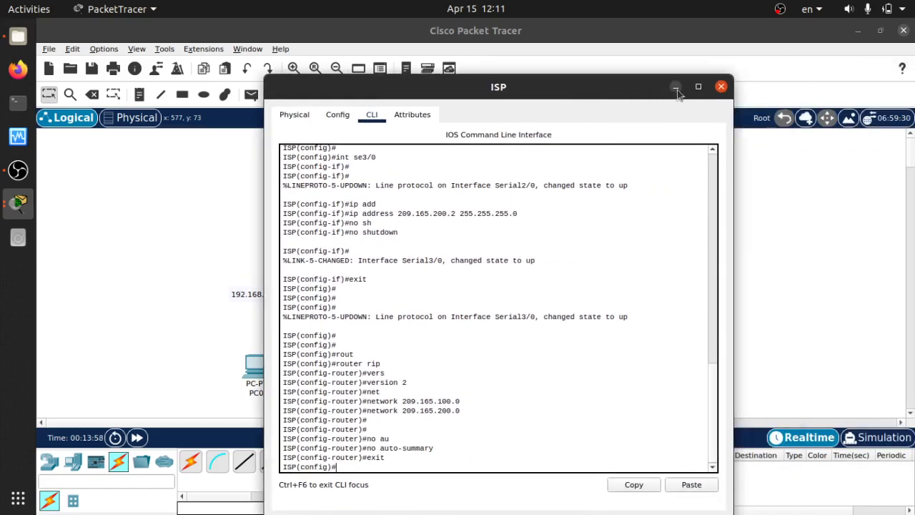
{"action": "left_click", "coordinate": [721, 86]}
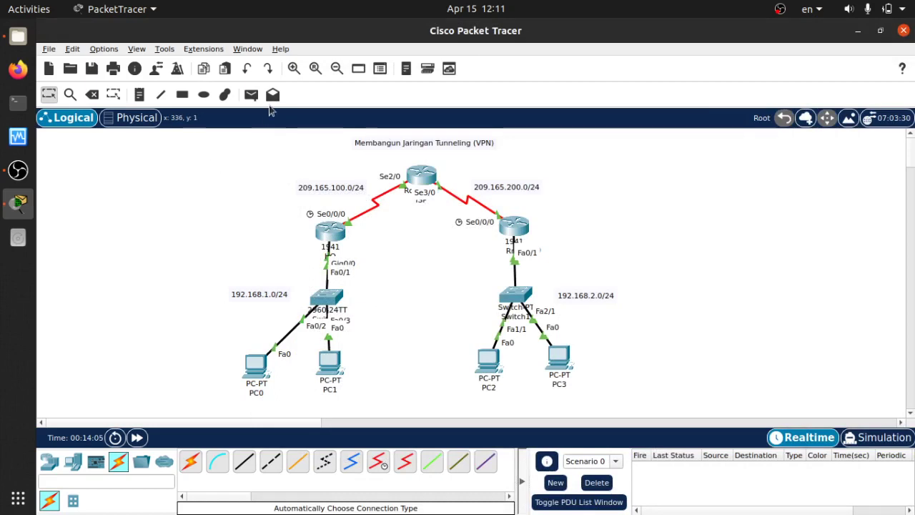
- Test the routed path by sending a simple PDU from the HQ router to the RnD router
{"action": "left_click", "coordinate": [251, 94]}
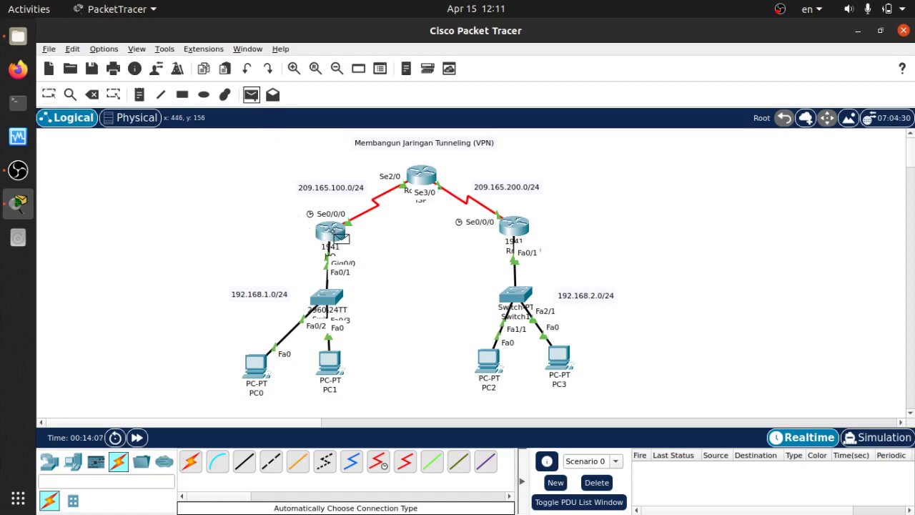
{"action": "left_click", "coordinate": [331, 230]}
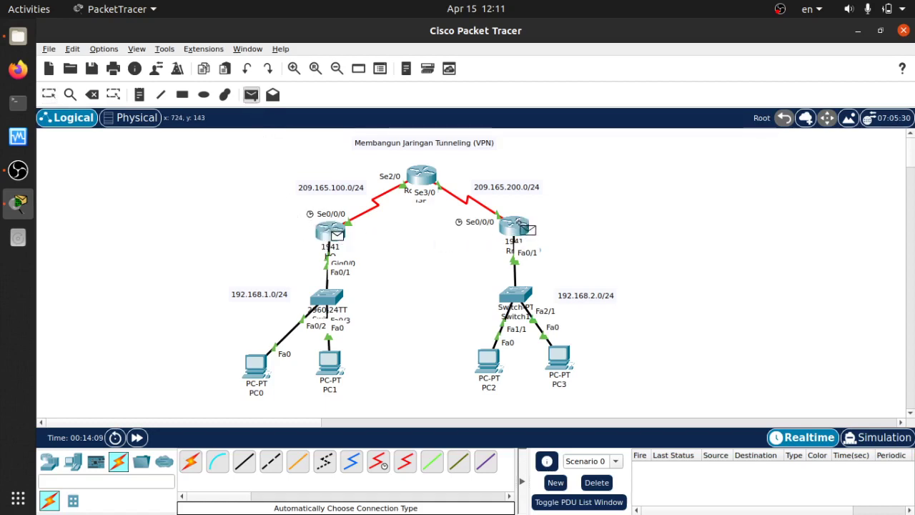
{"action": "left_click", "coordinate": [517, 228]}
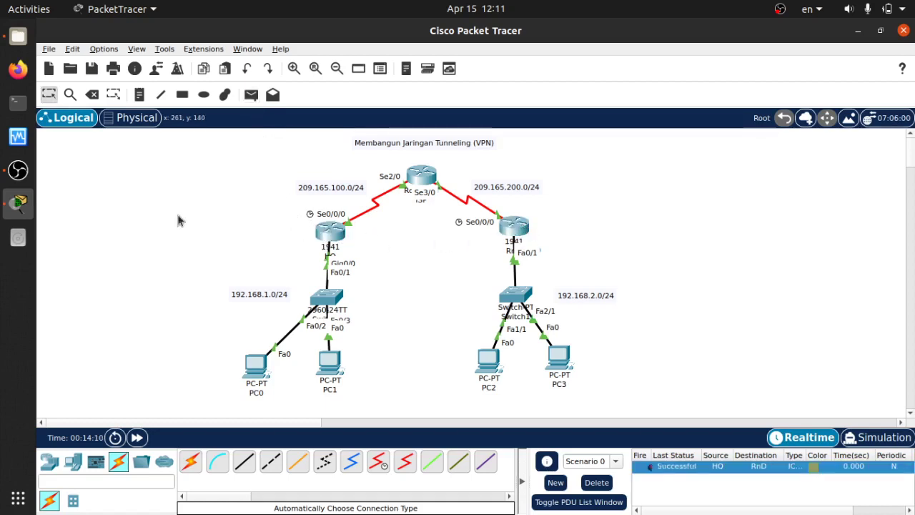
- Test the reverse routed path by sending a simple PDU from the RnD router to the HQ router
{"action": "left_click", "coordinate": [250, 94]}
{"action": "left_click", "coordinate": [515, 228]}
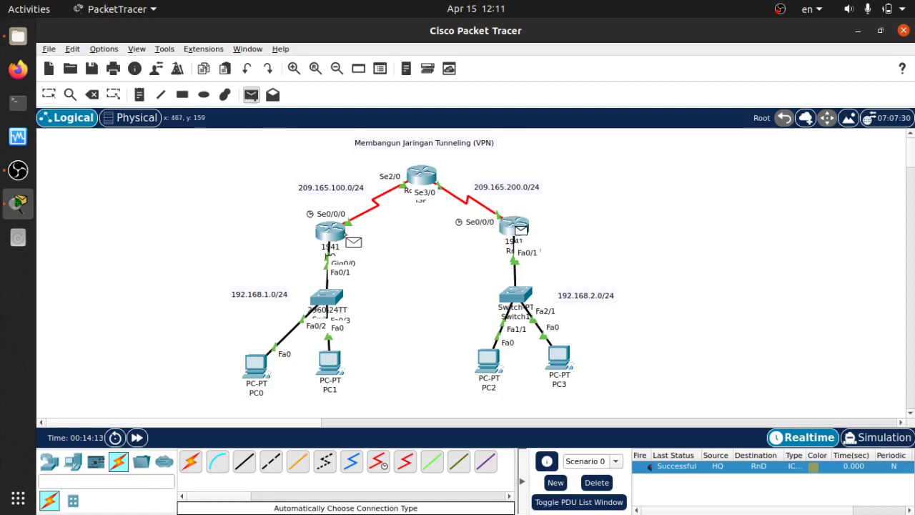
{"action": "left_click", "coordinate": [334, 241]}
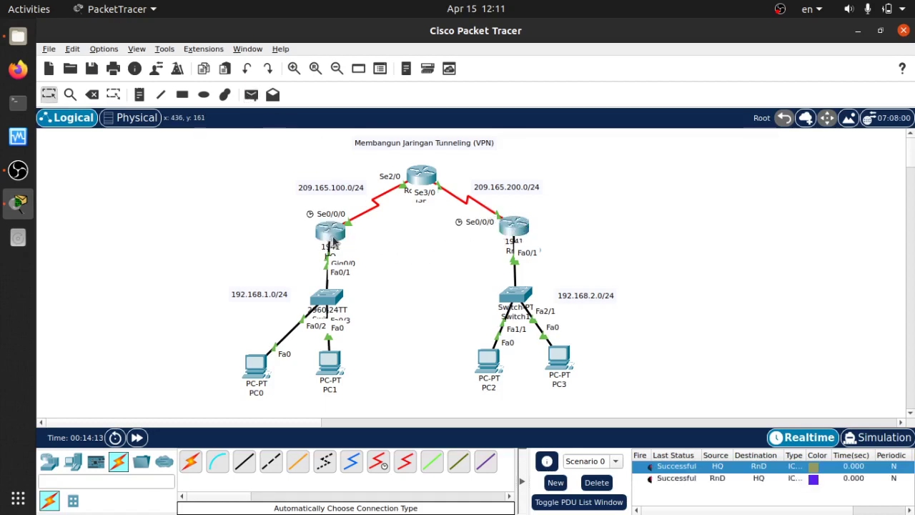
- Test connectivity from PC0 to PC2 with two simple PDUs, then clear the scenario's PDU list
{"action": "left_click", "coordinate": [251, 95]}
{"action": "left_click", "coordinate": [272, 371]}
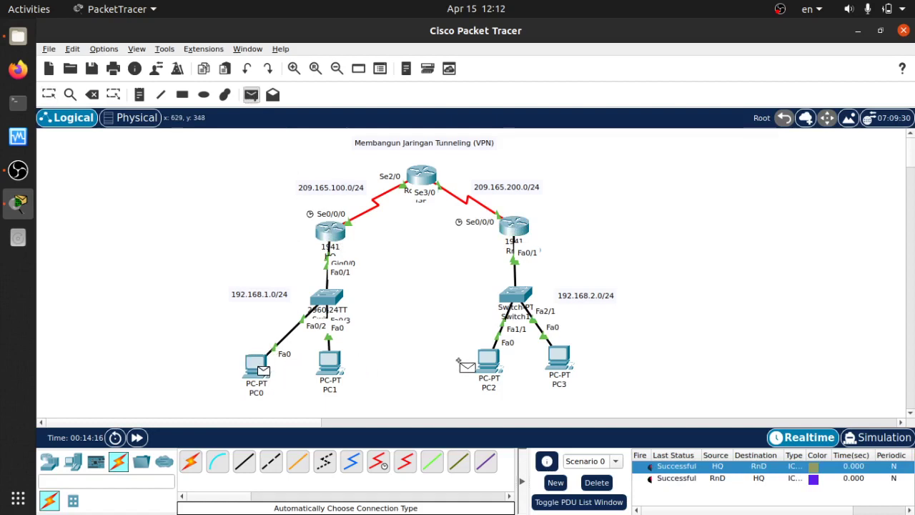
{"action": "left_click", "coordinate": [489, 360]}
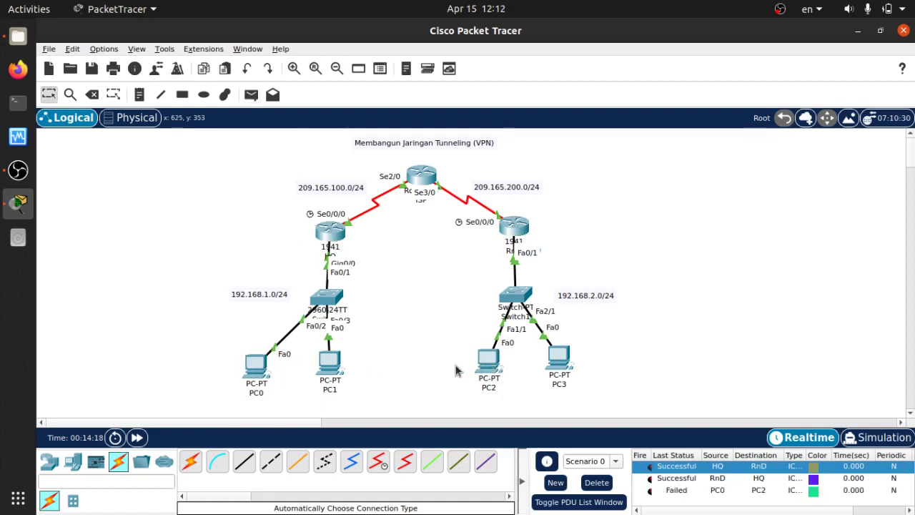
{"action": "left_click", "coordinate": [250, 94]}
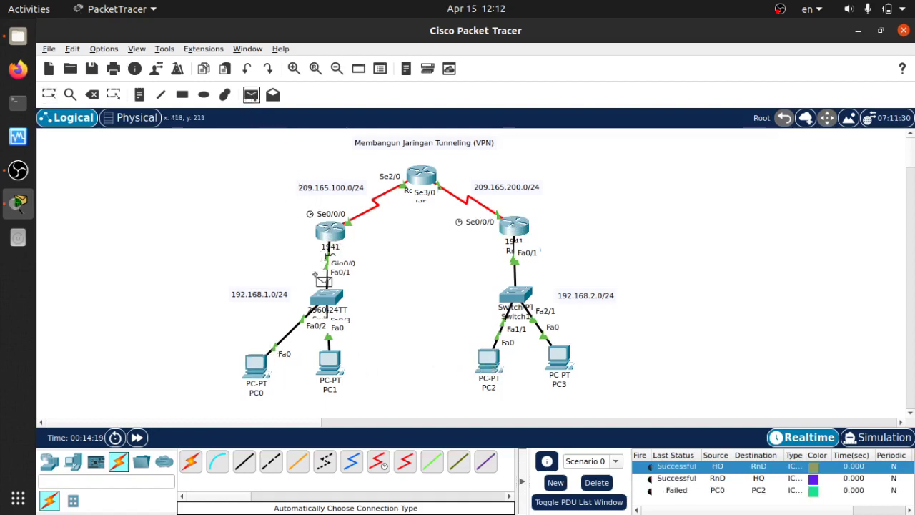
{"action": "left_click", "coordinate": [263, 369]}
{"action": "left_click", "coordinate": [488, 361]}
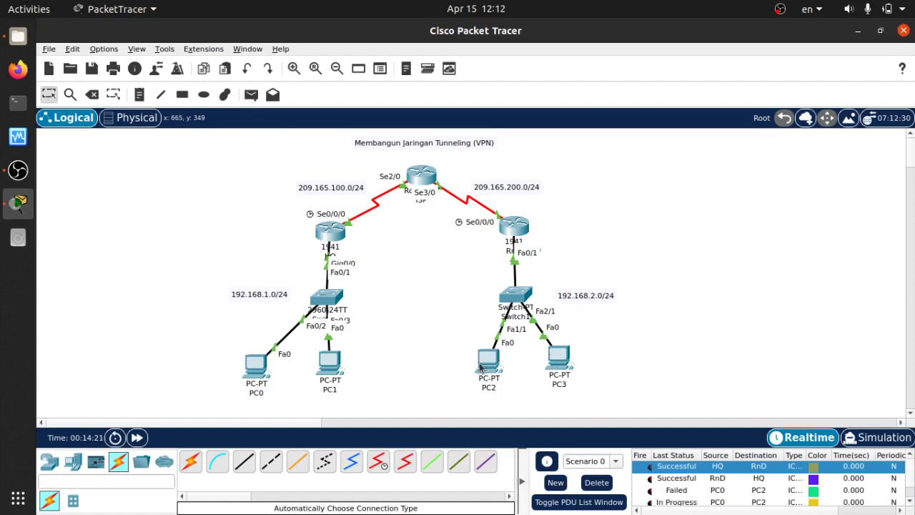
{"action": "left_click", "coordinate": [597, 482]}
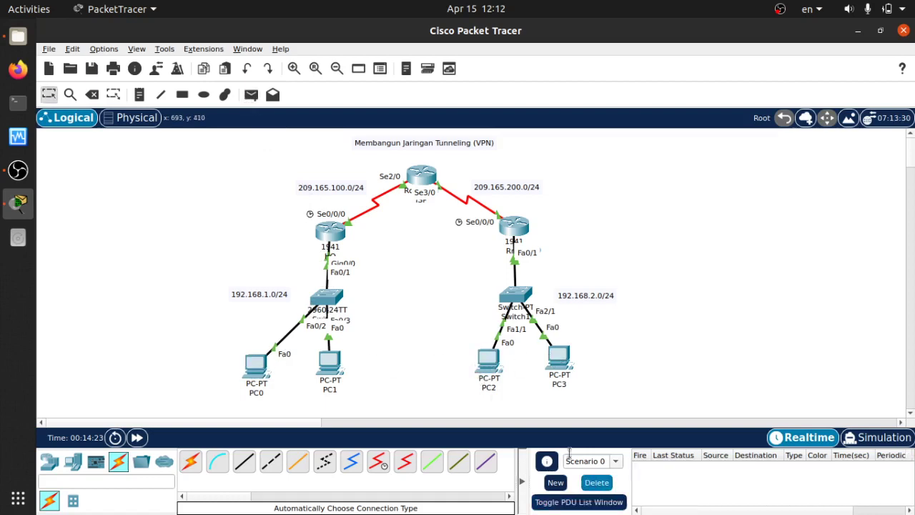
- Test connectivity across the two sites by sending a simple PDU from PC1 to PC2
{"action": "left_click", "coordinate": [250, 95]}
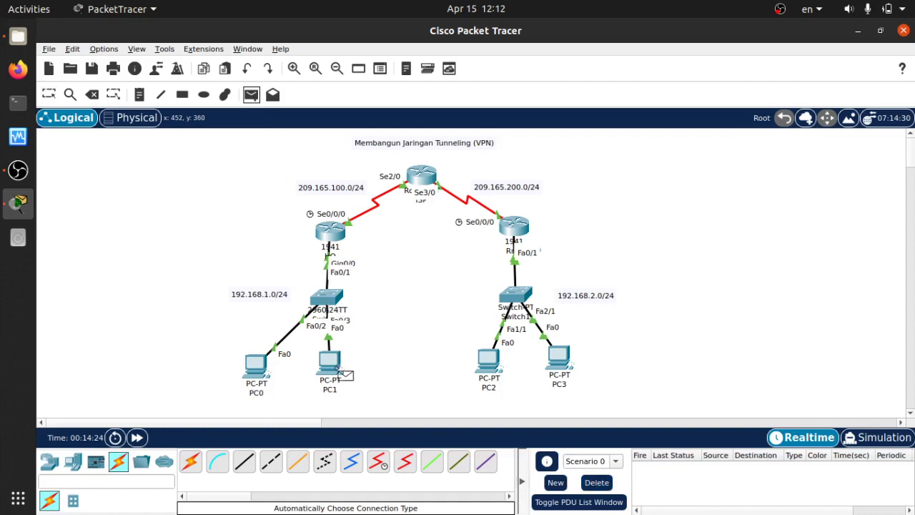
{"action": "left_click", "coordinate": [332, 365]}
{"action": "left_click", "coordinate": [494, 364]}
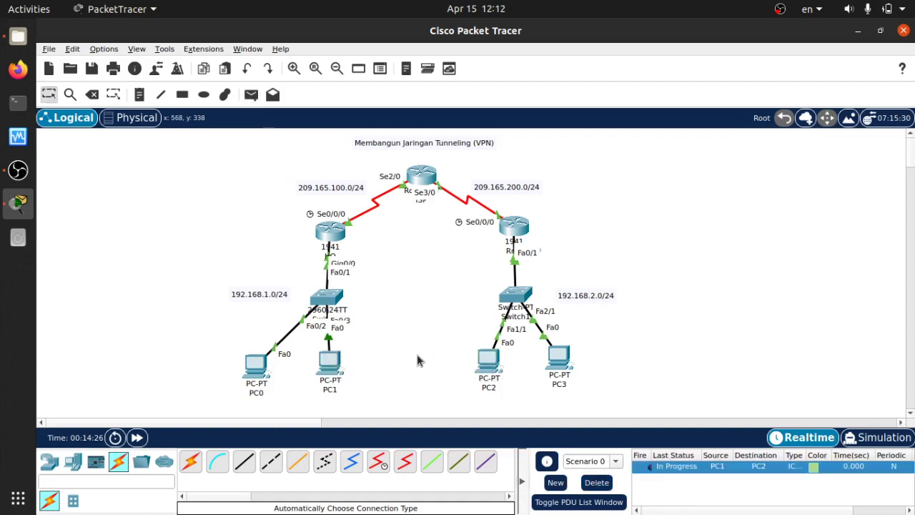
- Test connectivity from PC0 to PC3 with two simple PDUs and clear the scenario's PDU list
{"action": "left_click", "coordinate": [251, 94]}
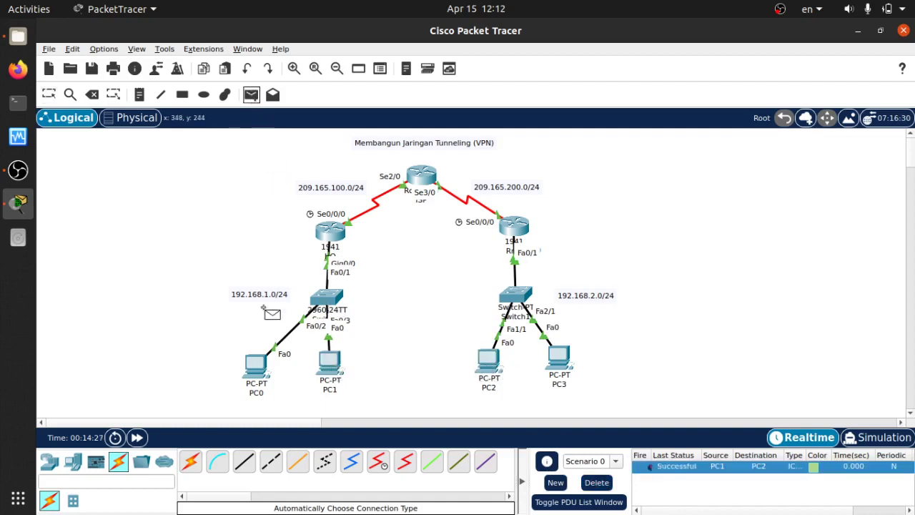
{"action": "left_click", "coordinate": [260, 364]}
{"action": "left_click", "coordinate": [559, 357]}
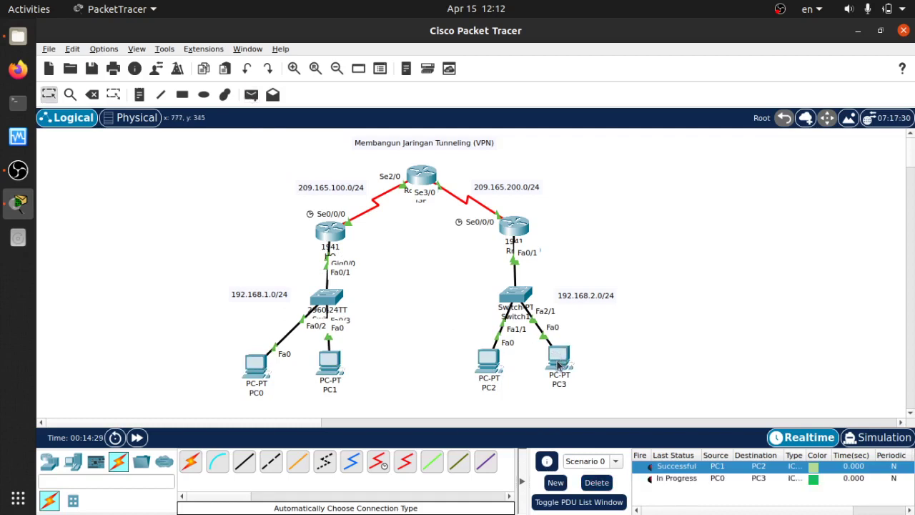
{"action": "left_click", "coordinate": [252, 95]}
{"action": "left_click", "coordinate": [255, 366]}
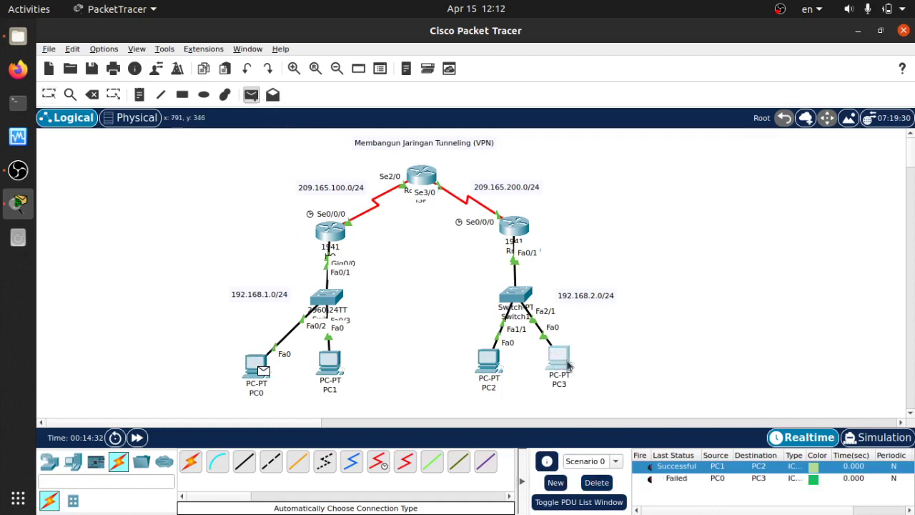
{"action": "left_click", "coordinate": [559, 357]}
{"action": "left_click", "coordinate": [596, 482]}
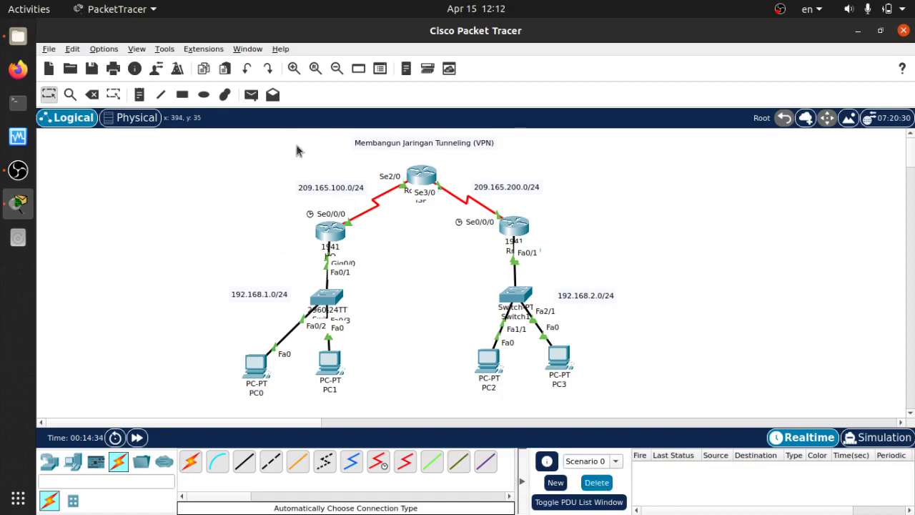
- Send a simple PDU from PC1 to a PC on the 192.168.2.0/24 network and clear the PDU list
{"action": "left_click", "coordinate": [251, 95]}
{"action": "left_click", "coordinate": [332, 355]}
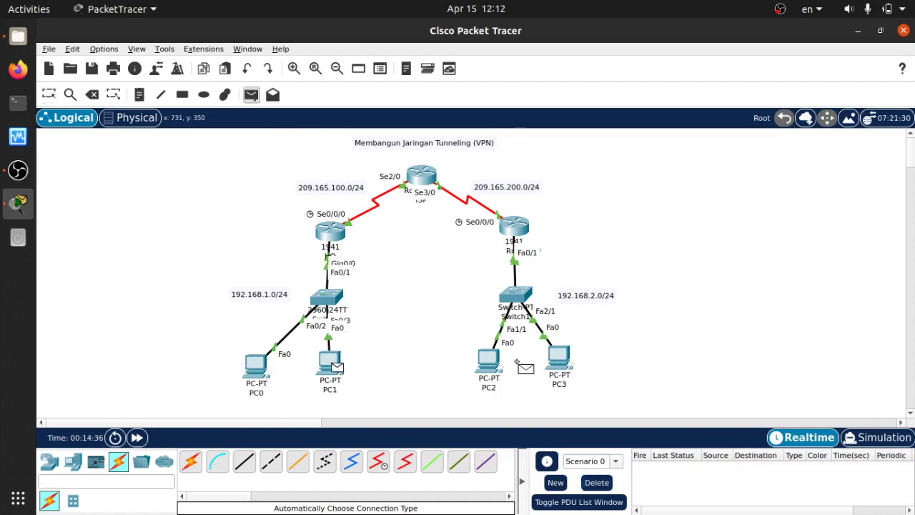
{"action": "left_click", "coordinate": [489, 361]}
{"action": "left_click", "coordinate": [597, 484]}
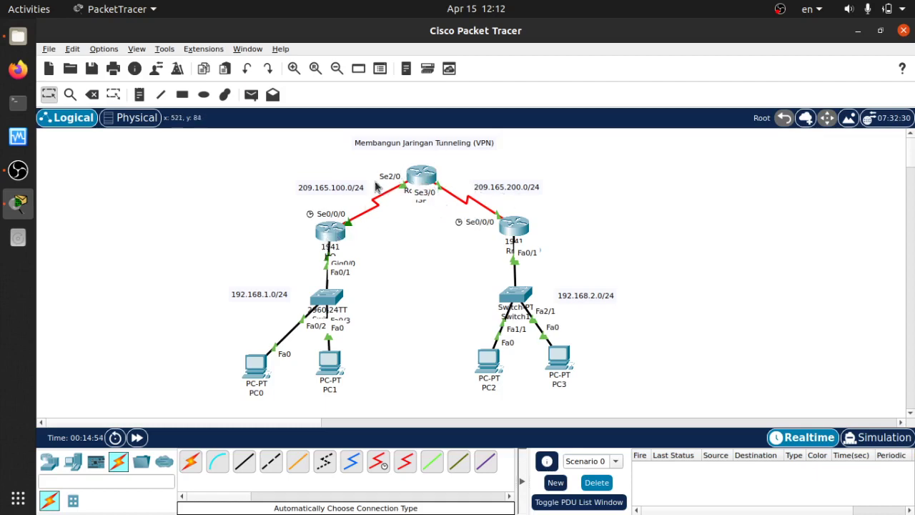
- Draw an unfilled rectangle with a black outline around the HQ, ISP and RnD routers
{"action": "left_click", "coordinate": [182, 94]}
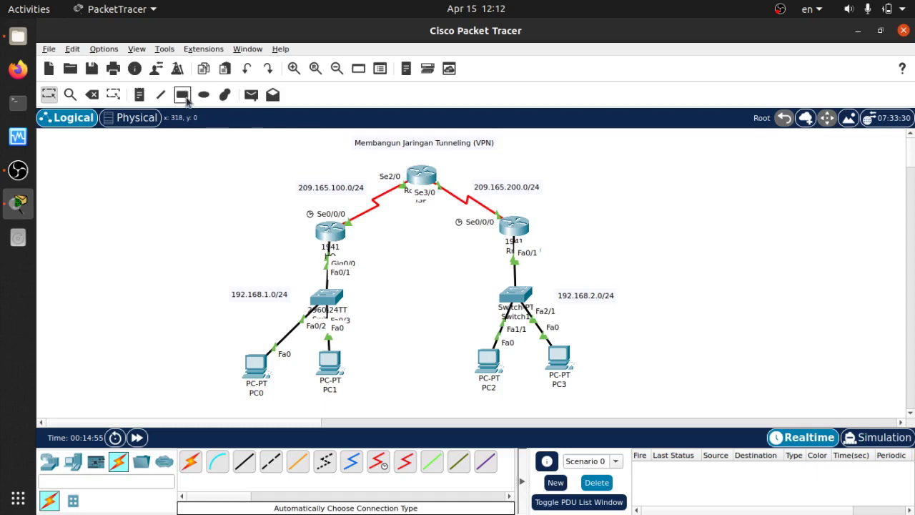
{"action": "left_click_drag", "start_coordinate": [265, 148], "coordinate": [578, 249]}
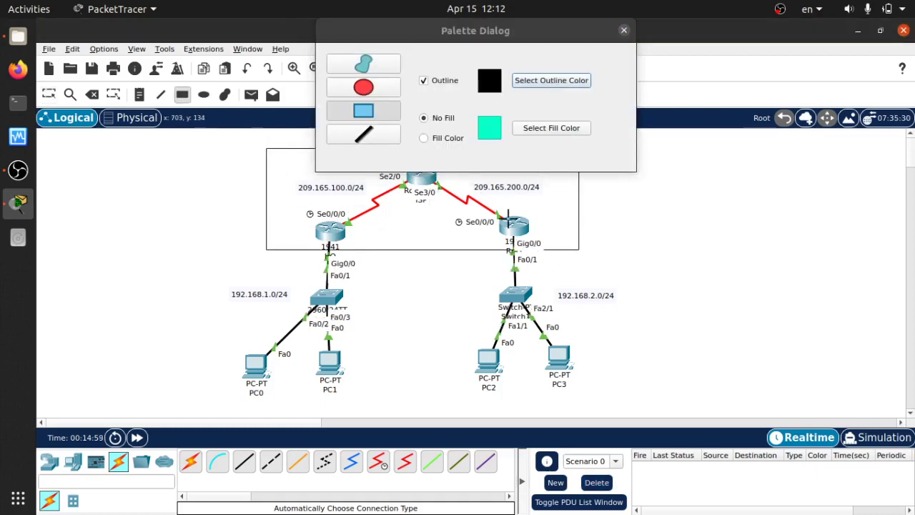
{"action": "left_click", "coordinate": [624, 30]}
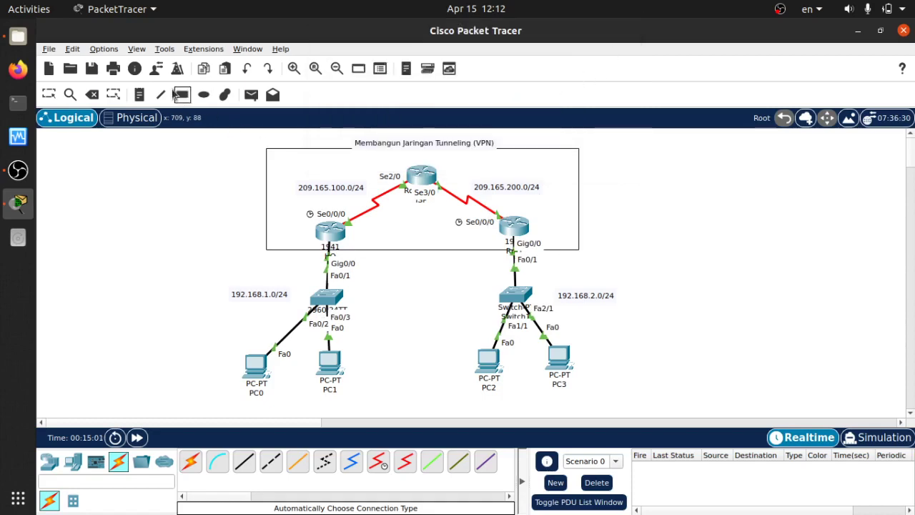
- Delete the rectangle drawn around the three routers and return to selection mode
{"action": "left_click", "coordinate": [91, 94]}
{"action": "left_click", "coordinate": [296, 168]}
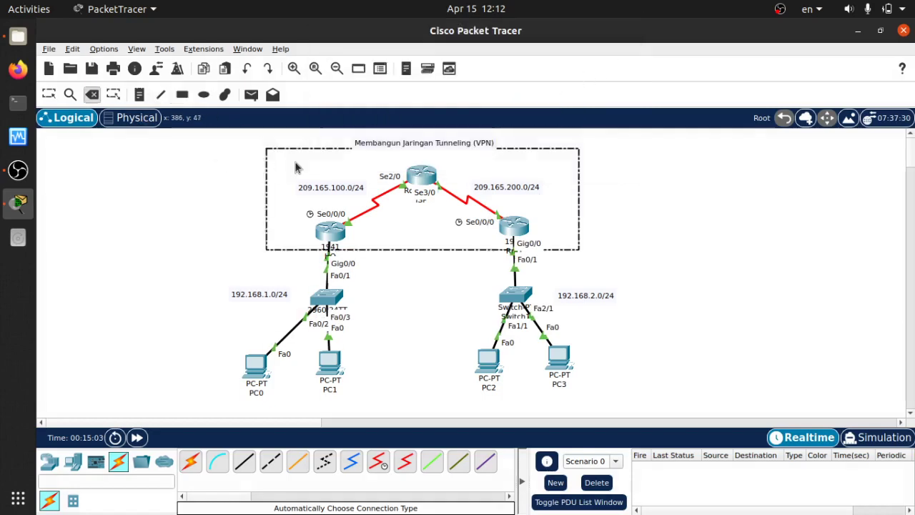
{"action": "left_click", "coordinate": [488, 298]}
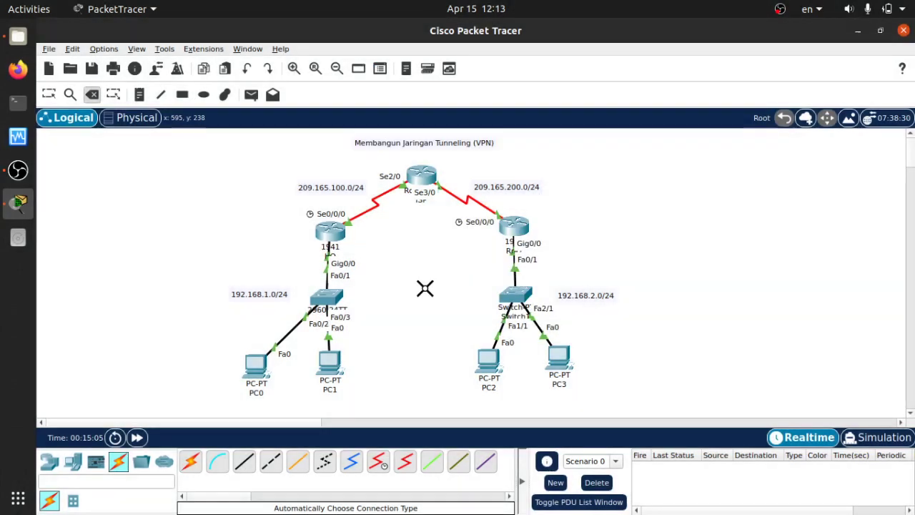
{"action": "key", "text": "Escape"}
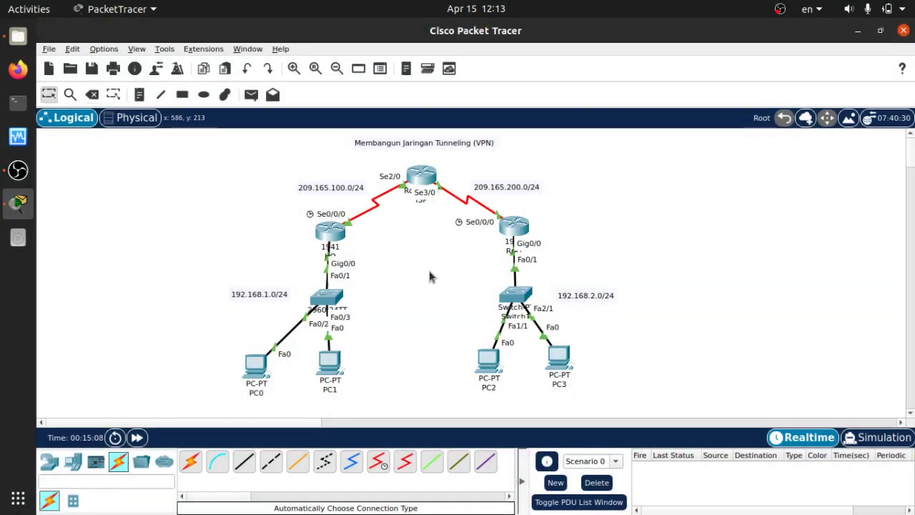
- Open the HQ router's command line at a fresh configuration prompt and reposition its window over the topology
{"action": "left_click", "coordinate": [326, 243]}
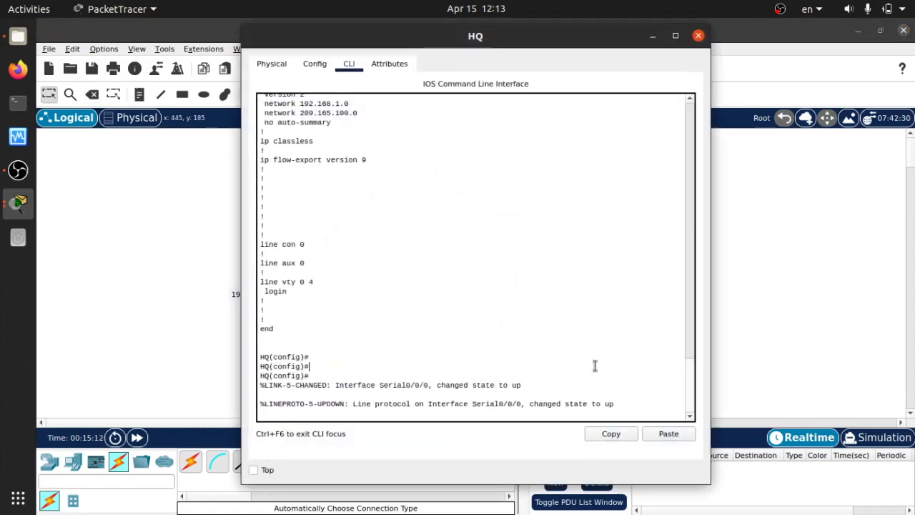
{"action": "key", "text": "Return"}
{"action": "key", "text": "Return"}
{"action": "key", "text": "Return"}
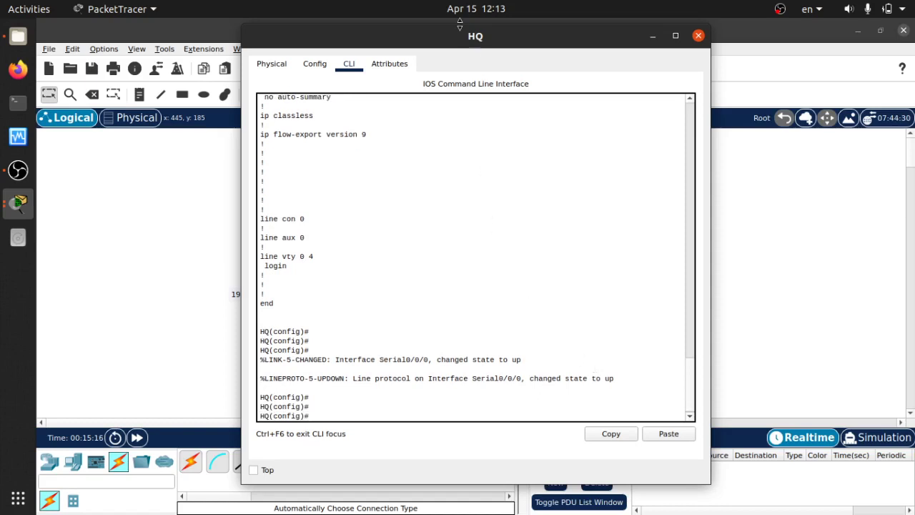
{"action": "left_click_drag", "start_coordinate": [469, 34], "coordinate": [474, 281]}
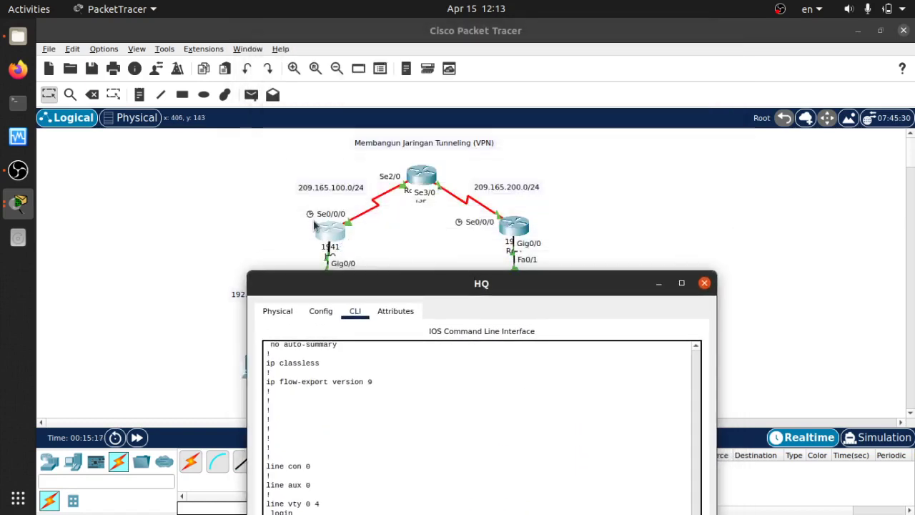
{"action": "left_click_drag", "start_coordinate": [484, 286], "coordinate": [573, 48]}
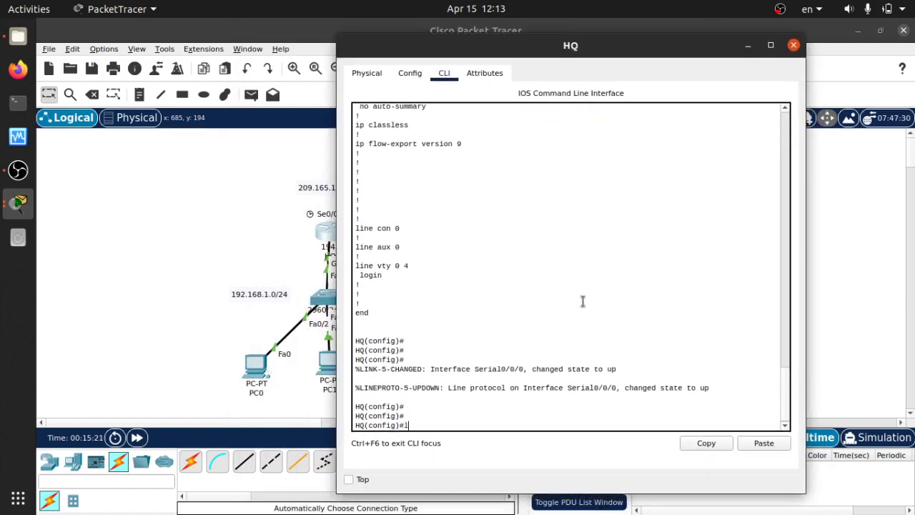
- Request the securityk9 technology package on the HQ router with "license boot module c1900 technology-package securityk9" and review the licence terms
{"action": "type", "text": "icense boot module c19"}
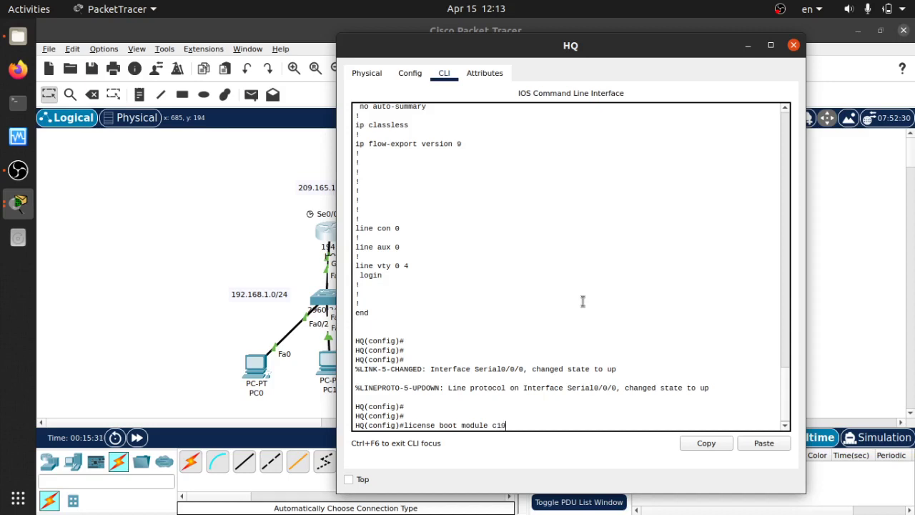
{"action": "type", "text": "00 technology "}
{"action": "type", "text": "package"}
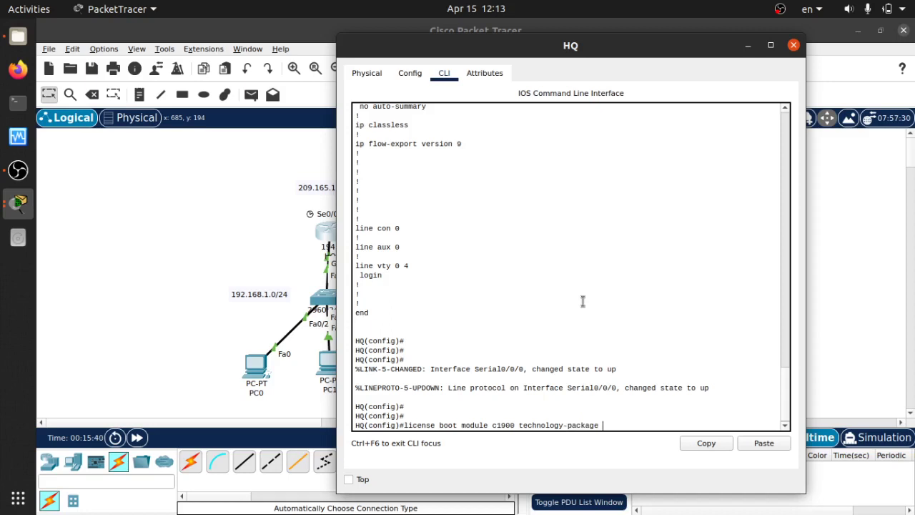
{"action": "type", "text": " securityk9"}
{"action": "key", "text": "Return"}
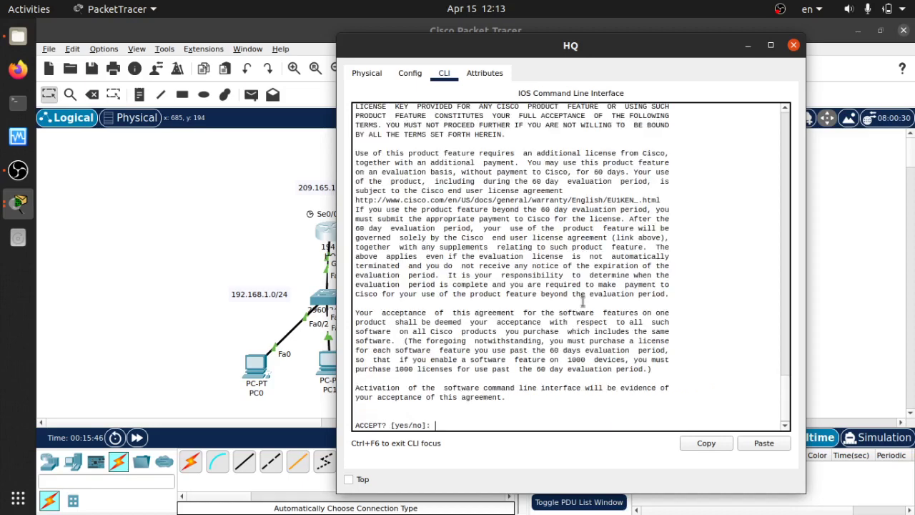
{"action": "scroll", "coordinate": [521, 241], "scroll_direction": "up", "scroll_amount": 4}
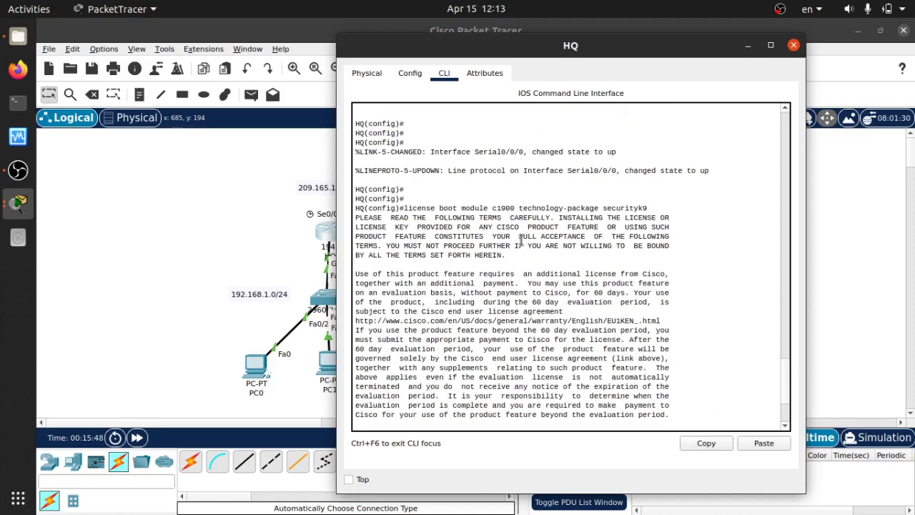
- Read through the securityk9 license agreement on the HQ router and accept it with yes
{"action": "scroll", "coordinate": [515, 244], "scroll_direction": "down", "scroll_amount": 3}
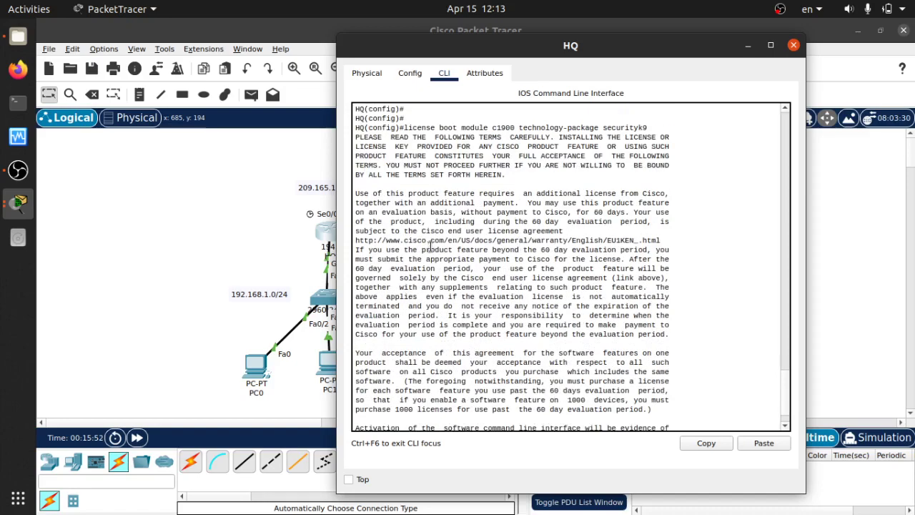
{"action": "scroll", "coordinate": [443, 241], "scroll_direction": "down", "scroll_amount": 2}
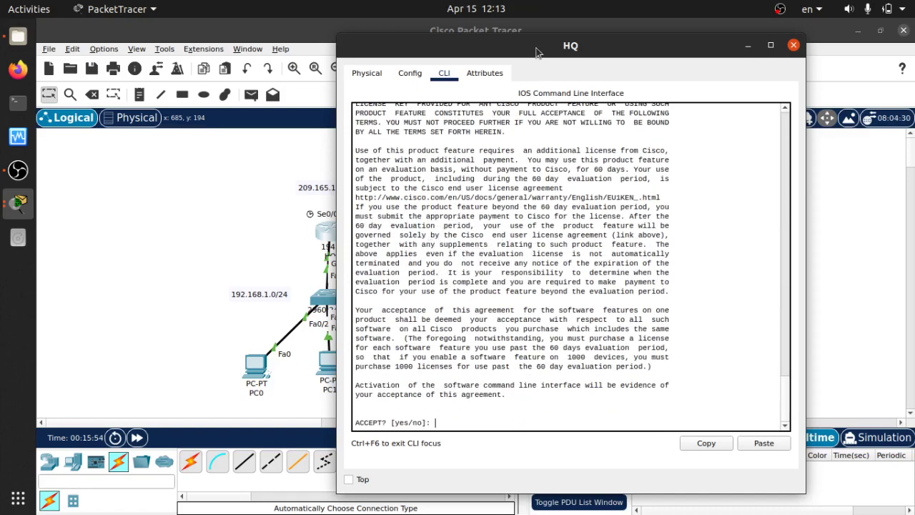
{"action": "left_click_drag", "start_coordinate": [537, 52], "coordinate": [671, 84]}
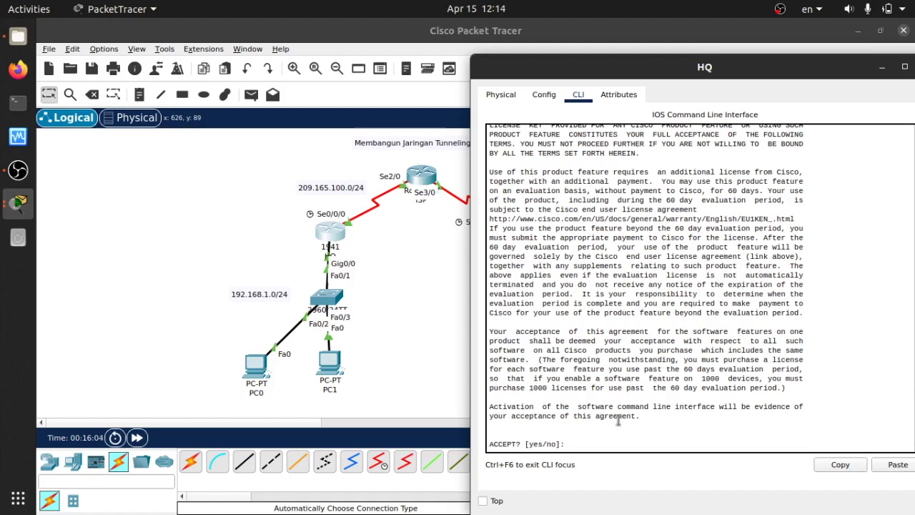
{"action": "key", "text": "Return"}
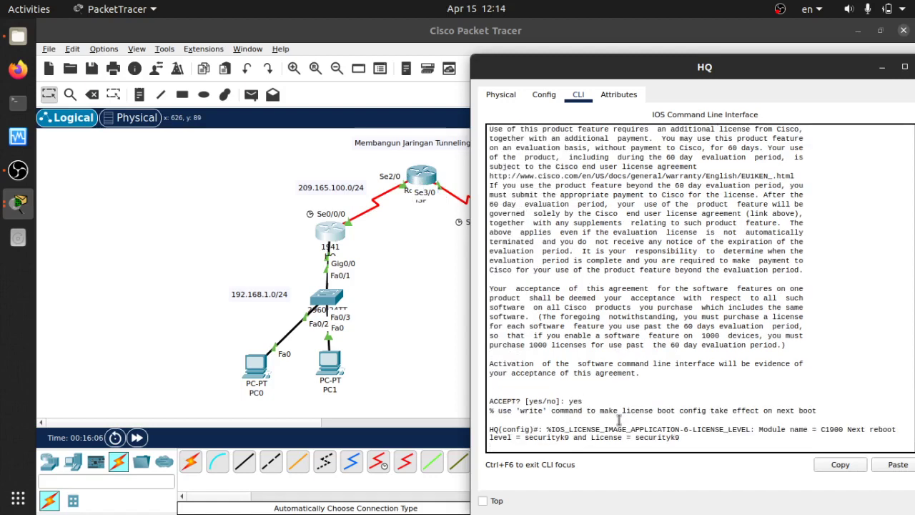
{"action": "key", "text": "Return"}
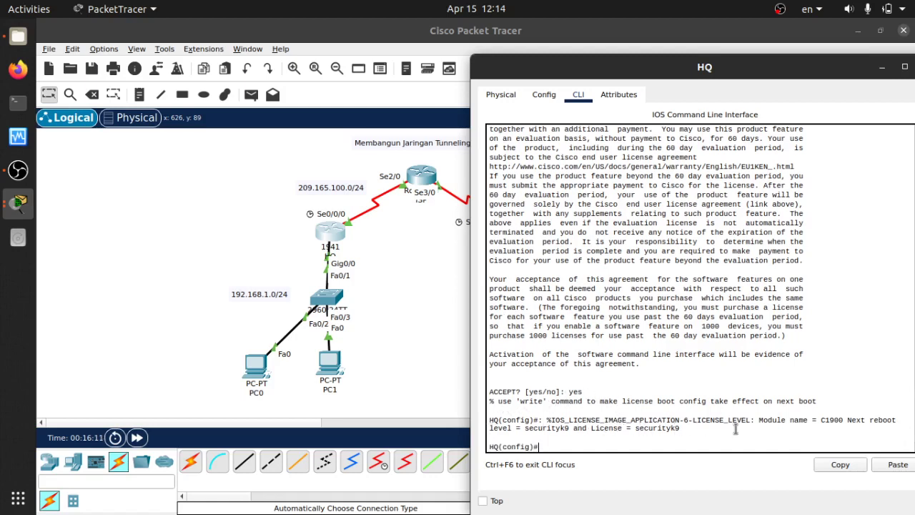
- Try to reload the HQ router from global configuration mode
{"action": "left_click_drag", "start_coordinate": [762, 425], "coordinate": [802, 421]}
{"action": "left_click", "coordinate": [830, 420]}
{"action": "type", "text": "reload"}
{"action": "key", "text": "Return"}
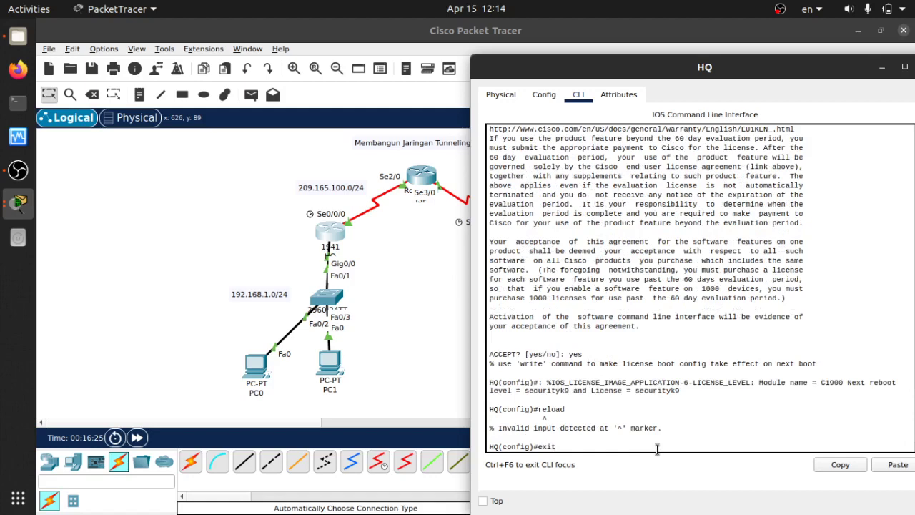
- Exit global configuration mode on HQ, reload the router with the modified configuration saved, and close its window
{"action": "key", "text": "Return"}
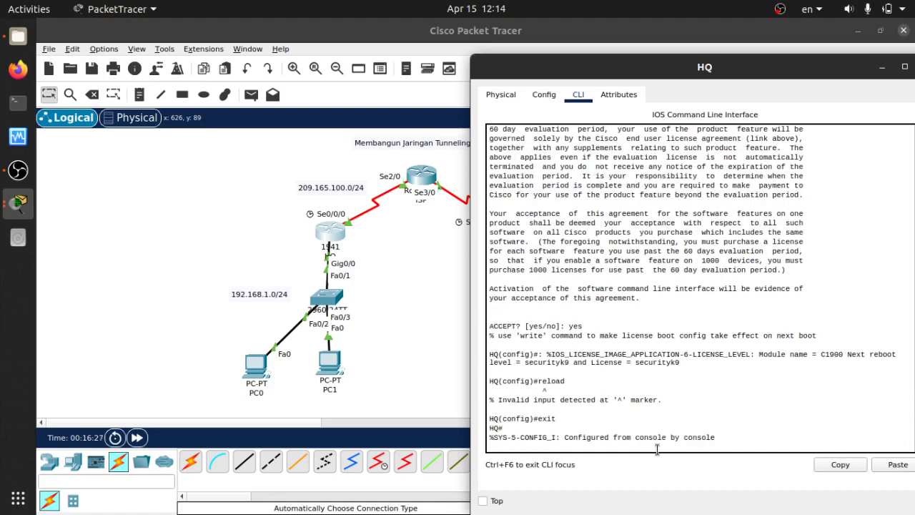
{"action": "type", "text": "relo"}
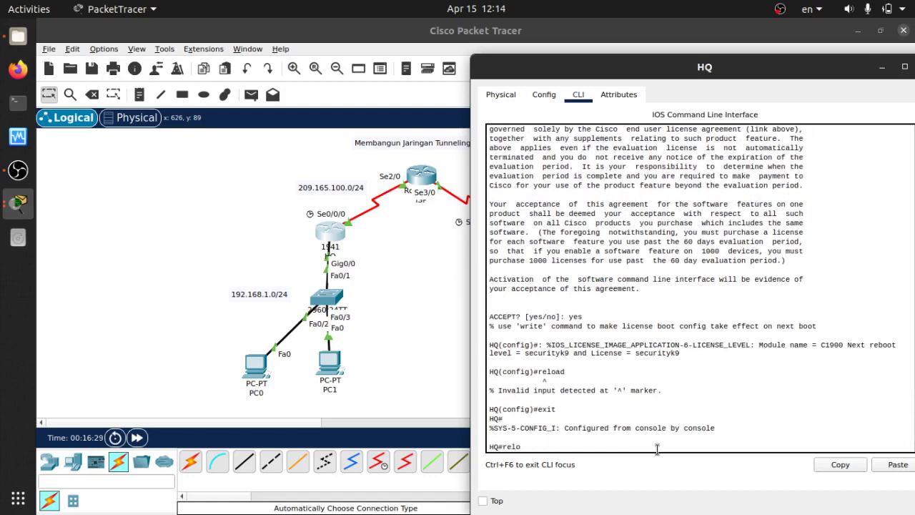
{"action": "type", "text": "ad"}
{"action": "key", "text": "Return"}
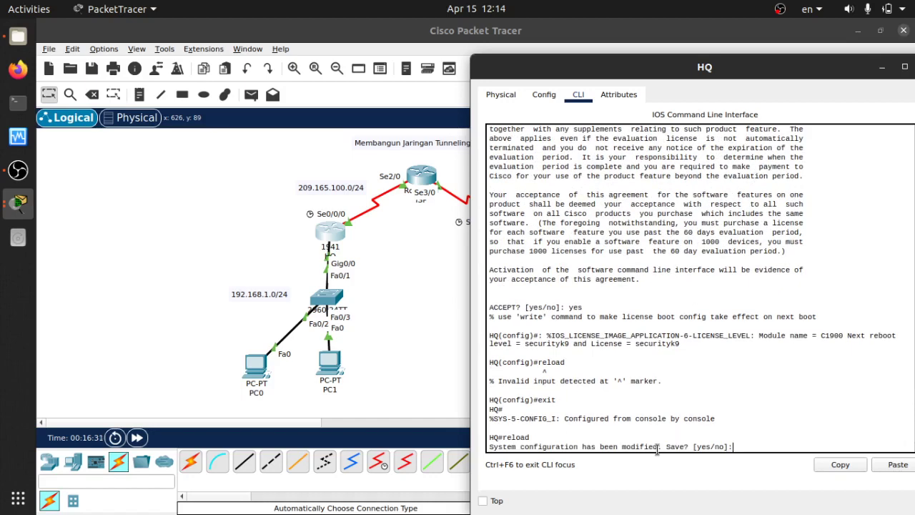
{"action": "type", "text": "yes"}
{"action": "key", "text": "Return"}
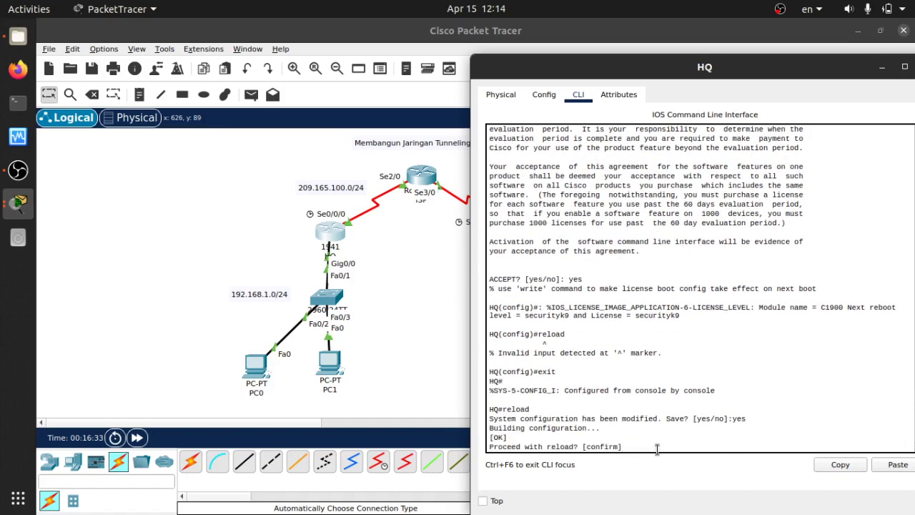
{"action": "key", "text": "Return"}
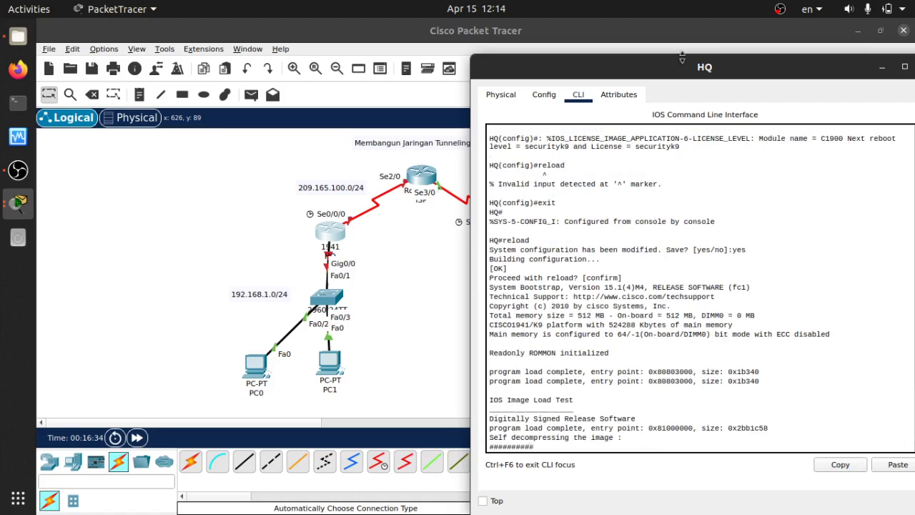
{"action": "left_click_drag", "start_coordinate": [700, 66], "coordinate": [444, 93]}
{"action": "left_click", "coordinate": [671, 93]}
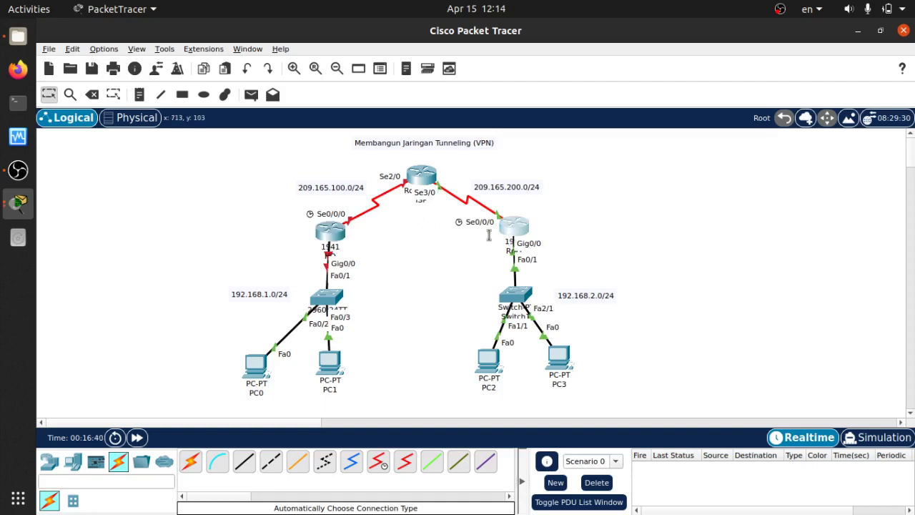
- Run license boot module c1900 technology-package securityk9 on the RnD router and accept the license agreement
{"action": "left_click", "coordinate": [511, 238]}
{"action": "key", "text": "Return"}
{"action": "key", "text": "Return"}
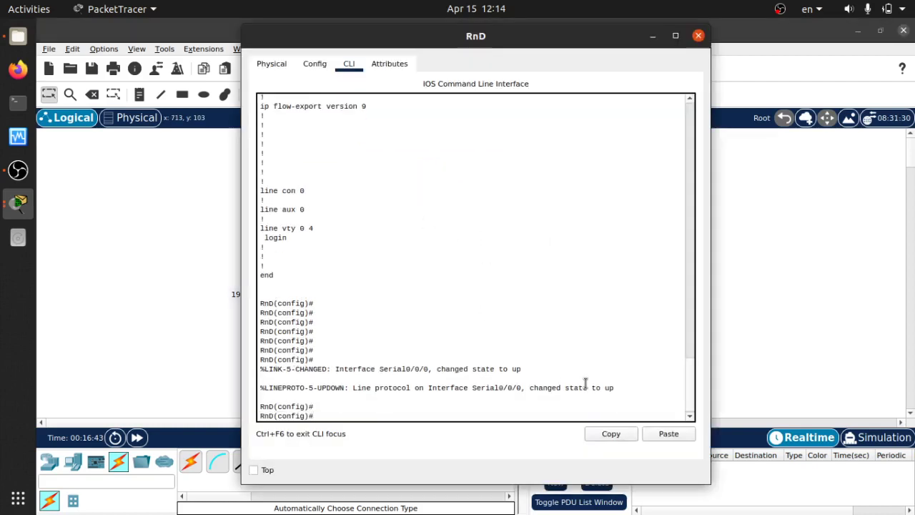
{"action": "left_click_drag", "start_coordinate": [531, 43], "coordinate": [583, 42]}
{"action": "type", "text": "li"}
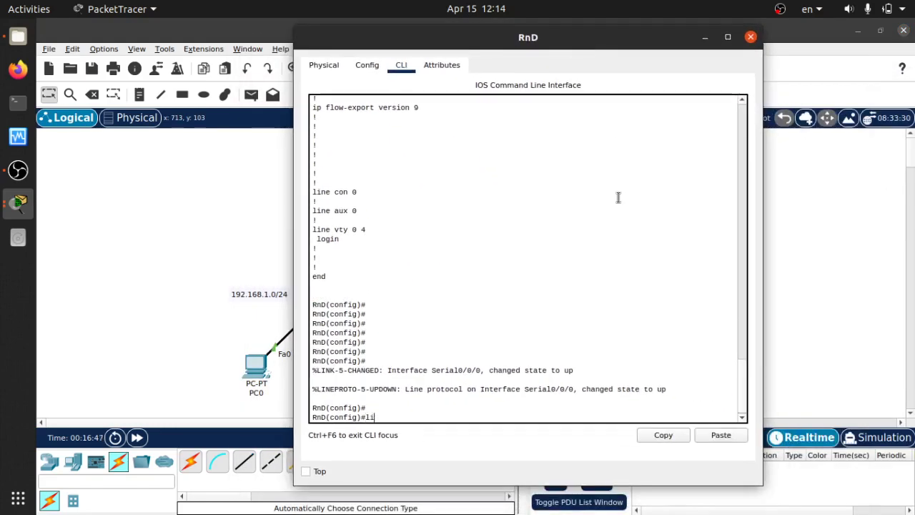
{"action": "type", "text": "cense boot module c1900 technot module"}
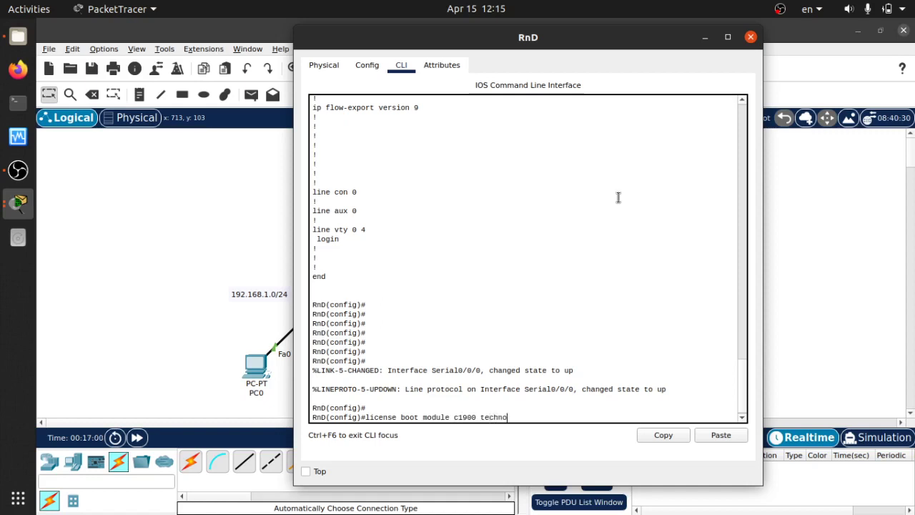
{"action": "type", "text": "logy-package security"}
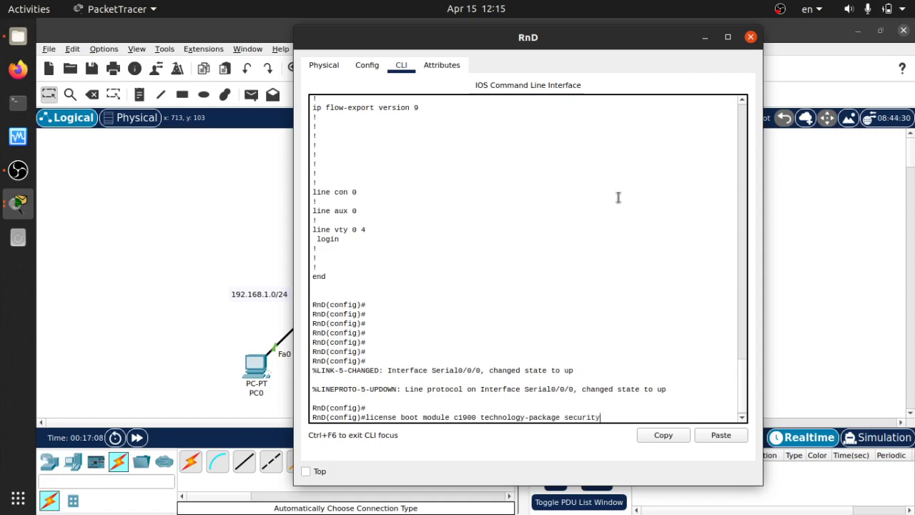
{"action": "type", "text": "k9"}
{"action": "key", "text": "Return"}
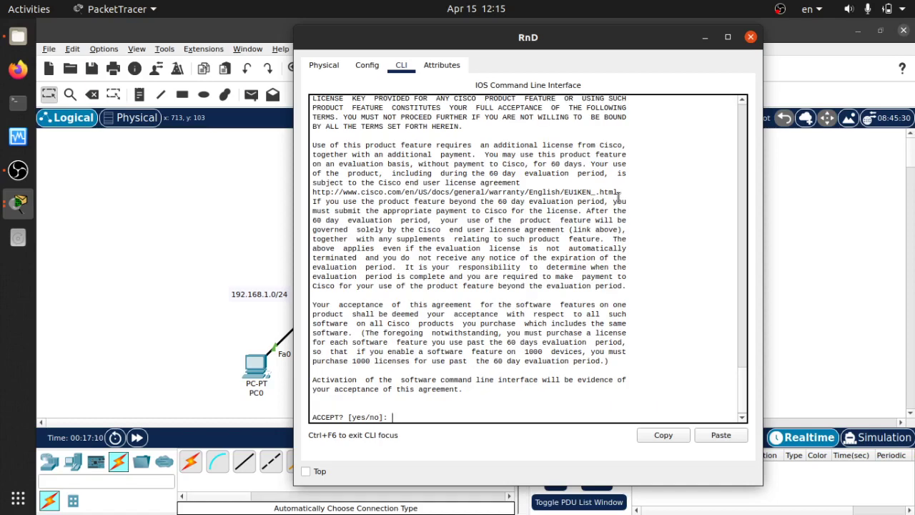
{"action": "type", "text": "yes"}
{"action": "key", "text": "Return"}
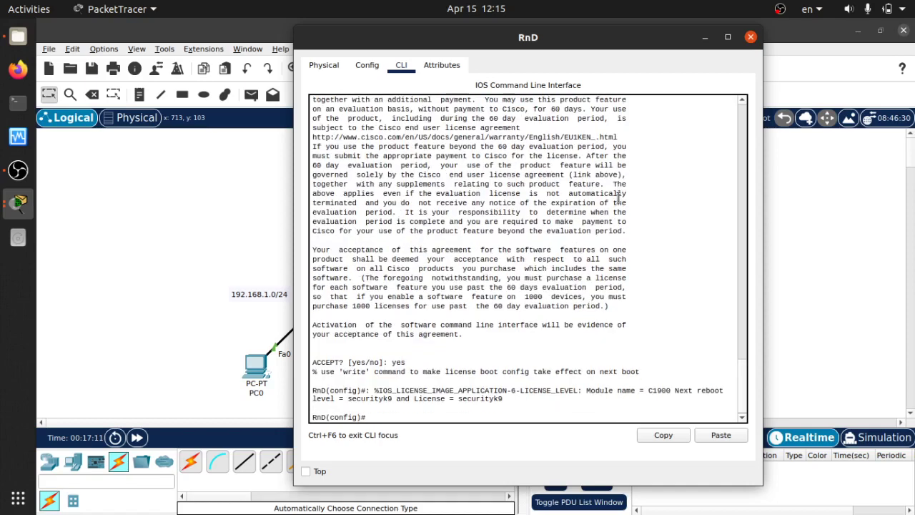
{"action": "key", "text": "Return"}
{"action": "key", "text": "Return"}
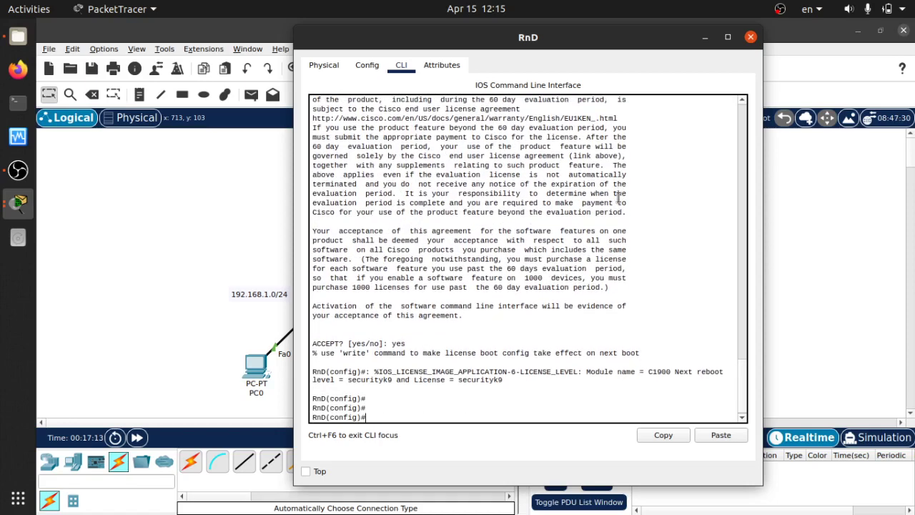
- List the available crypto command options in RnD's global configuration mode
{"action": "type", "text": "cryp"}
{"action": "key", "text": "Tab"}
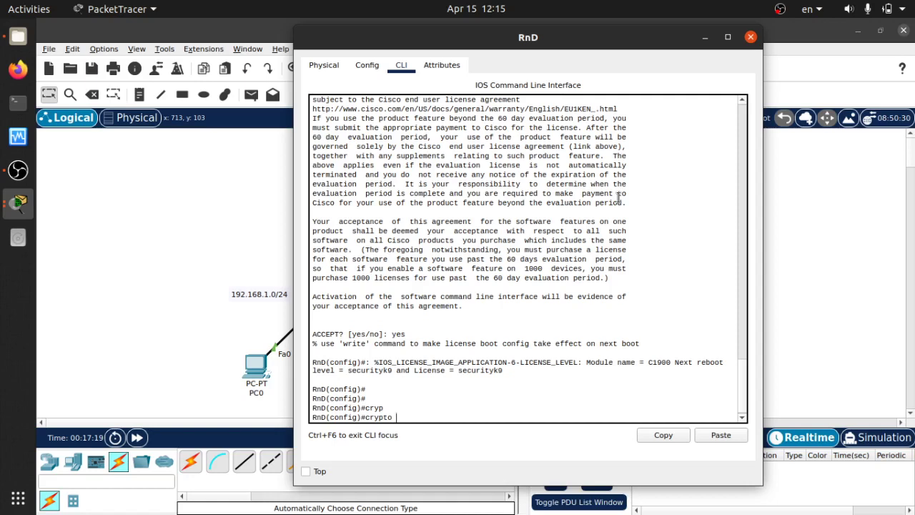
{"action": "type", "text": "?"}
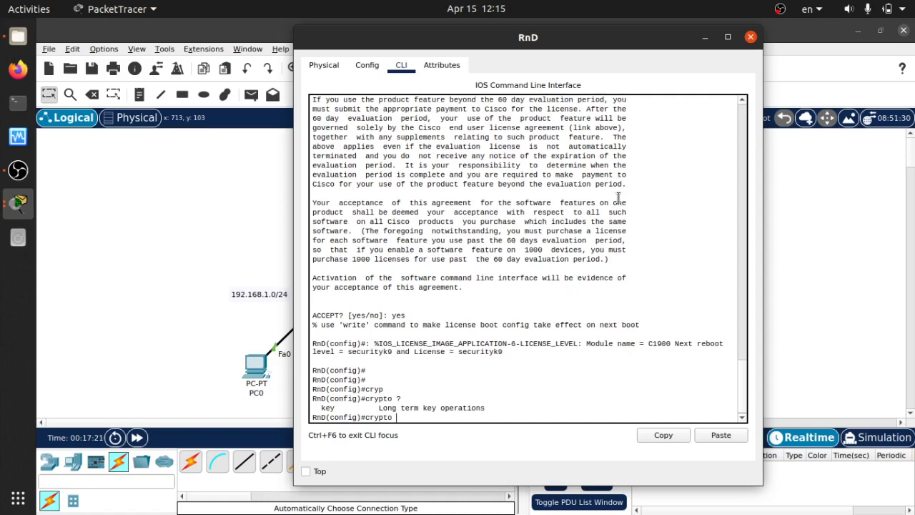
{"action": "left_click_drag", "start_coordinate": [313, 380], "coordinate": [334, 446]}
{"action": "left_click", "coordinate": [329, 416]}
{"action": "left_click", "coordinate": [419, 417]}
- Review the license command in RnD's terminal history, and clear the unfinished crypto command from the prompt
{"action": "scroll", "coordinate": [421, 285], "scroll_direction": "up", "scroll_amount": 10}
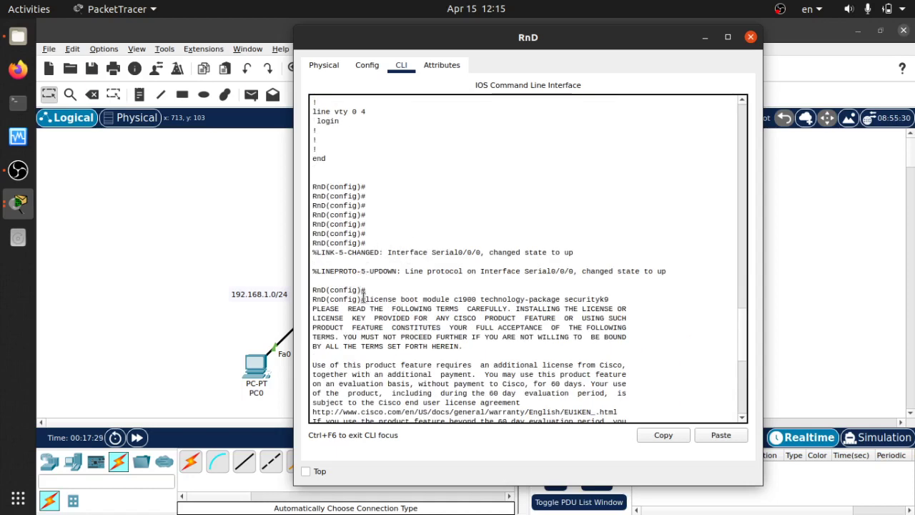
{"action": "left_click_drag", "start_coordinate": [364, 299], "coordinate": [641, 299]}
{"action": "scroll", "coordinate": [641, 299], "scroll_direction": "down", "scroll_amount": 10}
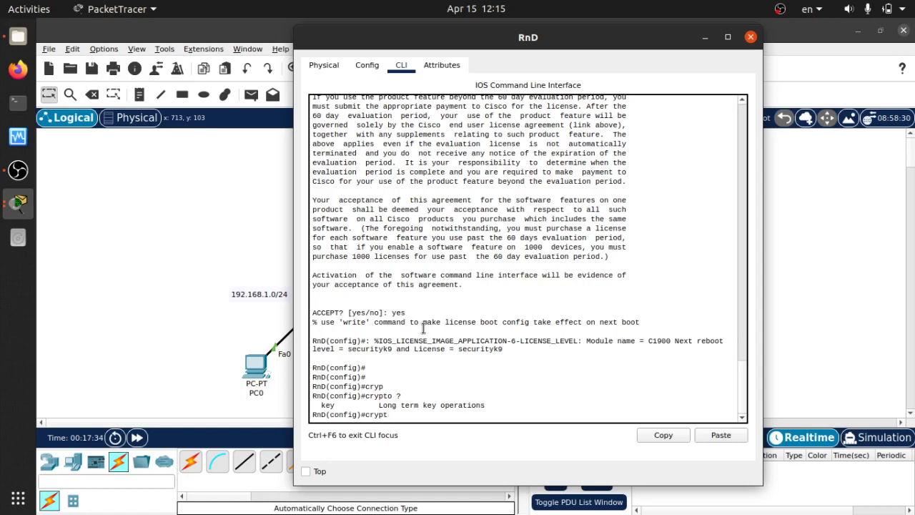
{"action": "key", "text": "BackSpace"}
{"action": "key", "text": "BackSpace"}
{"action": "key", "text": "BackSpace"}
{"action": "key", "text": "Return"}
{"action": "key", "text": "Return"}
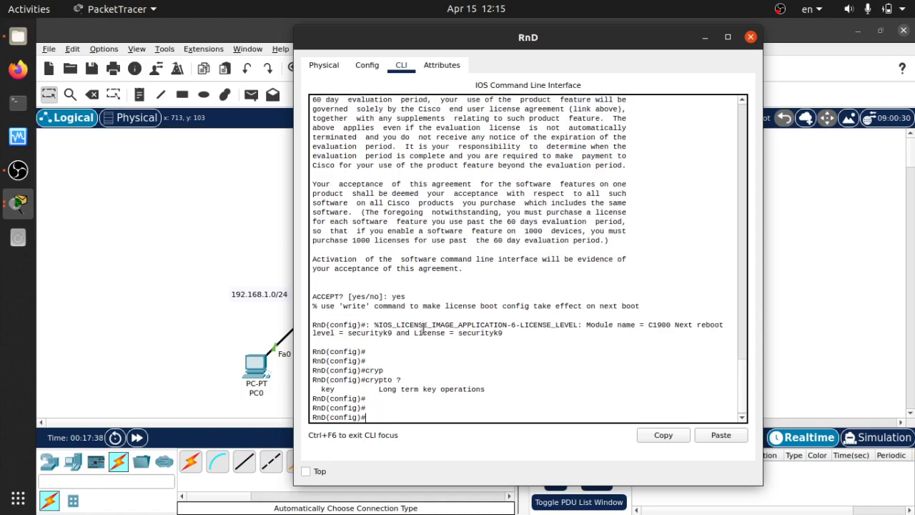
- Exit global configuration mode on RnD, reload the router with the modified configuration saved, and close its window
{"action": "type", "text": "exit"}
{"action": "key", "text": "Return"}
{"action": "key", "text": "Return"}
{"action": "key", "text": "Return"}
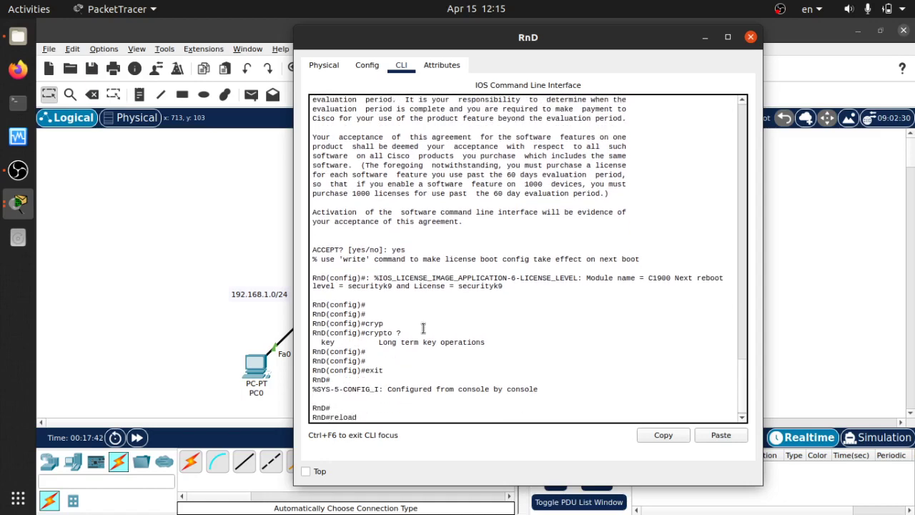
{"action": "key", "text": "Return"}
{"action": "type", "text": "yes"}
{"action": "key", "text": "Return"}
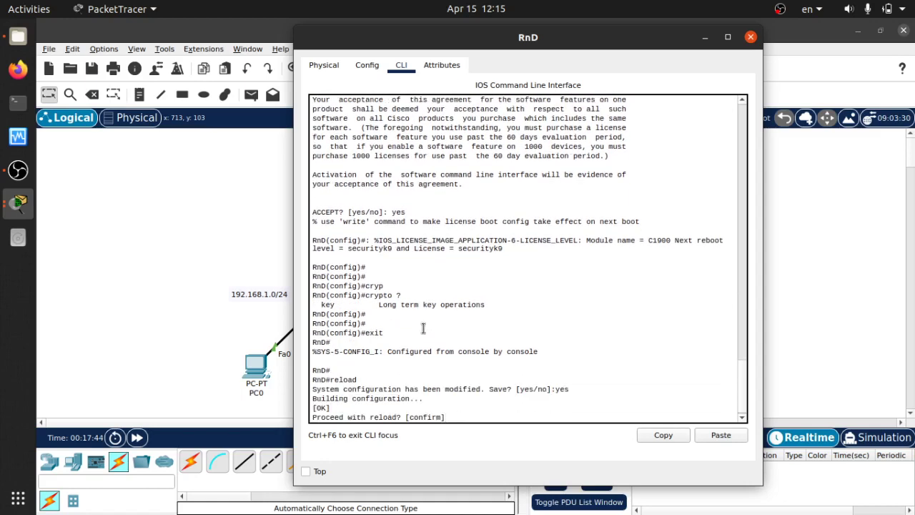
{"action": "key", "text": "Return"}
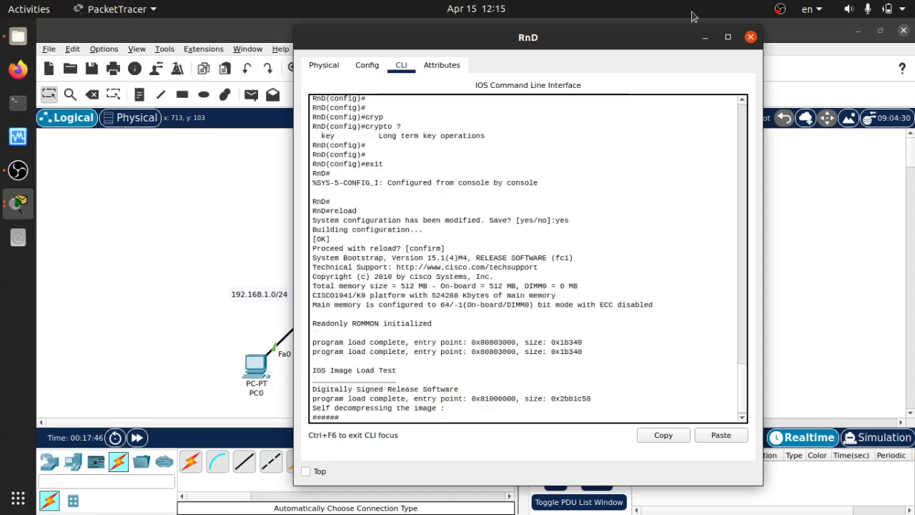
{"action": "left_click", "coordinate": [751, 37]}
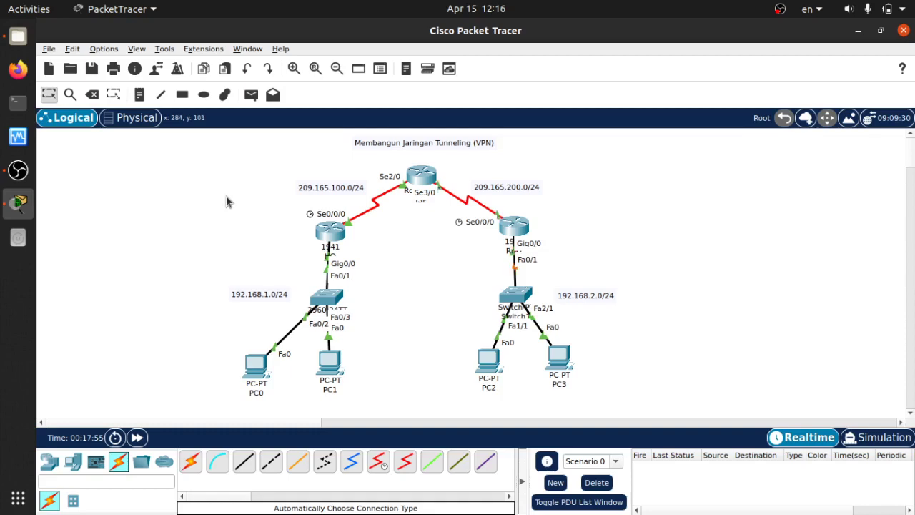
- Check the HQ router's console for its boot status, and fast-forward the simulation time
{"action": "left_click", "coordinate": [335, 241]}
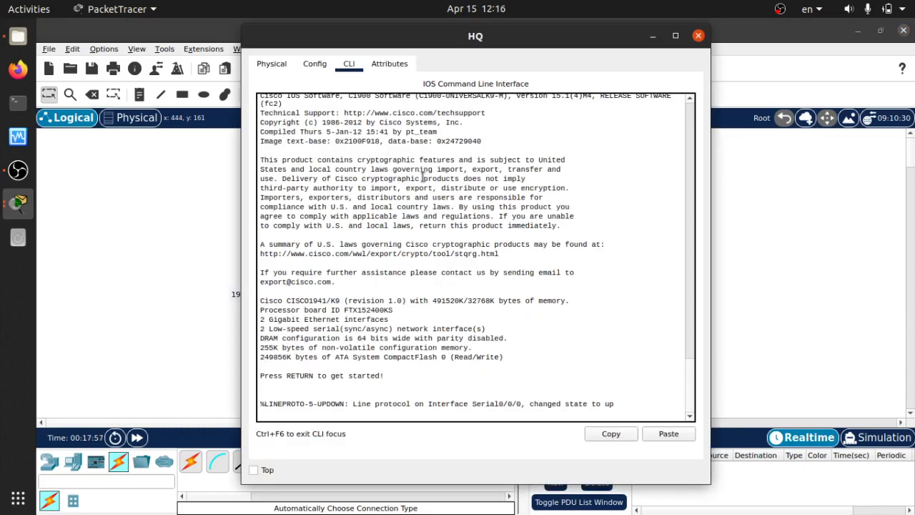
{"action": "left_click", "coordinate": [699, 35]}
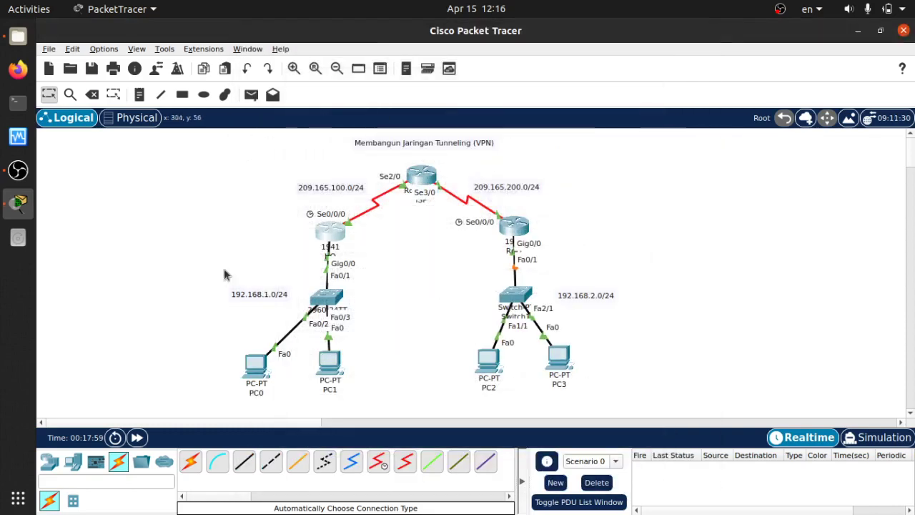
{"action": "left_click", "coordinate": [136, 443]}
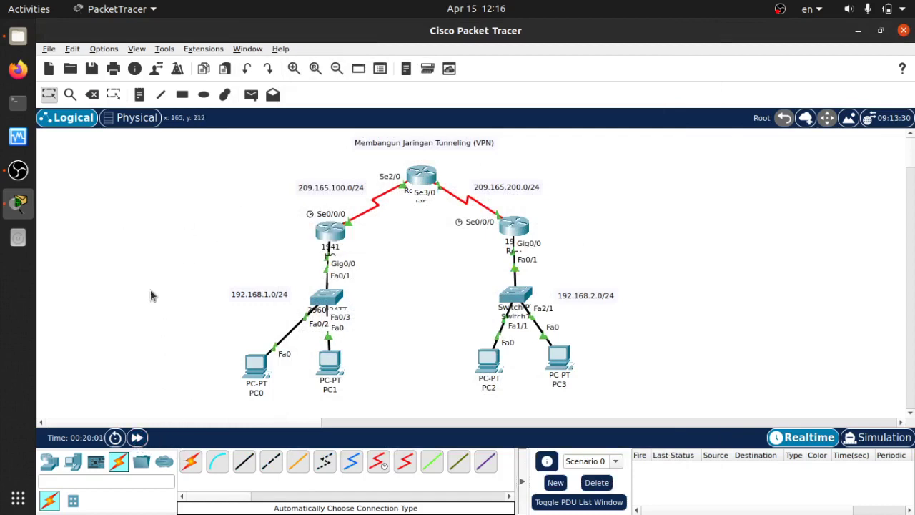
- Test connectivity by sending a simple PDU from PC0 to PC2 twice
{"action": "left_click", "coordinate": [251, 96]}
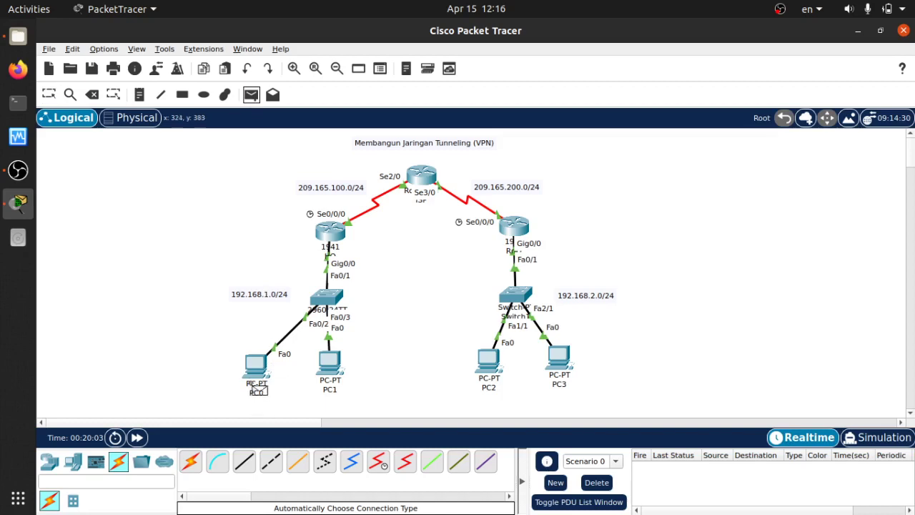
{"action": "left_click", "coordinate": [256, 368]}
{"action": "left_click", "coordinate": [493, 361]}
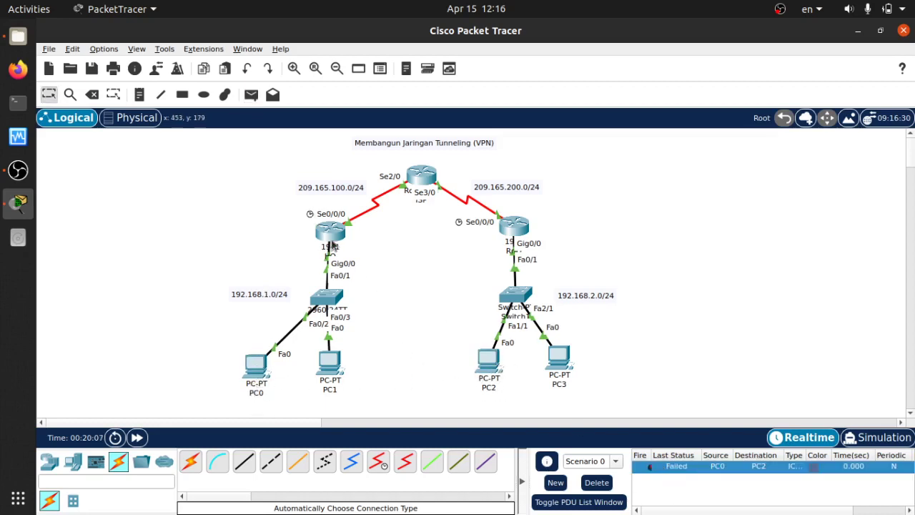
{"action": "left_click", "coordinate": [251, 96]}
{"action": "left_click", "coordinate": [257, 368]}
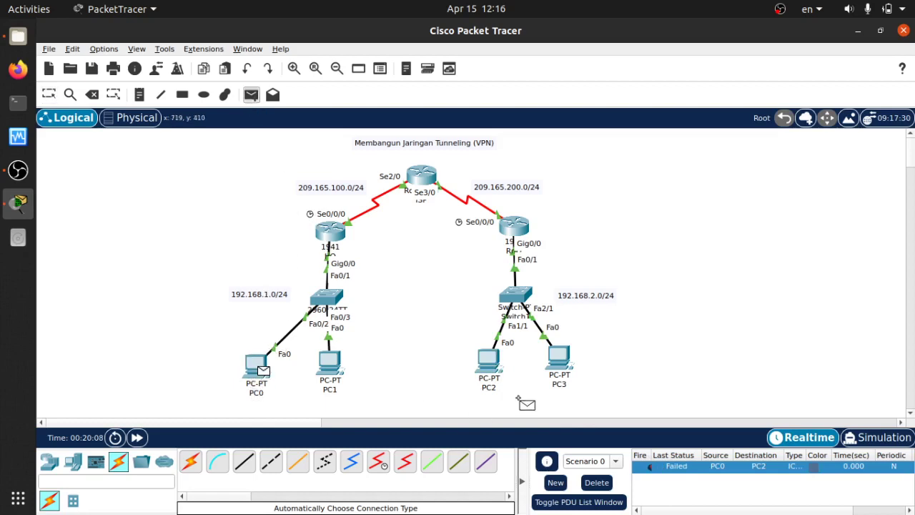
{"action": "left_click", "coordinate": [490, 361]}
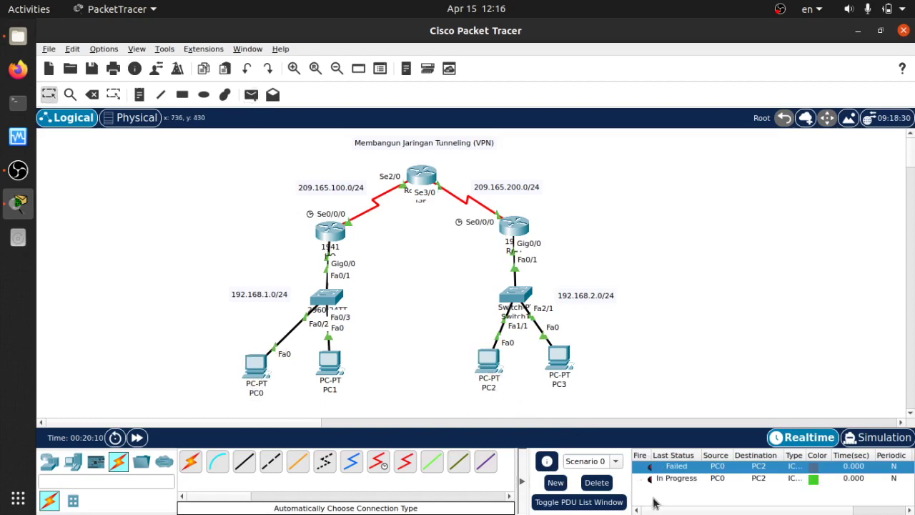
- Clear the existing PDU results and test connectivity by sending a simple PDU from PC0 to PC2
{"action": "left_click", "coordinate": [597, 483]}
{"action": "left_click", "coordinate": [252, 95]}
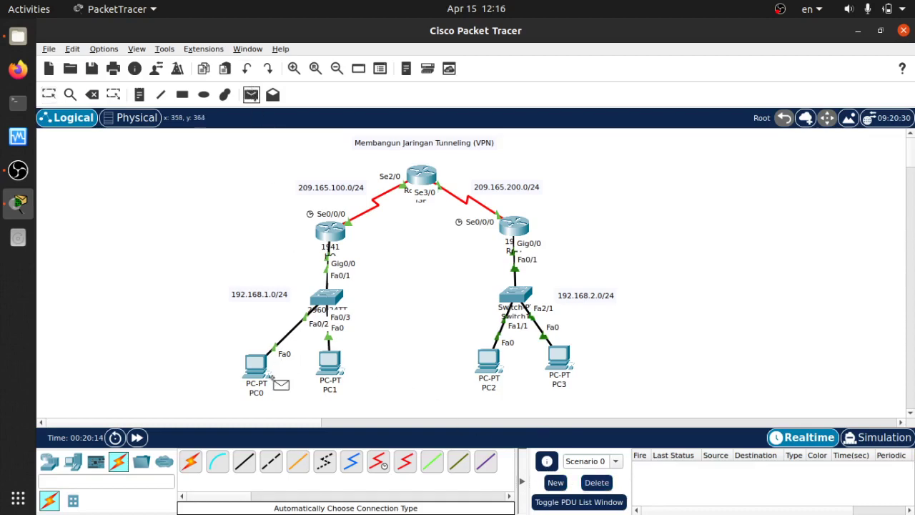
{"action": "left_click", "coordinate": [257, 366]}
{"action": "left_click", "coordinate": [492, 365]}
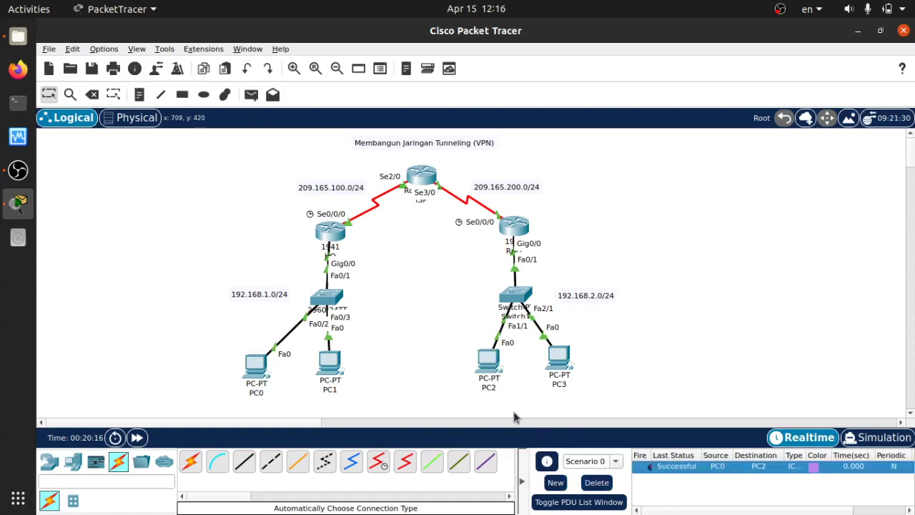
- Test connectivity by sending a simple PDU from PC1 to PC2 twice
{"action": "left_click", "coordinate": [251, 95]}
{"action": "left_click", "coordinate": [328, 364]}
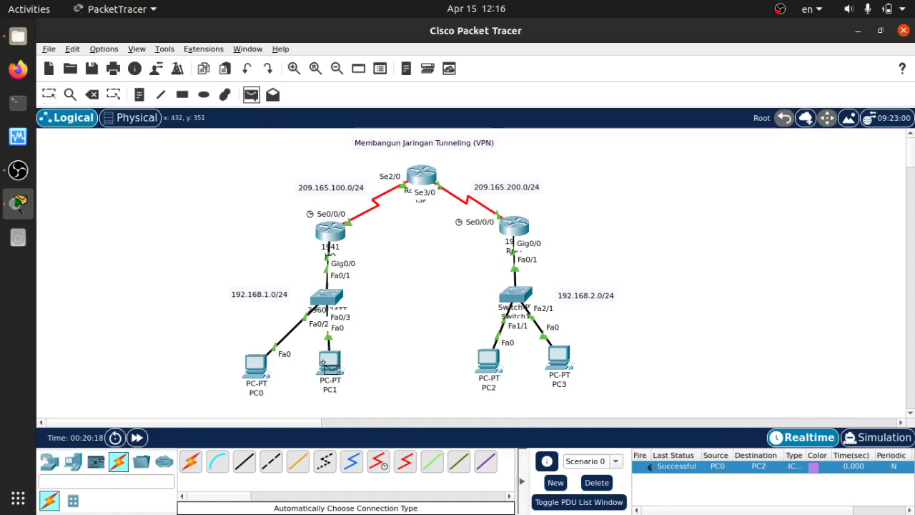
{"action": "left_click", "coordinate": [490, 365]}
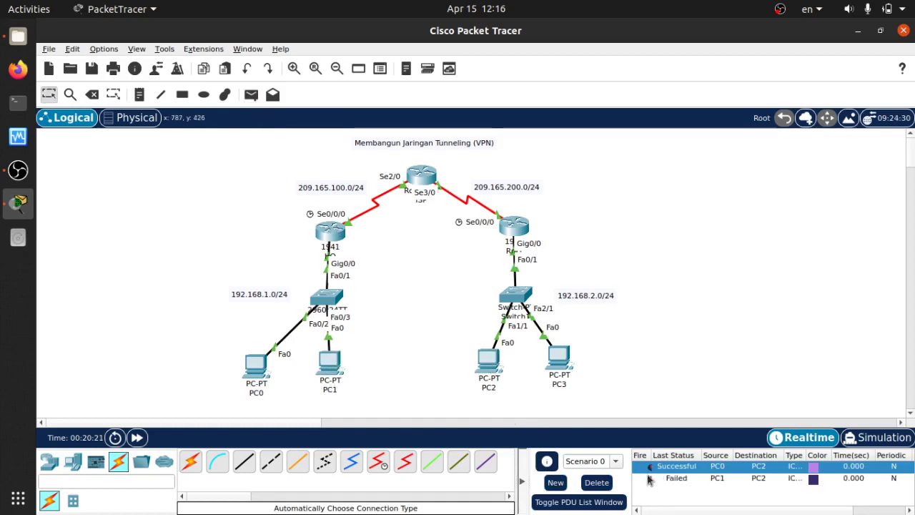
{"action": "left_click", "coordinate": [251, 94]}
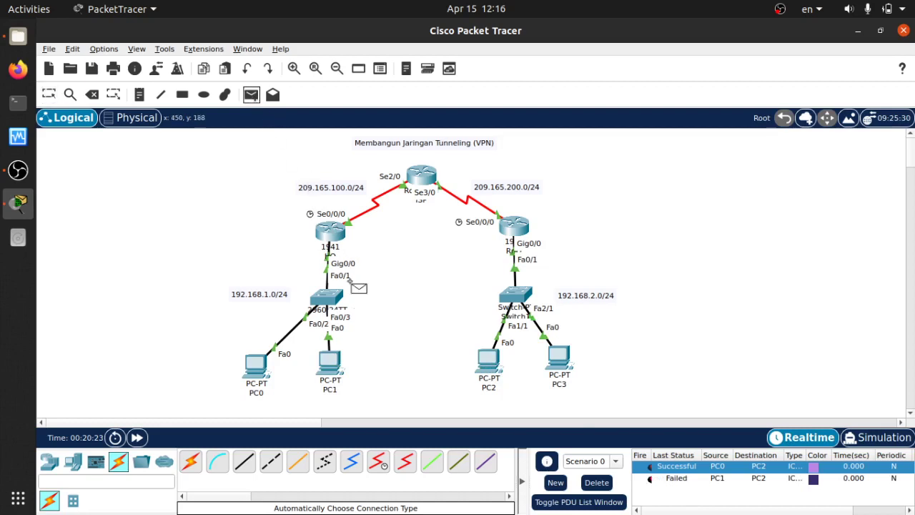
{"action": "left_click", "coordinate": [336, 366]}
{"action": "left_click", "coordinate": [492, 363]}
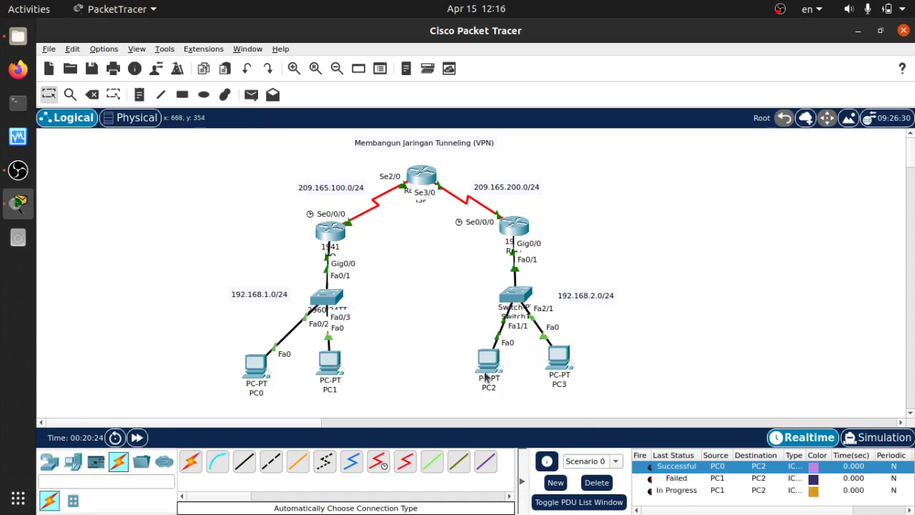
- Test connectivity from PC1 to PC3 with a simple PDU twice, clearing the PDU results before and after each test
{"action": "left_click", "coordinate": [600, 480]}
{"action": "left_click", "coordinate": [251, 94]}
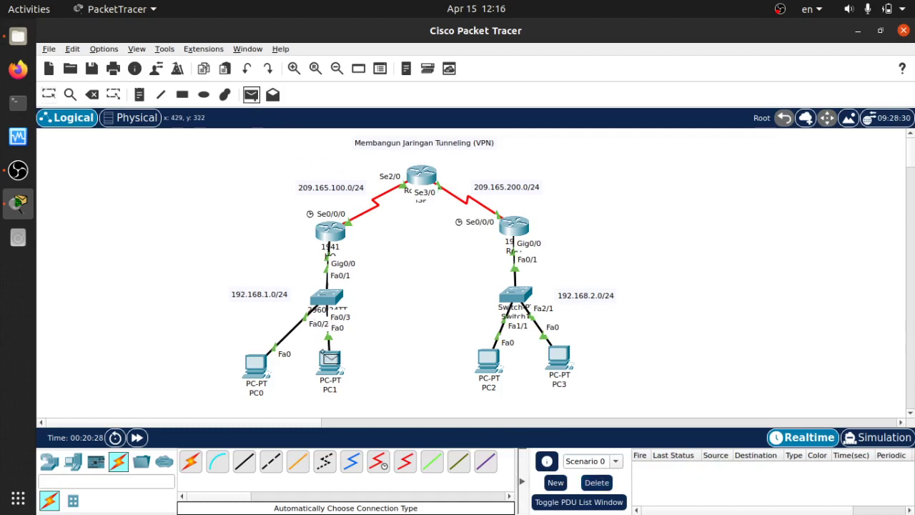
{"action": "left_click", "coordinate": [334, 363]}
{"action": "left_click", "coordinate": [554, 354]}
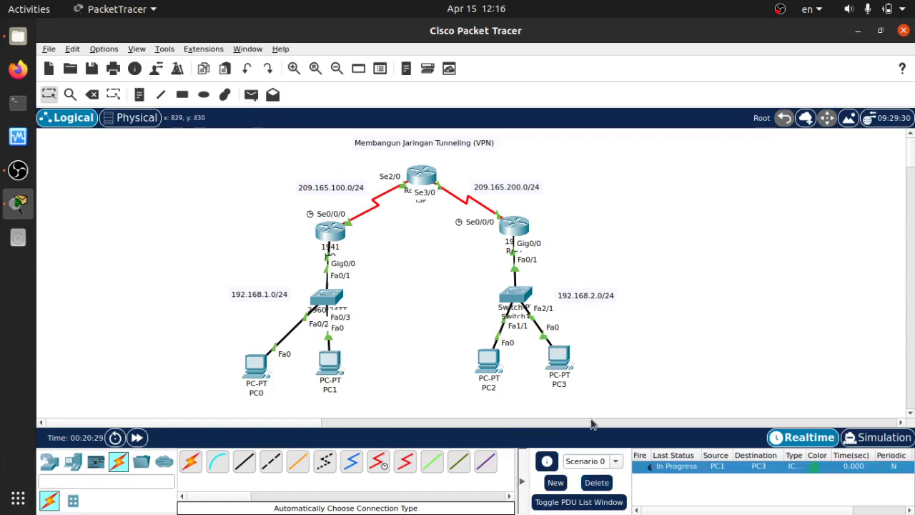
{"action": "left_click", "coordinate": [593, 482]}
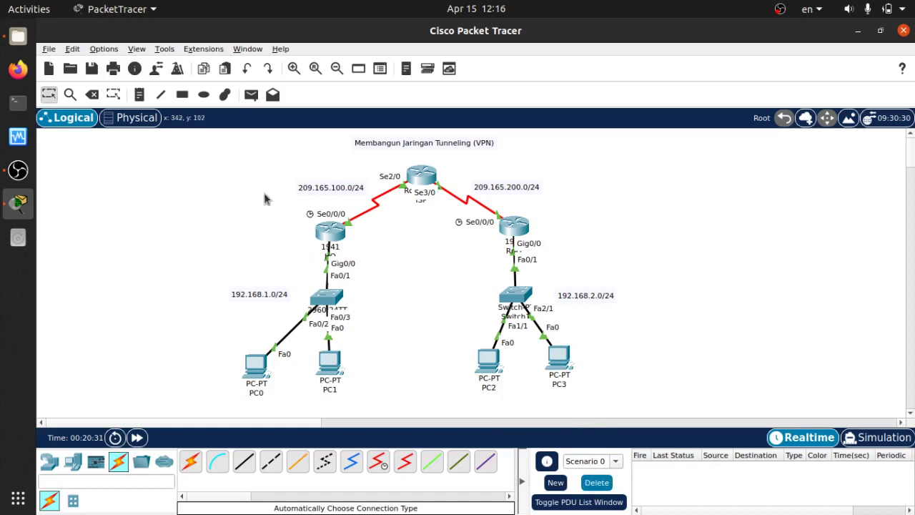
{"action": "left_click", "coordinate": [251, 94]}
{"action": "left_click", "coordinate": [335, 367]}
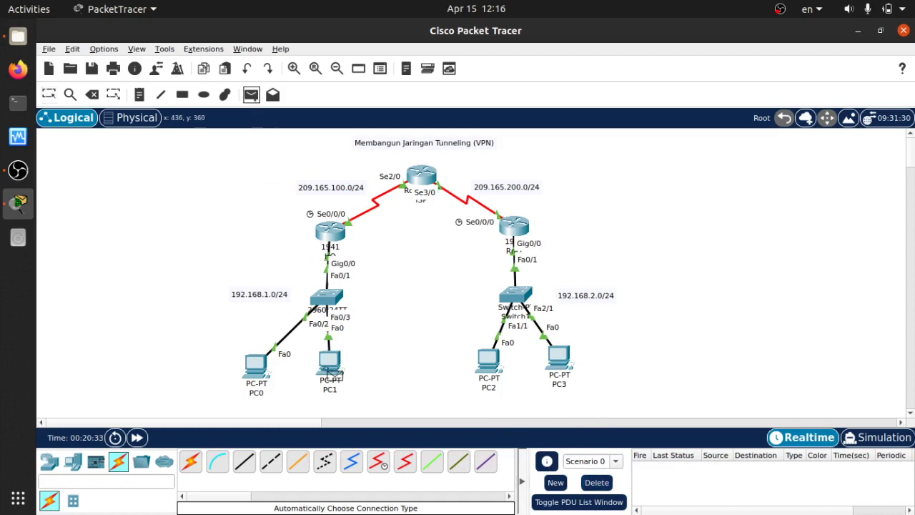
{"action": "left_click", "coordinate": [557, 358]}
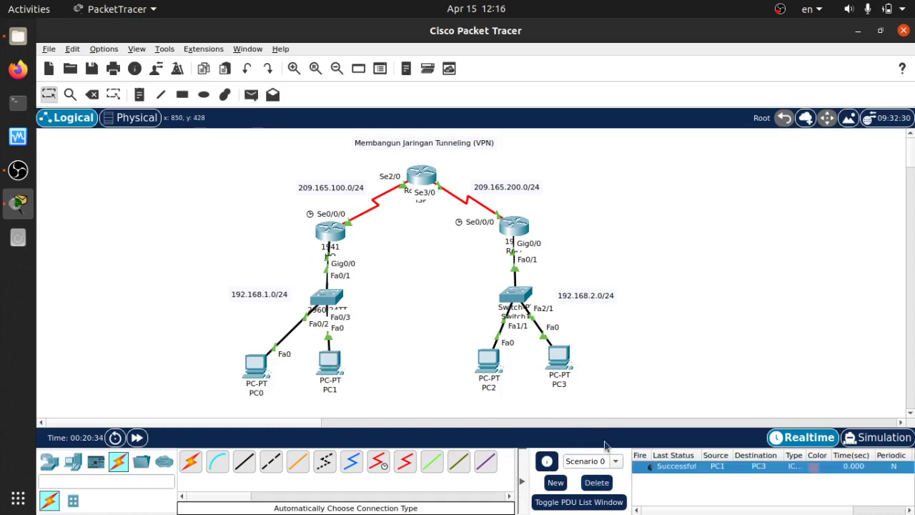
{"action": "left_click", "coordinate": [597, 482]}
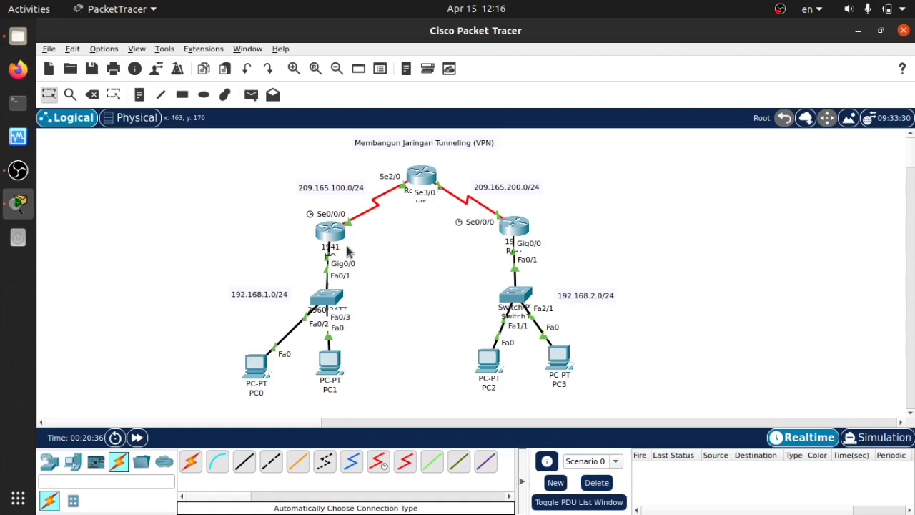
- Open the HQ router's command line and enter privileged mode, followed by global configuration mode
{"action": "left_click", "coordinate": [330, 233]}
{"action": "key", "text": "Return"}
{"action": "key", "text": "Return"}
{"action": "key", "text": "Return"}
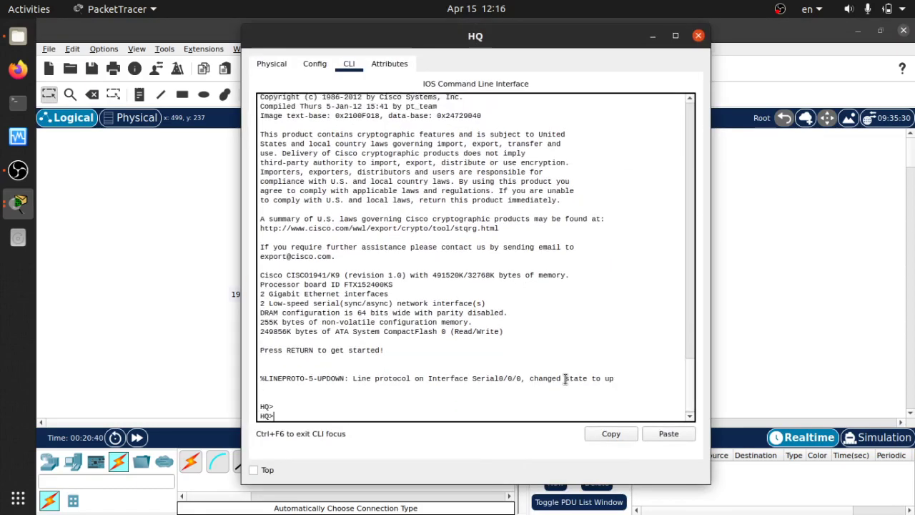
{"action": "type", "text": "en"}
{"action": "key", "text": "Tab"}
{"action": "key", "text": "Return"}
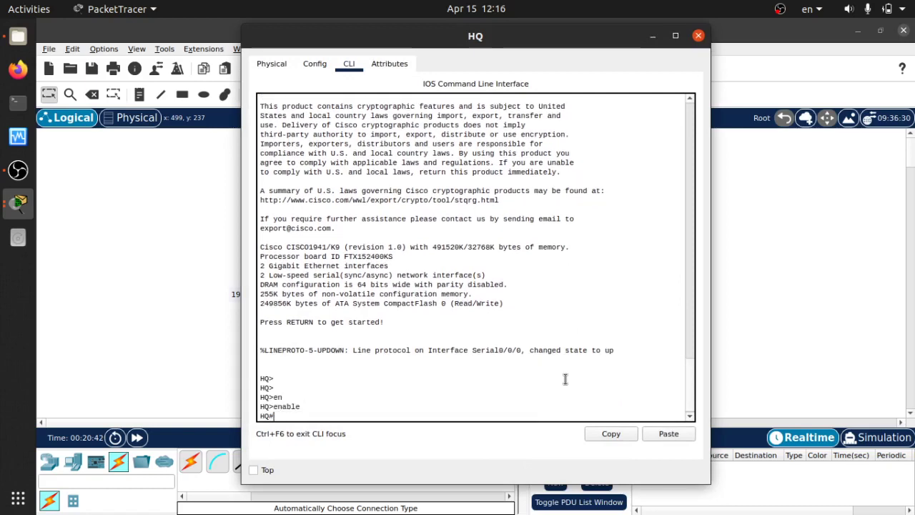
{"action": "type", "text": "conf t"}
{"action": "key", "text": "Return"}
{"action": "key", "text": "Return"}
{"action": "key", "text": "Return"}
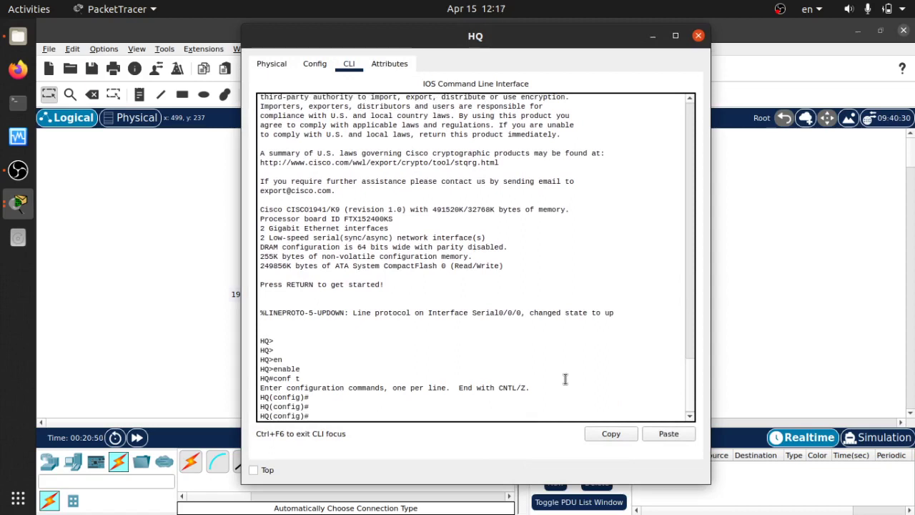
- List the available crypto subcommands on HQ and examine the entries, highlighting the ISAKMP policy option
{"action": "type", "text": "cry"}
{"action": "key", "text": "Tab"}
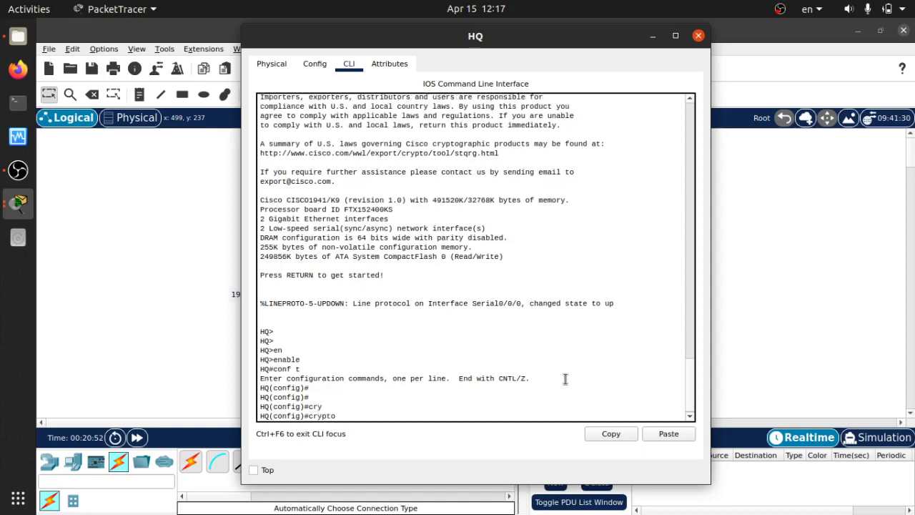
{"action": "type", "text": "?"}
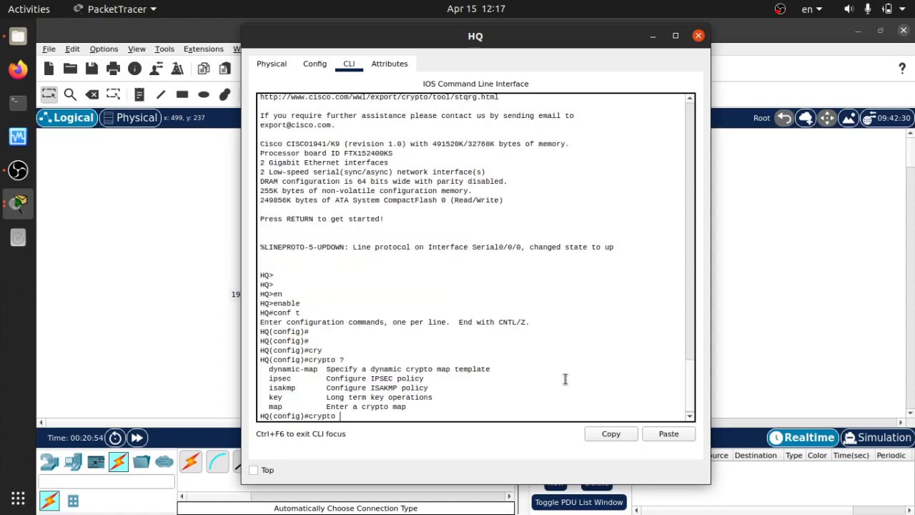
{"action": "mouse_move", "coordinate": [270, 378]}
{"action": "left_mouse_down"}
{"action": "mouse_move", "coordinate": [428, 381]}
{"action": "mouse_move", "coordinate": [259, 384]}
{"action": "left_mouse_up"}
{"action": "left_click", "coordinate": [428, 387]}
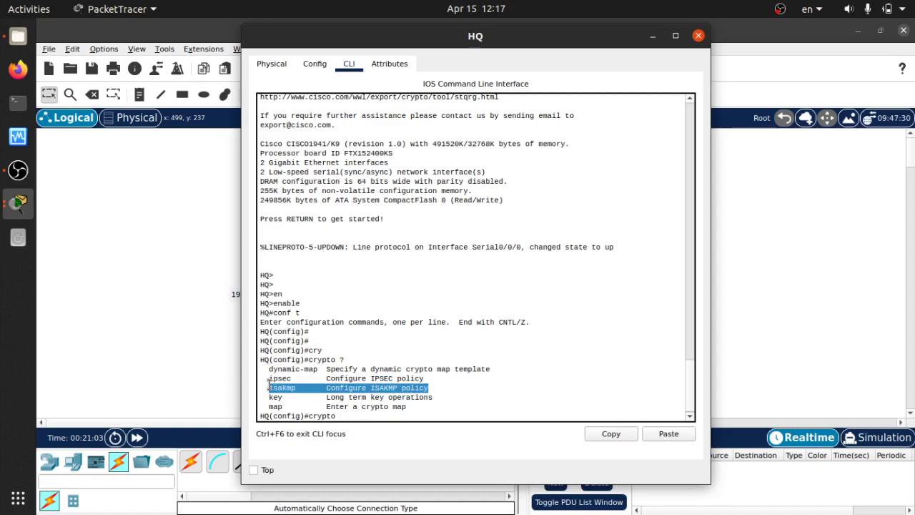
{"action": "left_click_drag", "start_coordinate": [270, 387], "coordinate": [429, 388]}
{"action": "left_click", "coordinate": [430, 388]}
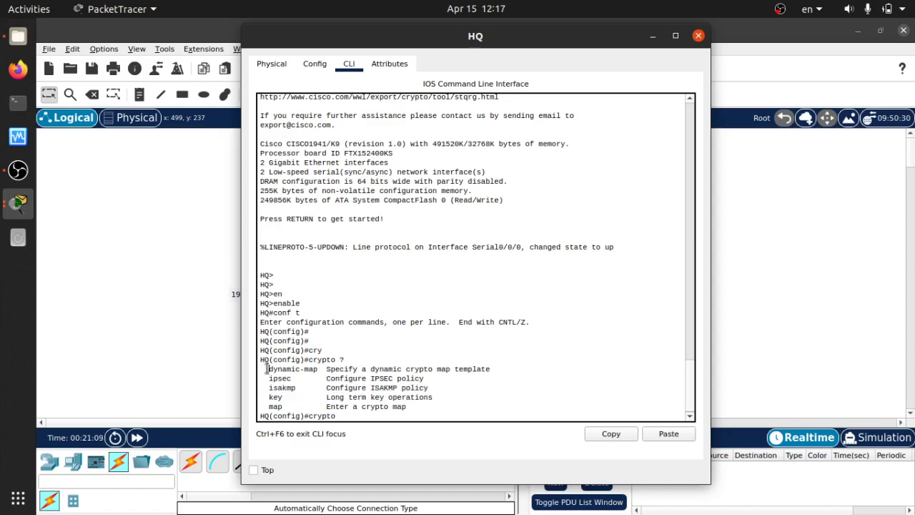
{"action": "left_click_drag", "start_coordinate": [267, 368], "coordinate": [260, 395]}
{"action": "left_click", "coordinate": [426, 409]}
- Create ISAKMP policy 10 on HQ with the crypto command, and list the policy's configuration options
{"action": "key", "text": "Tab"}
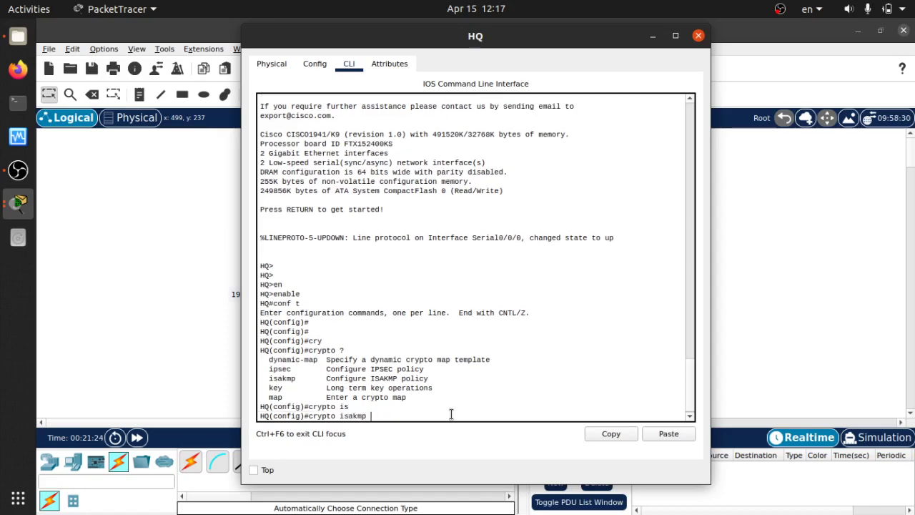
{"action": "type", "text": "?"}
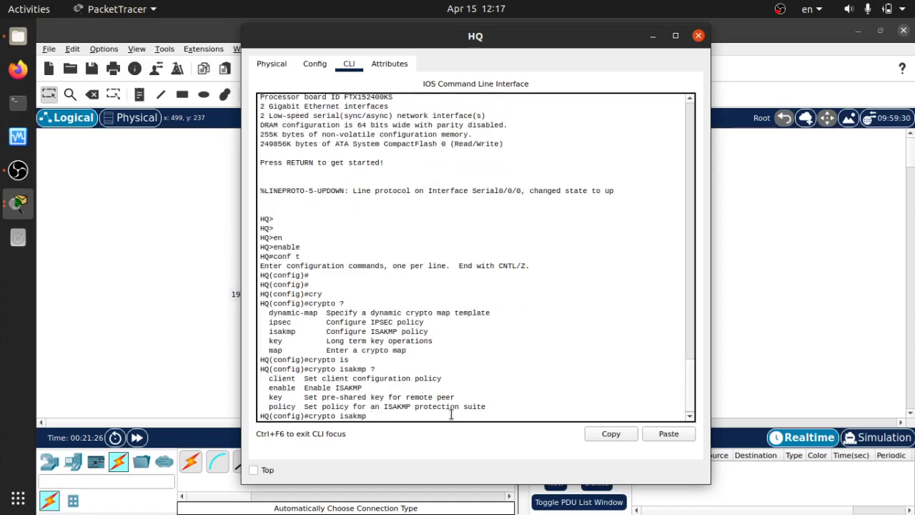
{"action": "type", "text": "polu"}
{"action": "key", "text": "Tab"}
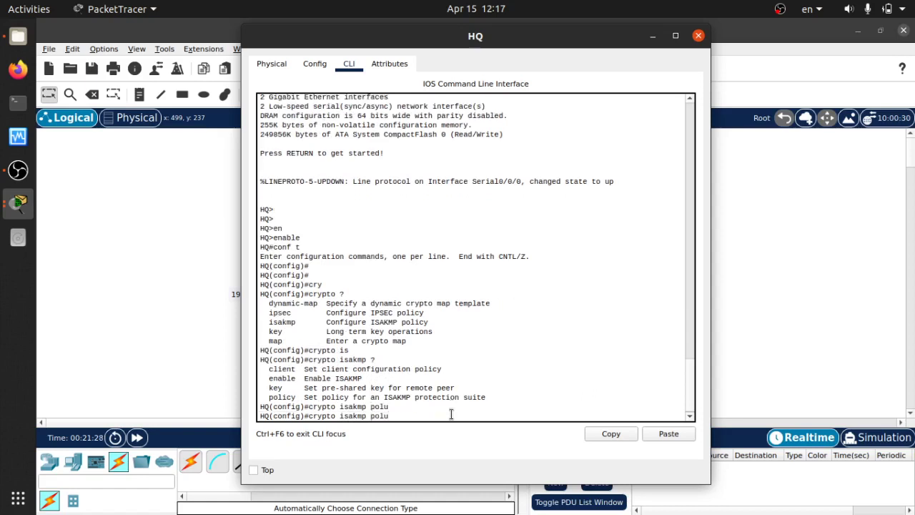
{"action": "type", "text": "i"}
{"action": "key", "text": "Tab"}
{"action": "type", "text": "10"}
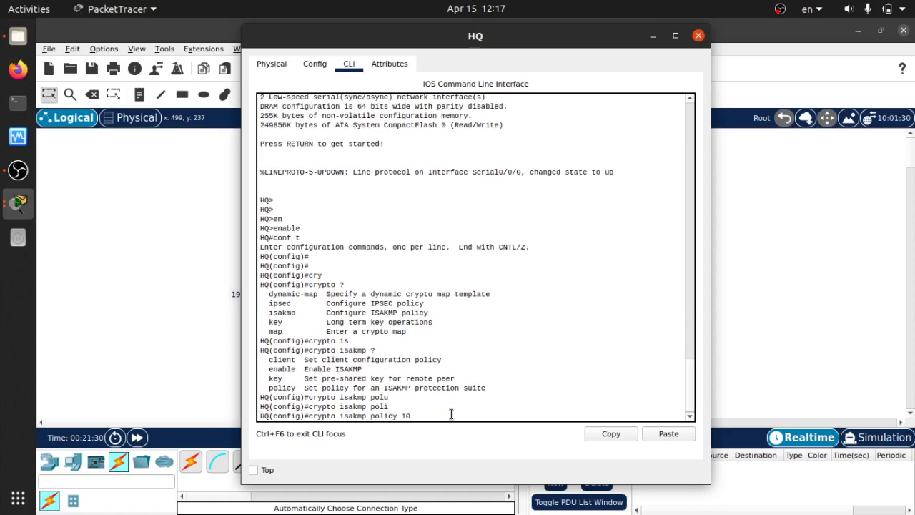
{"action": "key", "text": "Return"}
{"action": "type", "text": "?"}
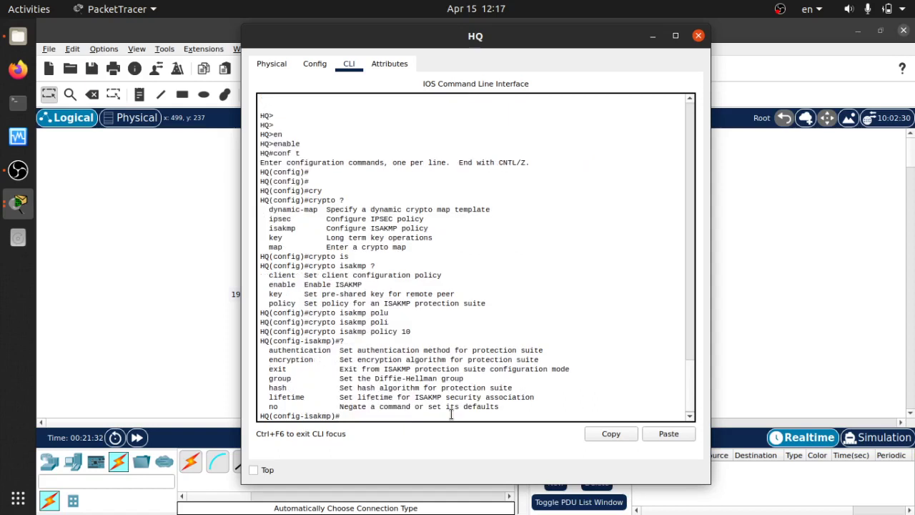
{"action": "key", "text": "Return"}
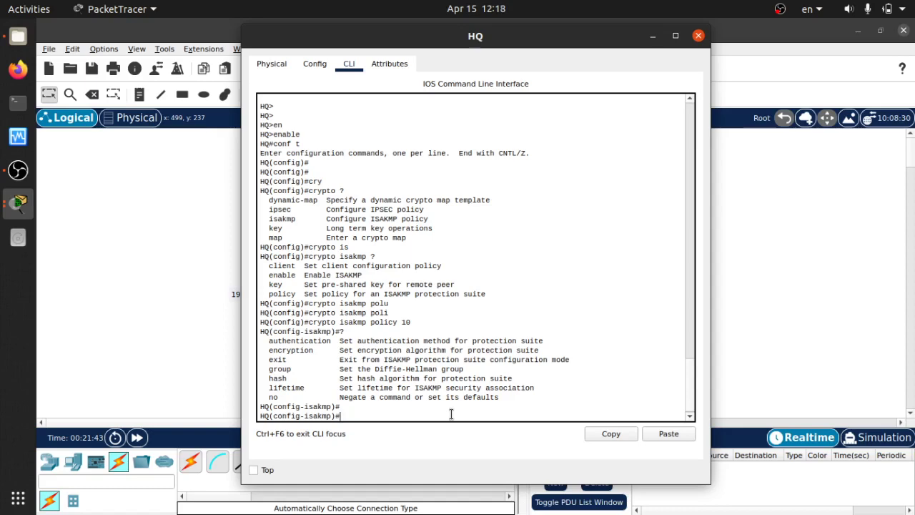
- Set the encryption of HQ's ISAKMP policy 10 to AES 256, checking the available algorithms and key lengths
{"action": "key", "text": "BackSpace"}
{"action": "type", "text": "en"}
{"action": "key", "text": "Tab"}
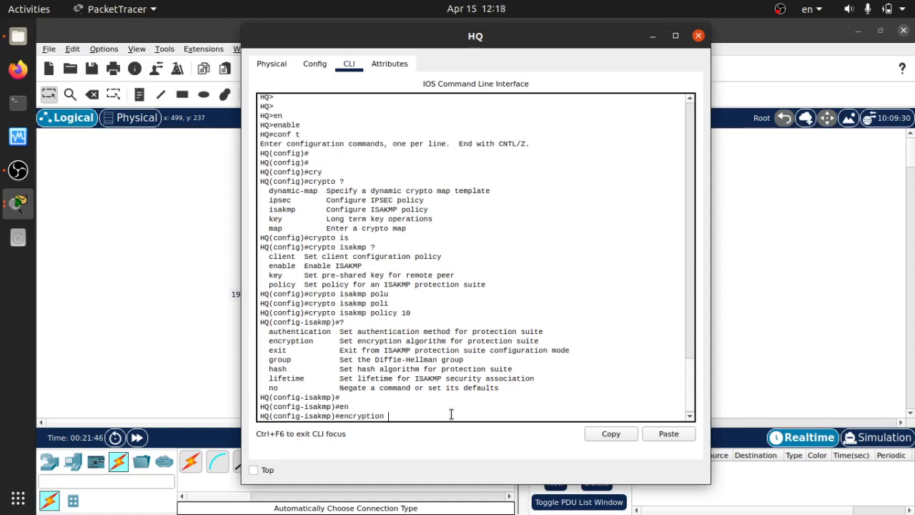
{"action": "type", "text": "aes"}
{"action": "key", "text": "BackSpace"}
{"action": "key", "text": "BackSpace"}
{"action": "key", "text": "BackSpace"}
{"action": "type", "text": "?"}
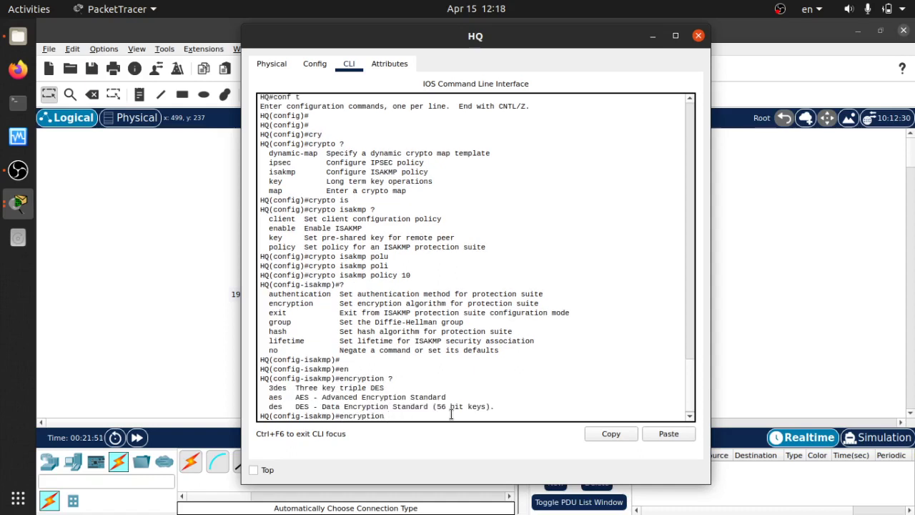
{"action": "type", "text": "aes ?"}
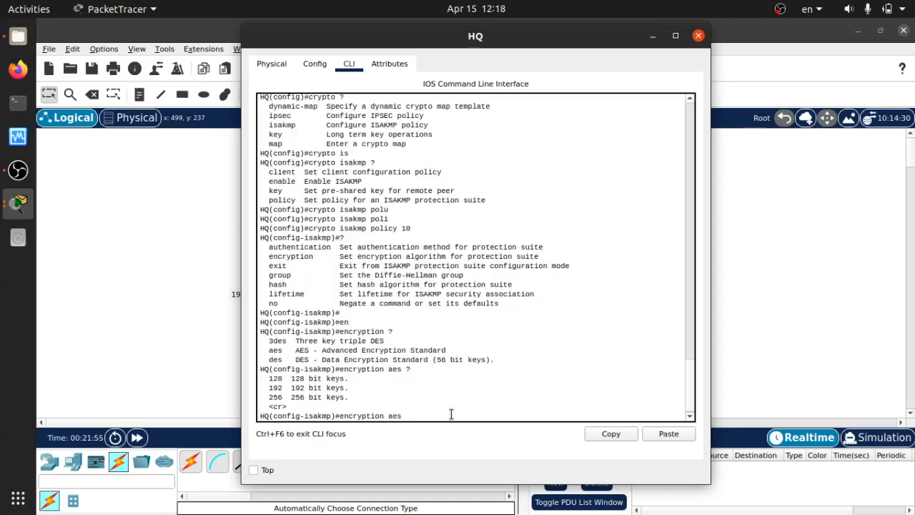
{"action": "type", "text": "256"}
{"action": "key", "text": "Return"}
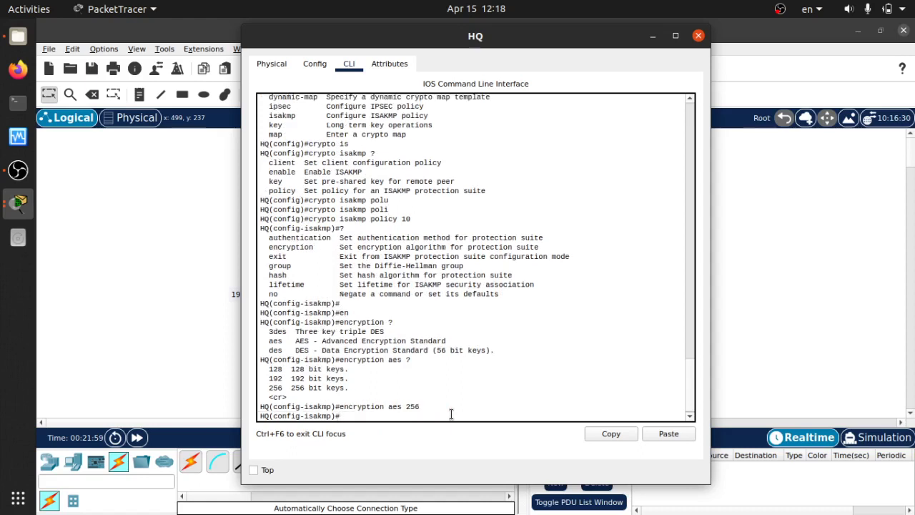
- Set the authentication method of HQ's ISAKMP policy 10 to pre-share, checking the available methods
{"action": "type", "text": "auth"}
{"action": "key", "text": "Tab"}
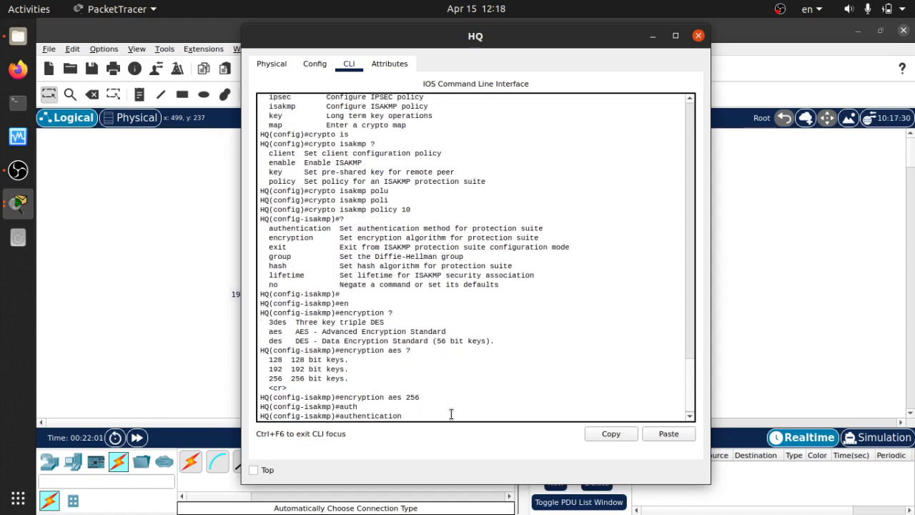
{"action": "type", "text": "p"}
{"action": "type", "text": "?"}
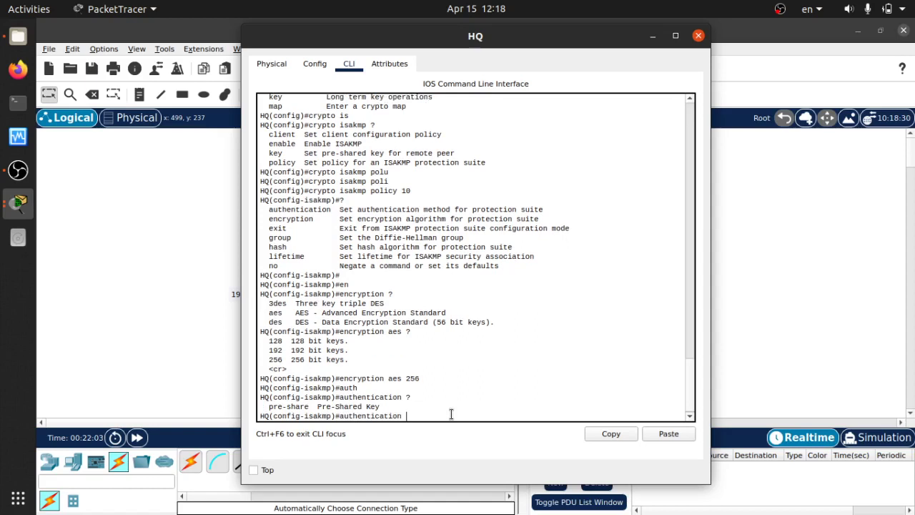
{"action": "type", "text": "res"}
{"action": "key", "text": "Tab"}
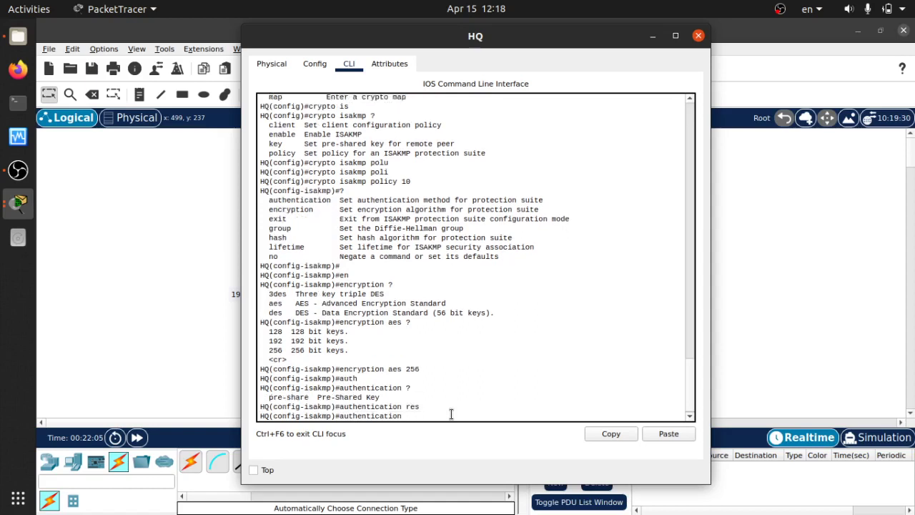
{"action": "type", "text": "p"}
{"action": "key", "text": "Tab"}
{"action": "key", "text": "Return"}
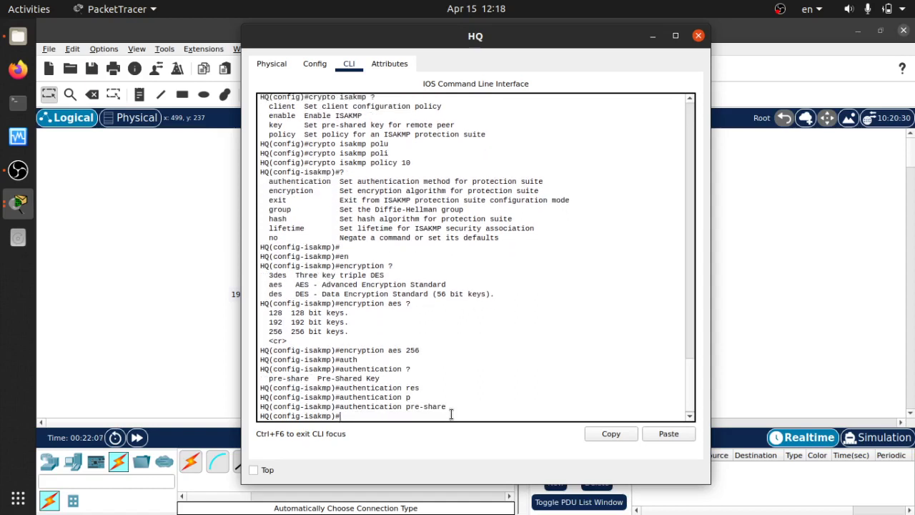
- List the Diffie-Hellman groups and assign group 5 to HQ's ISAKMP policy 10
{"action": "type", "text": "group ?"}
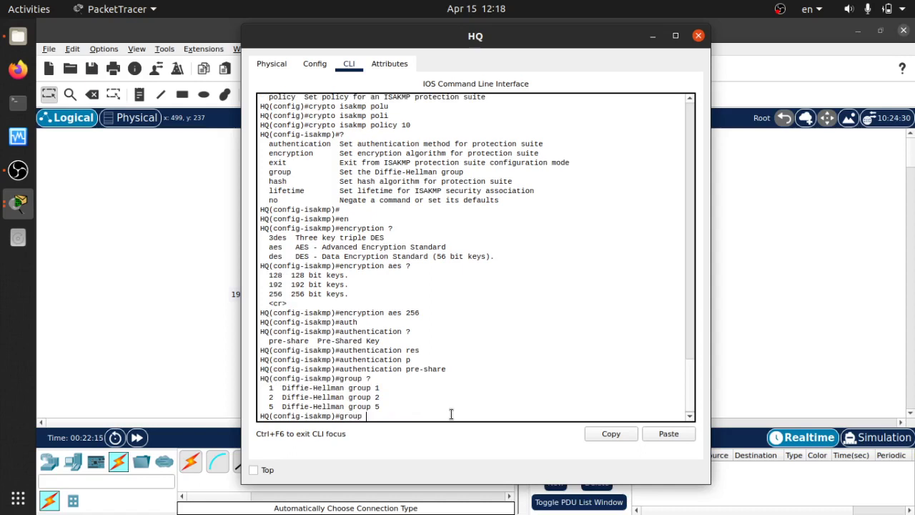
{"action": "type", "text": "5"}
{"action": "key", "text": "Return"}
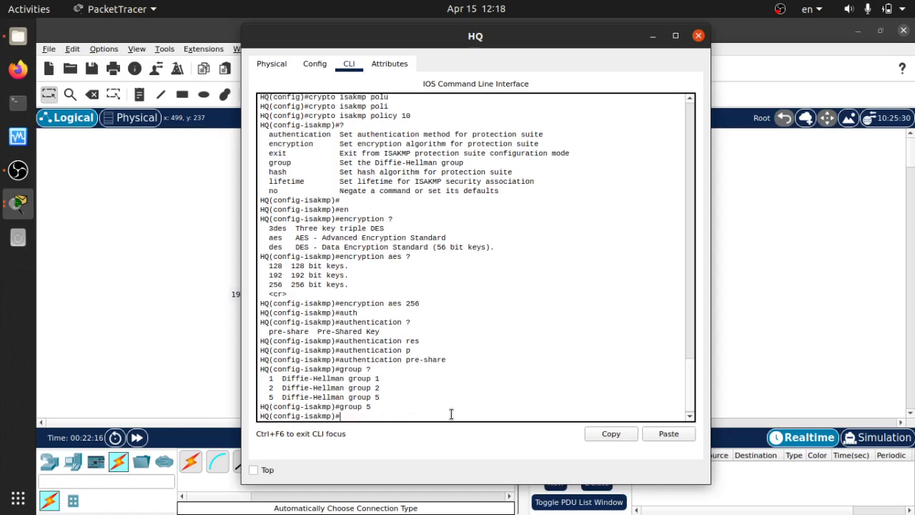
- Leave the ISAKMP policy configuration on HQ and return to global configuration mode
{"action": "type", "text": "exit"}
{"action": "key", "text": "Return"}
{"action": "key", "text": "Return"}
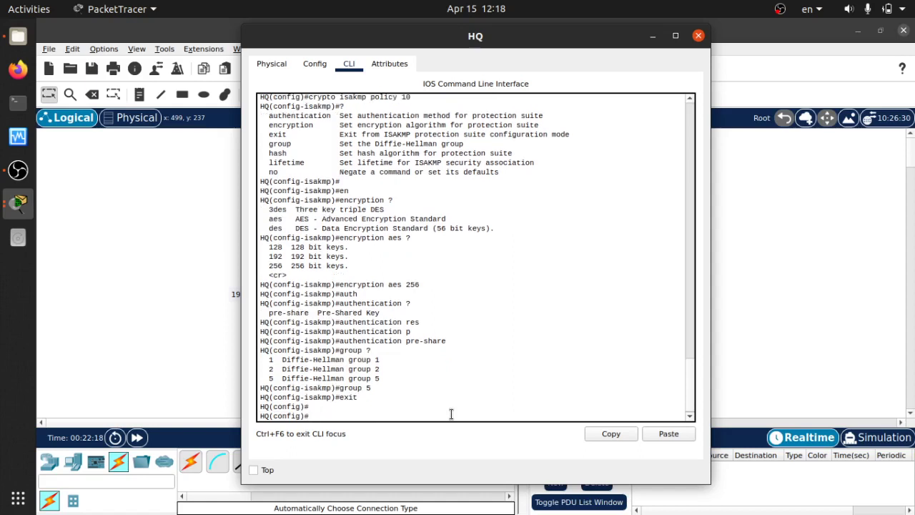
- Define the ISAKMP pre-shared key on HQ for peer address 209.165.200.1, checking the command's syntax and the network topology
{"action": "type", "text": "cry"}
{"action": "key", "text": "Tab"}
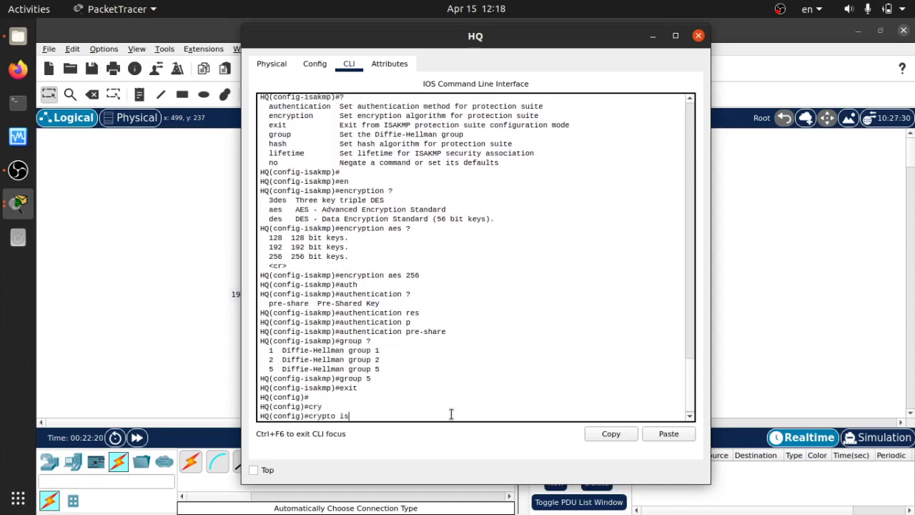
{"action": "type", "text": "is"}
{"action": "key", "text": "Tab"}
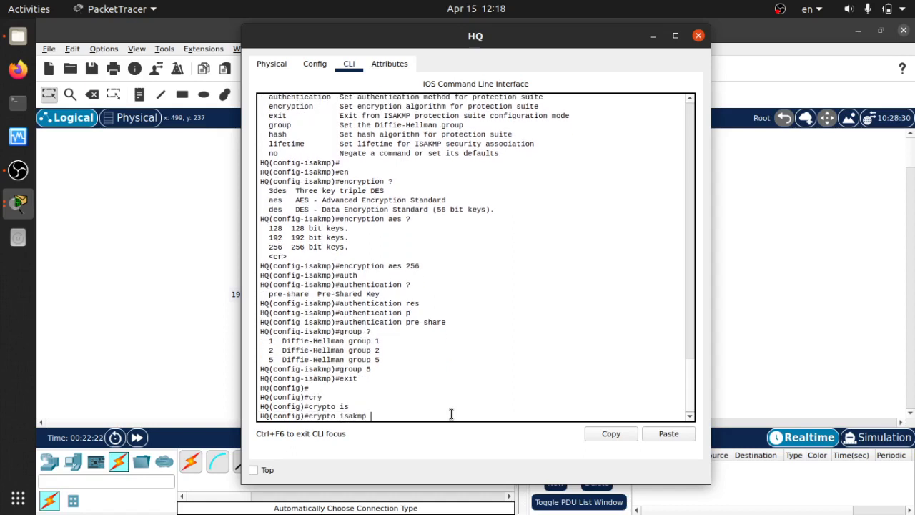
{"action": "type", "text": "key ?"}
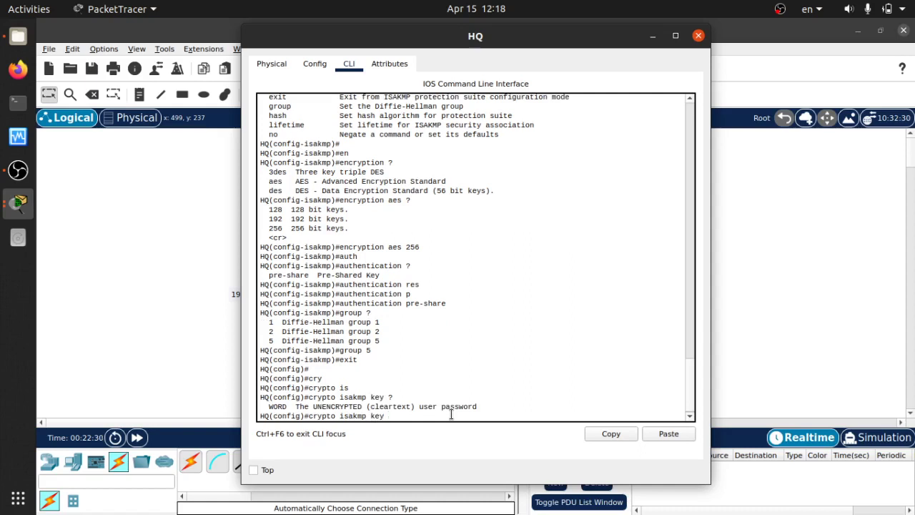
{"action": "type", "text": "rahasia ?"}
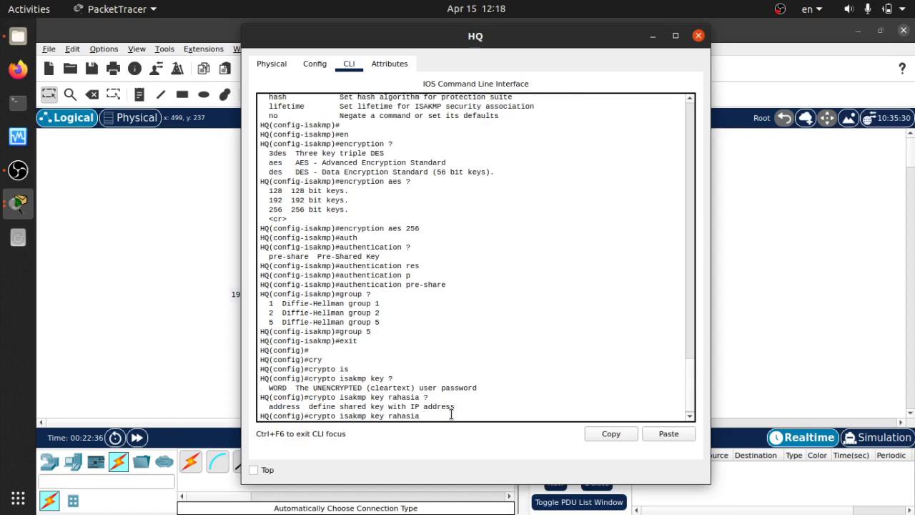
{"action": "type", "text": "d"}
{"action": "key", "text": "Tab"}
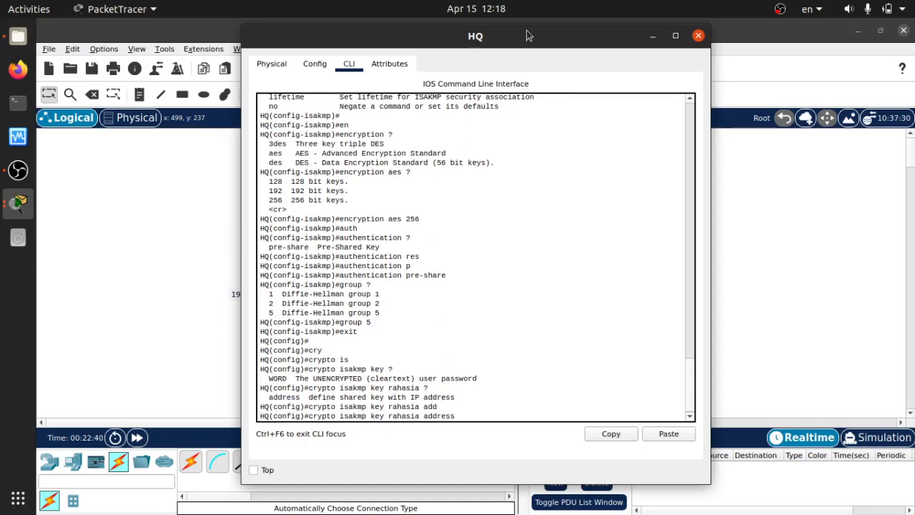
{"action": "left_click_drag", "start_coordinate": [529, 36], "coordinate": [446, 287]}
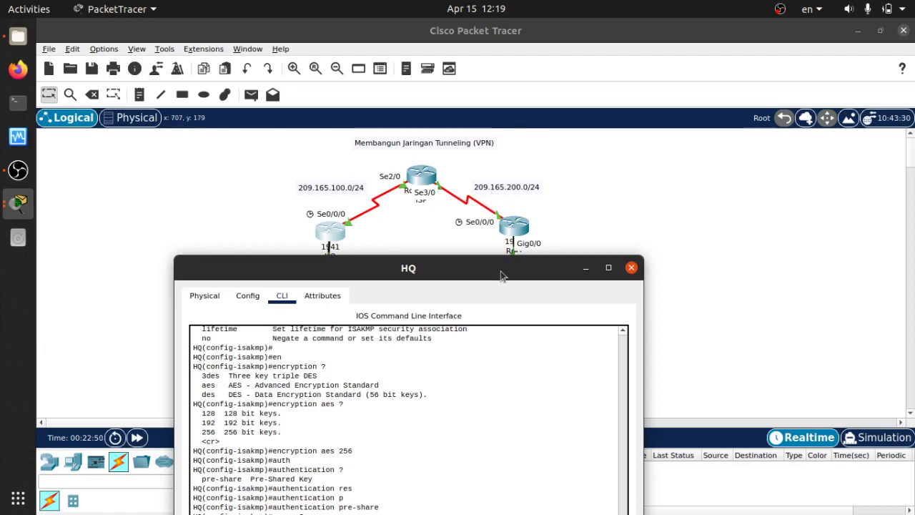
{"action": "left_click_drag", "start_coordinate": [500, 268], "coordinate": [891, 32]}
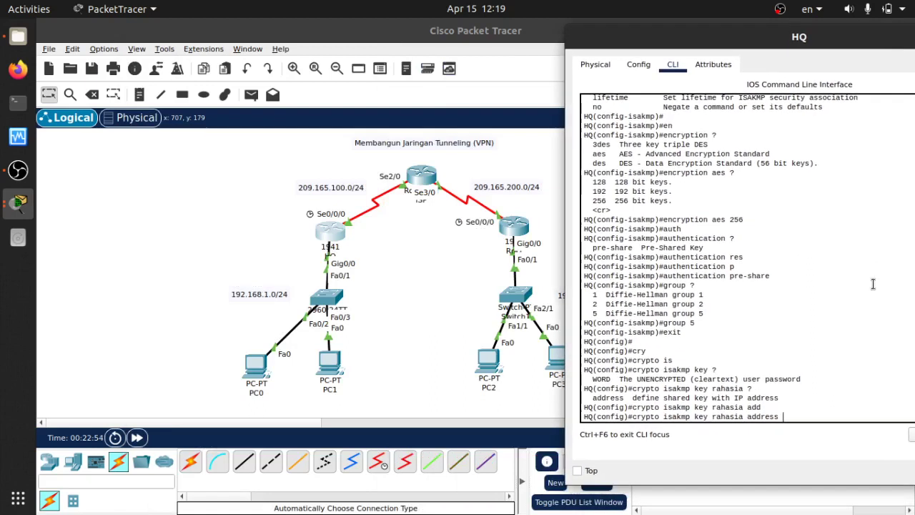
{"action": "type", "text": "209.165.200.1"}
{"action": "key", "text": "Return"}
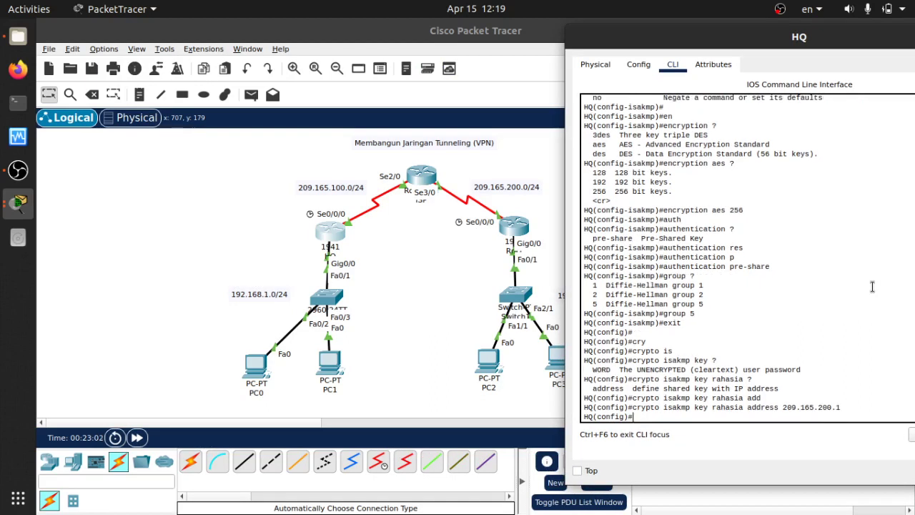
- Begin the IPsec transform set named HQ-RnD on HQ, and list the available transforms
{"action": "type", "text": "e"}
{"action": "key", "text": "BackSpace"}
{"action": "type", "text": "cry"}
{"action": "key", "text": "Tab"}
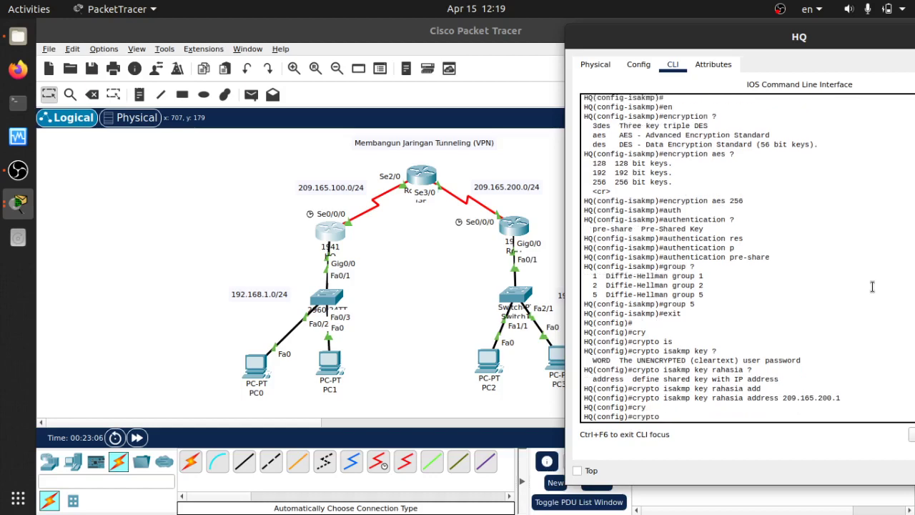
{"action": "type", "text": "ipse"}
{"action": "key", "text": "Tab"}
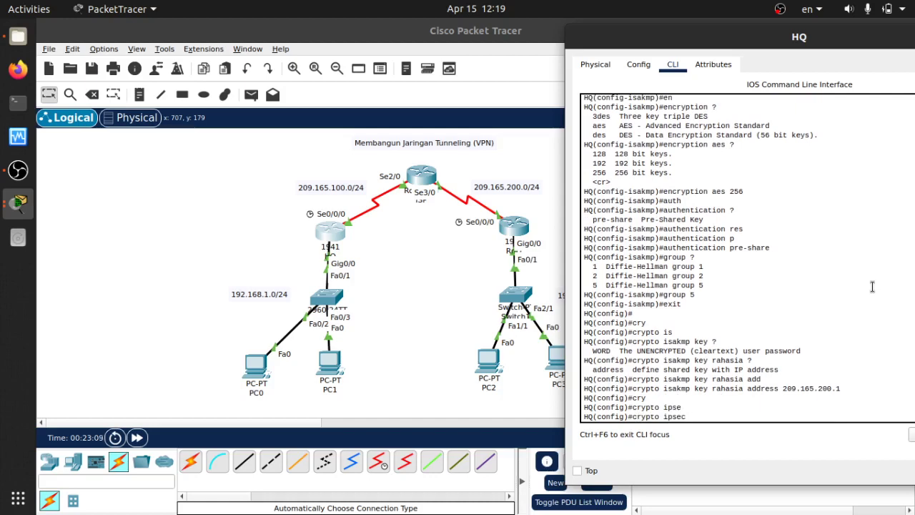
{"action": "type", "text": "tra"}
{"action": "key", "text": "Tab"}
{"action": "type", "text": "?"}
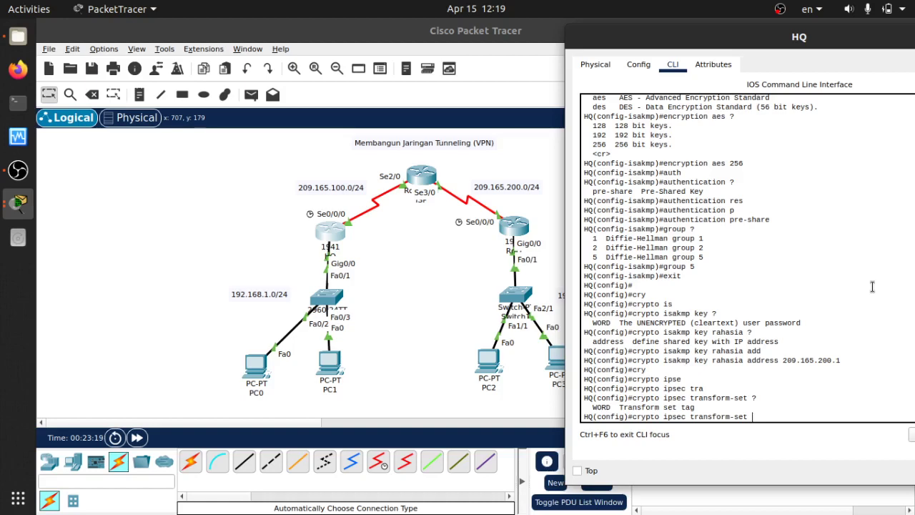
{"action": "type", "text": "HQ-RnD"}
{"action": "key", "text": "Return"}
{"action": "key", "text": "Up"}
{"action": "type", "text": "?"}
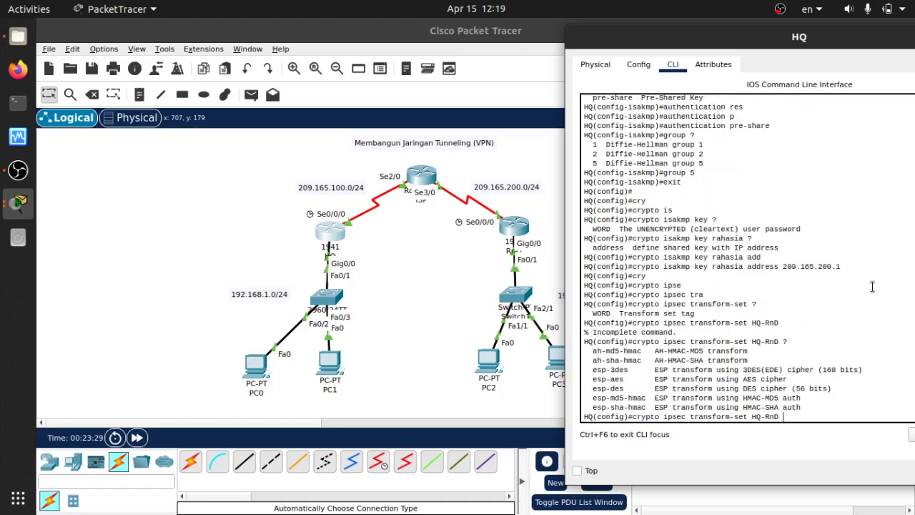
- Define transform set HQ-RnD with esp-aes 256 and esp-sha-hmac, checking the AES key lengths
{"action": "type", "text": "esp"}
{"action": "key", "text": "Tab"}
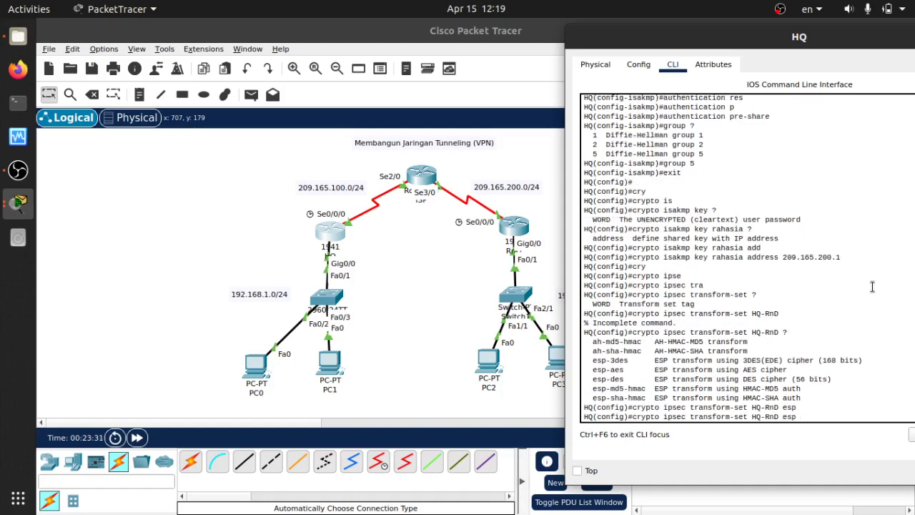
{"action": "type", "text": "-a"}
{"action": "key", "text": "Tab"}
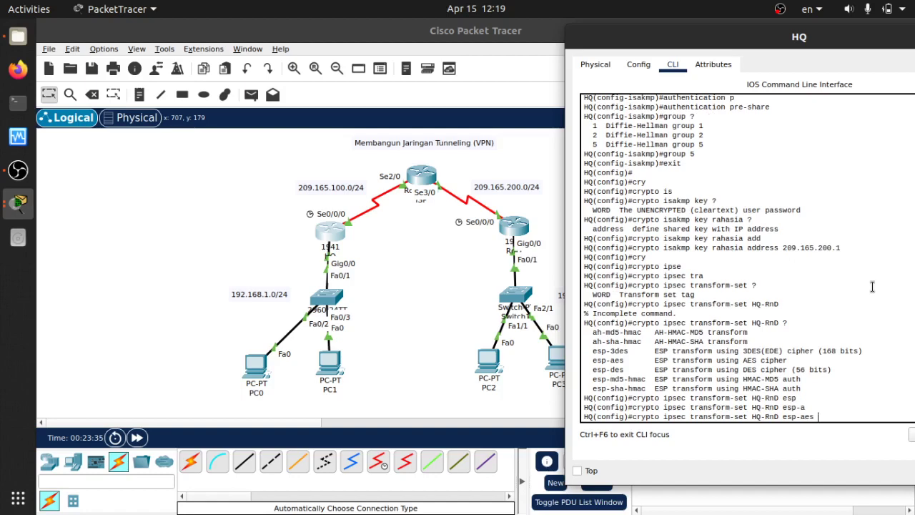
{"action": "type", "text": "?"}
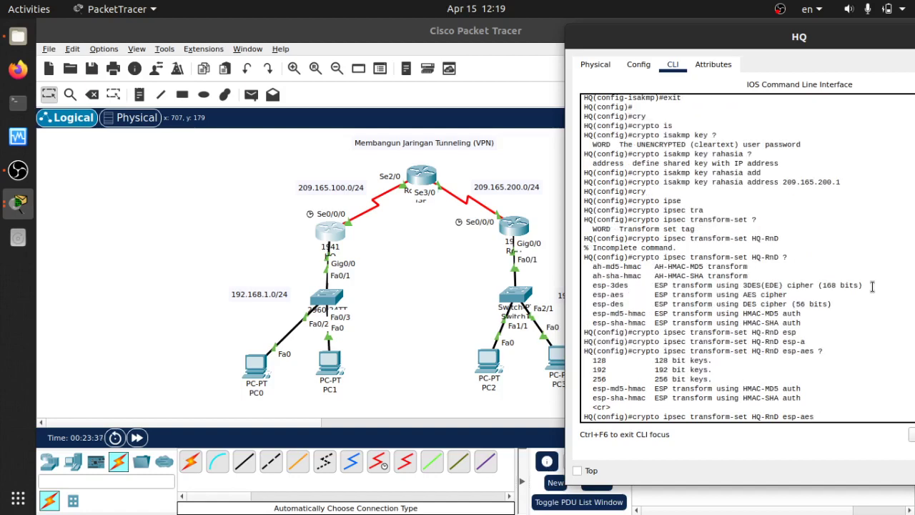
{"action": "type", "text": "256 esp-s"}
{"action": "key", "text": "Tab"}
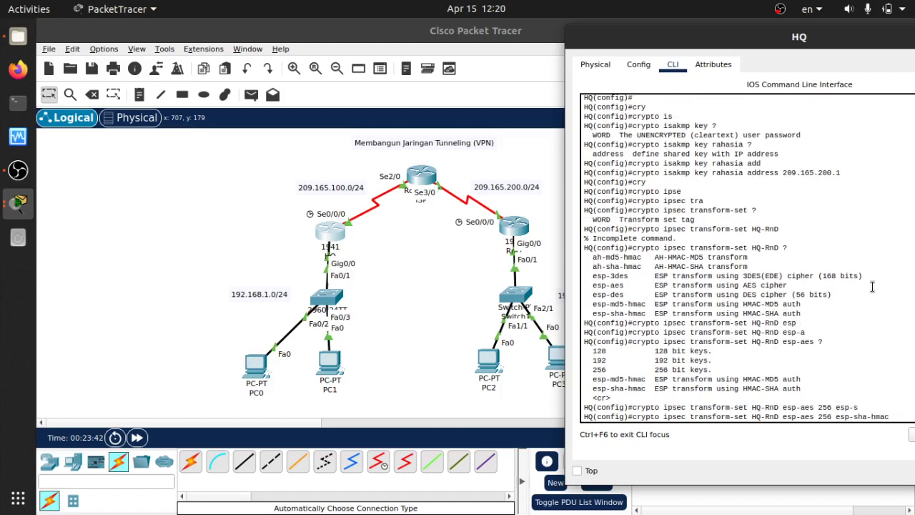
{"action": "key", "text": "Return"}
{"action": "key", "text": "Return"}
{"action": "key", "text": "Return"}
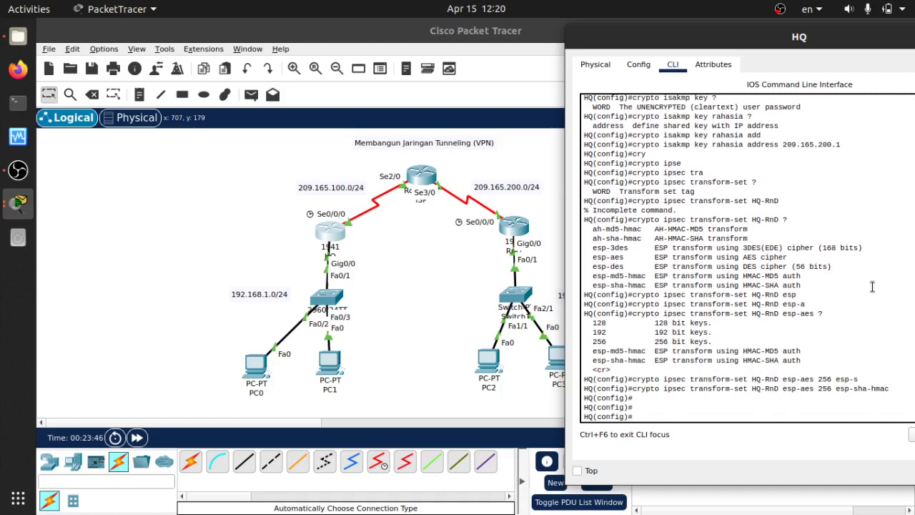
- Create crypto map IPSEC-MAP on HQ with sequence 10 and type ipsec-isakmp, checking the map's parameters
{"action": "type", "text": "cry"}
{"action": "key", "text": "Tab"}
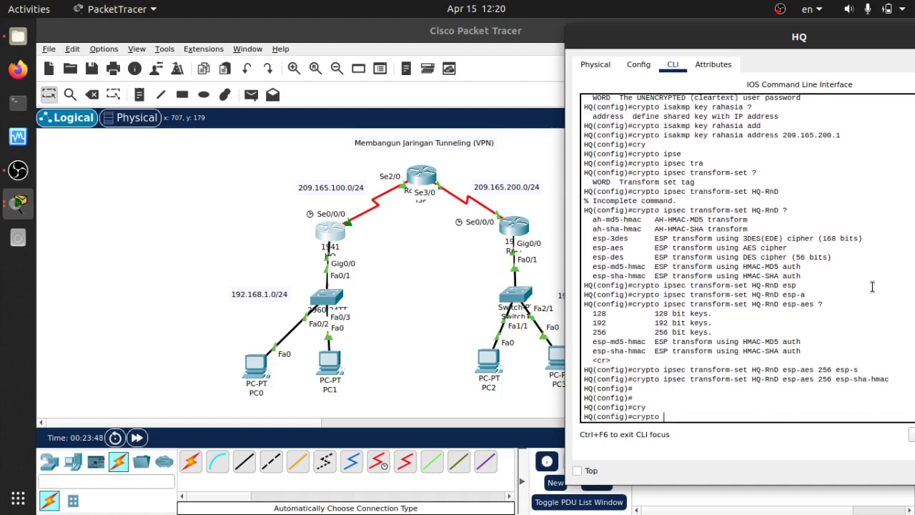
{"action": "type", "text": "map ?"}
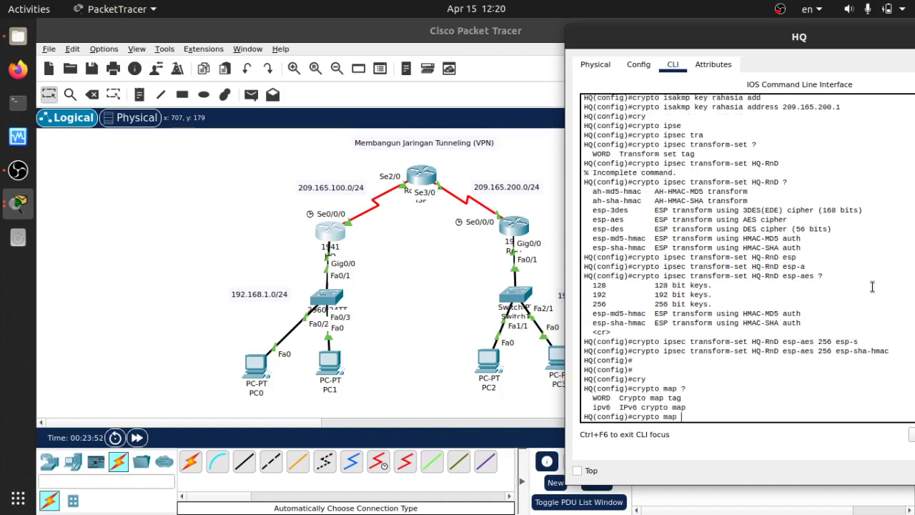
{"action": "type", "text": "IPSEC-MAP 10"}
{"action": "key", "text": "BackSpace"}
{"action": "key", "text": "BackSpace"}
{"action": "type", "text": "?"}
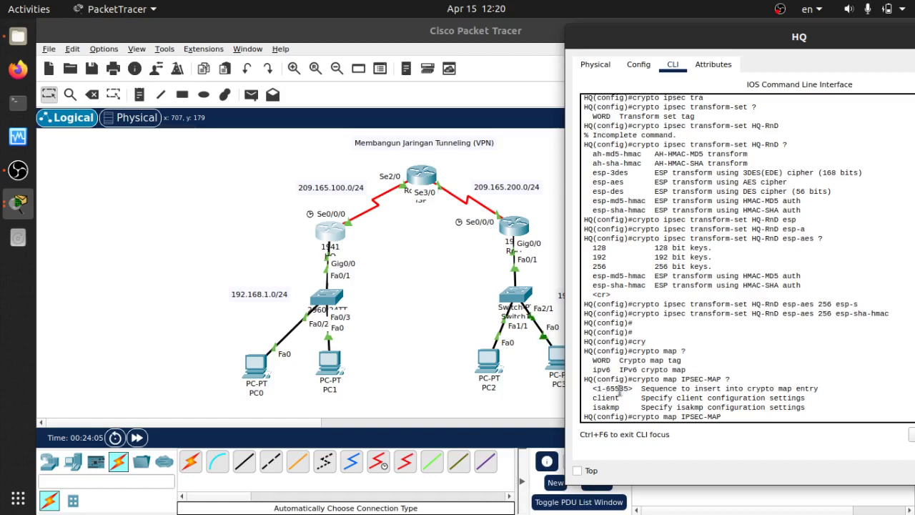
{"action": "type", "text": "10 ipse"}
{"action": "key", "text": "Tab"}
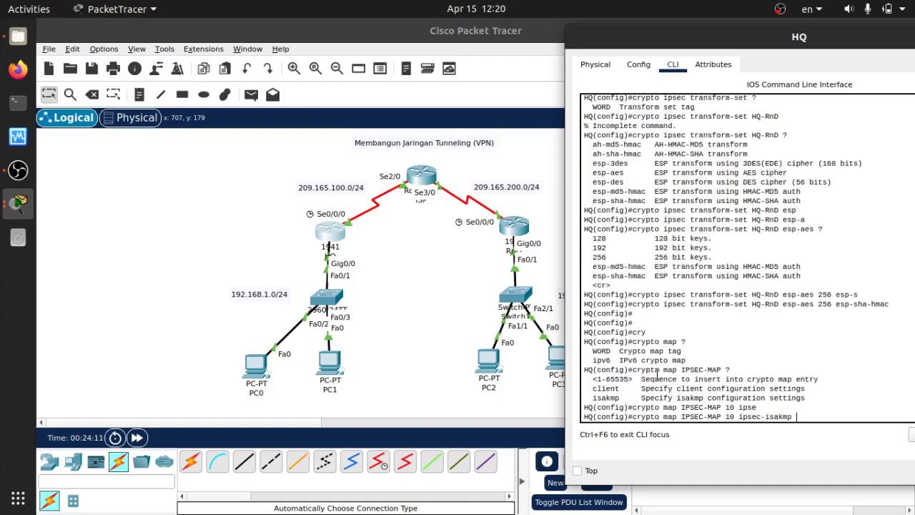
{"action": "key", "text": "Return"}
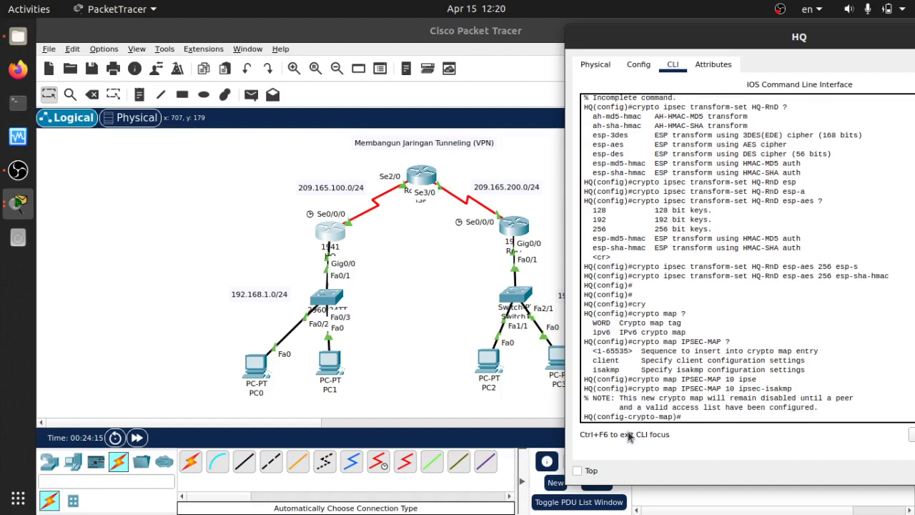
- List the crypto map's configuration and set options, and set its peer to 209.165.200.1
{"action": "type", "text": "?"}
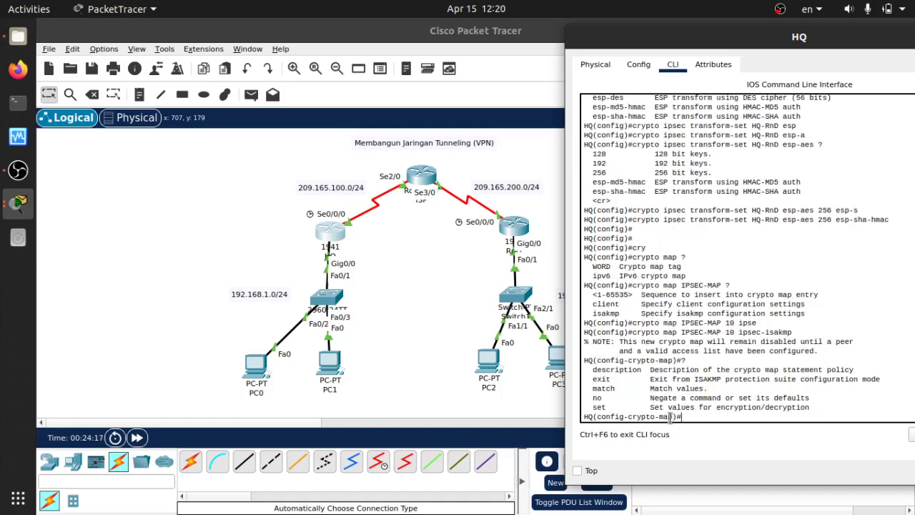
{"action": "type", "text": "se"}
{"action": "key", "text": "Tab"}
{"action": "type", "text": "?"}
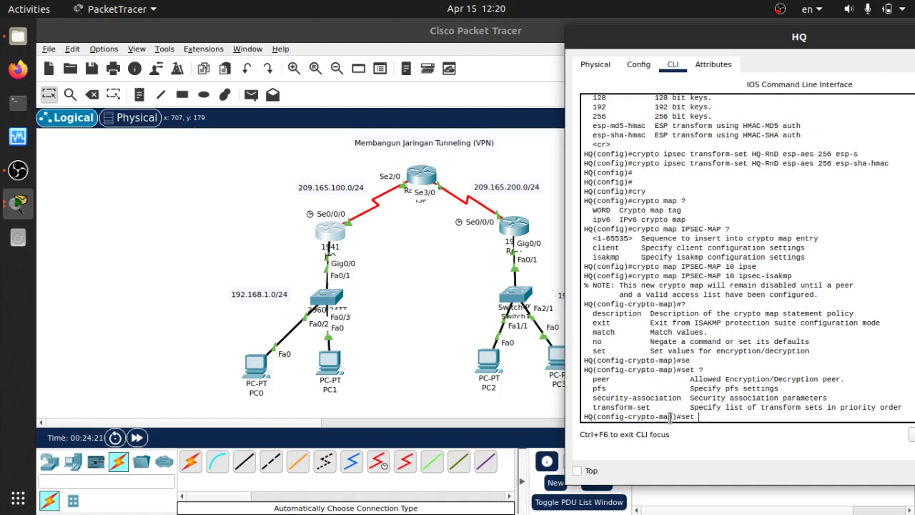
{"action": "type", "text": "pee"}
{"action": "key", "text": "Tab"}
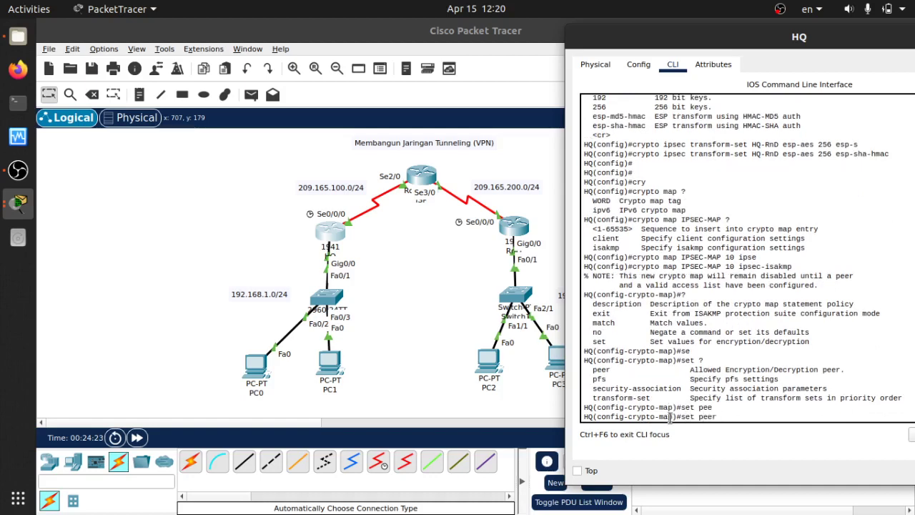
{"action": "type", "text": "209."}
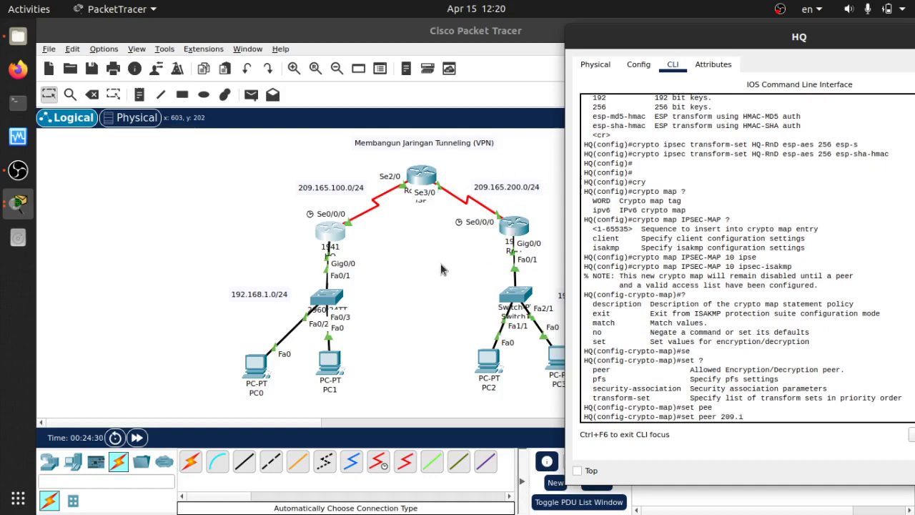
{"action": "type", "text": "165.200.1"}
{"action": "key", "text": "Return"}
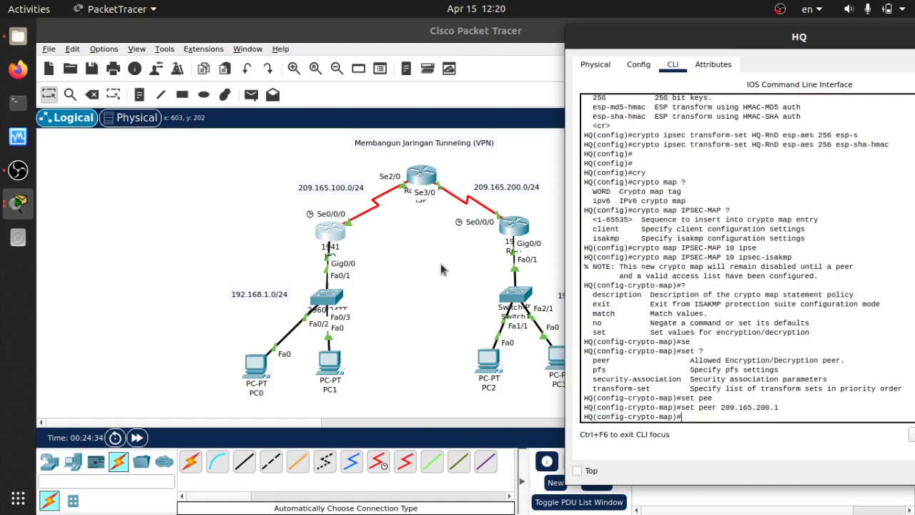
- Set the PFS of HQ's crypto map IPSEC-MAP to group5
{"action": "type", "text": "se"}
{"action": "key", "text": "Tab"}
{"action": "type", "text": "pfs"}
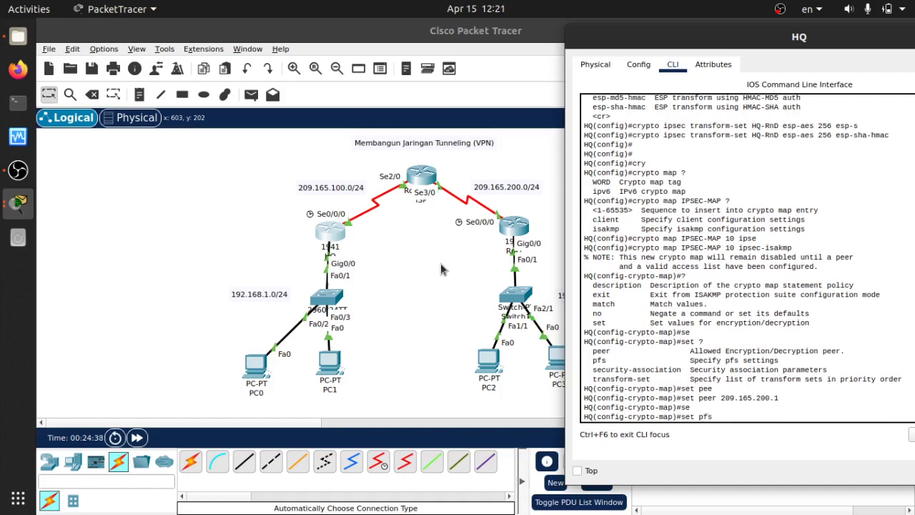
{"action": "type", "text": " gr"}
{"action": "key", "text": "Tab"}
{"action": "type", "text": "ou"}
{"action": "key", "text": "Tab"}
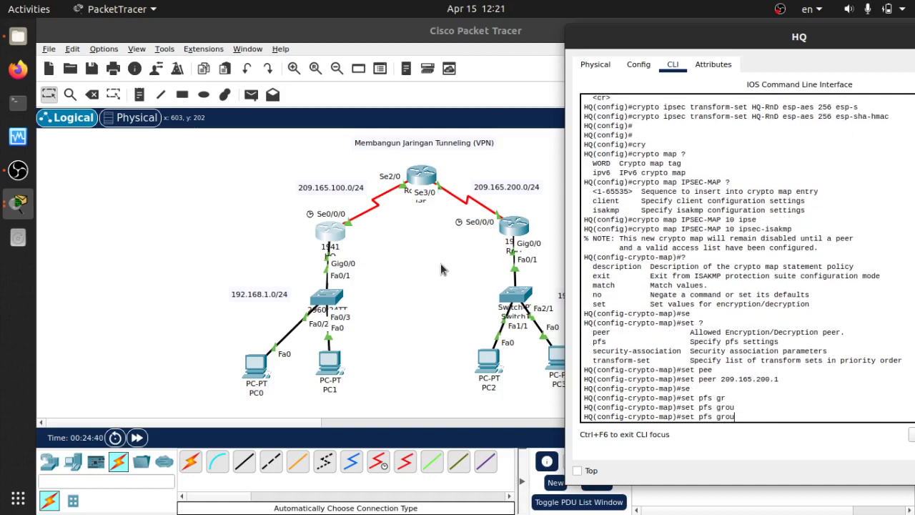
{"action": "type", "text": "p5"}
{"action": "key", "text": "Return"}
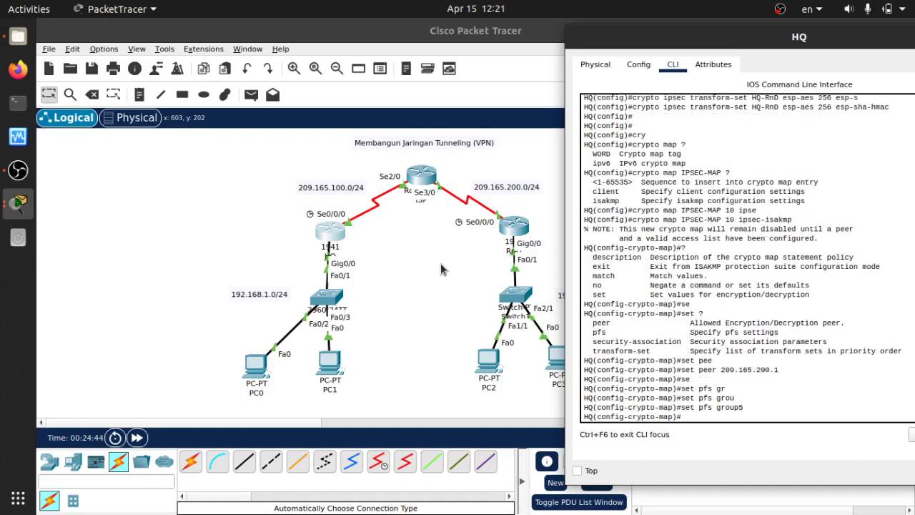
- Compose the security-association lifetime command in seconds for HQ's crypto map IPSEC-MAP and list its allowed value range
{"action": "type", "text": "set"}
{"action": "key", "text": "Tab"}
{"action": "type", "text": "s"}
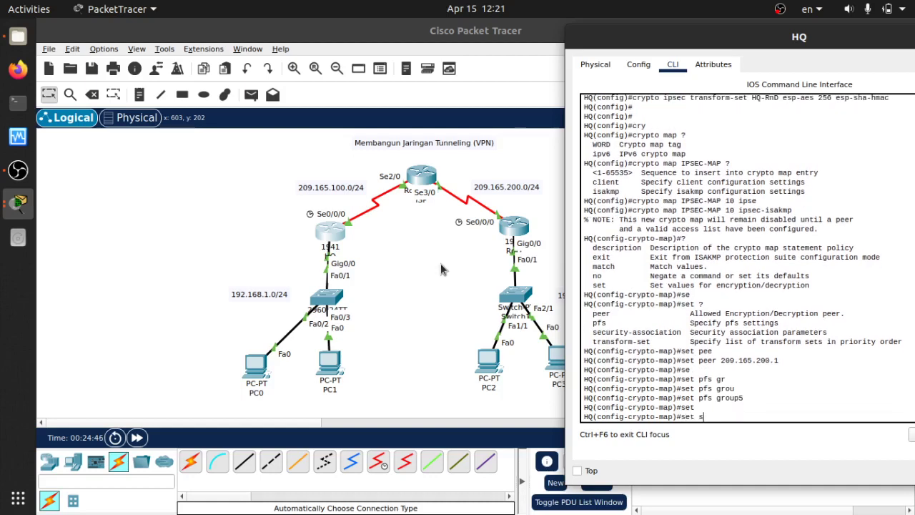
{"action": "type", "text": "ec"}
{"action": "key", "text": "Tab"}
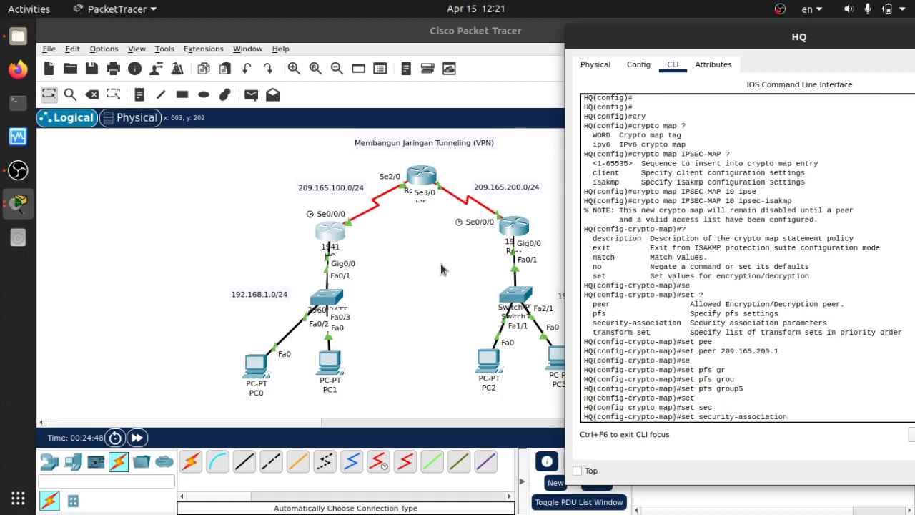
{"action": "type", "text": "life"}
{"action": "key", "text": "Tab"}
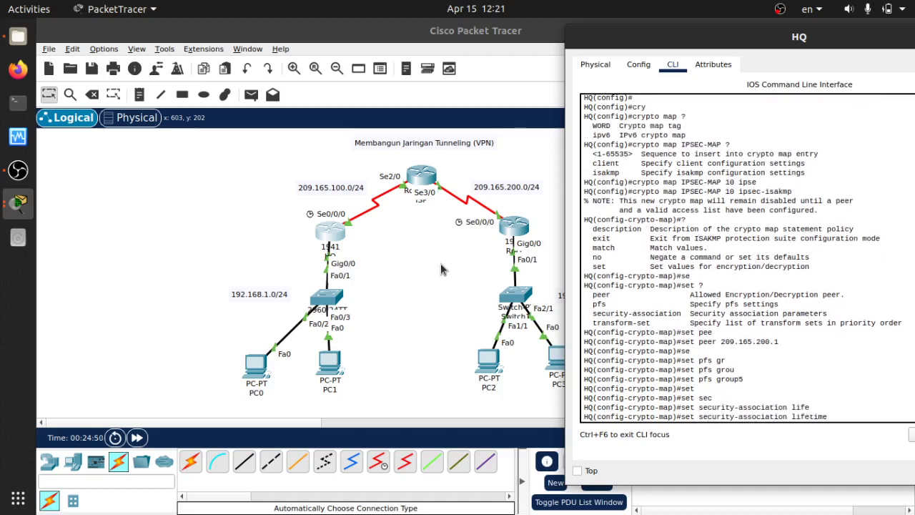
{"action": "type", "text": "sec"}
{"action": "key", "text": "Tab"}
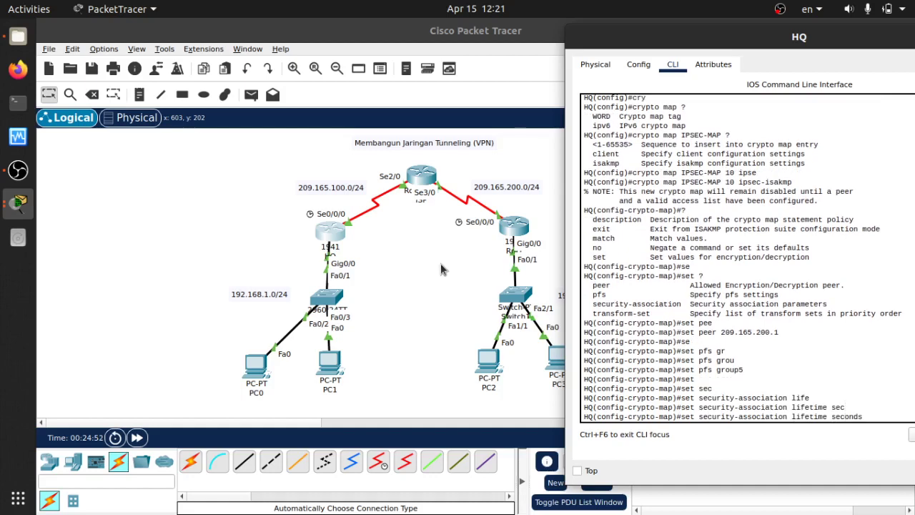
{"action": "type", "text": "86"}
{"action": "key", "text": "Tab"}
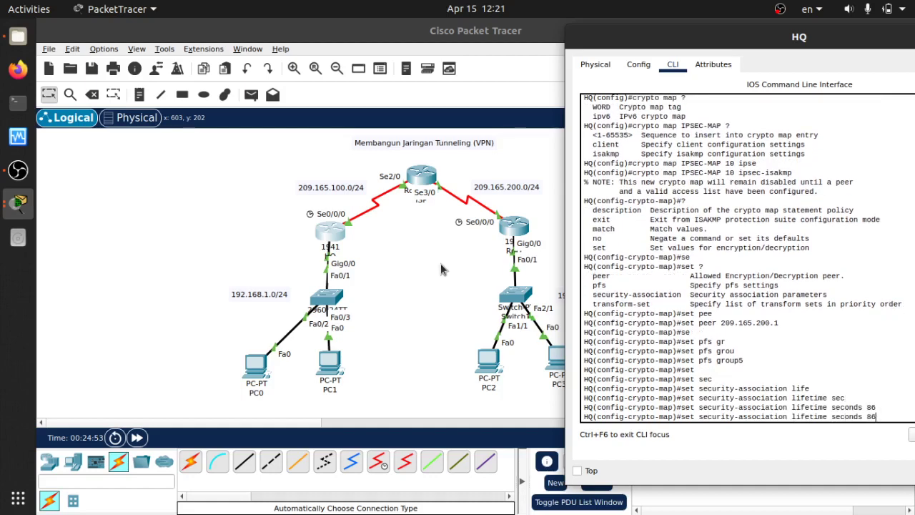
{"action": "type", "text": "4000"}
{"action": "key", "text": "BackSpace"}
{"action": "key", "text": "BackSpace"}
{"action": "key", "text": "BackSpace"}
{"action": "key", "text": "BackSpace"}
{"action": "key", "text": "BackSpace"}
{"action": "key", "text": "BackSpace"}
{"action": "type", "text": "?"}
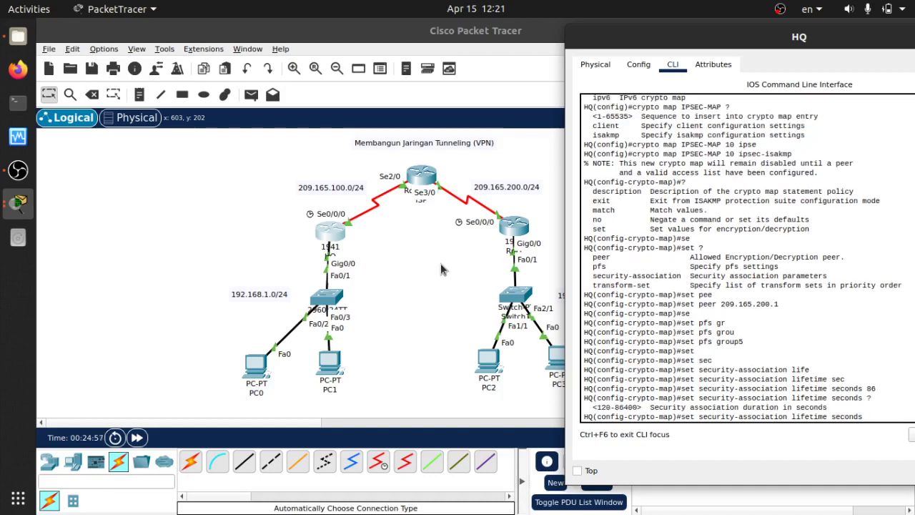
- Set the security-association lifetime of HQ's crypto map IPSEC-MAP to 86400 seconds
{"action": "type", "text": "864400"}
{"action": "key", "text": "Return"}
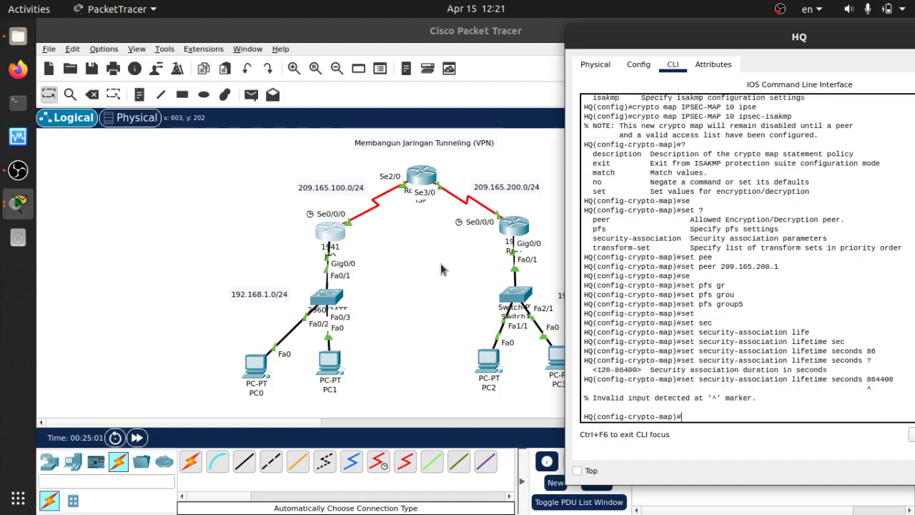
{"action": "key", "text": "Up"}
{"action": "key", "text": "Left"}
{"action": "key", "text": "Left"}
{"action": "key", "text": "BackSpace"}
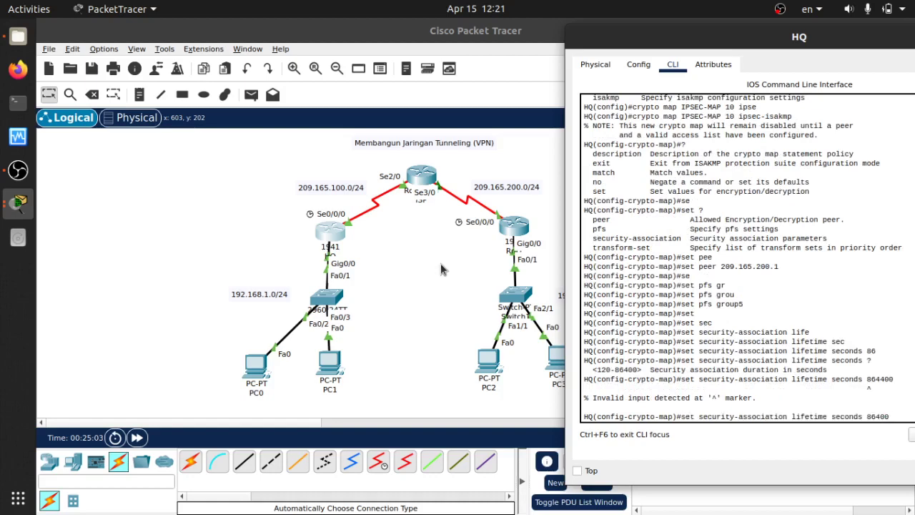
{"action": "key", "text": "Return"}
{"action": "key", "text": "Return"}
{"action": "key", "text": "Return"}
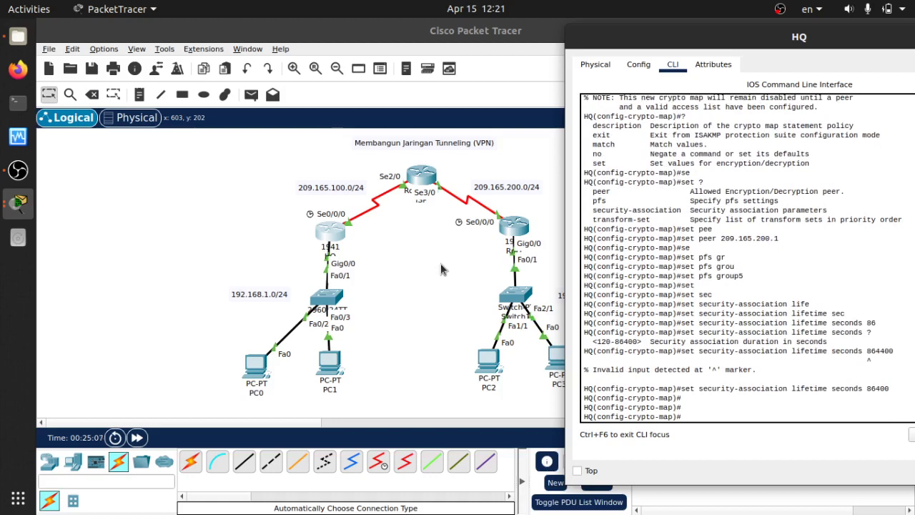
- Assign transform set HQ-RnD to the crypto map, looking up its name in the earlier transform-set command
{"action": "type", "text": "set tra"}
{"action": "key", "text": "Tab"}
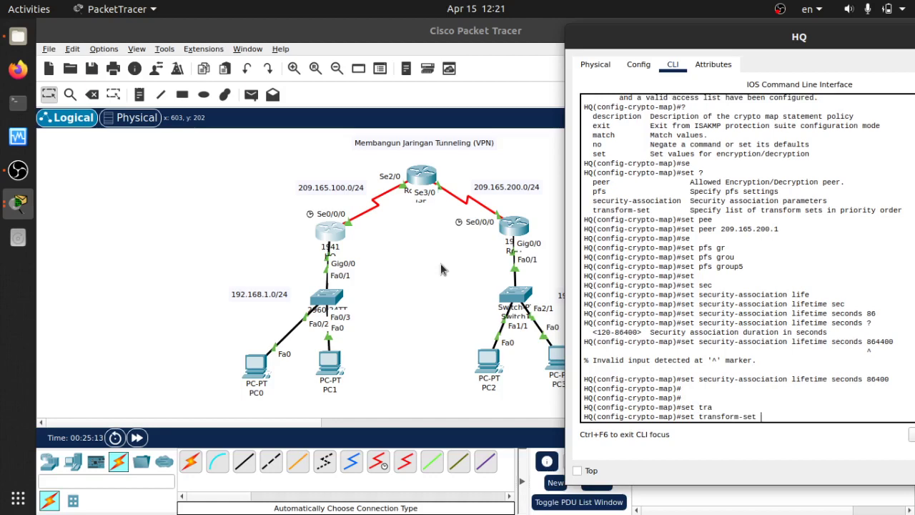
{"action": "type", "text": "H"}
{"action": "scroll", "coordinate": [727, 213], "scroll_direction": "up", "scroll_amount": 4}
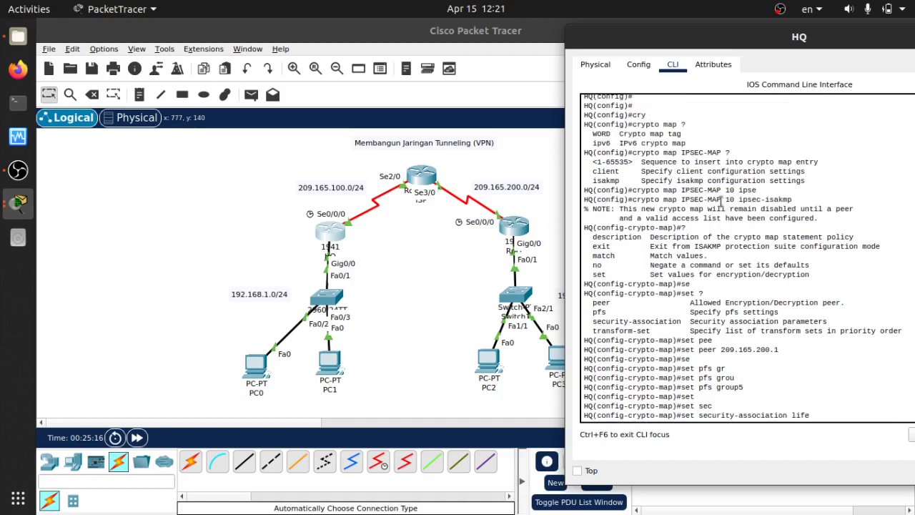
{"action": "scroll", "coordinate": [700, 195], "scroll_direction": "up", "scroll_amount": 3}
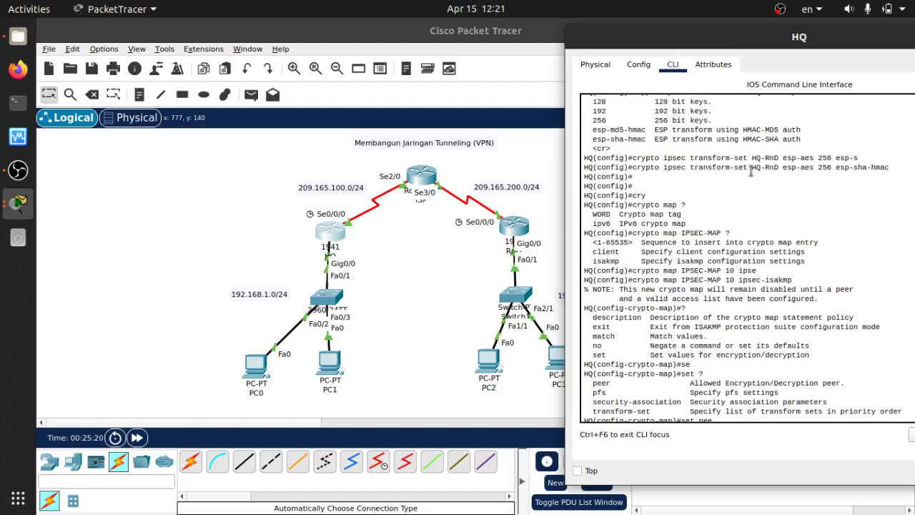
{"action": "left_click_drag", "start_coordinate": [750, 167], "coordinate": [780, 168]}
{"action": "scroll", "coordinate": [749, 271], "scroll_direction": "down", "scroll_amount": 7}
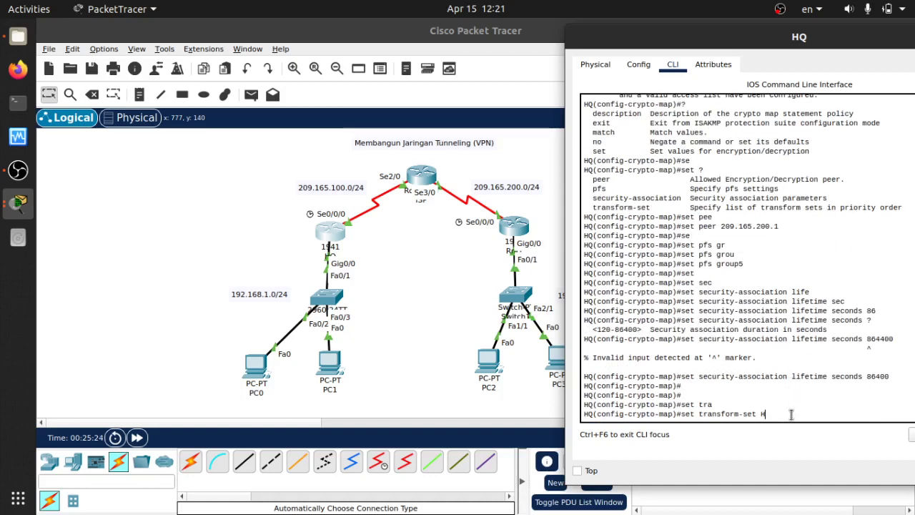
{"action": "type", "text": "Q-RnD"}
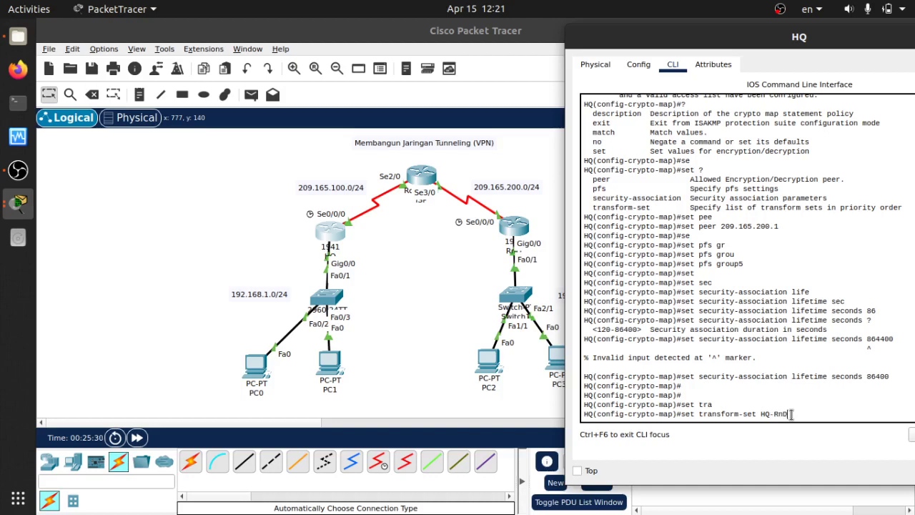
{"action": "key", "text": "Return"}
- List the crypto map's match options and try to match 100 without the address keyword
{"action": "type", "text": "mact"}
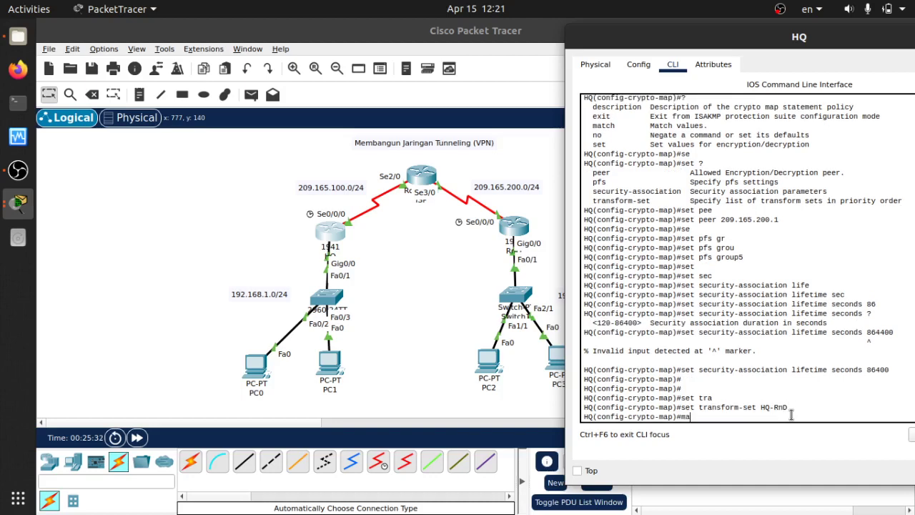
{"action": "key", "text": "Tab"}
{"action": "key", "text": "BackSpace"}
{"action": "key", "text": "BackSpace"}
{"action": "type", "text": "tc"}
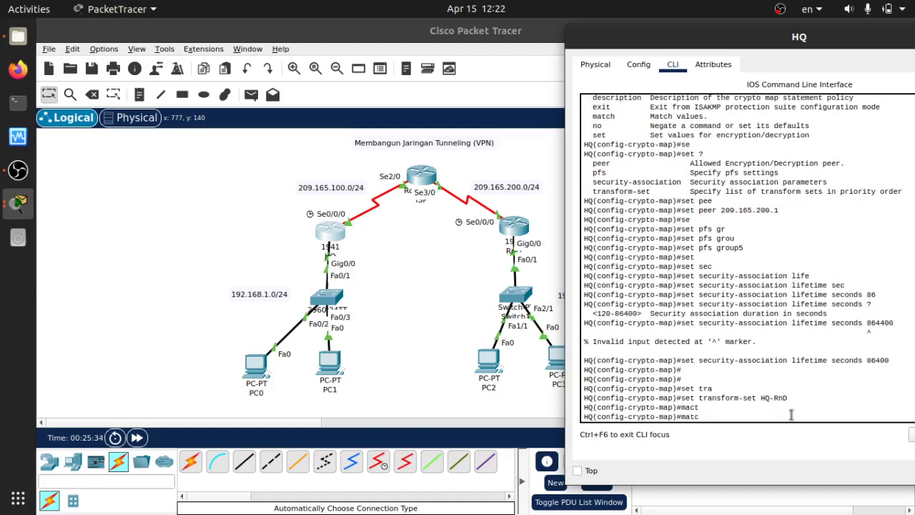
{"action": "key", "text": "Tab"}
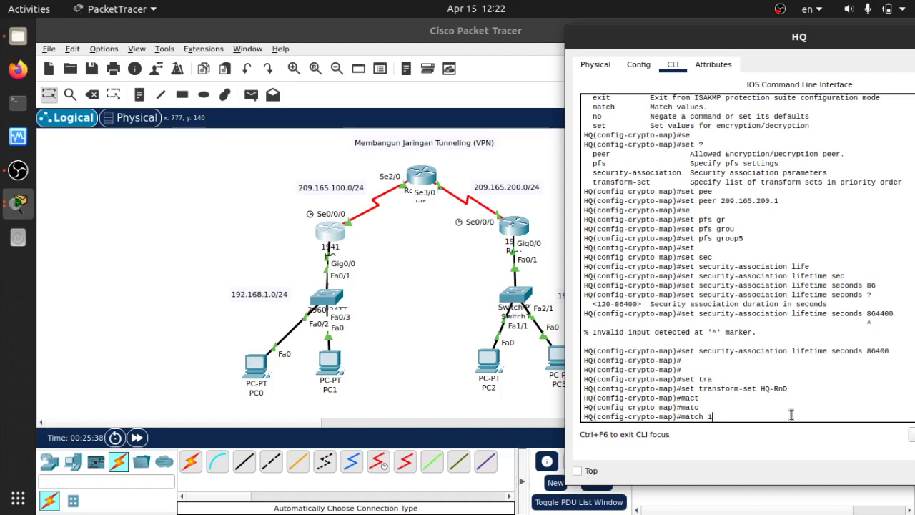
{"action": "type", "text": "?"}
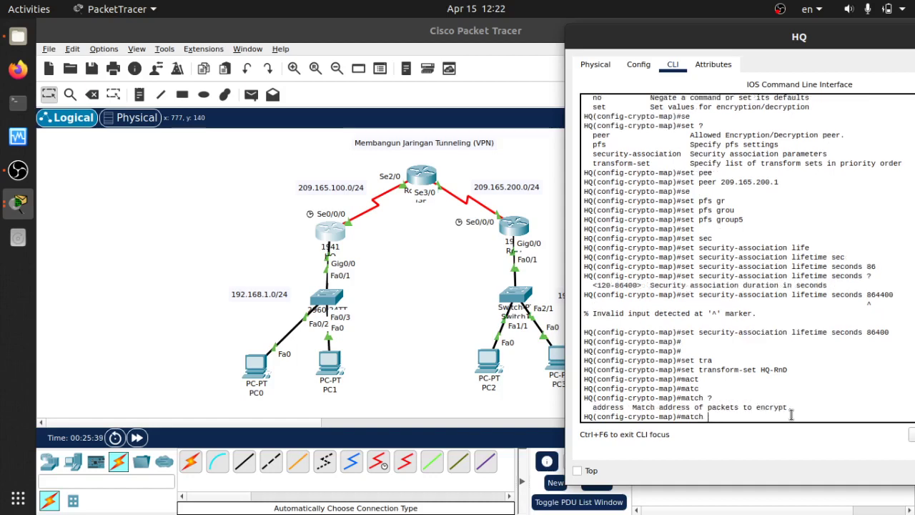
{"action": "type", "text": "100"}
{"action": "key", "text": "Return"}
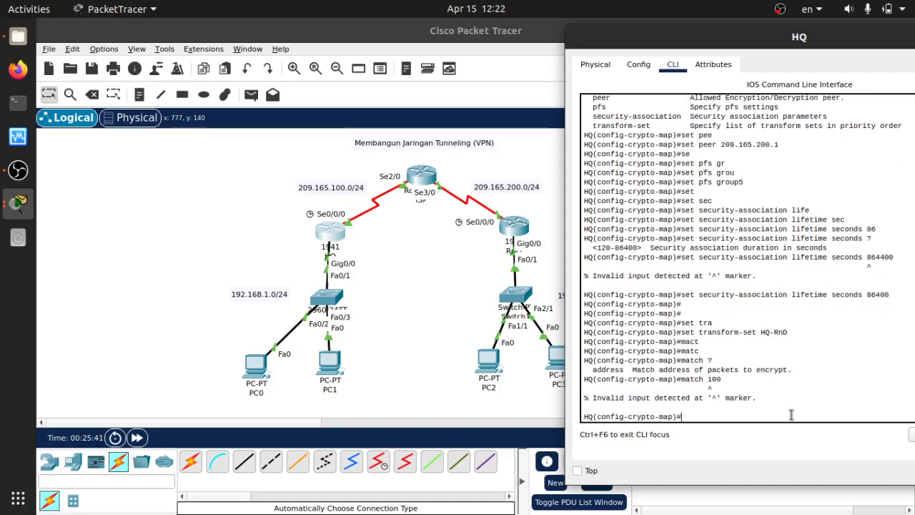
- Match the crypto map to address access list 100, checking the accepted access-list values
{"action": "key", "text": "Up"}
{"action": "key", "text": "BackSpace"}
{"action": "key", "text": "BackSpace"}
{"action": "key", "text": "BackSpace"}
{"action": "type", "text": "add"}
{"action": "key", "text": "Tab"}
{"action": "type", "text": "?"}
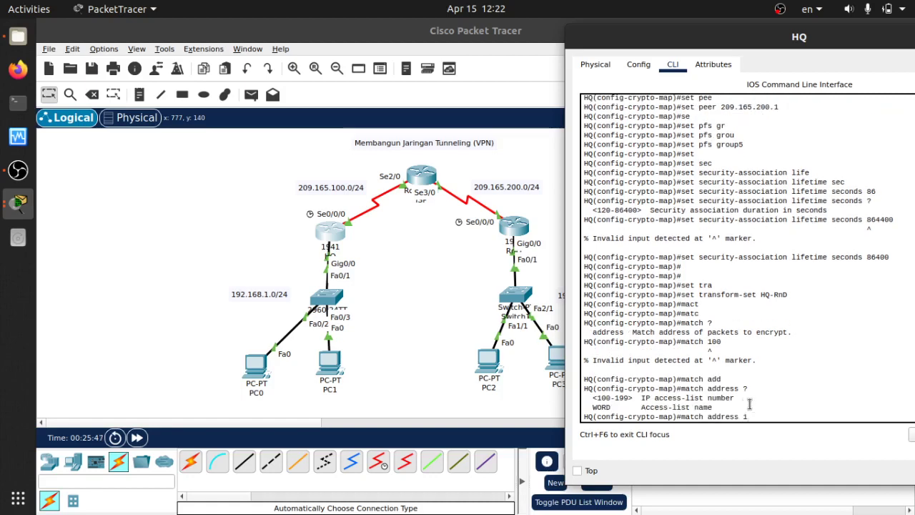
{"action": "type", "text": "00"}
{"action": "key", "text": "Return"}
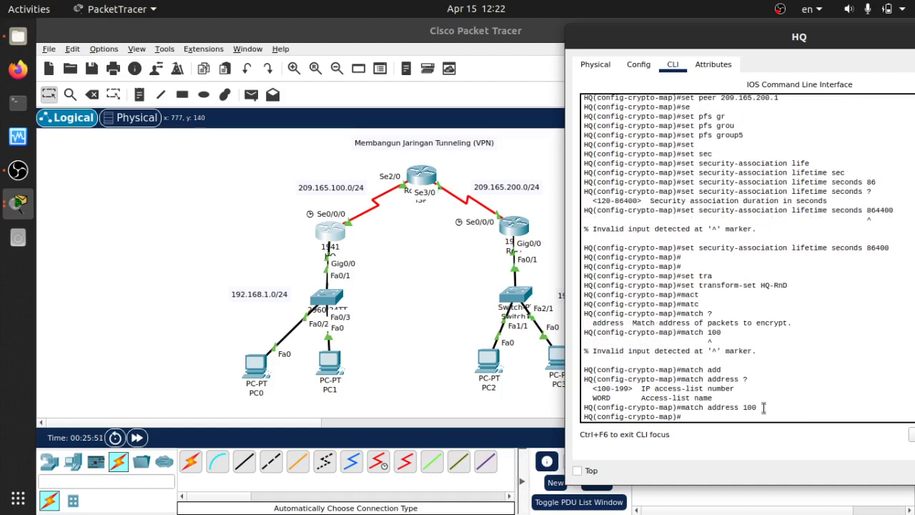
- Exit crypto map configuration and apply crypto map IPSEC-MAP to HQ's interface se0/0/0, highlighting the resulting log message
{"action": "type", "text": "exit"}
{"action": "key", "text": "Return"}
{"action": "key", "text": "Return"}
{"action": "type", "text": "int"}
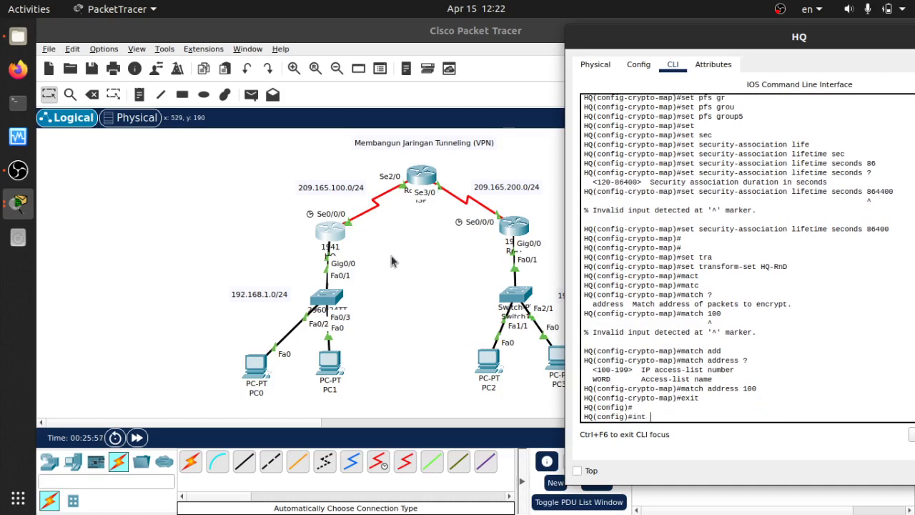
{"action": "type", "text": " se0/0/0"}
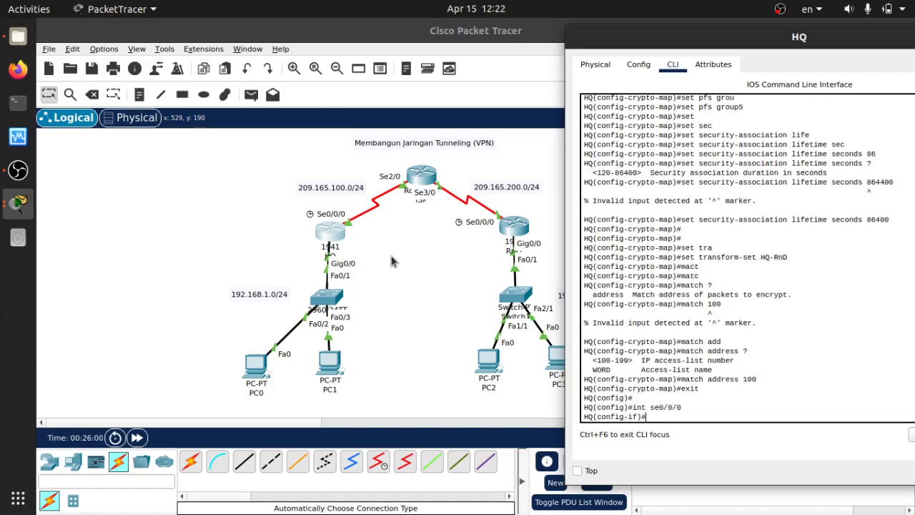
{"action": "type", "text": "ry"}
{"action": "key", "text": "Tab"}
{"action": "type", "text": "map"}
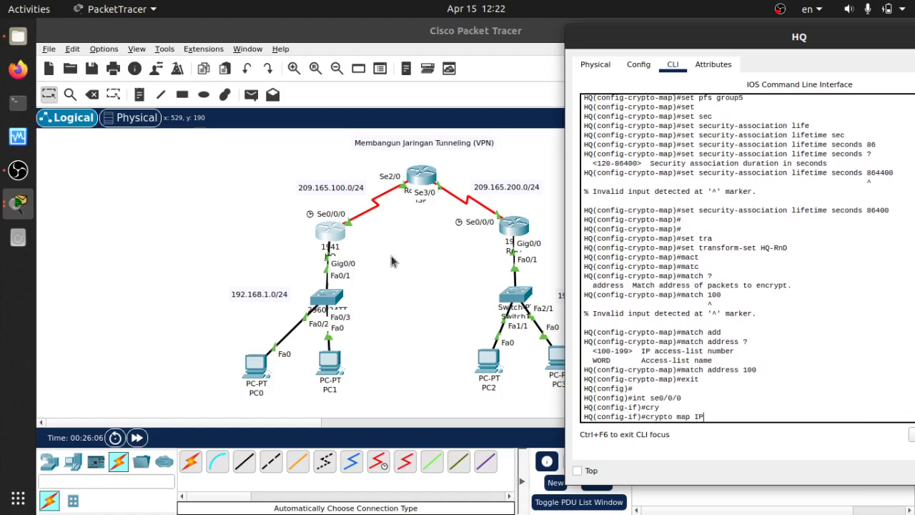
{"action": "type", "text": " IP"}
{"action": "key", "text": "Tab"}
{"action": "type", "text": "SEC-"}
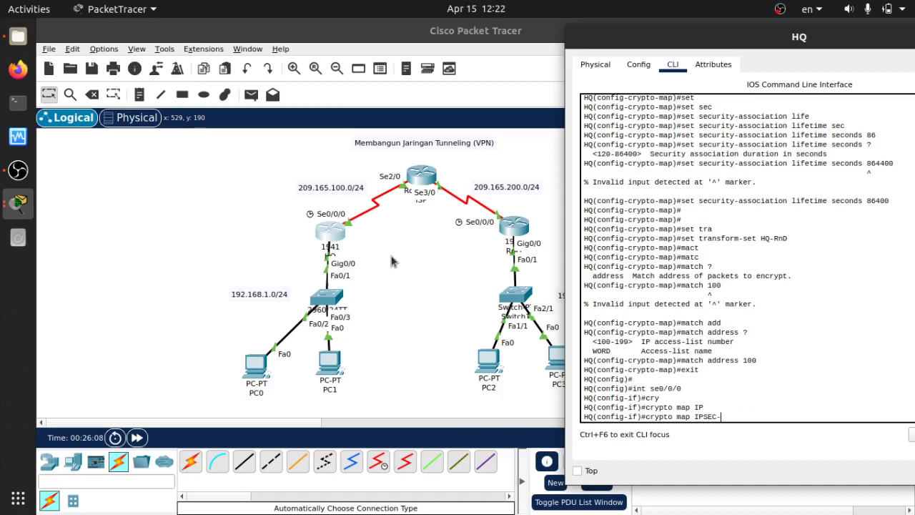
{"action": "type", "text": "MAP"}
{"action": "key", "text": "Return"}
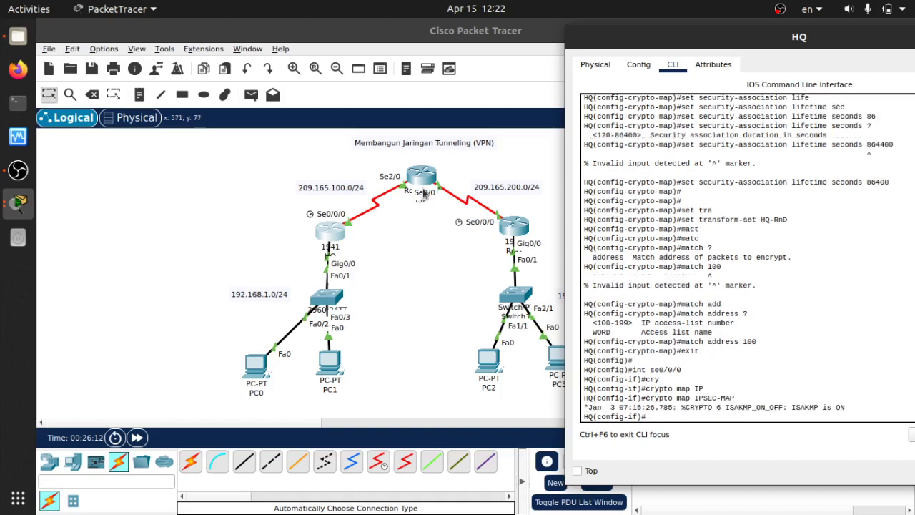
{"action": "left_click_drag", "start_coordinate": [585, 406], "coordinate": [847, 407]}
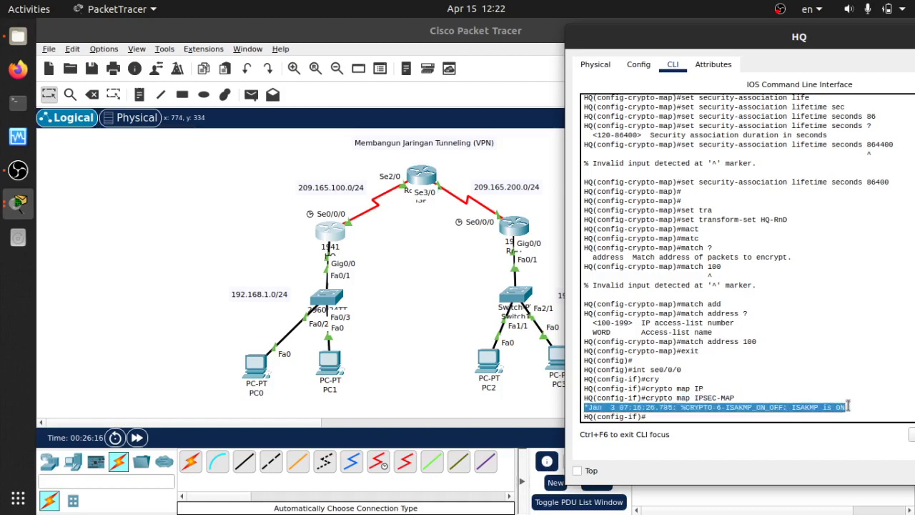
{"action": "left_click", "coordinate": [750, 407]}
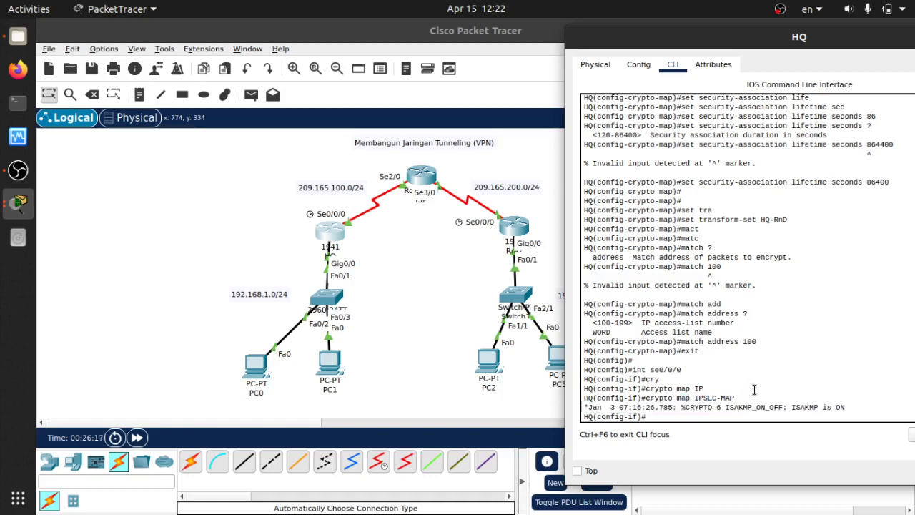
- Close the HQ window and enter global configuration mode in the RnD router's CLI
{"action": "left_click_drag", "start_coordinate": [747, 36], "coordinate": [515, 96]}
{"action": "left_click", "coordinate": [812, 97]}
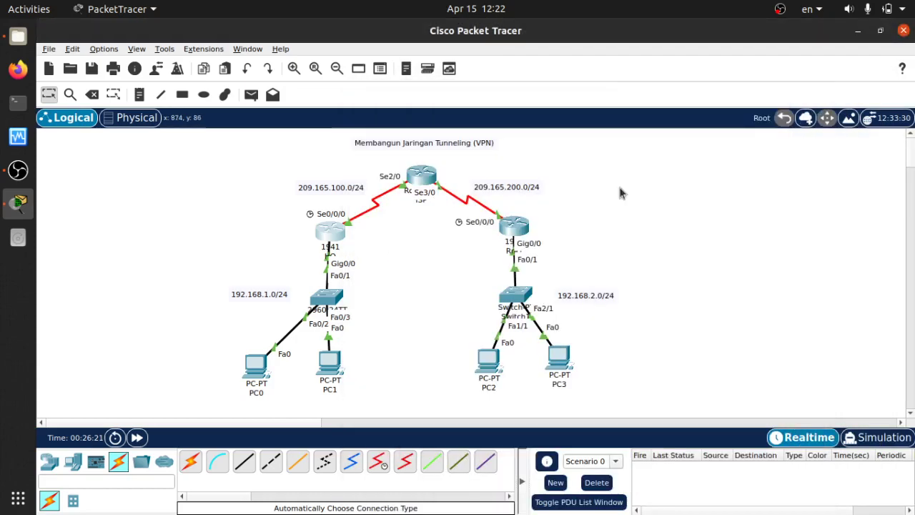
{"action": "left_click", "coordinate": [516, 228]}
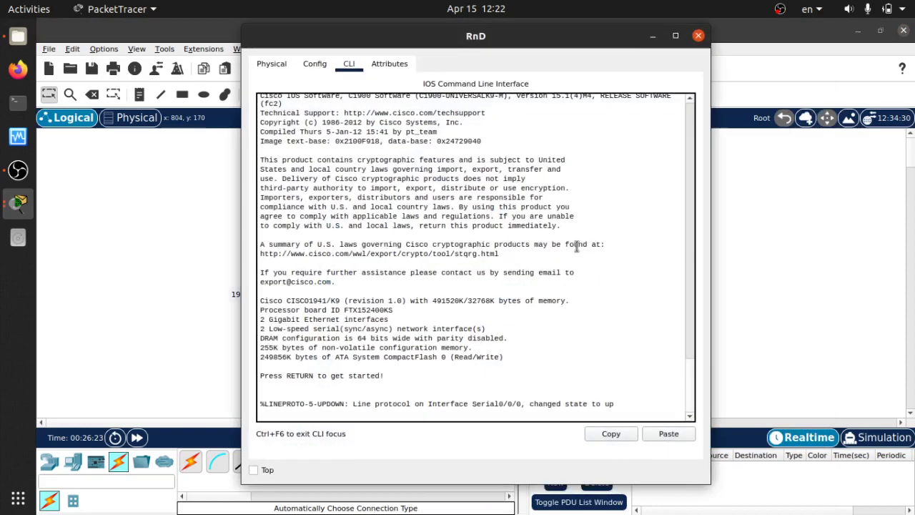
{"action": "key", "text": "Return"}
{"action": "key", "text": "Return"}
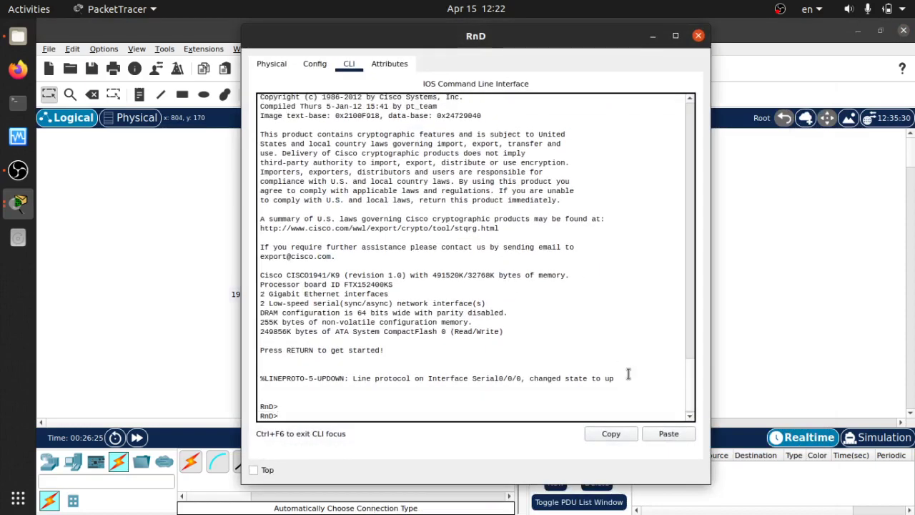
{"action": "type", "text": "en"}
{"action": "key", "text": "Tab"}
{"action": "key", "text": "Return"}
{"action": "type", "text": "conf t"}
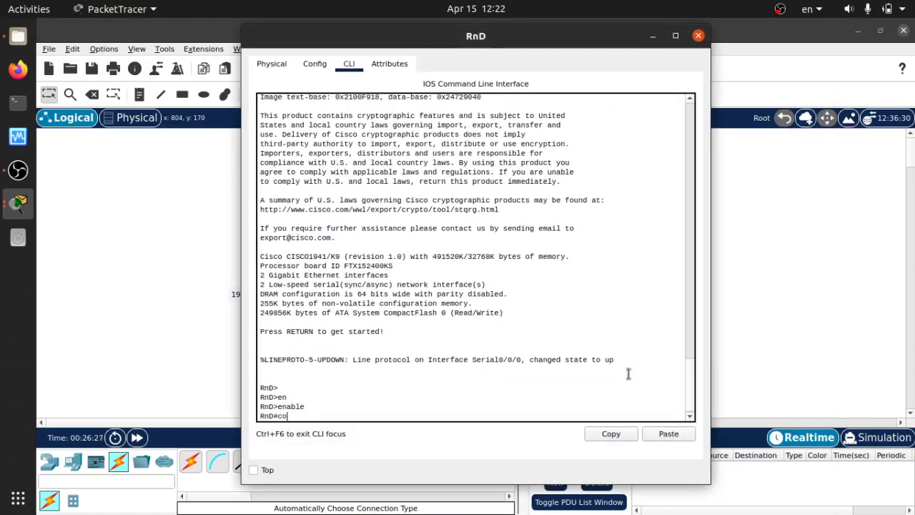
{"action": "key", "text": "Return"}
{"action": "key", "text": "Return"}
{"action": "key", "text": "Return"}
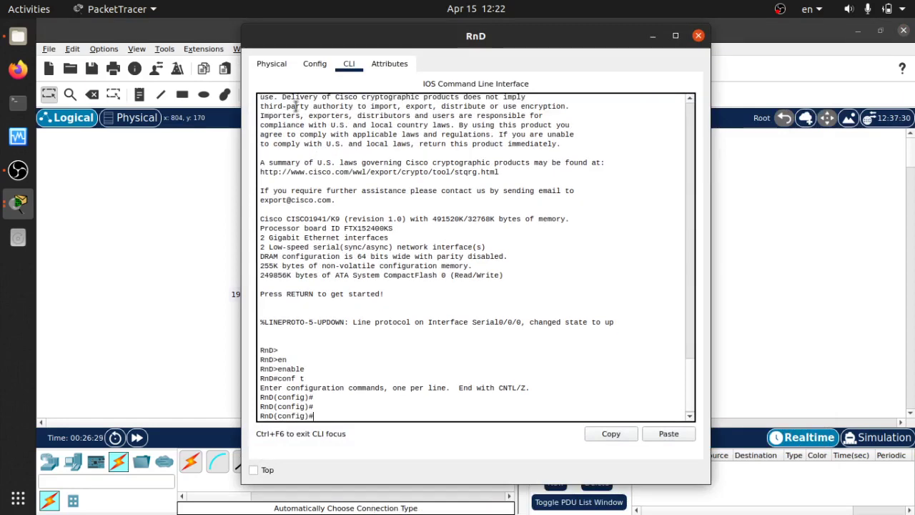
- Move the RnD router's window aside and close it to return to the network topology
{"action": "left_click_drag", "start_coordinate": [402, 40], "coordinate": [628, 43]}
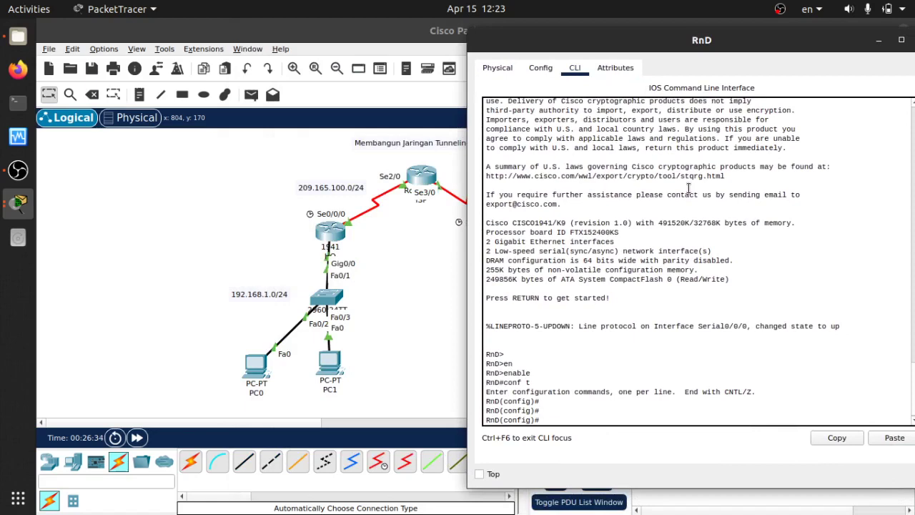
{"action": "left_click_drag", "start_coordinate": [901, 41], "coordinate": [837, 47]}
{"action": "left_click", "coordinate": [860, 46]}
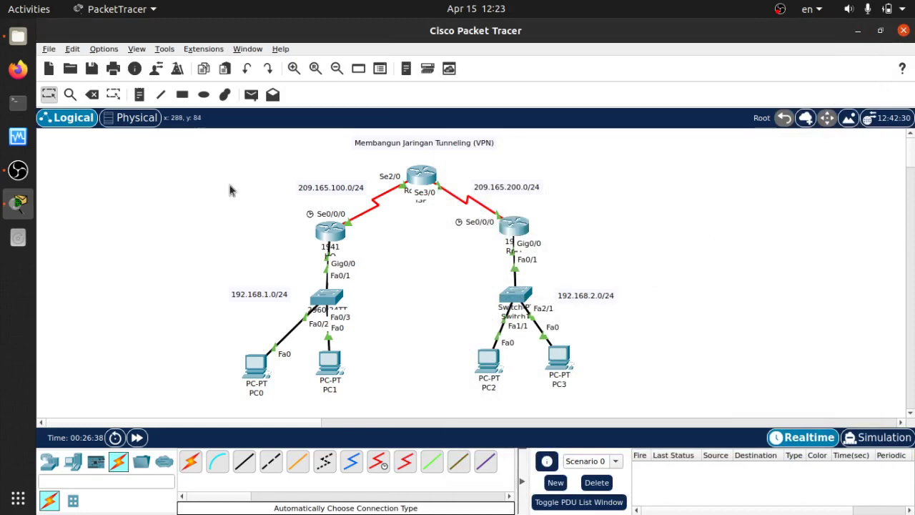
- Reopen the HQ router's CLI and exit interface configuration mode back to global configuration
{"action": "left_click", "coordinate": [323, 230]}
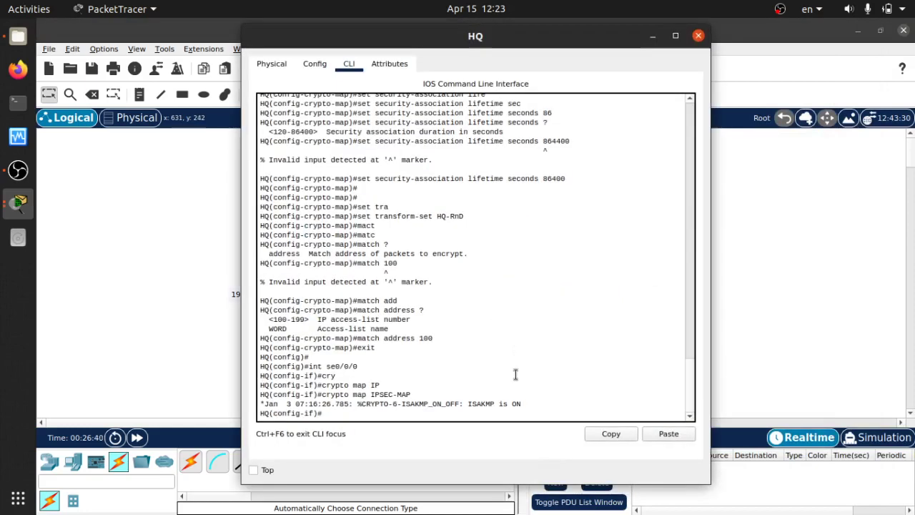
{"action": "key", "text": "Return"}
{"action": "key", "text": "Return"}
{"action": "type", "text": "exit"}
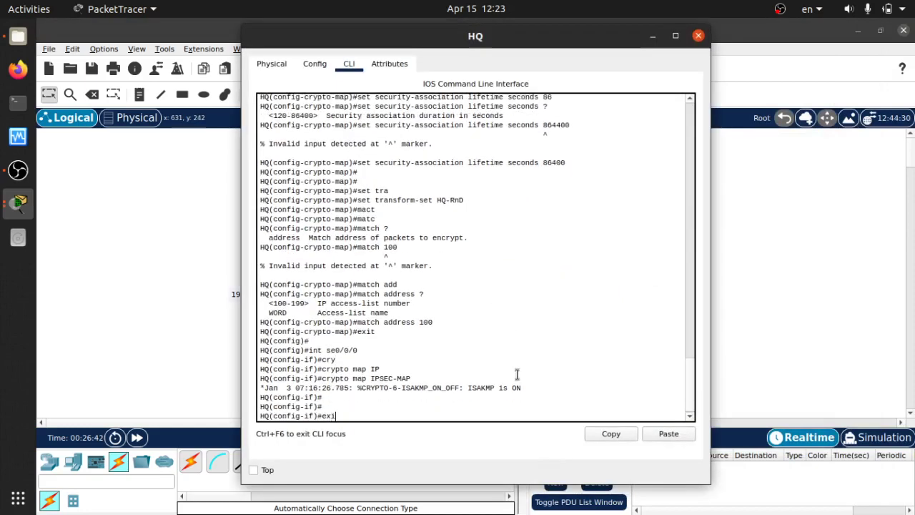
{"action": "key", "text": "Return"}
{"action": "key", "text": "Return"}
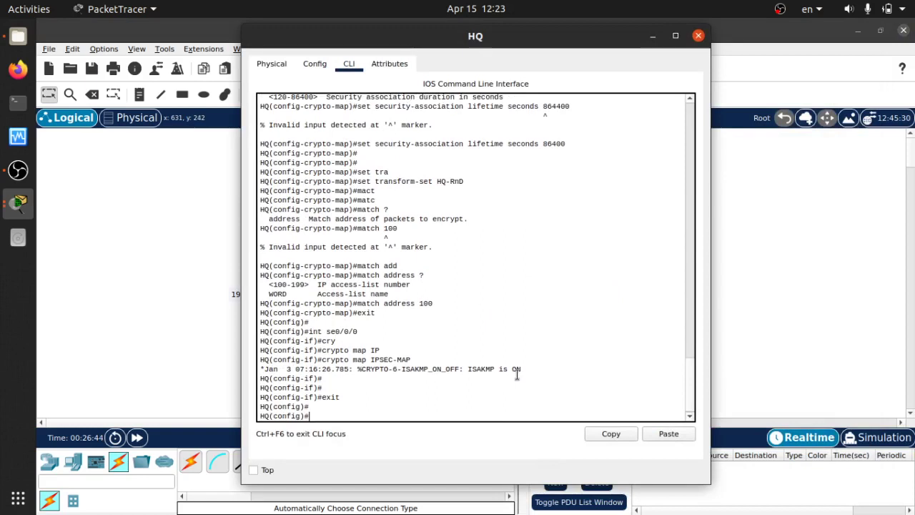
- Begin an access-list 100 permit ip entry with source 192.168.1.0 and wildcard 0.0.0.255, checking the syntax help for each argument
{"action": "type", "text": "acc"}
{"action": "key", "text": "Tab"}
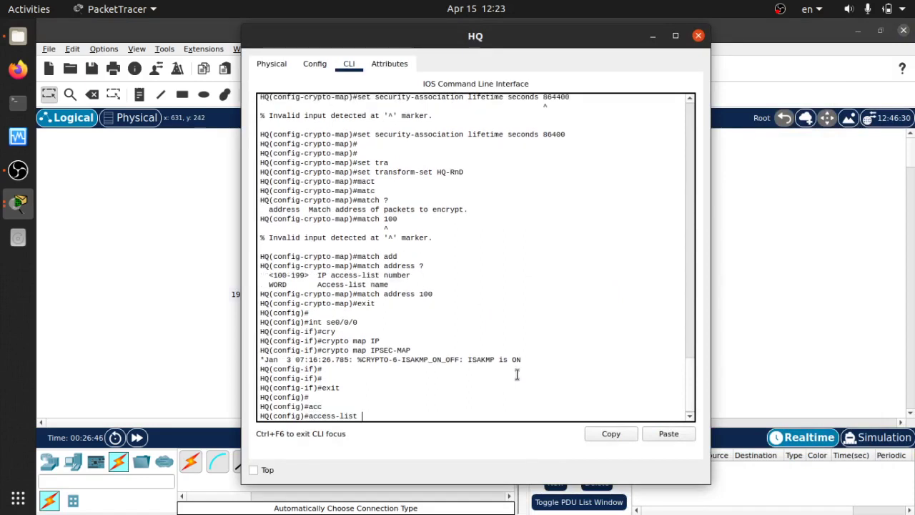
{"action": "type", "text": "?"}
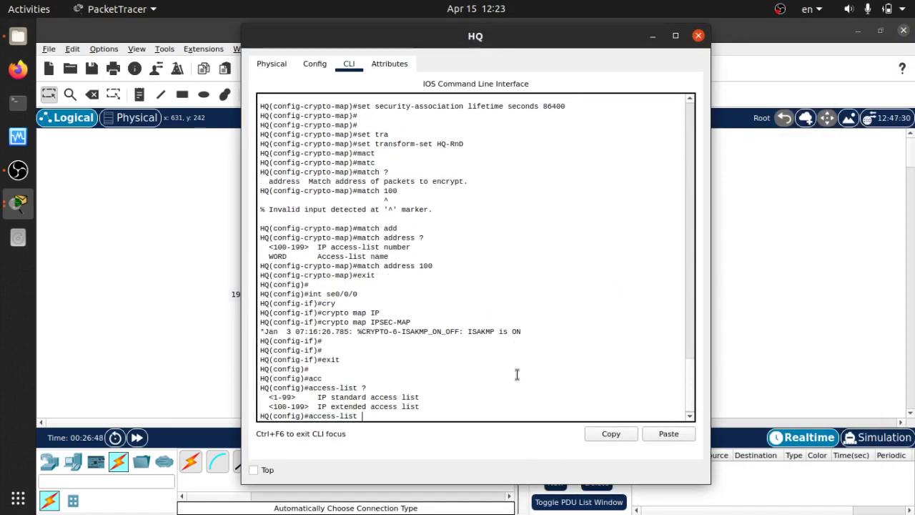
{"action": "type", "text": "100 permit"}
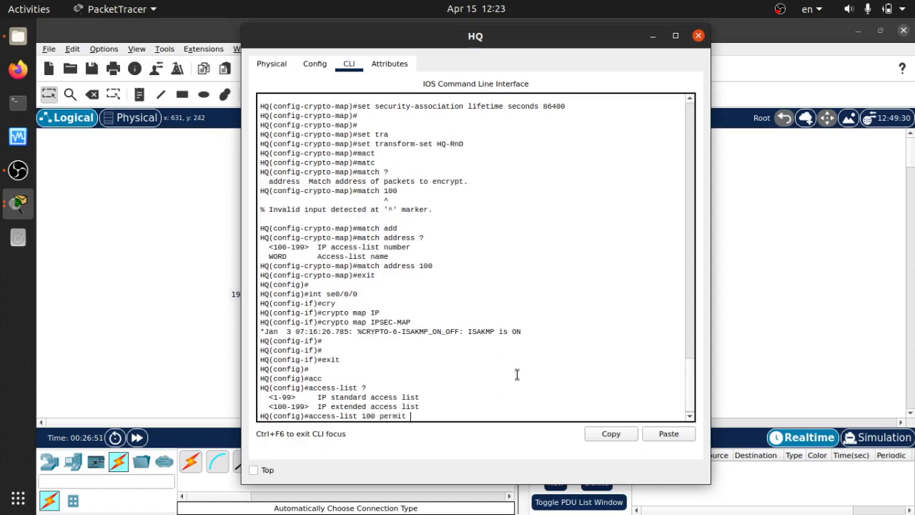
{"action": "type", "text": " ip 192.168.10"}
{"action": "key", "text": "BackSpace"}
{"action": "type", "text": ".0"}
{"action": "left_click_drag", "start_coordinate": [551, 41], "coordinate": [593, 55]}
{"action": "type", "text": "0"}
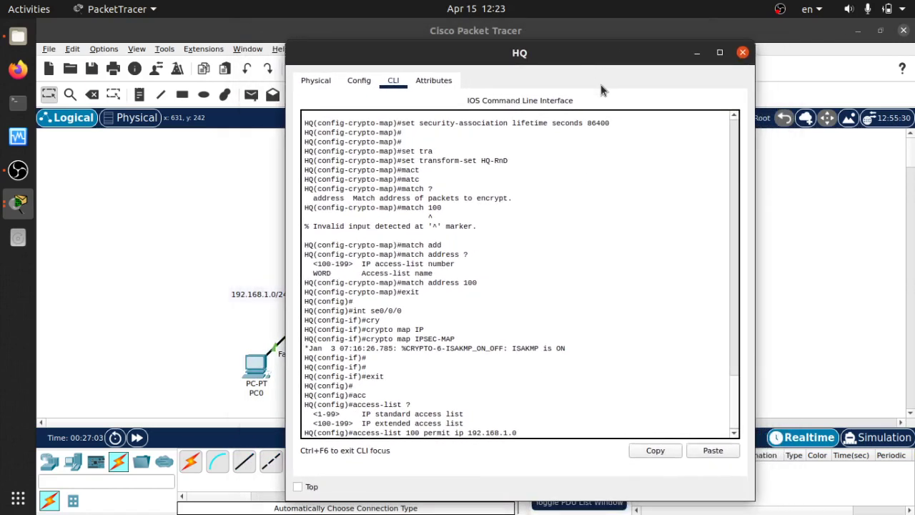
{"action": "type", "text": " ?"}
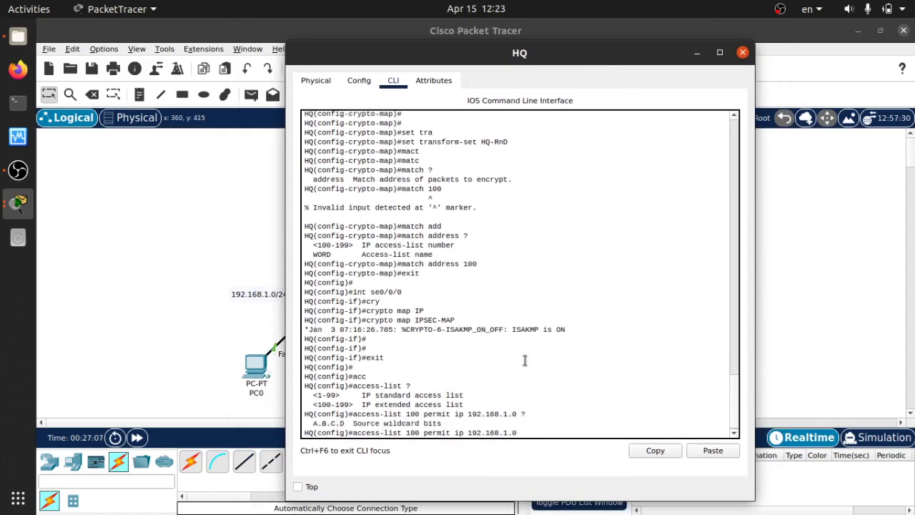
{"action": "type", "text": "0.0.0.255 ?"}
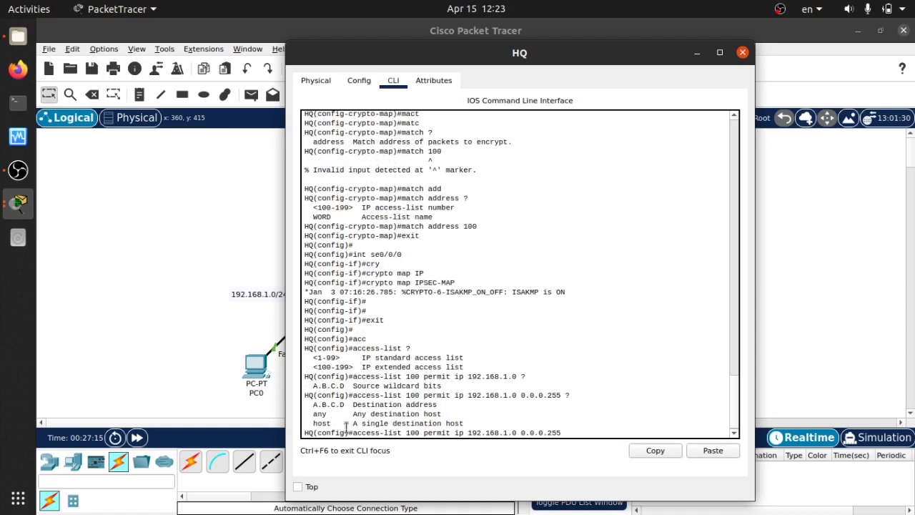
- Complete the access-list 100 entry with destination 192.168.2.0 and wildcard 0.0.0.255, and submit it
{"action": "type", "text": "192"}
{"action": "left_click_drag", "start_coordinate": [479, 64], "coordinate": [579, 57]}
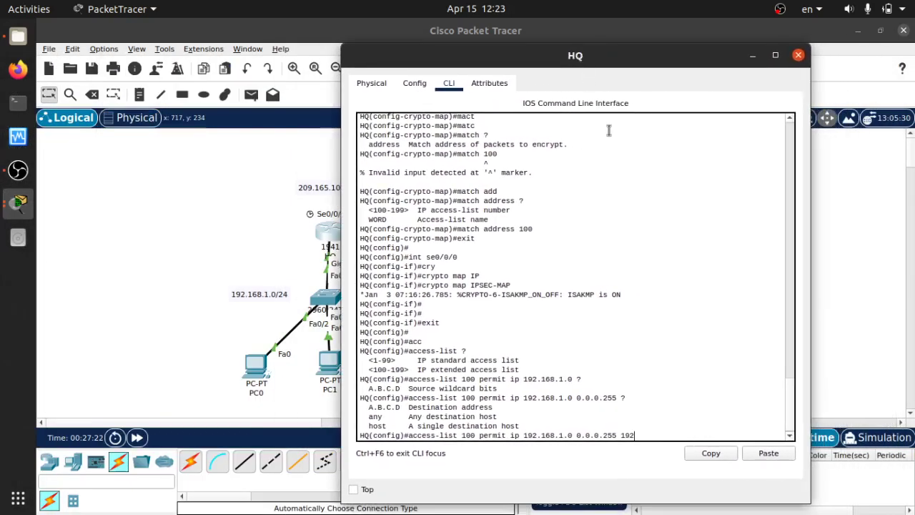
{"action": "type", "text": ".168.2.0 0.0.0.0"}
{"action": "left_click_drag", "start_coordinate": [673, 431], "coordinate": [700, 435]}
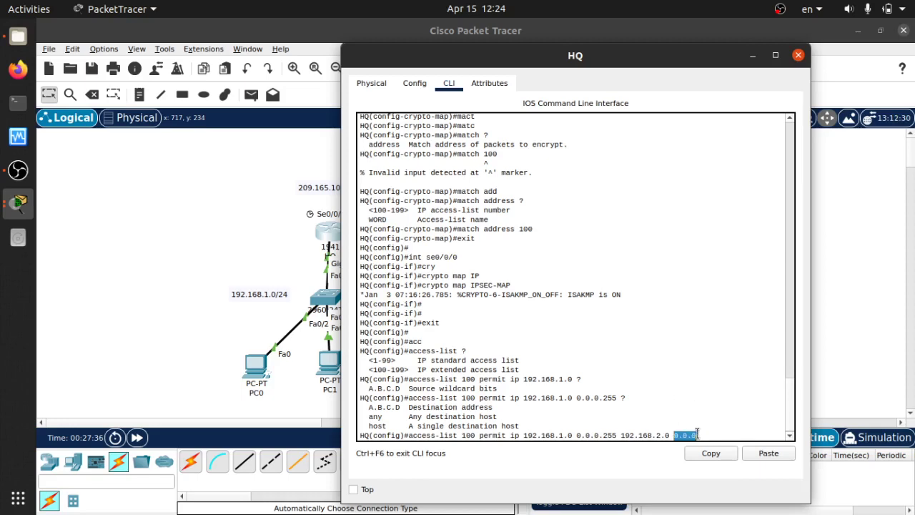
{"action": "left_click", "coordinate": [703, 435]}
{"action": "type", "text": "255"}
{"action": "key", "text": "Return"}
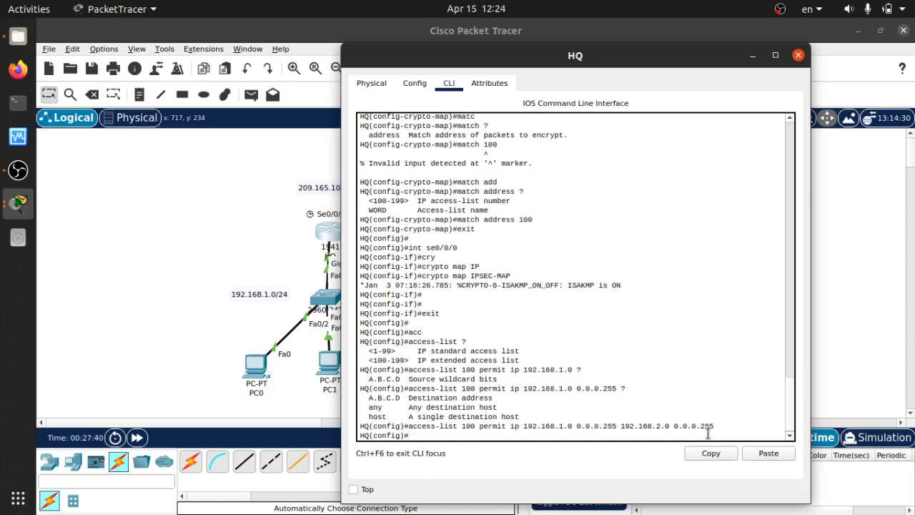
{"action": "key", "text": "Return"}
{"action": "key", "text": "Return"}
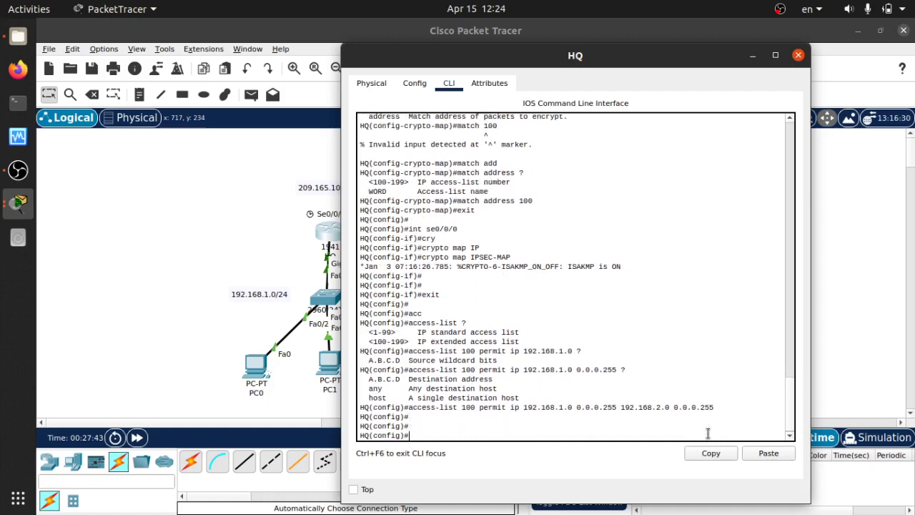
- Exit global configuration mode on HQ and show the brief IP interface summary
{"action": "type", "text": "exit"}
{"action": "key", "text": "Return"}
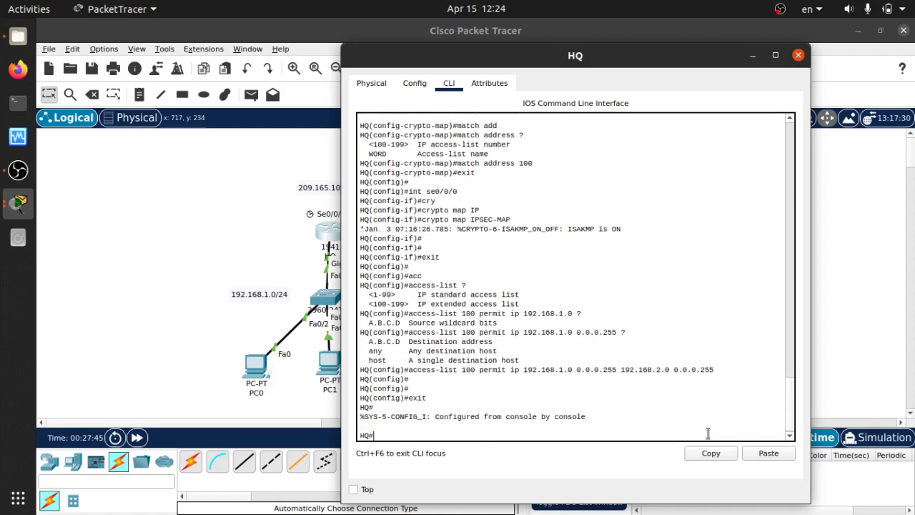
{"action": "key", "text": "Return"}
{"action": "type", "text": "s"}
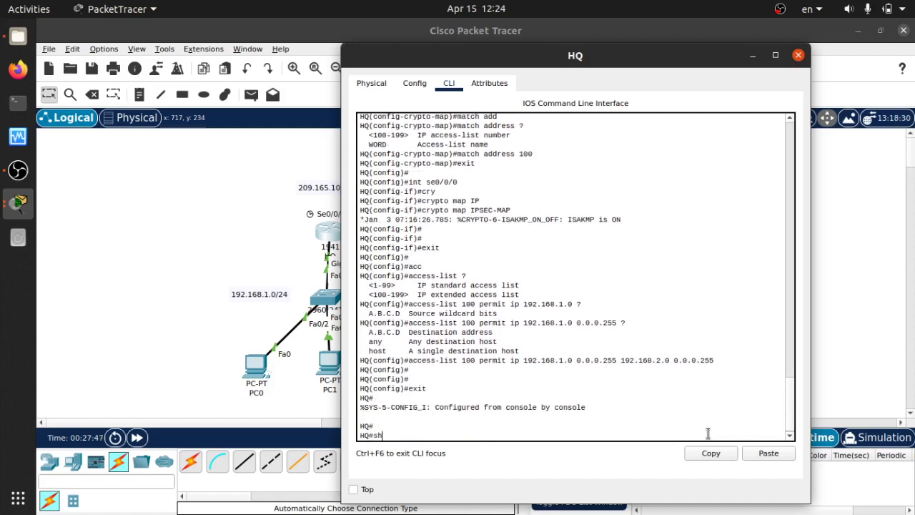
{"action": "type", "text": "h"}
{"action": "key", "text": "Tab"}
{"action": "type", "text": "i"}
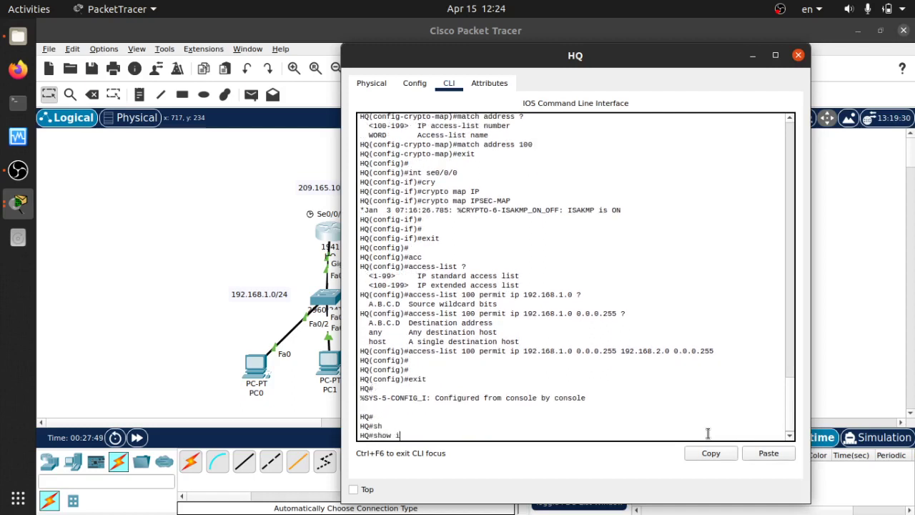
{"action": "type", "text": "p int brief"}
{"action": "key", "text": "Return"}
{"action": "key", "text": "Return"}
{"action": "key", "text": "Return"}
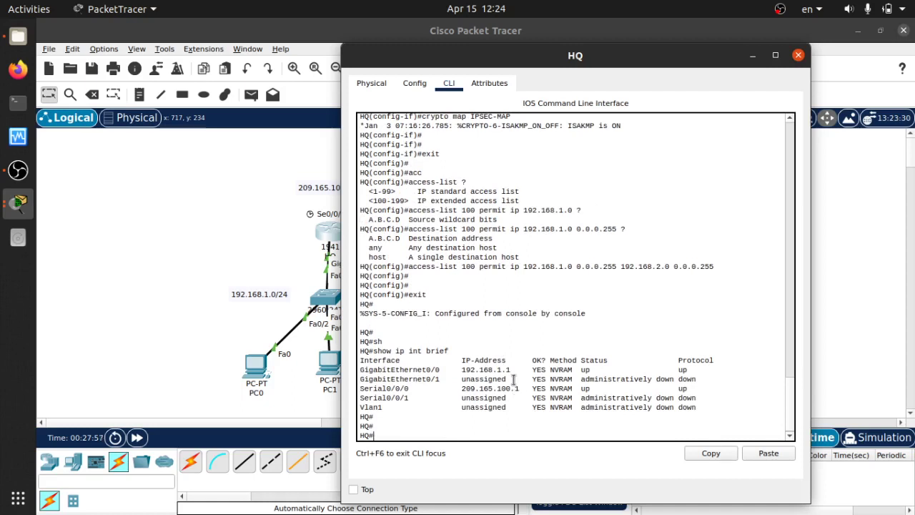
- Show HQ's crypto ISAKMP policy and highlight its encryption, hash, authentication, group and lifetime settings
{"action": "type", "text": "show cry"}
{"action": "key", "text": "Tab"}
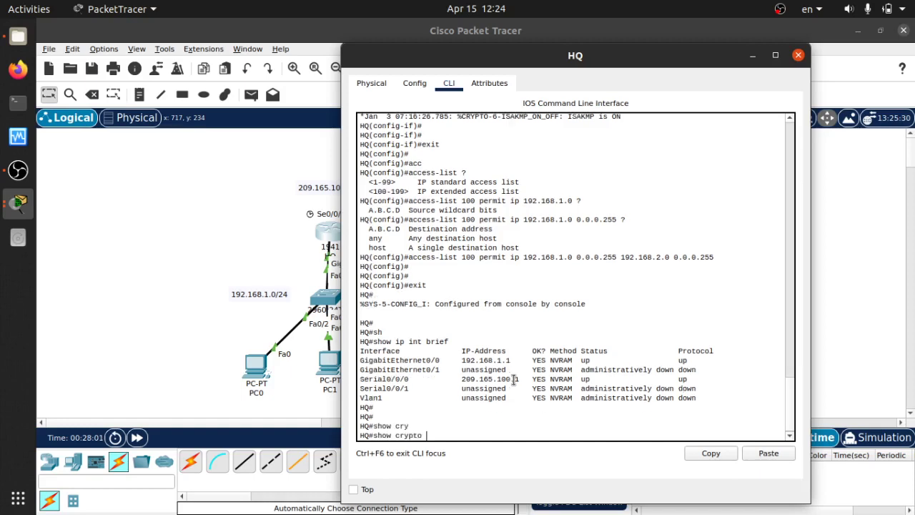
{"action": "type", "text": "is"}
{"action": "key", "text": "Tab"}
{"action": "type", "text": "po"}
{"action": "key", "text": "Tab"}
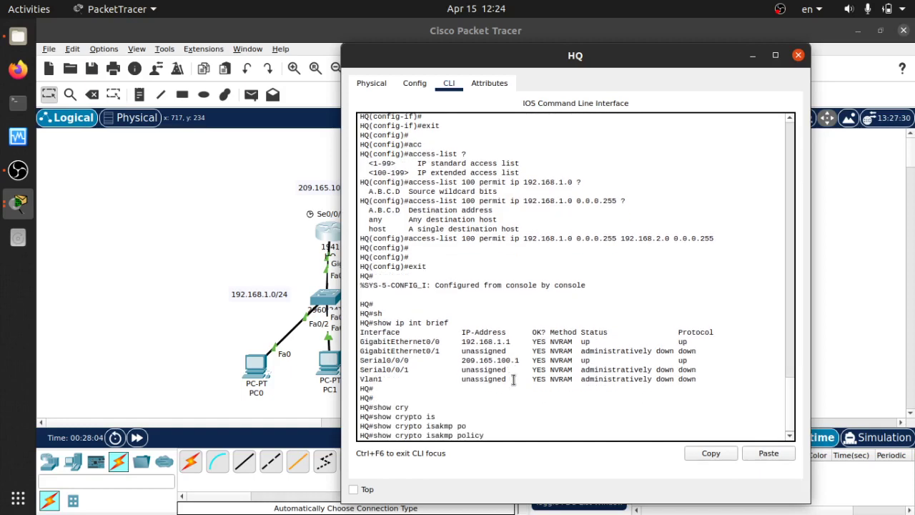
{"action": "key", "text": "Return"}
{"action": "key", "text": "Return"}
{"action": "key", "text": "Return"}
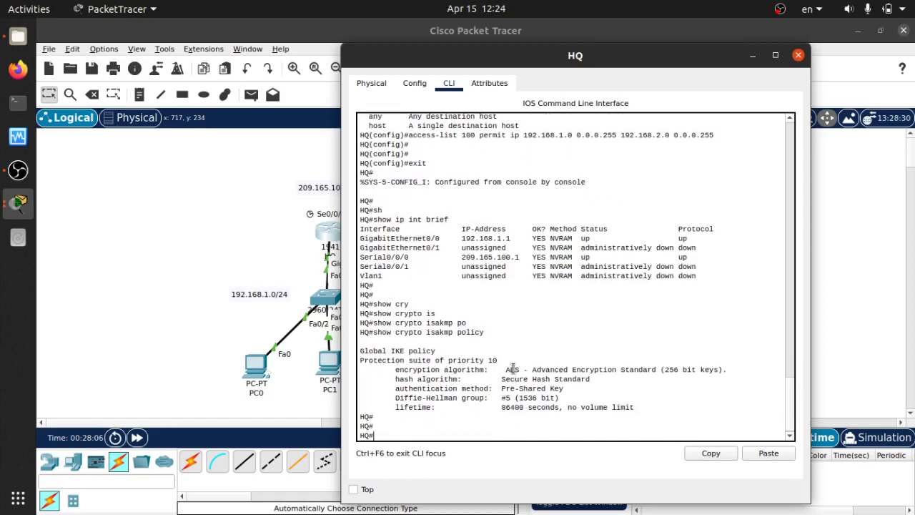
{"action": "left_click_drag", "start_coordinate": [446, 360], "coordinate": [651, 405]}
{"action": "left_click", "coordinate": [651, 405]}
- Show HQ's crypto ISAKMP security associations by reusing the previous show command with sa instead of policy
{"action": "key", "text": "Up"}
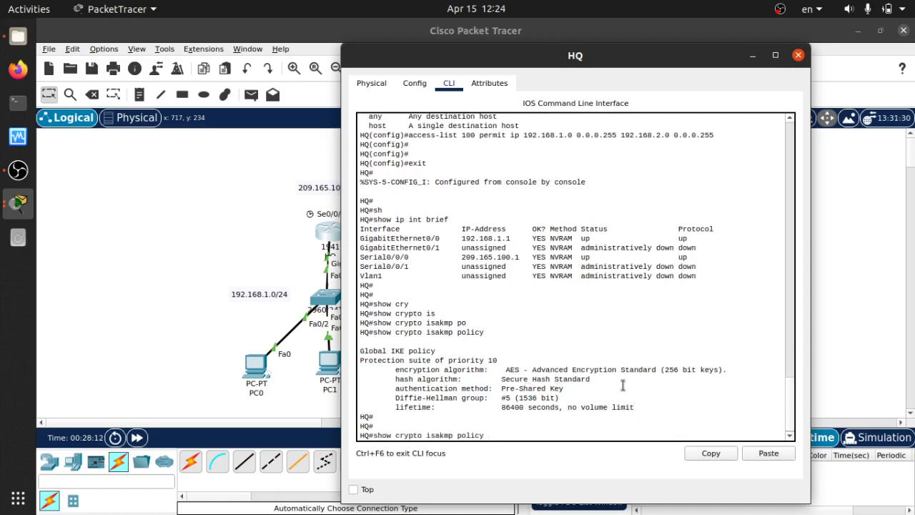
{"action": "key", "text": "BackSpace"}
{"action": "key", "text": "BackSpace"}
{"action": "key", "text": "BackSpace"}
{"action": "key", "text": "BackSpace"}
{"action": "key", "text": "BackSpace"}
{"action": "key", "text": "BackSpace"}
{"action": "key", "text": "BackSpace"}
{"action": "type", "text": "sa"}
{"action": "key", "text": "Return"}
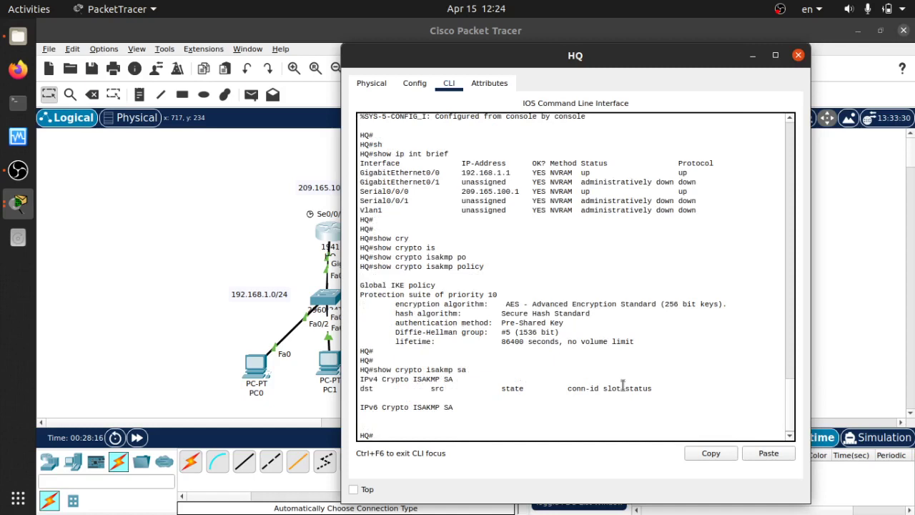
{"action": "key", "text": "Return"}
{"action": "key", "text": "Return"}
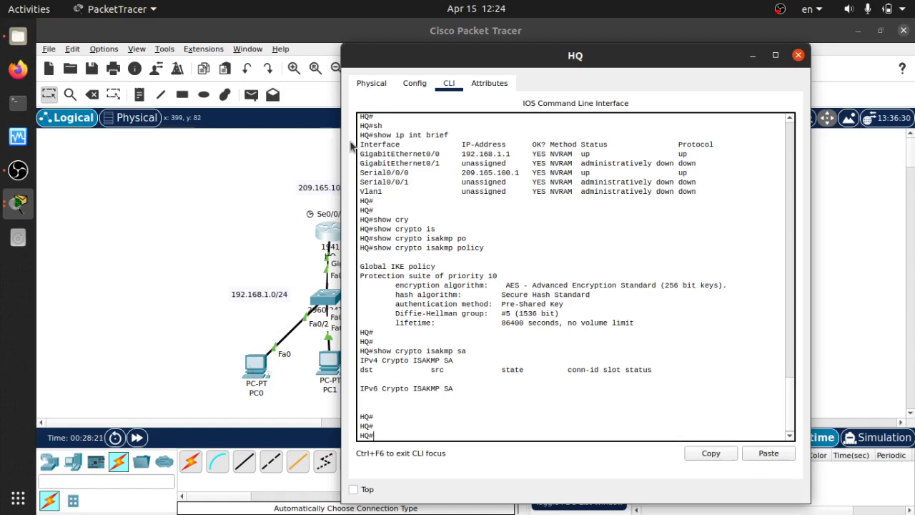
- Close the HQ window, open the RnD router's CLI and create crypto ISAKMP policy 10
{"action": "left_click", "coordinate": [798, 55]}
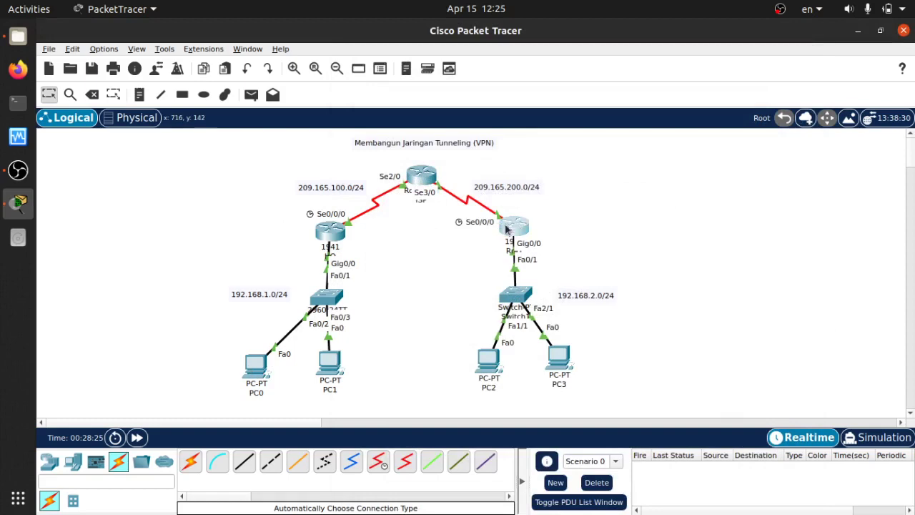
{"action": "left_click", "coordinate": [528, 222]}
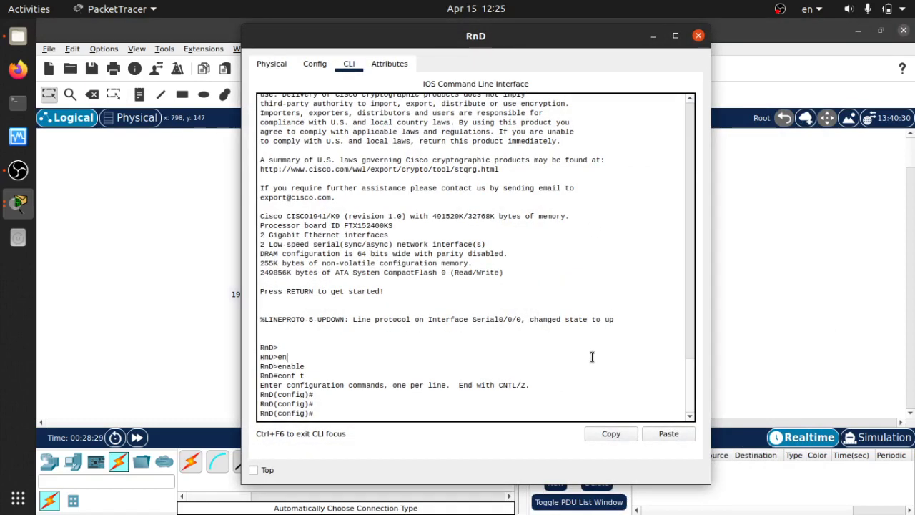
{"action": "type", "text": "crypto isakmp pol"}
{"action": "key", "text": "Tab"}
{"action": "type", "text": "10"}
{"action": "key", "text": "Return"}
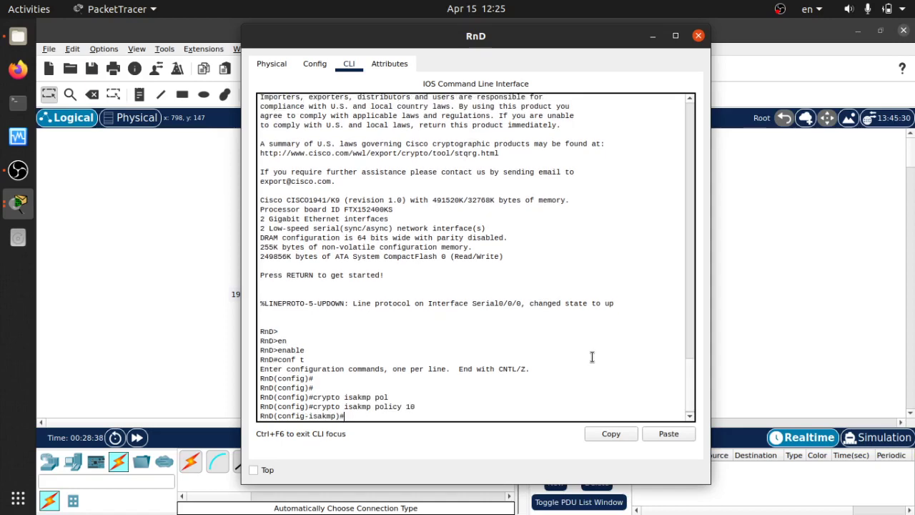
- Set RnD's ISAKMP policy to AES 256 encryption and pre-share authentication
{"action": "type", "text": "en"}
{"action": "key", "text": "Tab"}
{"action": "type", "text": "aes"}
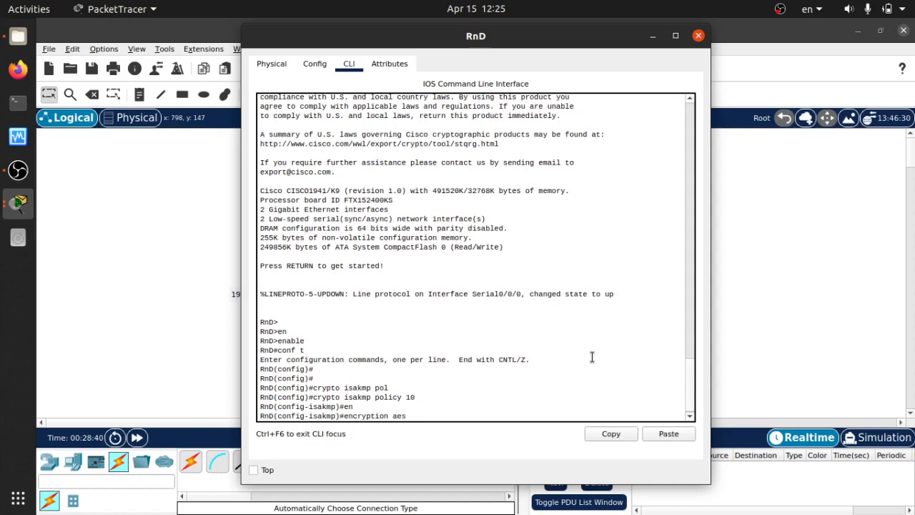
{"action": "type", "text": " 256"}
{"action": "key", "text": "Return"}
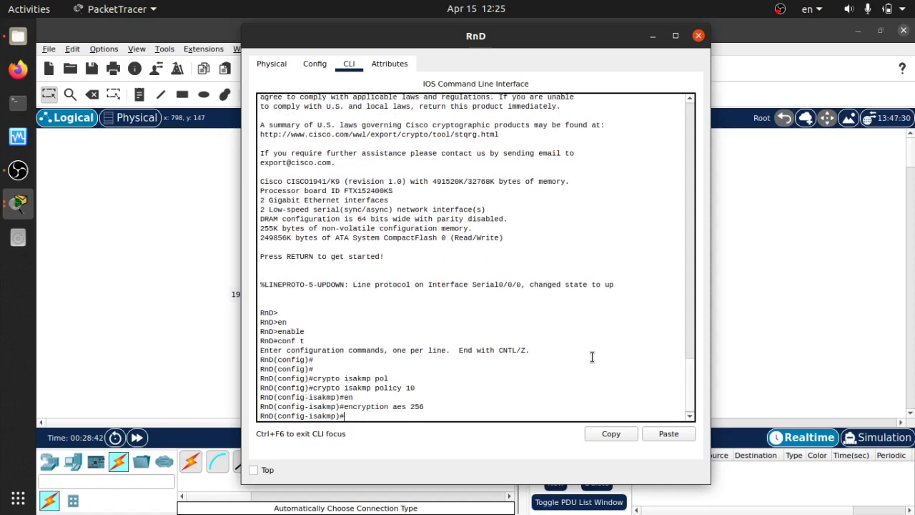
{"action": "type", "text": "authe"}
{"action": "key", "text": "Tab"}
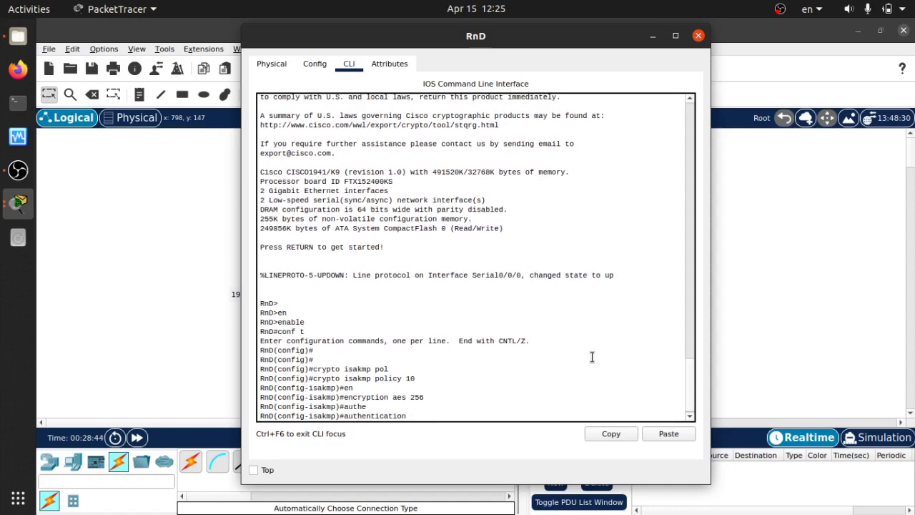
{"action": "type", "text": "pre"}
{"action": "key", "text": "Tab"}
{"action": "key", "text": "Return"}
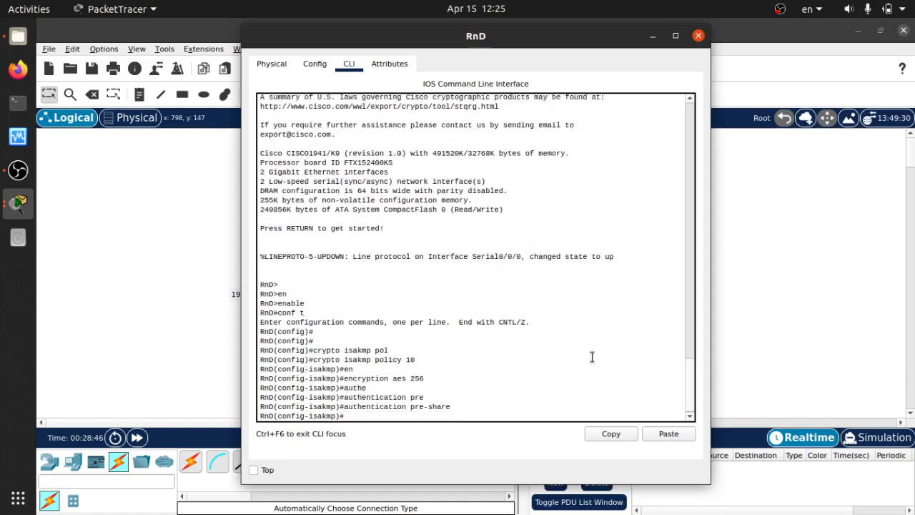
- Set the Diffie-Hellman group to 5 in RnD's ISAKMP policy and exit to global configuration mode
{"action": "type", "text": "gro"}
{"action": "key", "text": "Tab"}
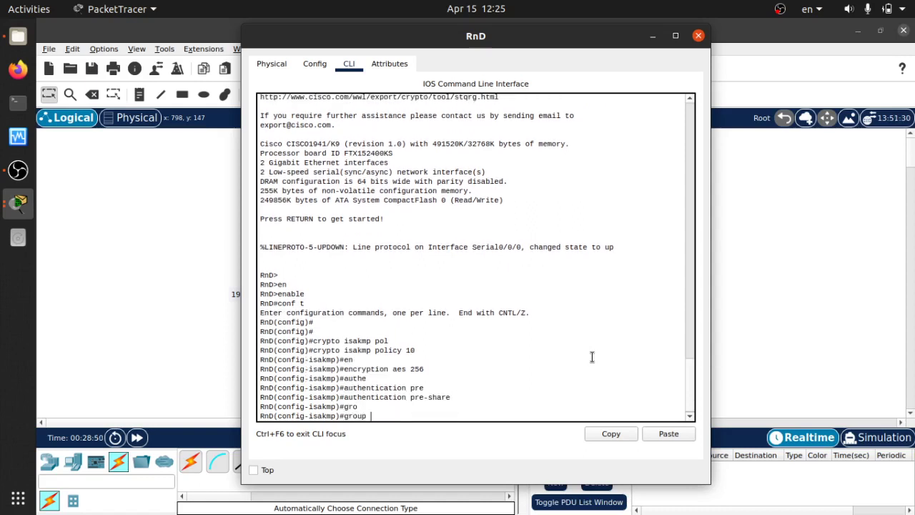
{"action": "type", "text": "5"}
{"action": "key", "text": "Return"}
{"action": "key", "text": "Return"}
{"action": "type", "text": "exit"}
{"action": "key", "text": "Return"}
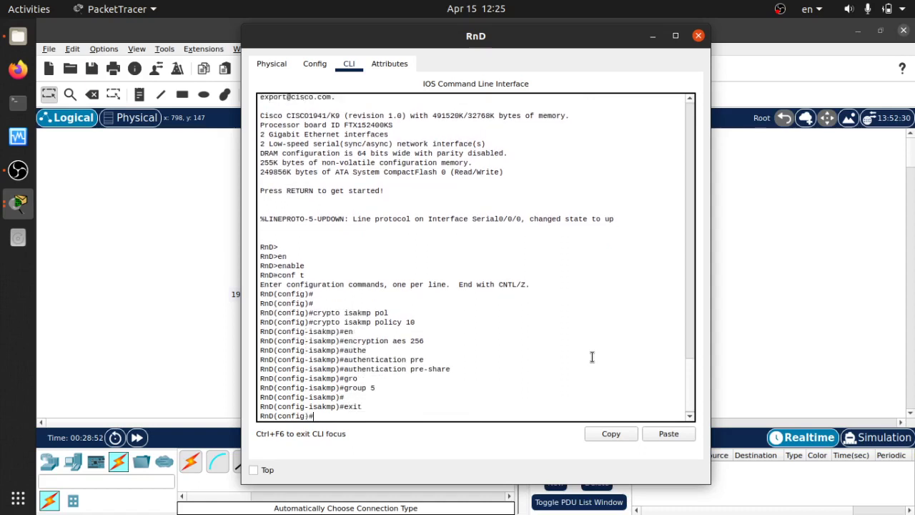
{"action": "key", "text": "Return"}
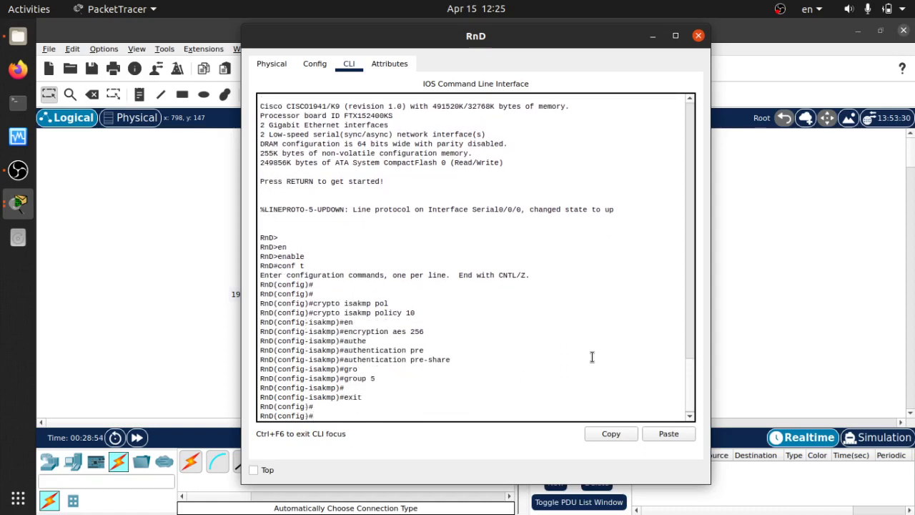
- Set RnD's ISAKMP pre-shared key for peer address 209.165.100.1, moving the router window aside to reveal the topology
{"action": "type", "text": "cry"}
{"action": "key", "text": "Tab"}
{"action": "type", "text": "i"}
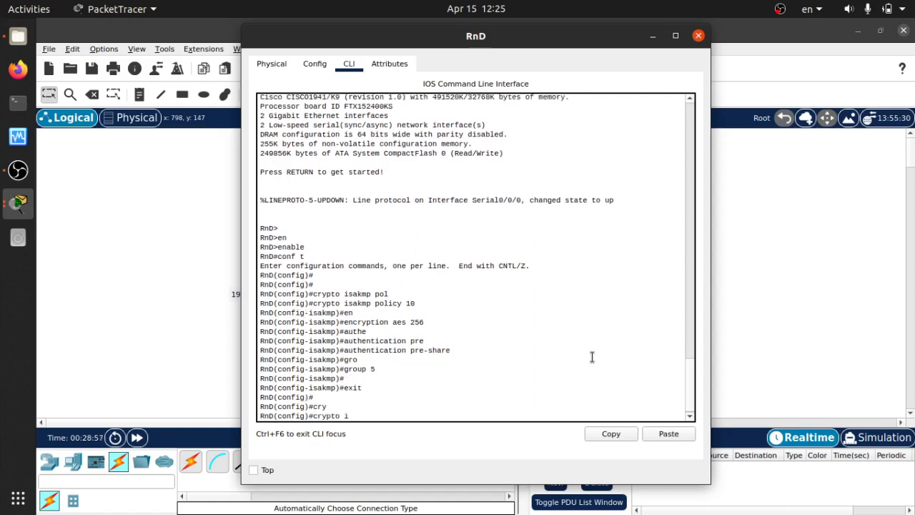
{"action": "type", "text": "sa"}
{"action": "key", "text": "Tab"}
{"action": "type", "text": "key s"}
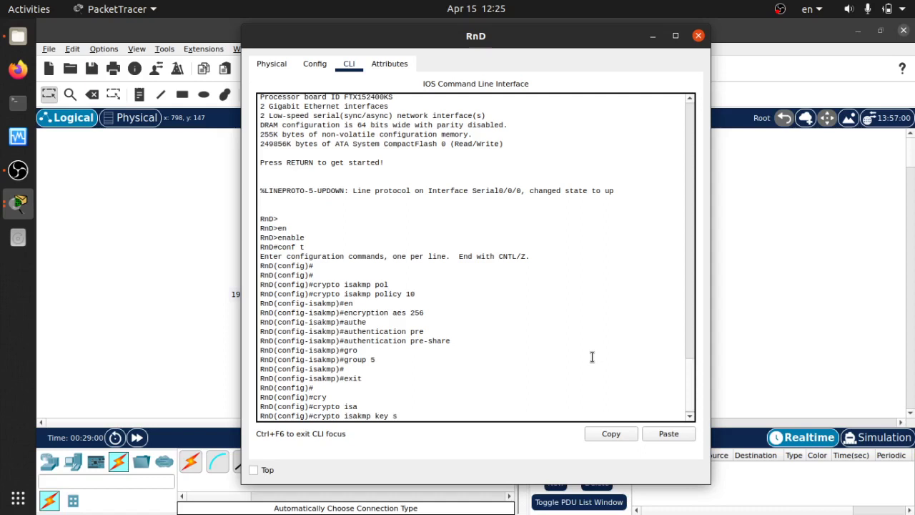
{"action": "key", "text": "BackSpace"}
{"action": "type", "text": "rahasia address"}
{"action": "left_click_drag", "start_coordinate": [481, 44], "coordinate": [657, 62]}
{"action": "type", "text": "20"}
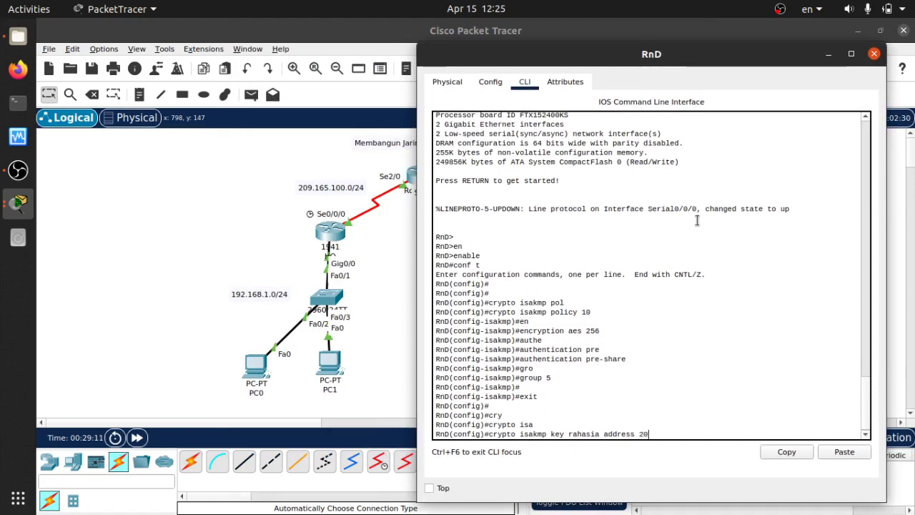
{"action": "type", "text": "9.165.100.1"}
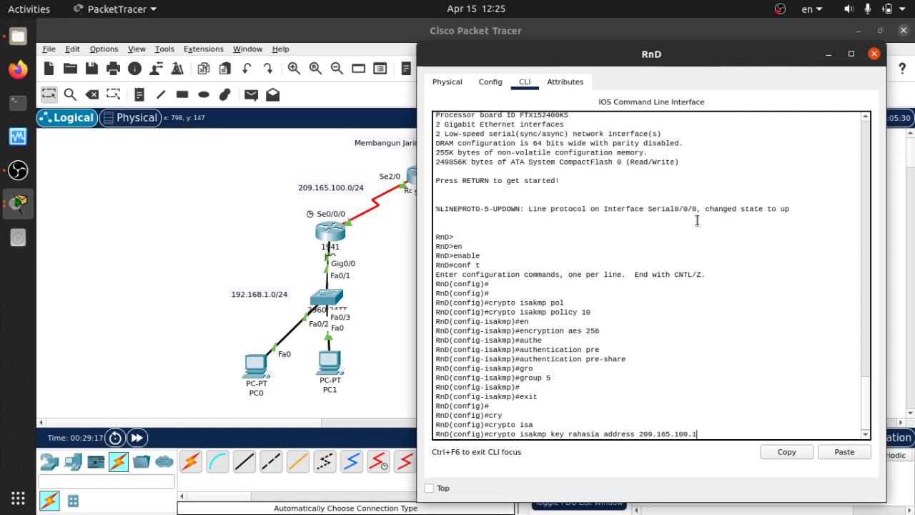
{"action": "key", "text": "Return"}
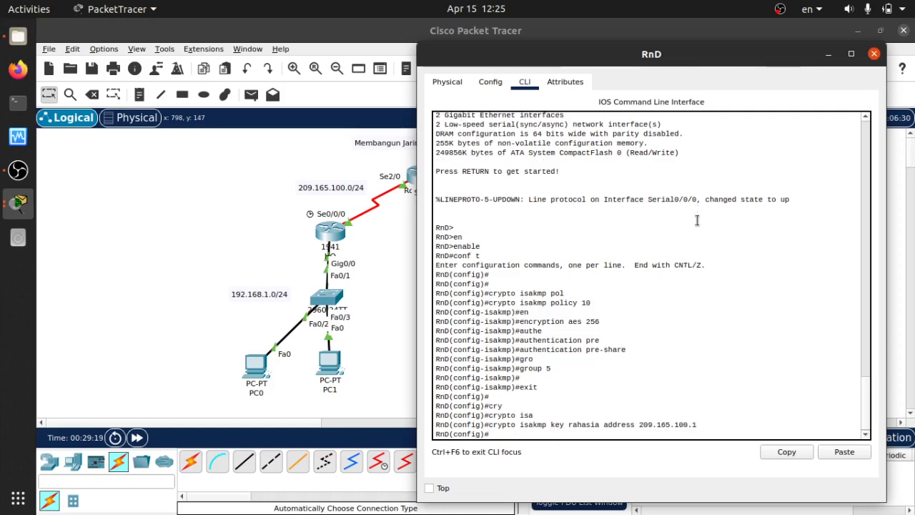
- Create the IPsec transform set RnD-HQ on RnD with esp-aes 256 encryption and esp-sha-hmac authentication
{"action": "type", "text": "cry"}
{"action": "key", "text": "Tab"}
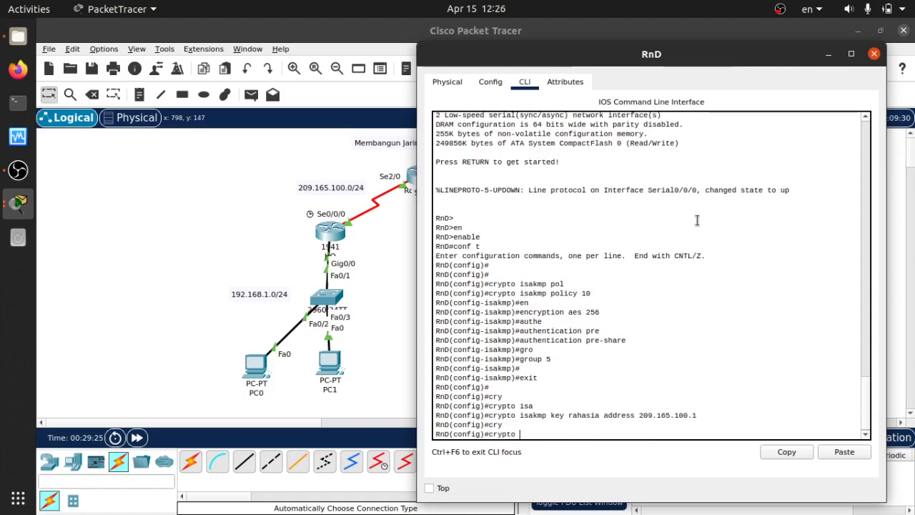
{"action": "type", "text": "ipsec"}
{"action": "key", "text": "Tab"}
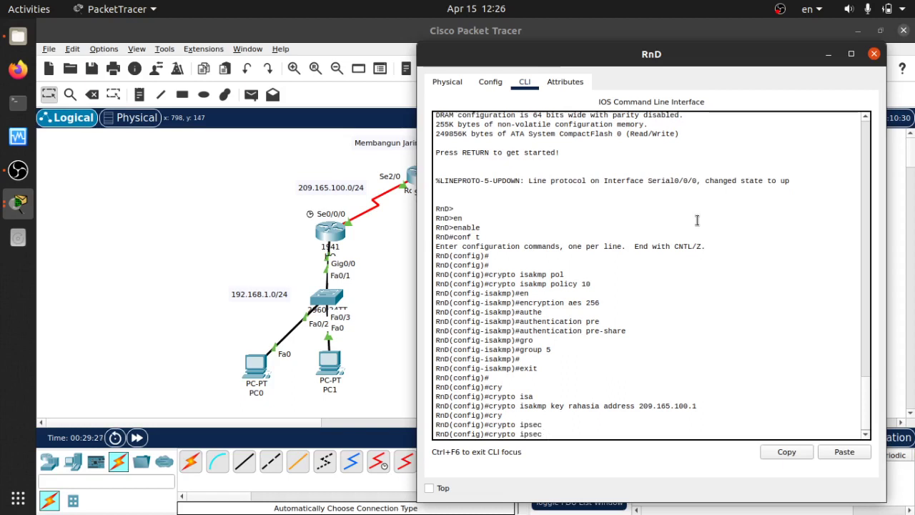
{"action": "type", "text": "tra"}
{"action": "key", "text": "Tab"}
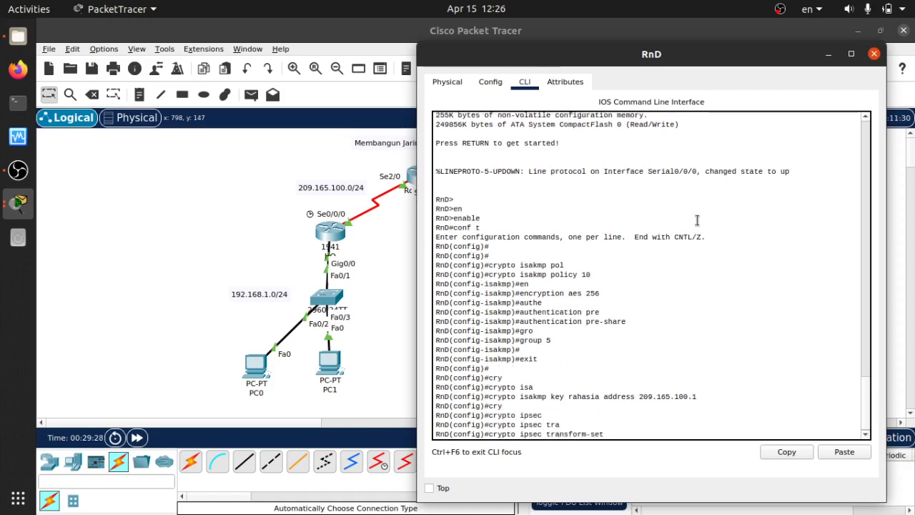
{"action": "type", "text": "RnD-HQ"}
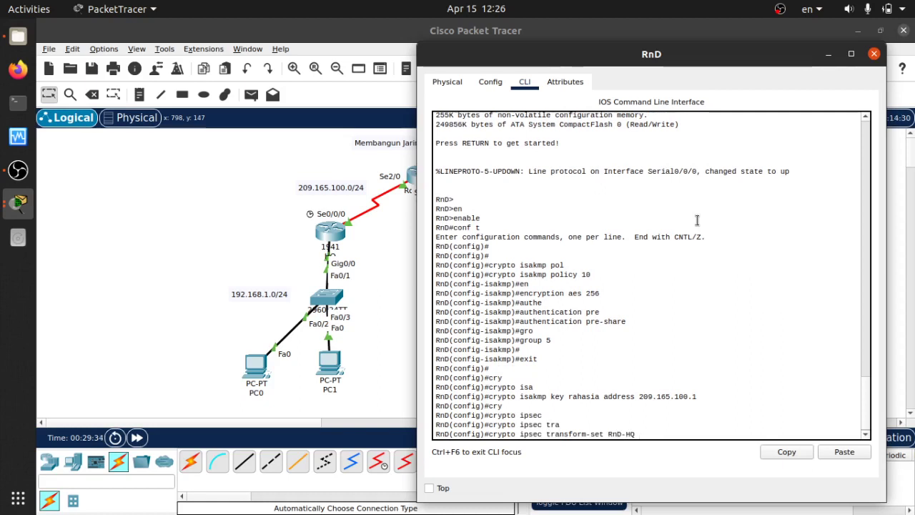
{"action": "type", "text": " esp-a"}
{"action": "key", "text": "Tab"}
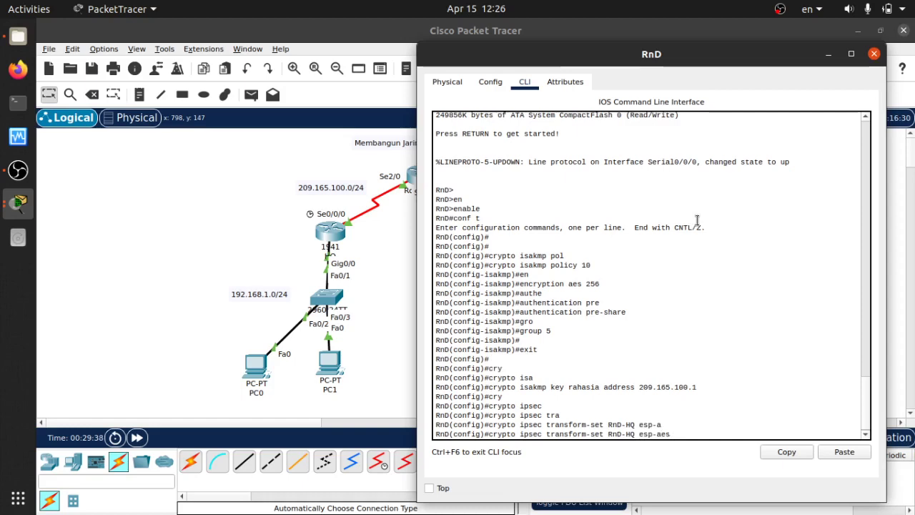
{"action": "type", "text": "256 esp-s"}
{"action": "key", "text": "Tab"}
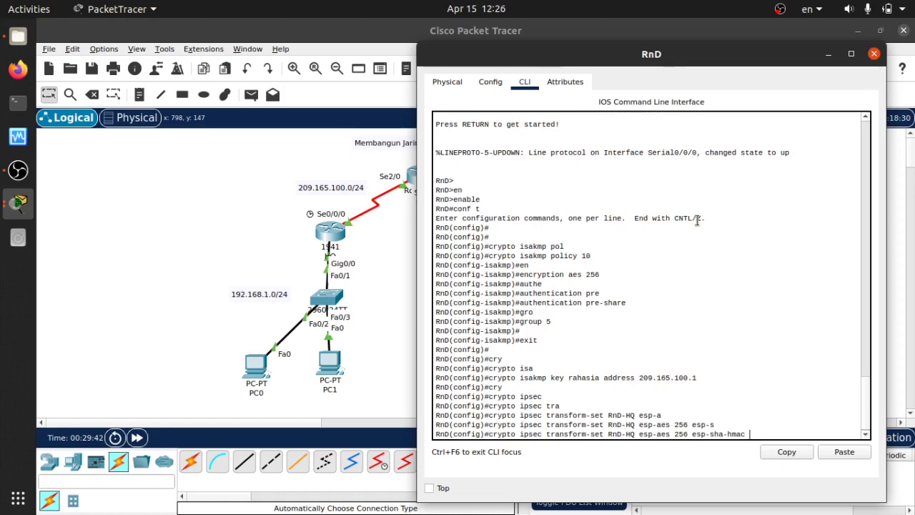
{"action": "key", "text": "Return"}
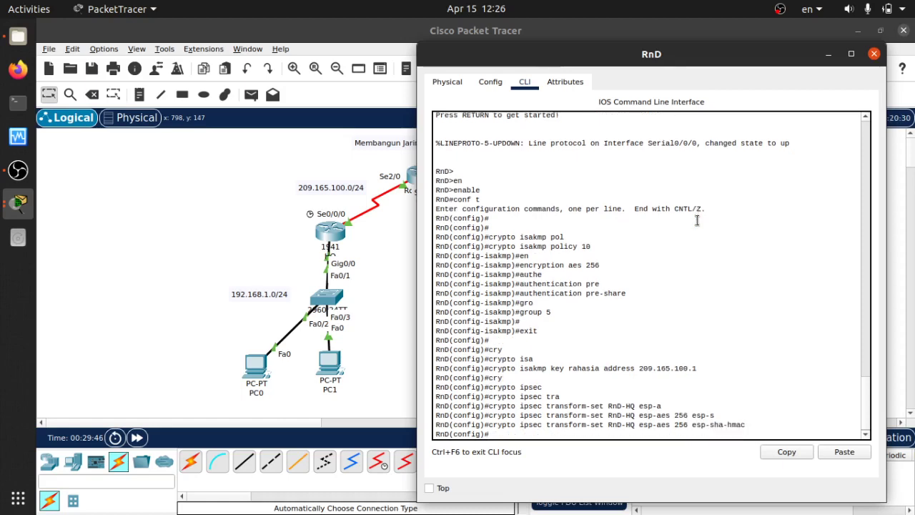
- Create crypto map IPSEC-MAP on RnD with sequence number 10 and type ipsec-isakmp
{"action": "type", "text": "cry"}
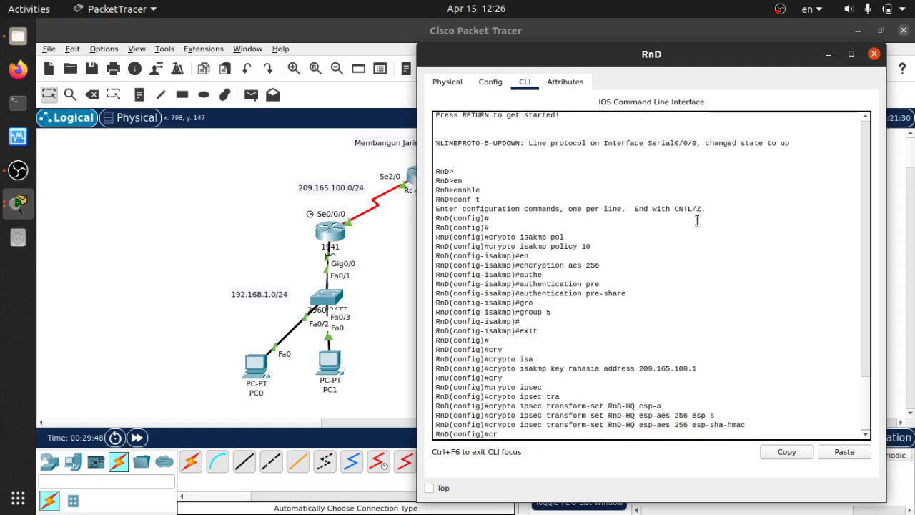
{"action": "key", "text": "Tab"}
{"action": "type", "text": "m"}
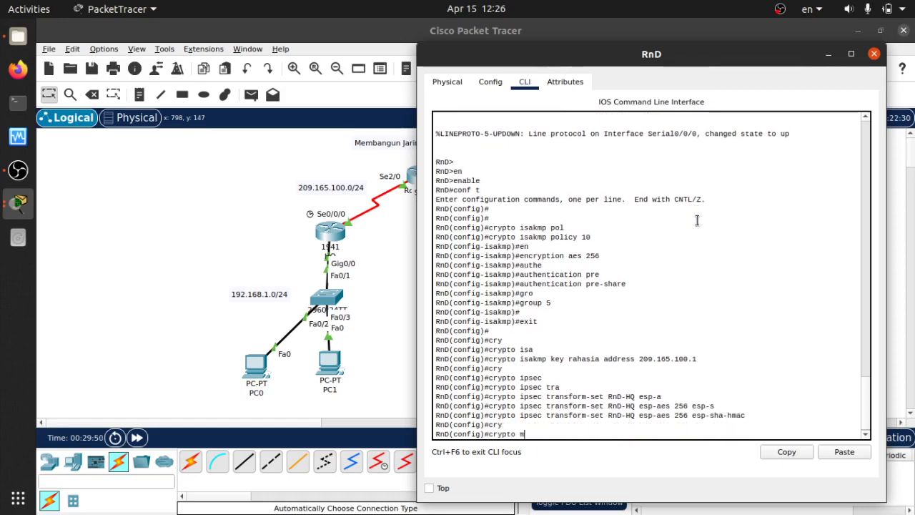
{"action": "type", "text": "ap IPSEC-MAP"}
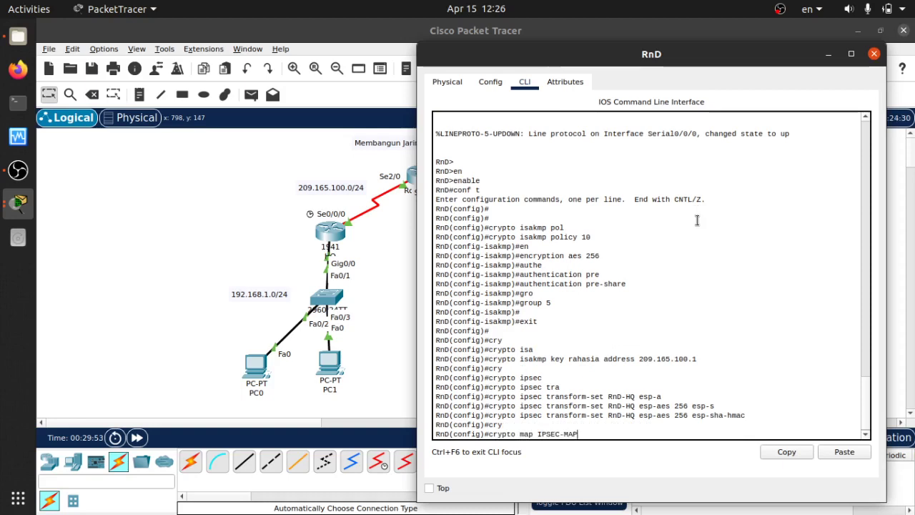
{"action": "type", "text": " 10 ipse"}
{"action": "key", "text": "Tab"}
{"action": "key", "text": "Return"}
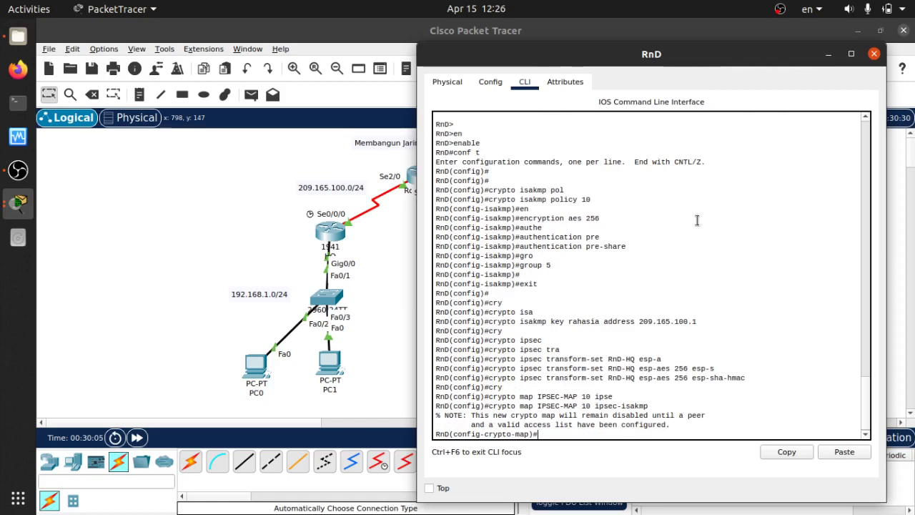
{"action": "key", "text": "Return"}
{"action": "key", "text": "Return"}
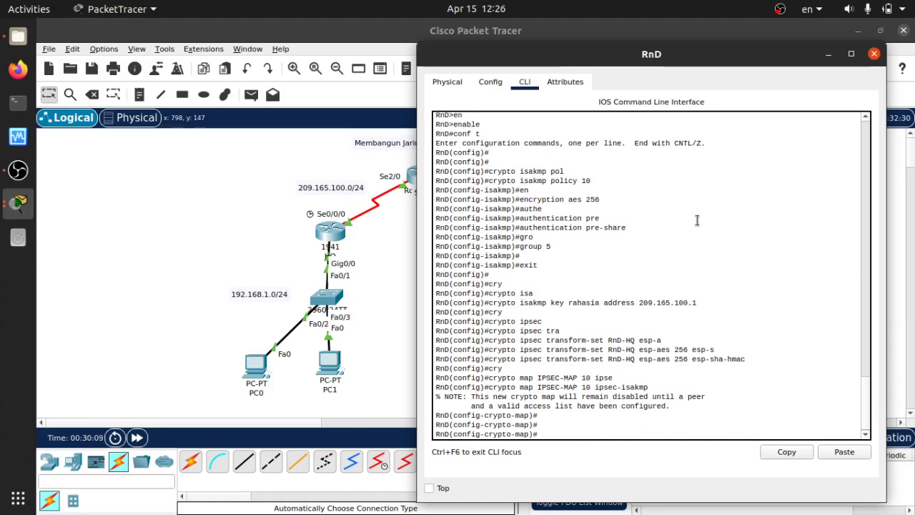
- Set the peer of RnD's crypto map to 209.165.100.1
{"action": "key", "text": "Up"}
{"action": "key", "text": "Down"}
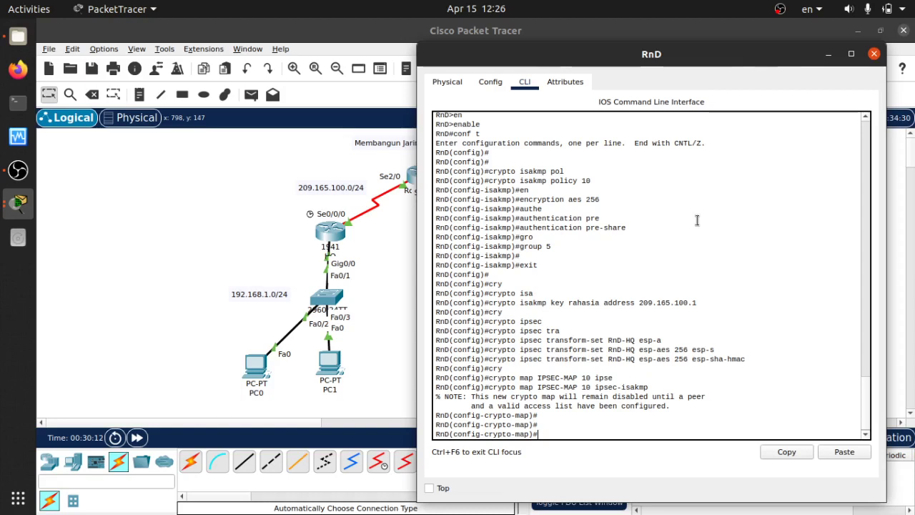
{"action": "type", "text": "set peer 209.1"}
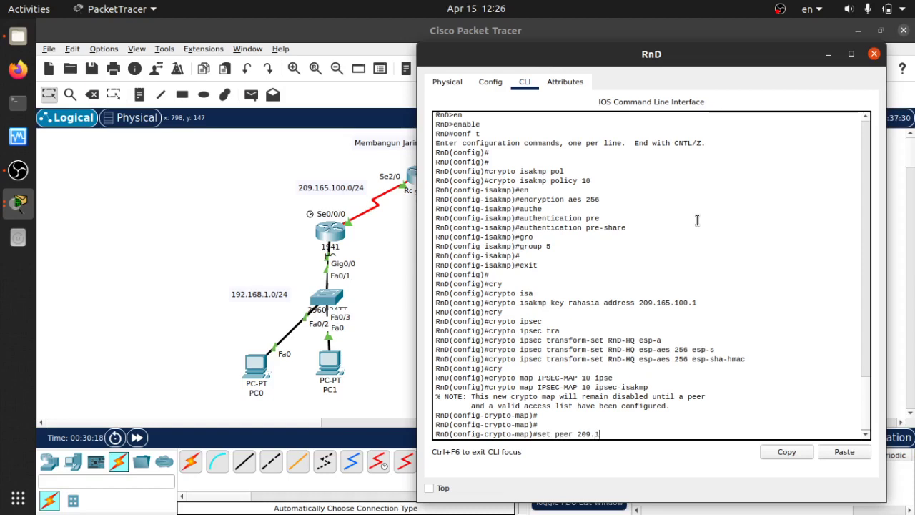
{"action": "type", "text": "65.100.1"}
{"action": "key", "text": "Return"}
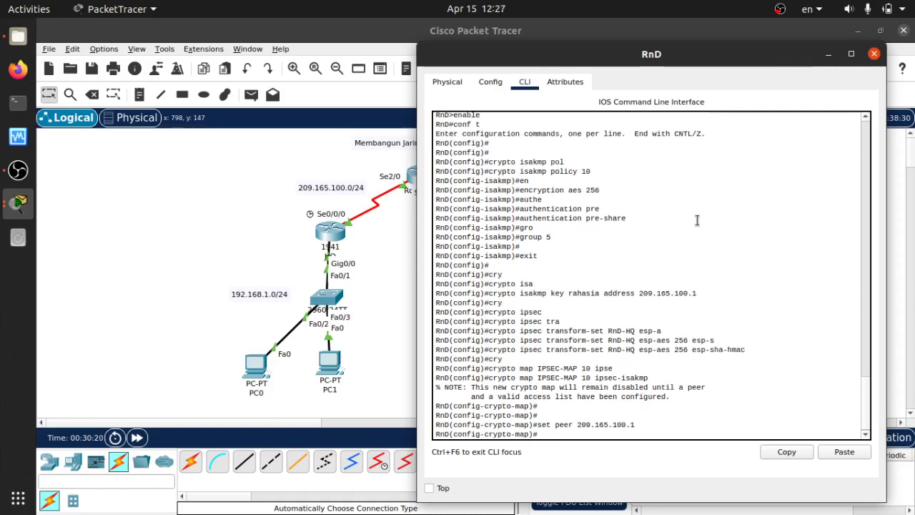
- Set perfect forward secrecy to group5 in RnD's crypto map
{"action": "type", "text": "set f"}
{"action": "key", "text": "BackSpace"}
{"action": "type", "text": "pfs"}
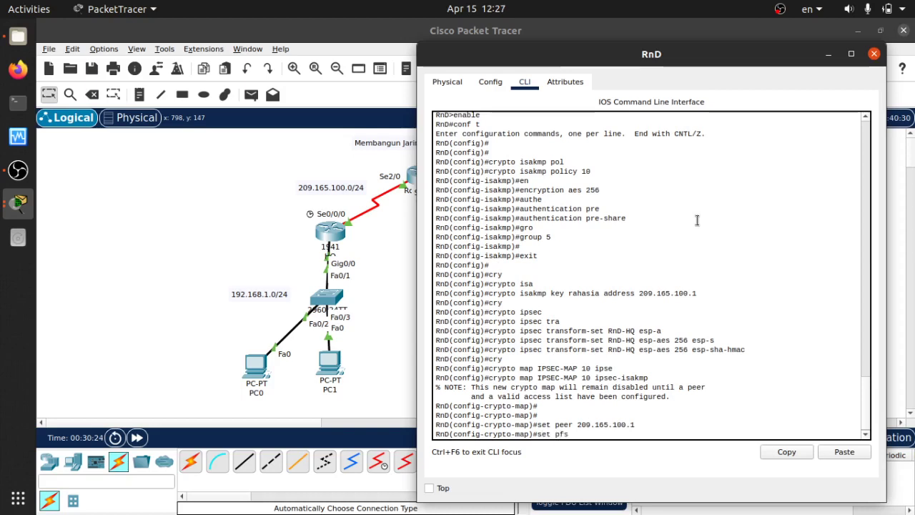
{"action": "type", "text": " gro"}
{"action": "key", "text": "Tab"}
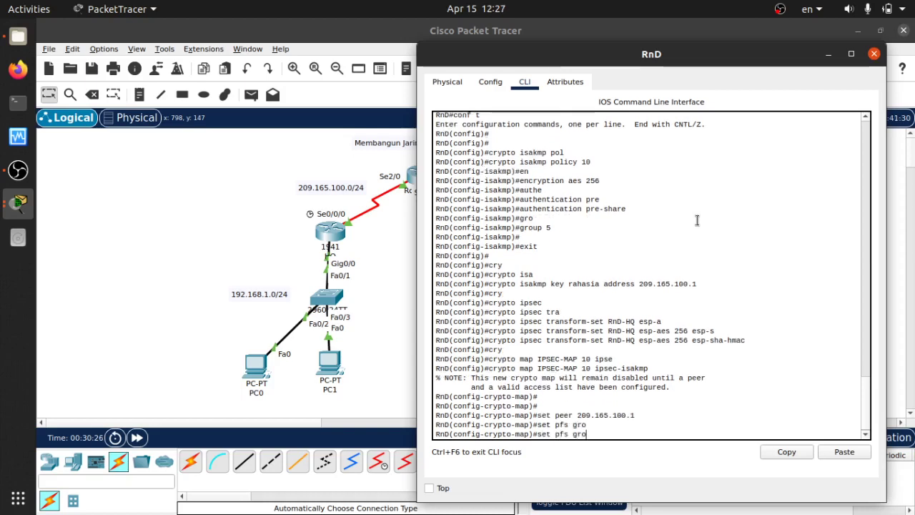
{"action": "type", "text": "up5"}
{"action": "key", "text": "Return"}
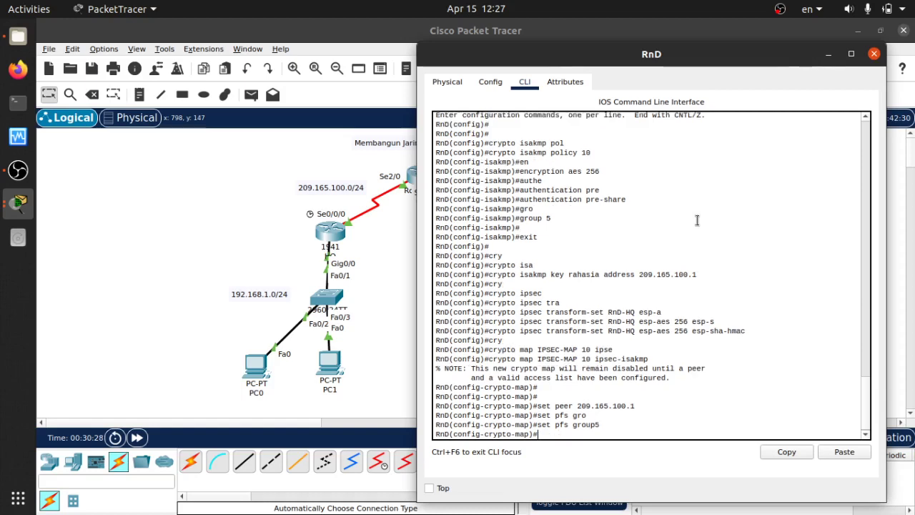
- Set the security-association lifetime in RnD's crypto map to 86400 seconds
{"action": "type", "text": "set security-as"}
{"action": "key", "text": "Tab"}
{"action": "type", "text": "life"}
{"action": "key", "text": "Tab"}
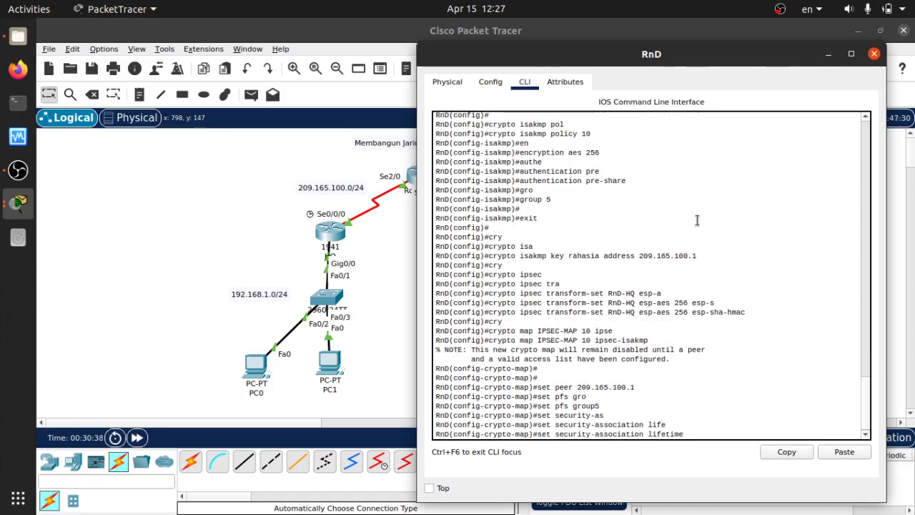
{"action": "type", "text": "seco"}
{"action": "key", "text": "Tab"}
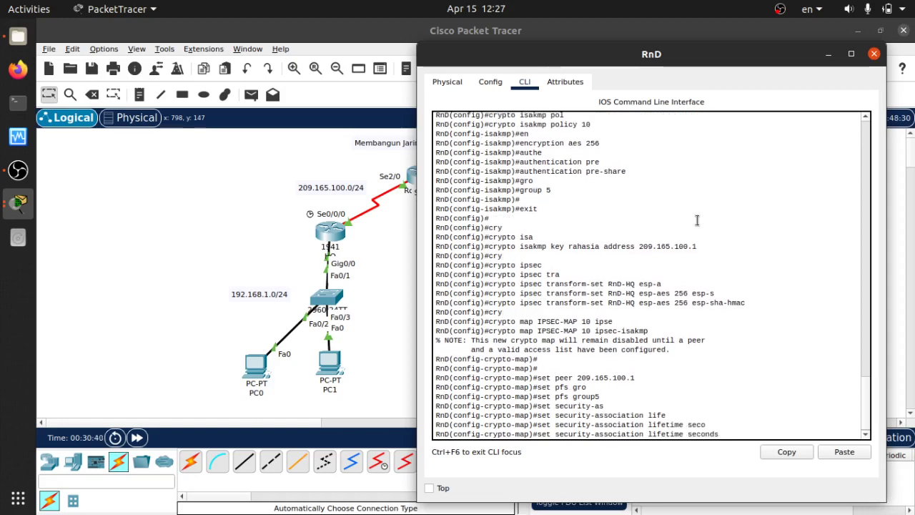
{"action": "type", "text": "86400"}
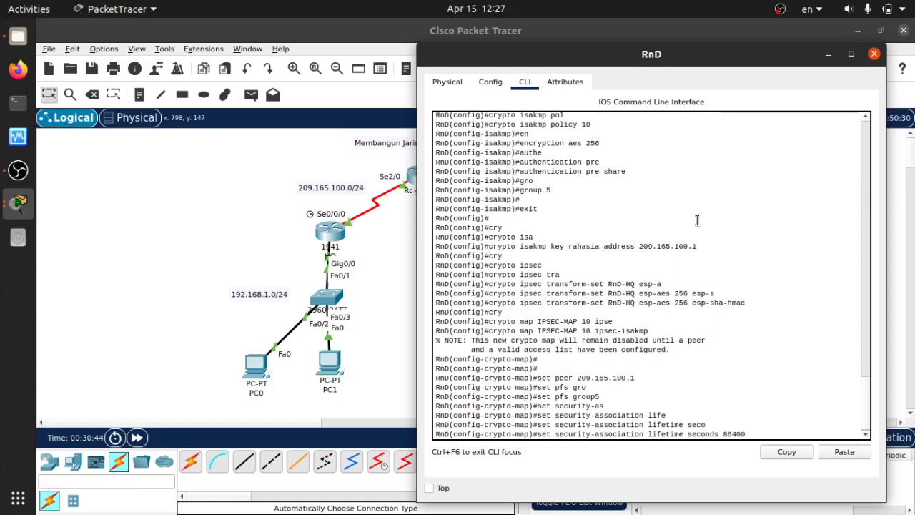
{"action": "key", "text": "Return"}
- Assign the transform set RnD-HQ to RnD's crypto map
{"action": "type", "text": "se"}
{"action": "key", "text": "Tab"}
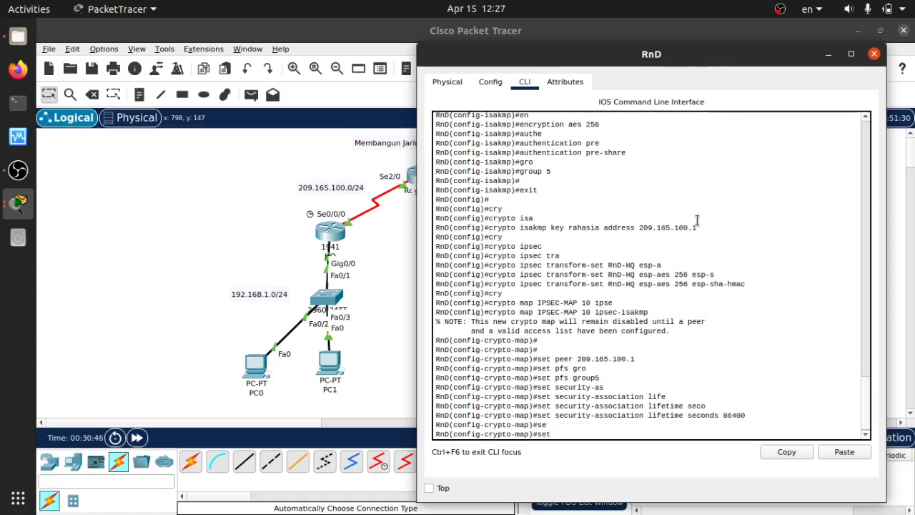
{"action": "type", "text": "tra"}
{"action": "key", "text": "Tab"}
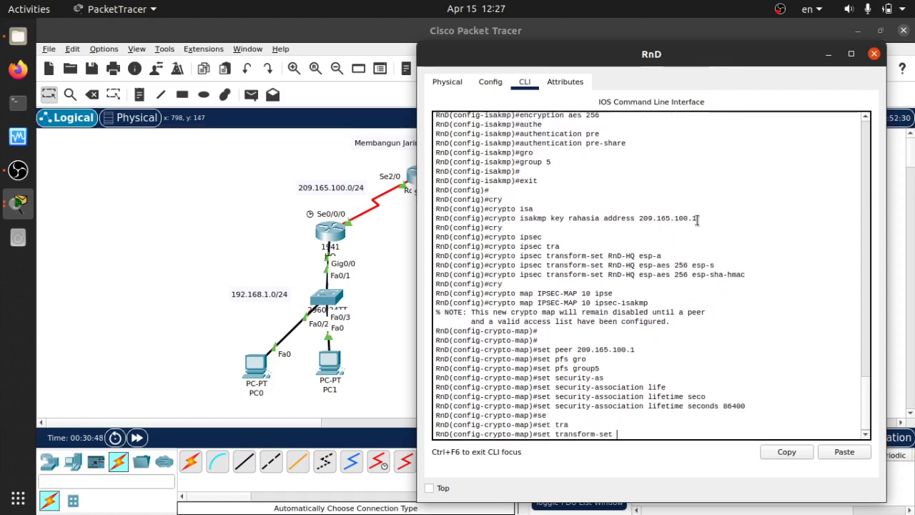
{"action": "type", "text": "HQ-"}
{"action": "key", "text": "BackSpace"}
{"action": "key", "text": "BackSpace"}
{"action": "key", "text": "BackSpace"}
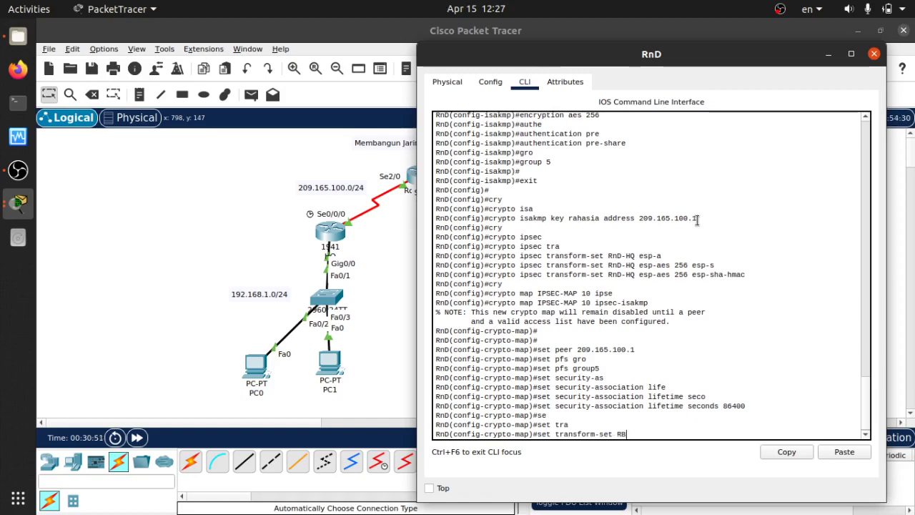
{"action": "type", "text": "RnD-HQ"}
{"action": "key", "text": "Return"}
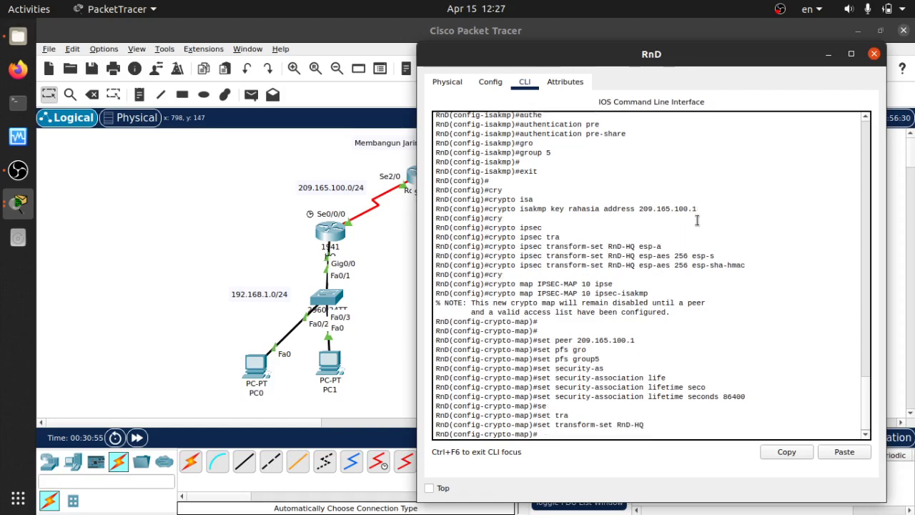
- Match RnD's crypto map to access list 100 and exit to global configuration mode
{"action": "type", "text": "matc"}
{"action": "key", "text": "Tab"}
{"action": "type", "text": "address 100"}
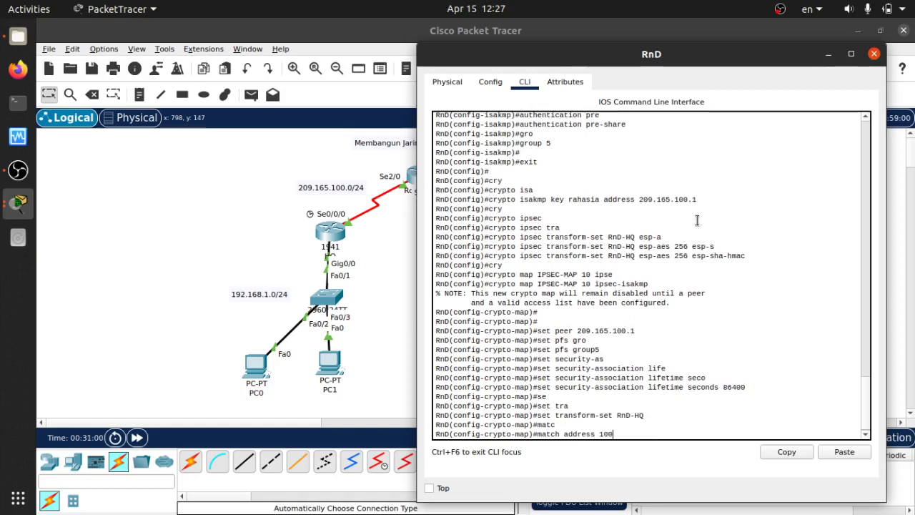
{"action": "key", "text": "Return"}
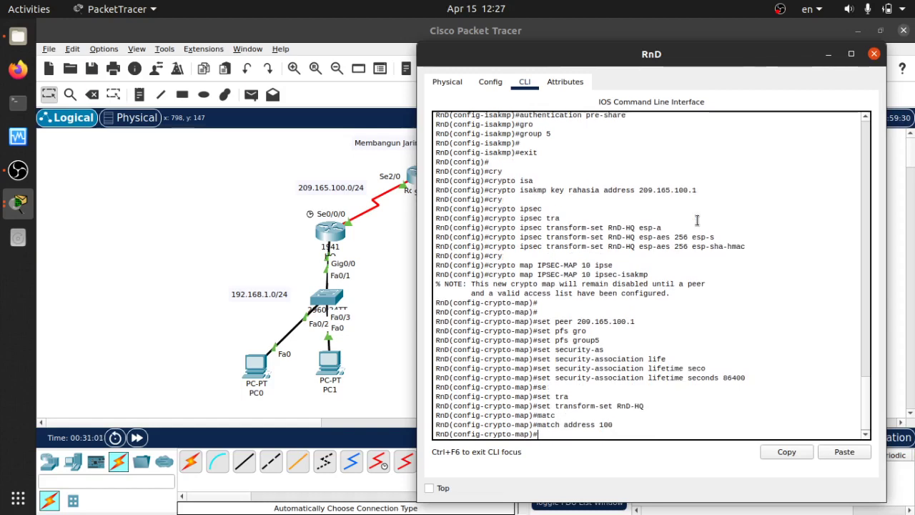
{"action": "type", "text": "exit"}
{"action": "key", "text": "Return"}
{"action": "key", "text": "Return"}
{"action": "key", "text": "Return"}
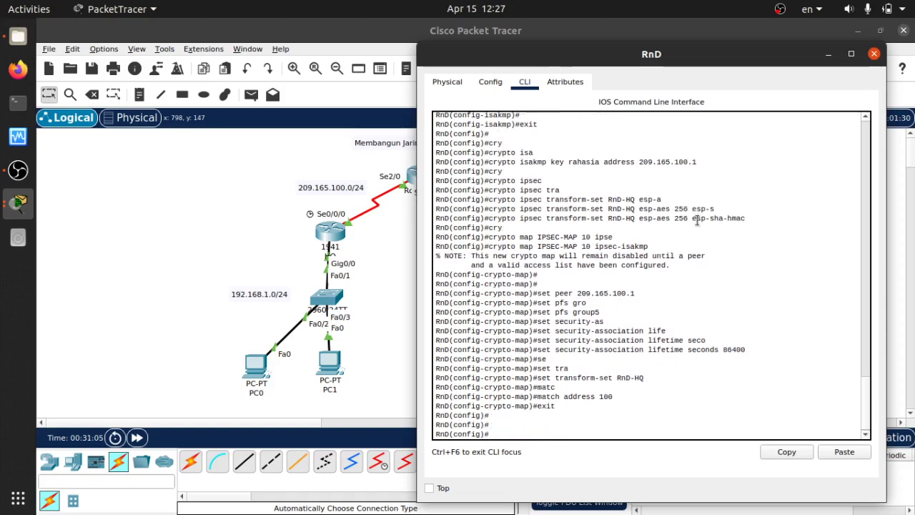
- Enter interface configuration mode for serial interface se0/0/0 on RnD
{"action": "type", "text": "int"}
{"action": "key", "text": "Tab"}
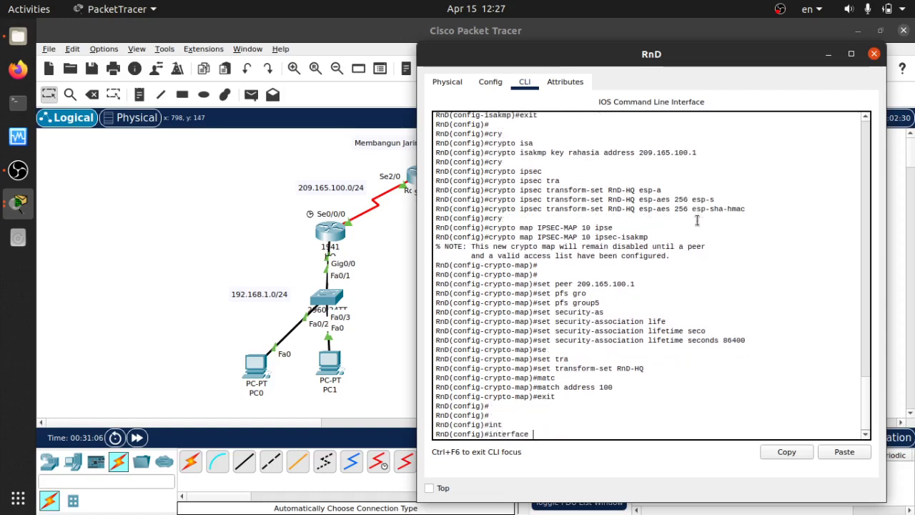
{"action": "left_click_drag", "start_coordinate": [647, 54], "coordinate": [750, 48]}
{"action": "type", "text": "se0"}
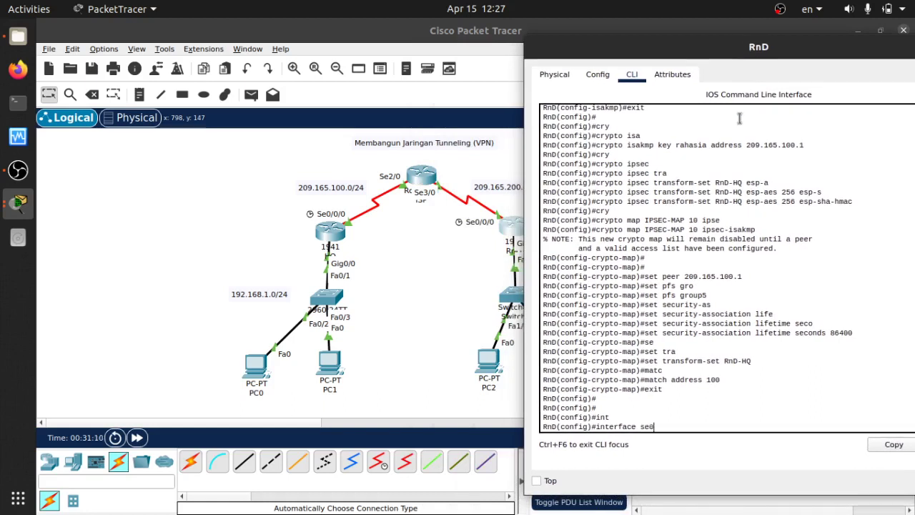
{"action": "type", "text": "/0/0"}
{"action": "key", "text": "Return"}
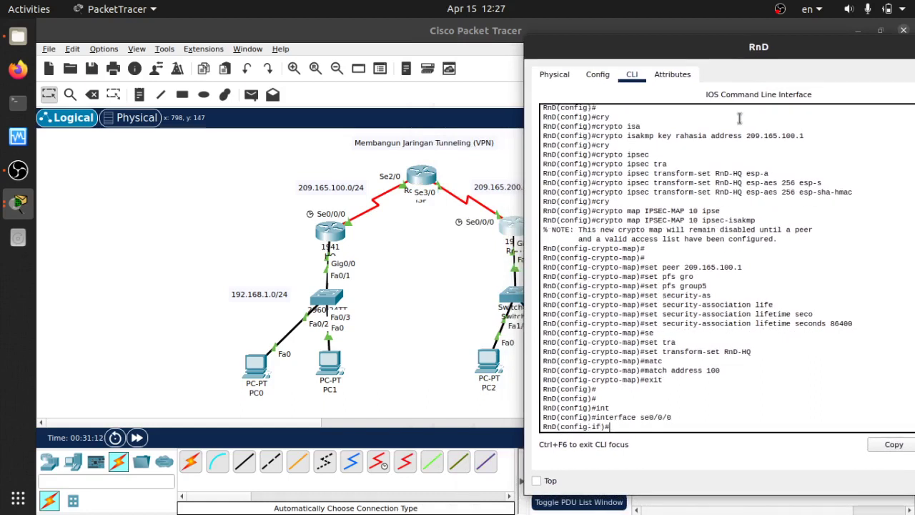
- Apply crypto map IPSEC-MAP to RnD's serial interface and return to global configuration mode
{"action": "type", "text": "cry"}
{"action": "key", "text": "Tab"}
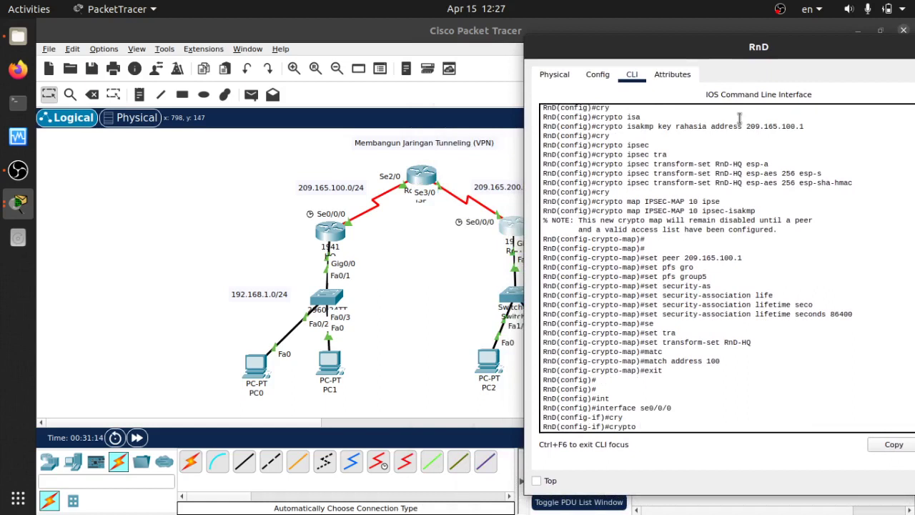
{"action": "type", "text": "m"}
{"action": "key", "text": "Tab"}
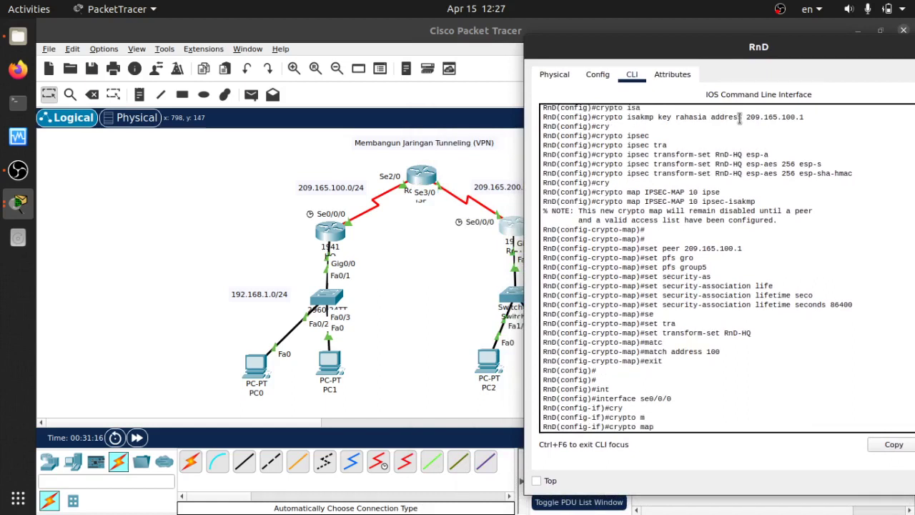
{"action": "type", "text": "IPSEC-MAP"}
{"action": "key", "text": "Return"}
{"action": "key", "text": "Return"}
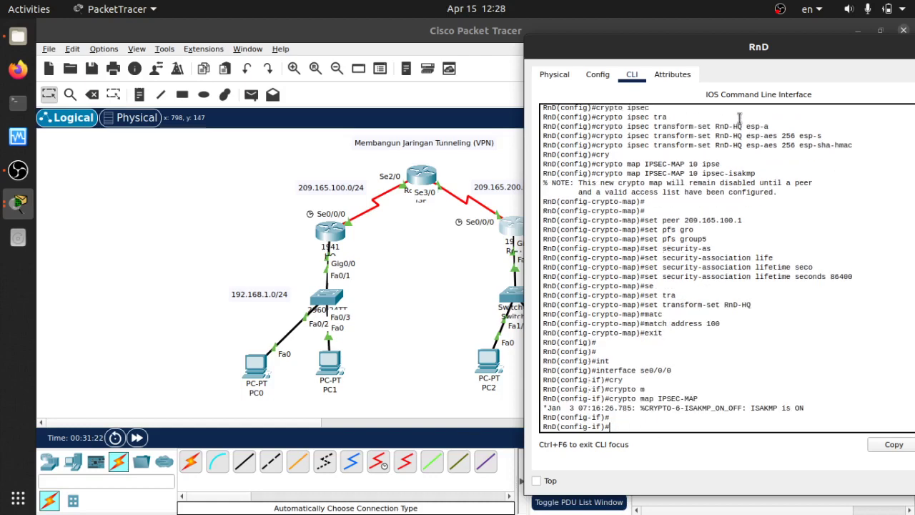
{"action": "type", "text": "exit"}
{"action": "key", "text": "Return"}
{"action": "key", "text": "Return"}
- Add RnD access list 100 permitting IP traffic from 192.168.2.0 0.0.0.255 to 192.168.1.0 0.0.0.255
{"action": "type", "text": "ac"}
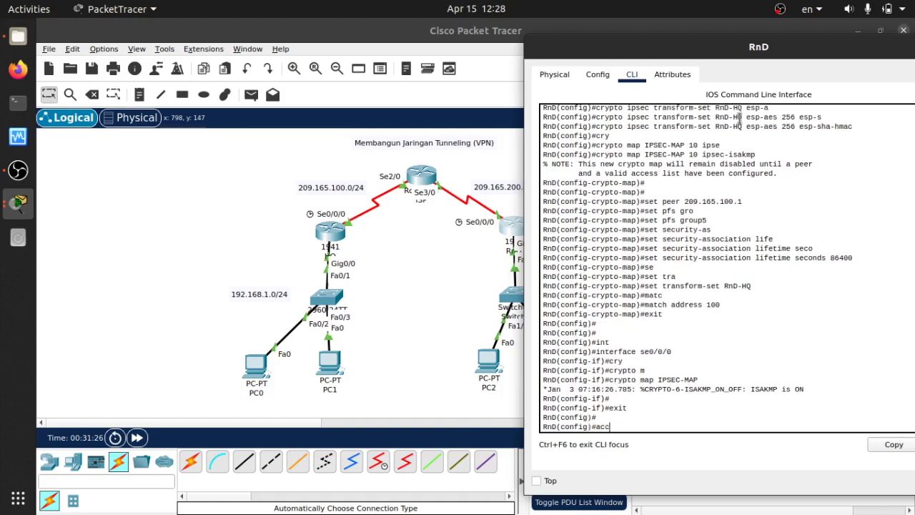
{"action": "type", "text": "c"}
{"action": "key", "text": "Tab"}
{"action": "type", "text": "10"}
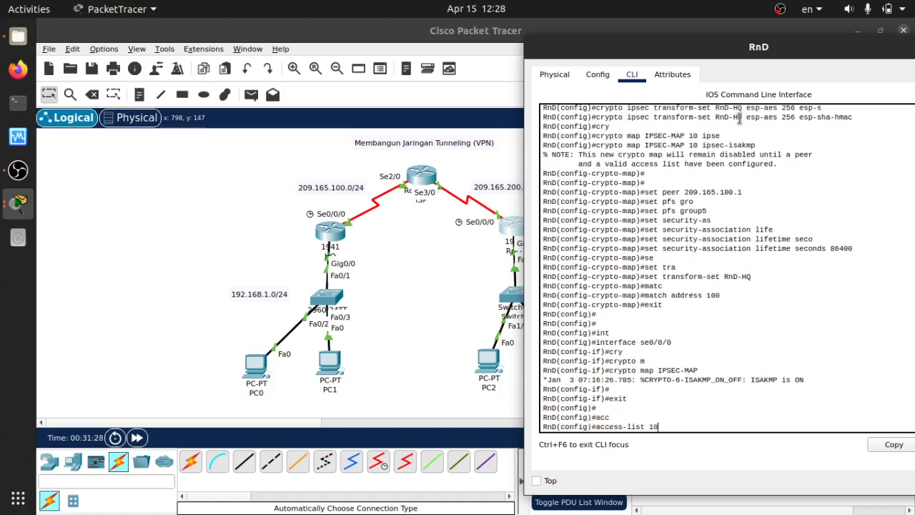
{"action": "type", "text": "0 permi"}
{"action": "key", "text": "Tab"}
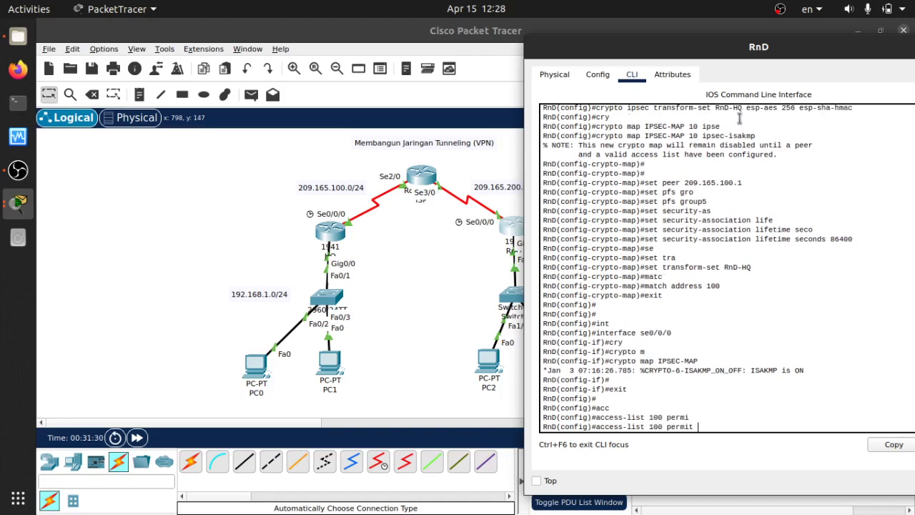
{"action": "type", "text": "ip ?"}
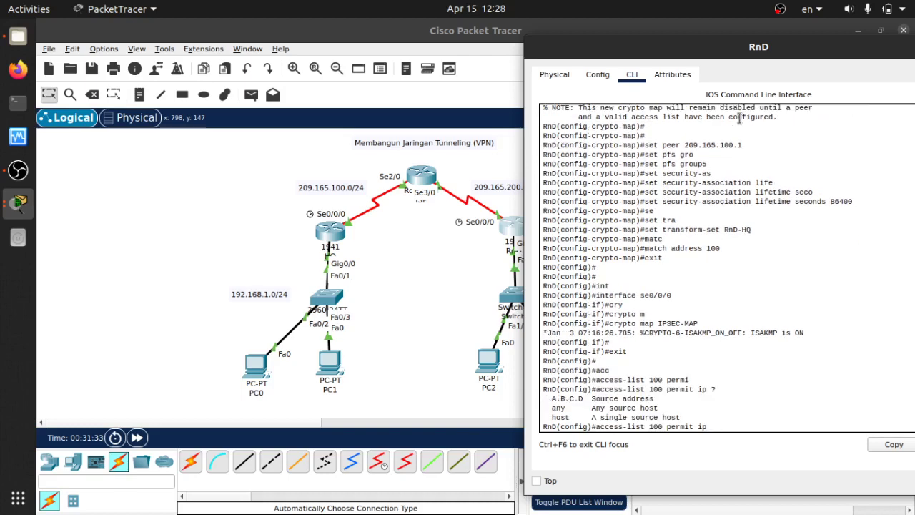
{"action": "type", "text": "192.1768."}
{"action": "left_click", "coordinate": [465, 281]}
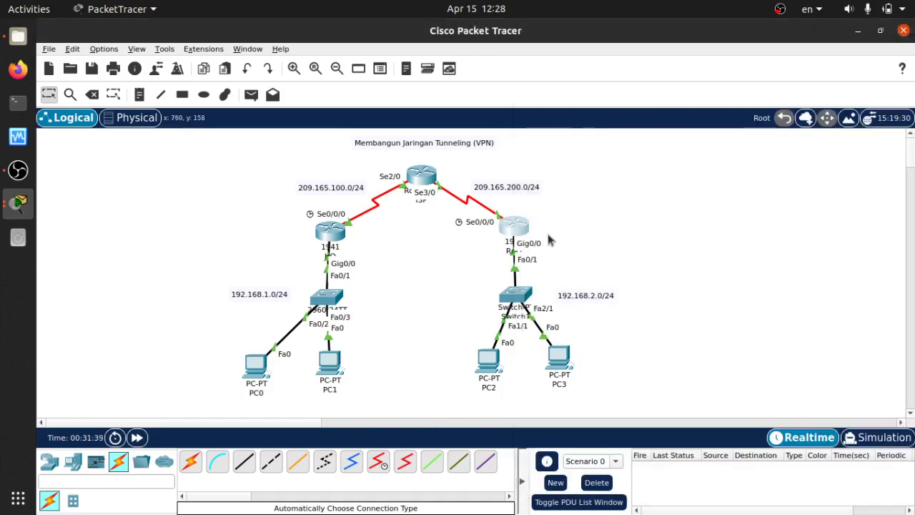
{"action": "key", "text": "alt+Tab"}
{"action": "type", "text": "2"}
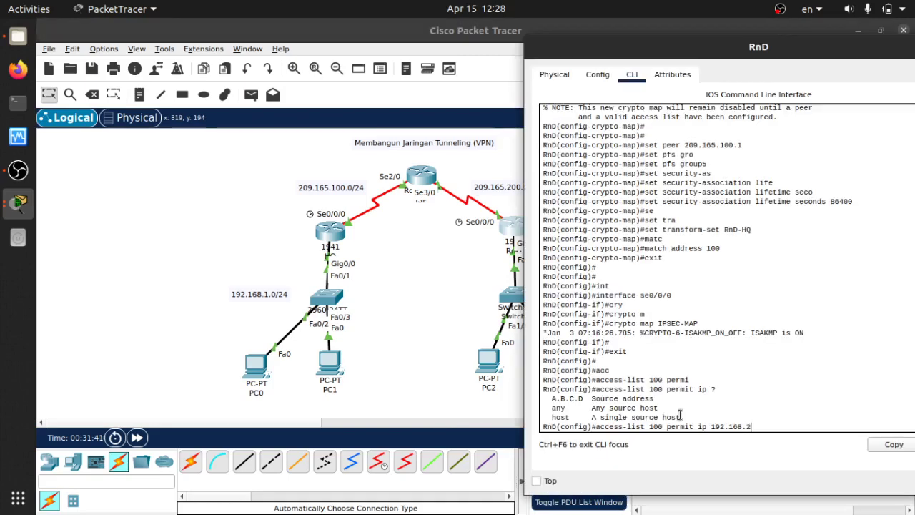
{"action": "type", "text": ".0 "}
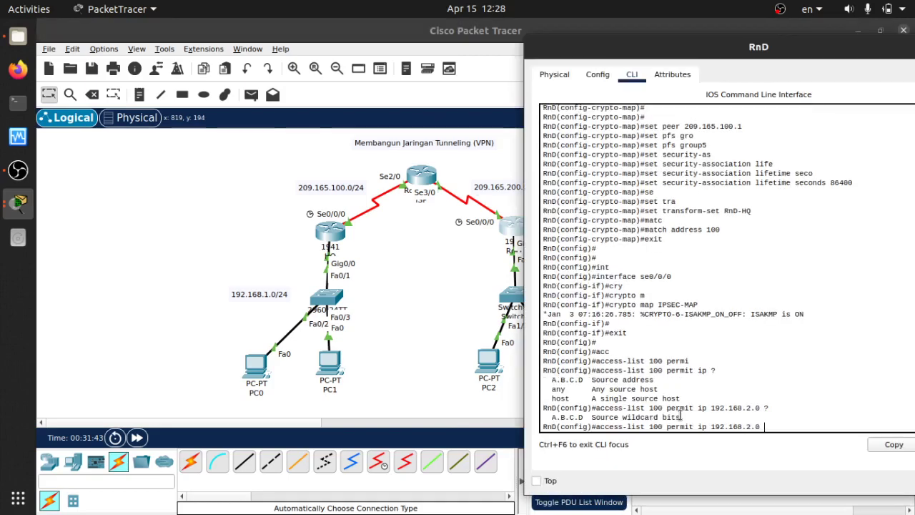
{"action": "type", "text": "?0.0.0.255 1"}
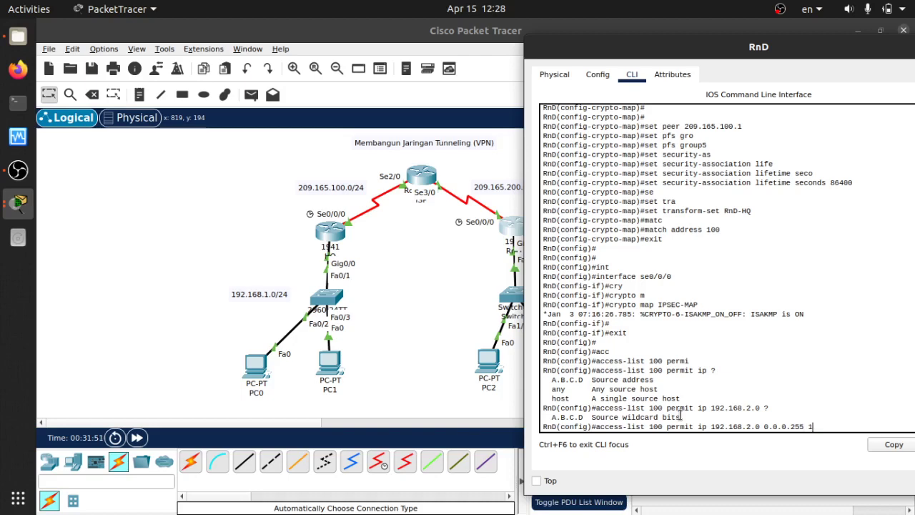
{"action": "key", "text": "BackSpace"}
{"action": "type", "text": "?"}
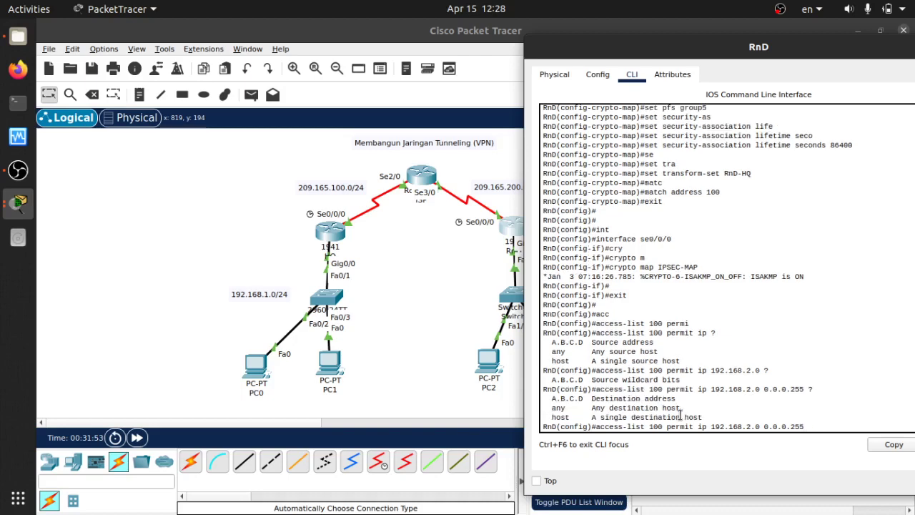
{"action": "type", "text": "192.168.1.0 0.0.0.255"}
{"action": "key", "text": "Return"}
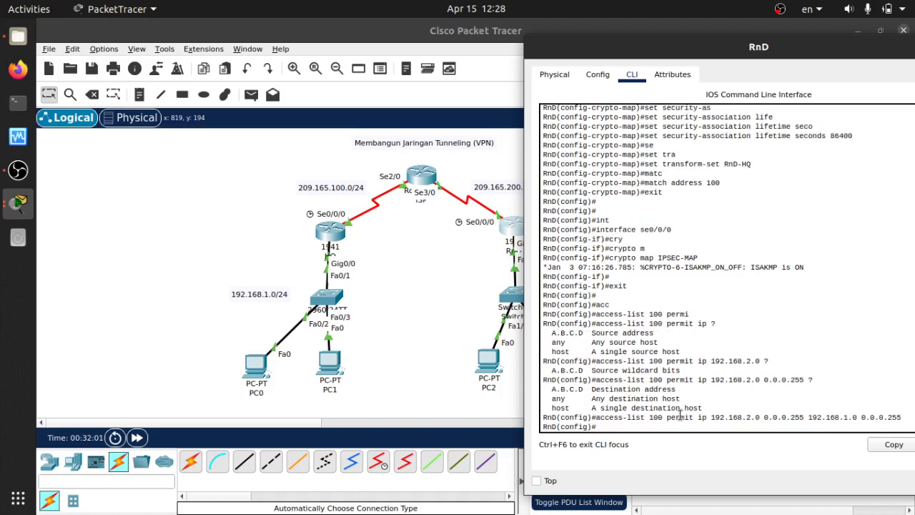
{"action": "key", "text": "Return"}
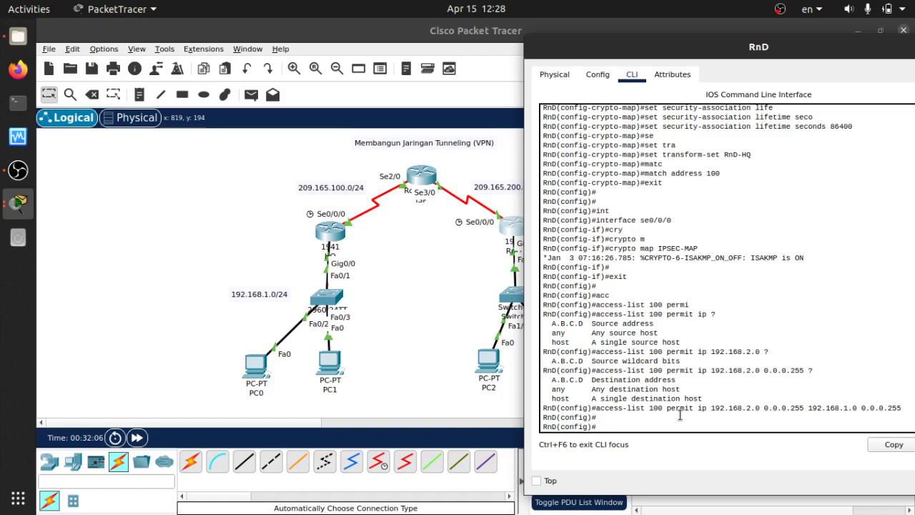
- Exit configuration mode on RnD and show the brief IP interface summary
{"action": "type", "text": "exit"}
{"action": "key", "text": "Return"}
{"action": "key", "text": "Return"}
{"action": "key", "text": "Return"}
{"action": "type", "text": "sh "}
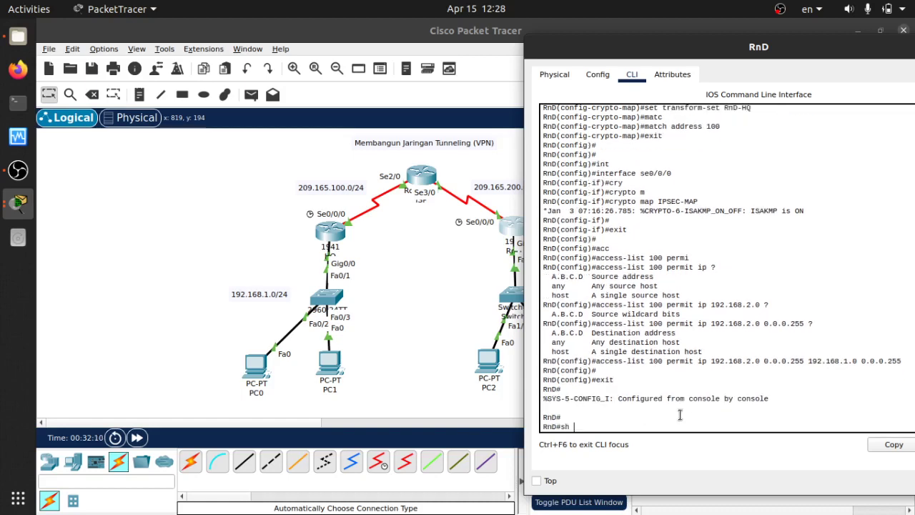
{"action": "type", "text": "ip int br"}
{"action": "key", "text": "Tab"}
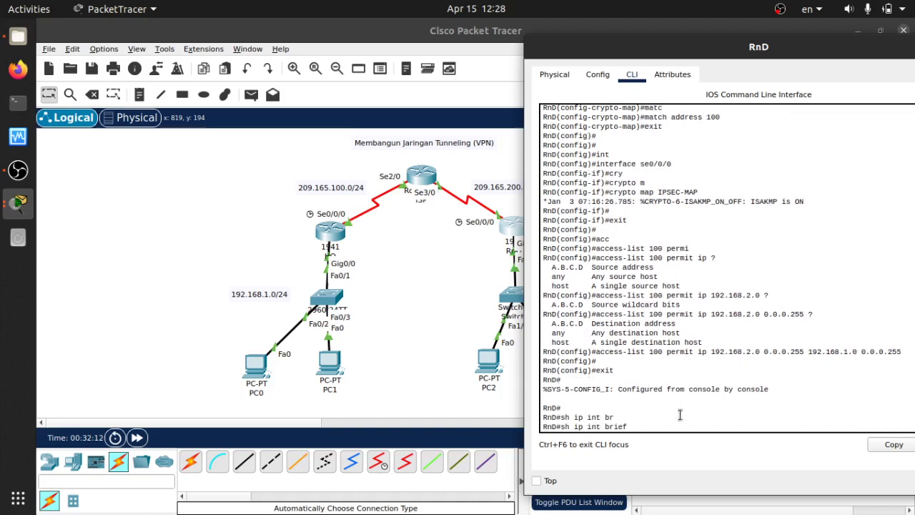
{"action": "key", "text": "Return"}
{"action": "key", "text": "Return"}
{"action": "key", "text": "Return"}
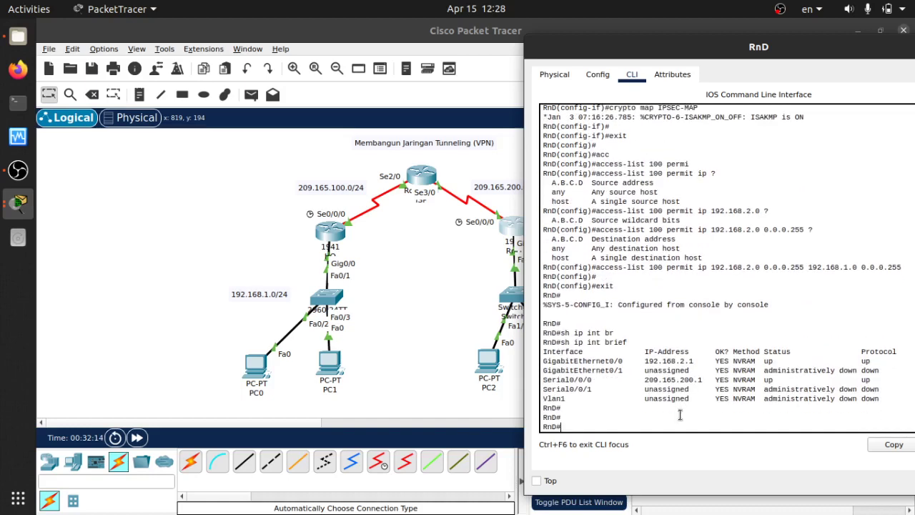
- Show the crypto ISAKMP policy on RnD
{"action": "type", "text": "shw"}
{"action": "key", "text": "Tab"}
{"action": "key", "text": "BackSpace"}
{"action": "key", "text": "Tab"}
{"action": "type", "text": "c"}
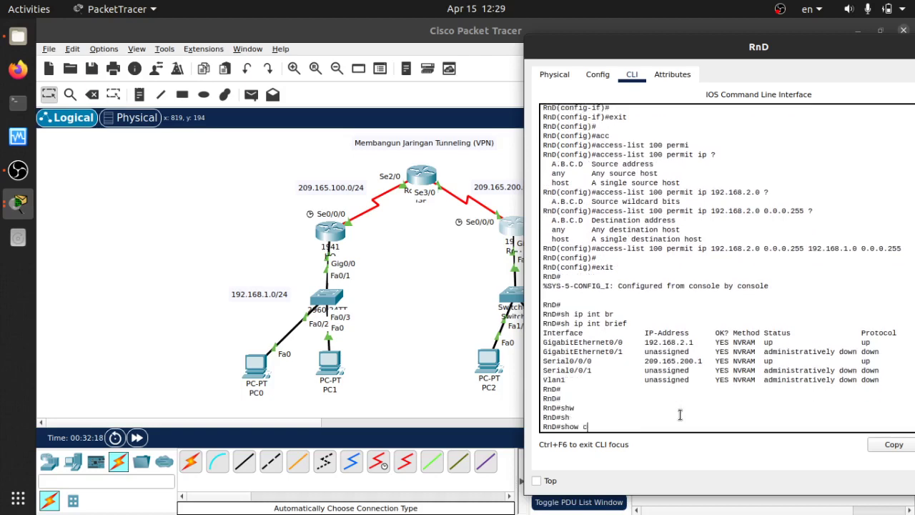
{"action": "type", "text": "r"}
{"action": "key", "text": "Tab"}
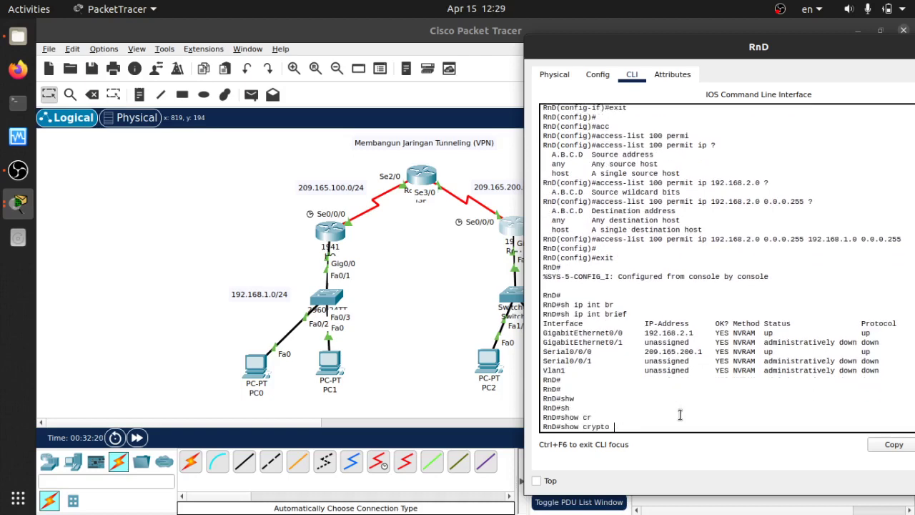
{"action": "type", "text": "sisa"}
{"action": "key", "text": "Tab"}
{"action": "type", "text": "p"}
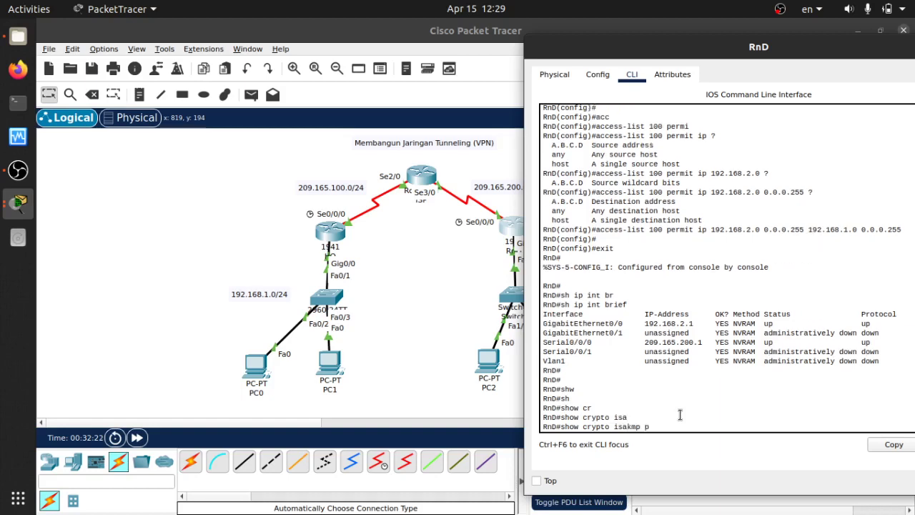
{"action": "type", "text": "o"}
{"action": "key", "text": "Tab"}
{"action": "key", "text": "Return"}
{"action": "key", "text": "Return"}
{"action": "key", "text": "Return"}
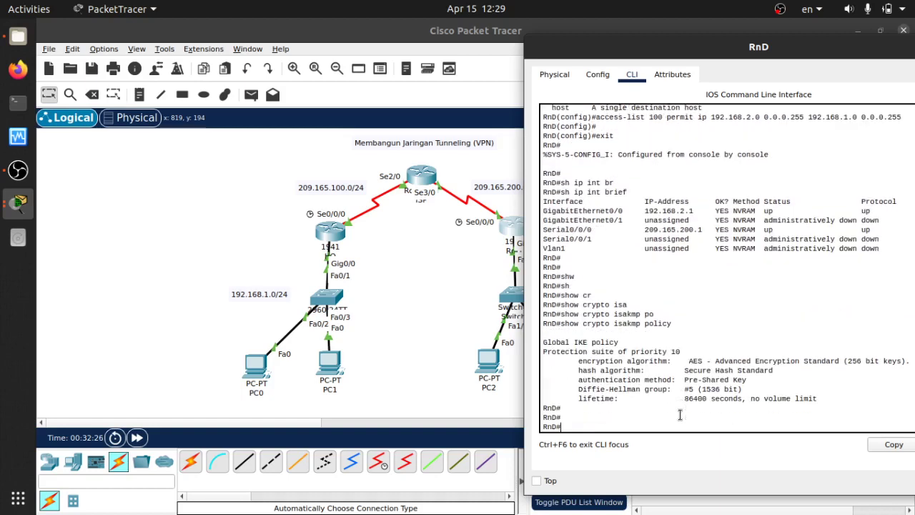
- Show the crypto ISAKMP security associations on RnD and close the router's window
{"action": "key", "text": "Up"}
{"action": "key", "text": "BackSpace"}
{"action": "key", "text": "BackSpace"}
{"action": "key", "text": "BackSpace"}
{"action": "type", "text": "a"}
{"action": "key", "text": "Return"}
{"action": "key", "text": "Return"}
{"action": "key", "text": "Return"}
{"action": "key", "text": "Return"}
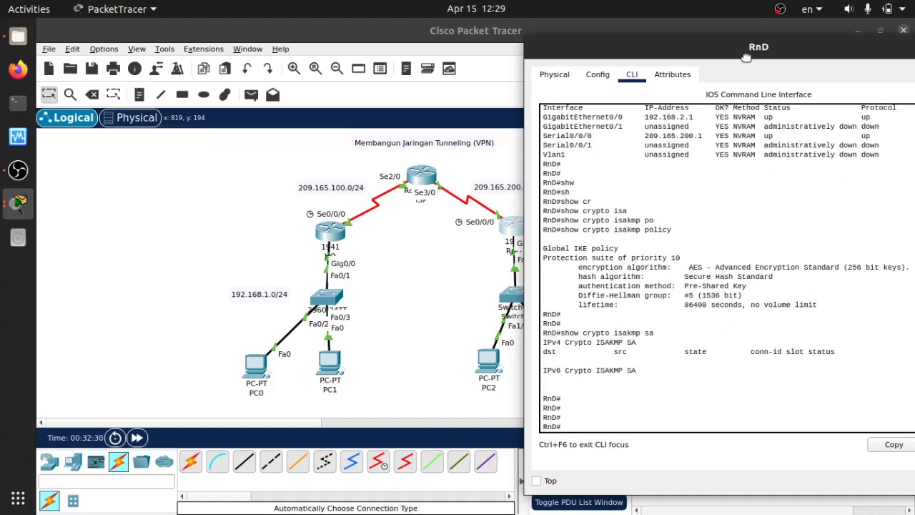
{"action": "left_click_drag", "start_coordinate": [745, 57], "coordinate": [594, 58]}
{"action": "left_click", "coordinate": [831, 60]}
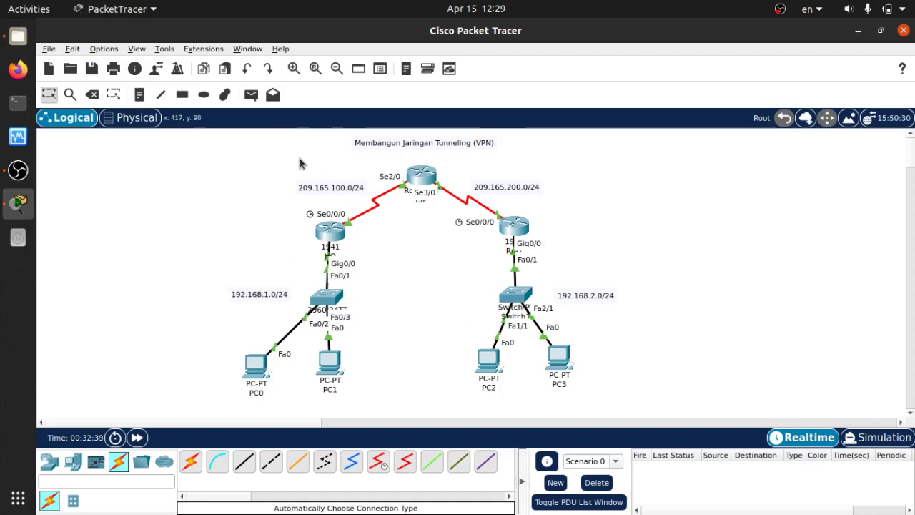
- Send a simple PDU from PC0 to PC2 twice and delete the scenario's PDU list
{"action": "left_click", "coordinate": [251, 94]}
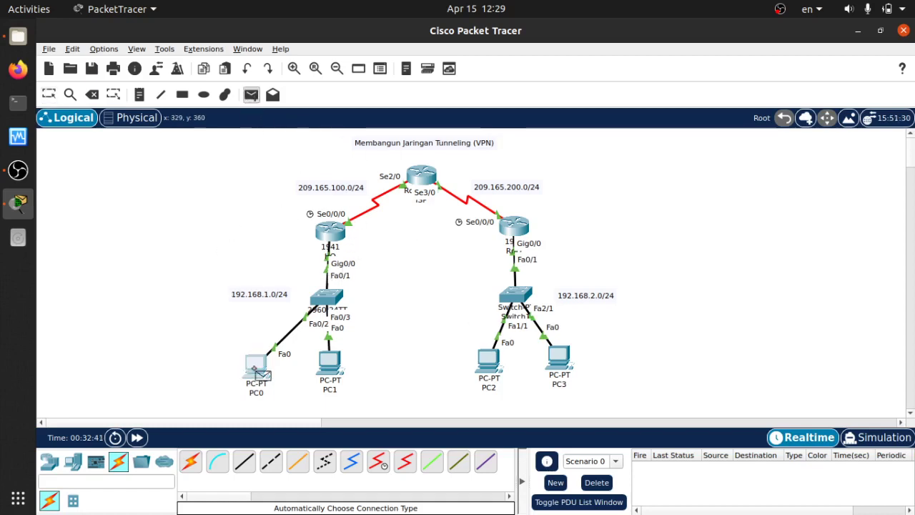
{"action": "left_click", "coordinate": [256, 366]}
{"action": "left_click", "coordinate": [487, 379]}
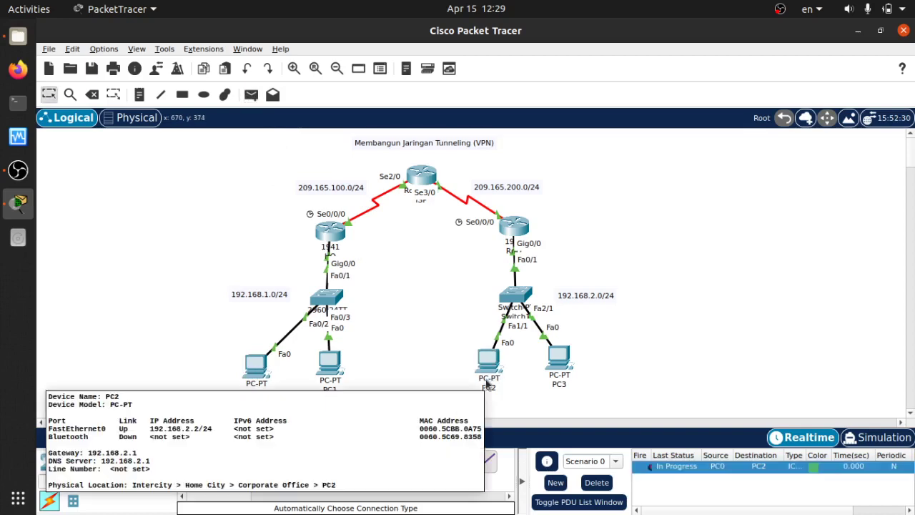
{"action": "left_click", "coordinate": [250, 94]}
{"action": "left_click", "coordinate": [255, 366]}
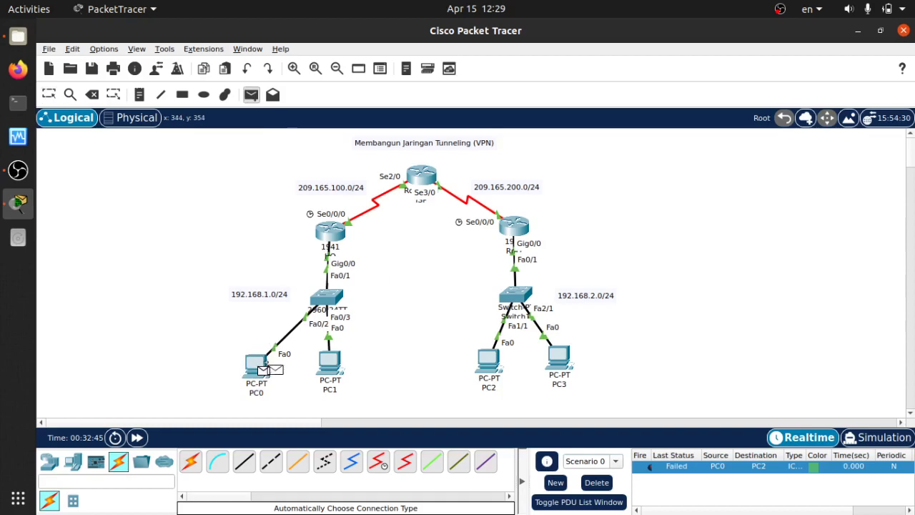
{"action": "left_click", "coordinate": [484, 363]}
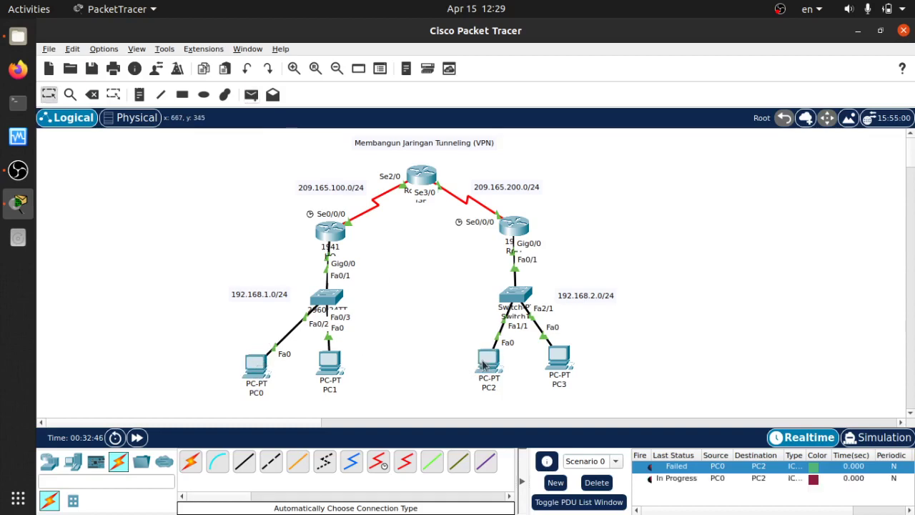
{"action": "left_click", "coordinate": [593, 481]}
- Show the crypto ISAKMP security associations on HQ and highlight the IPv4 association entry
{"action": "left_click", "coordinate": [331, 228]}
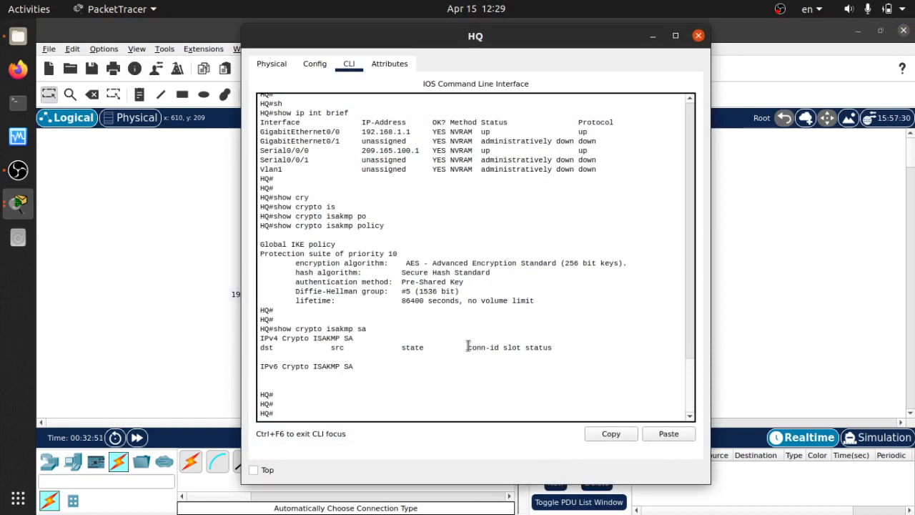
{"action": "left_click_drag", "start_coordinate": [466, 357], "coordinate": [458, 365]}
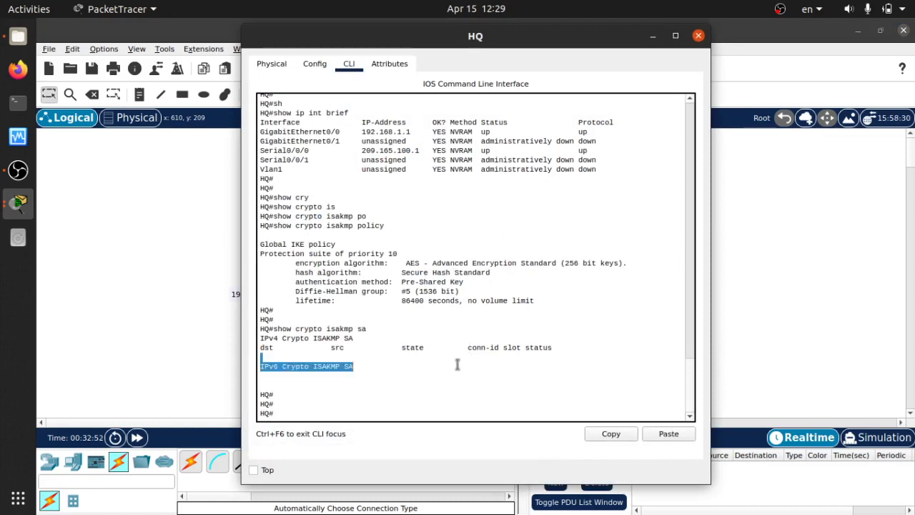
{"action": "left_click", "coordinate": [453, 366]}
{"action": "key", "text": "Up"}
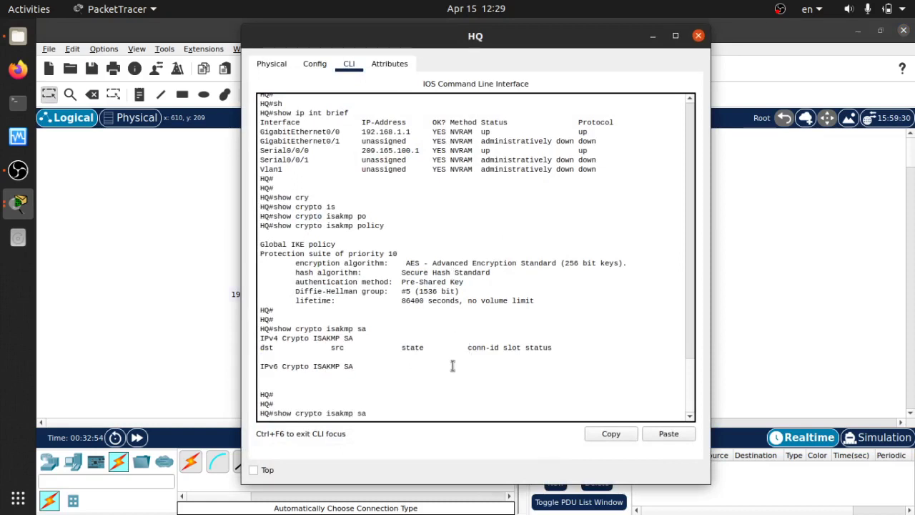
{"action": "key", "text": "Return"}
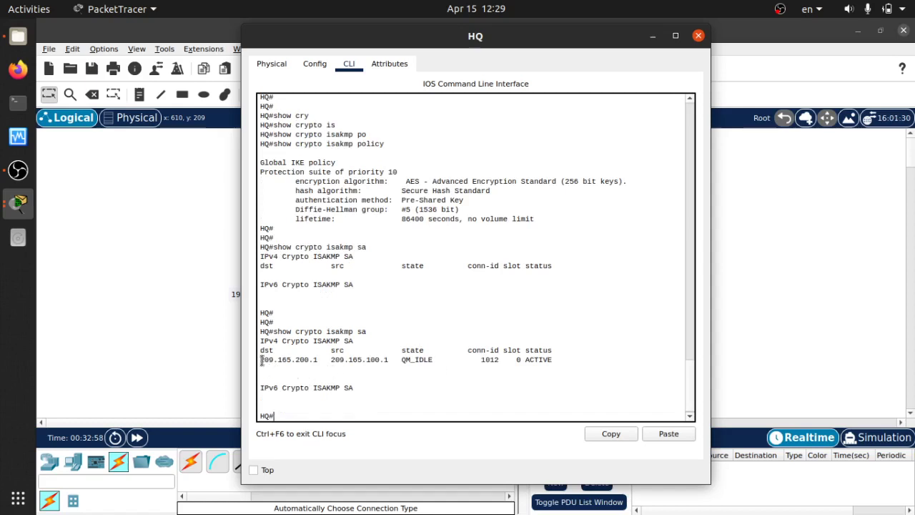
{"action": "left_click_drag", "start_coordinate": [262, 360], "coordinate": [553, 367]}
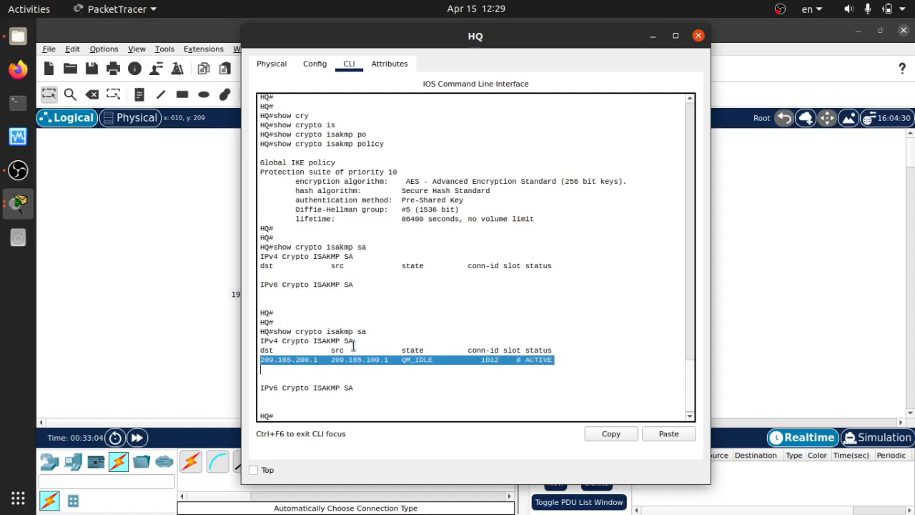
- Compare the destination and source addresses of HQ's ISAKMP association with the network topology
{"action": "left_click", "coordinate": [291, 350]}
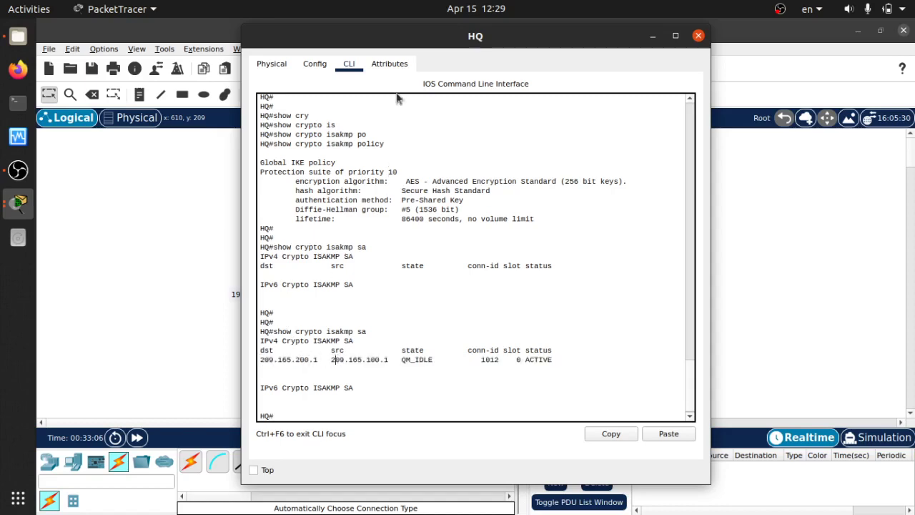
{"action": "left_click_drag", "start_coordinate": [421, 38], "coordinate": [626, 53]}
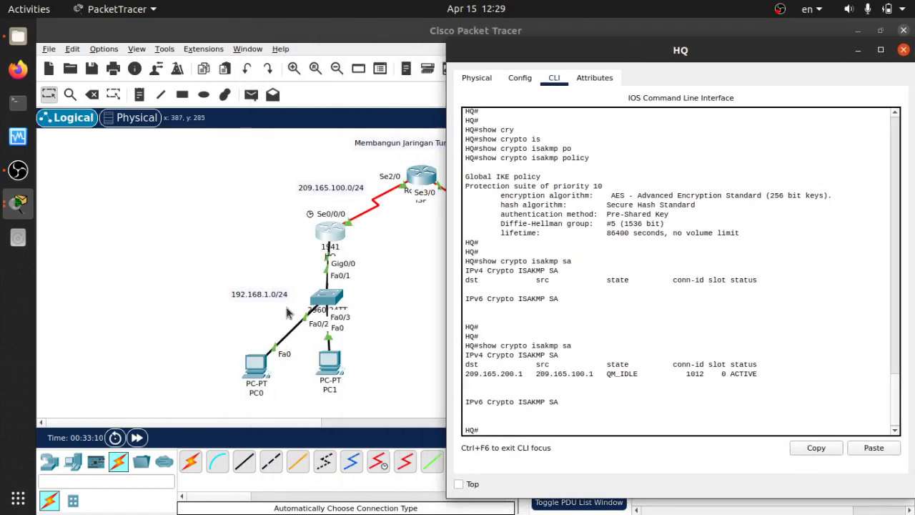
{"action": "left_click", "coordinate": [222, 272]}
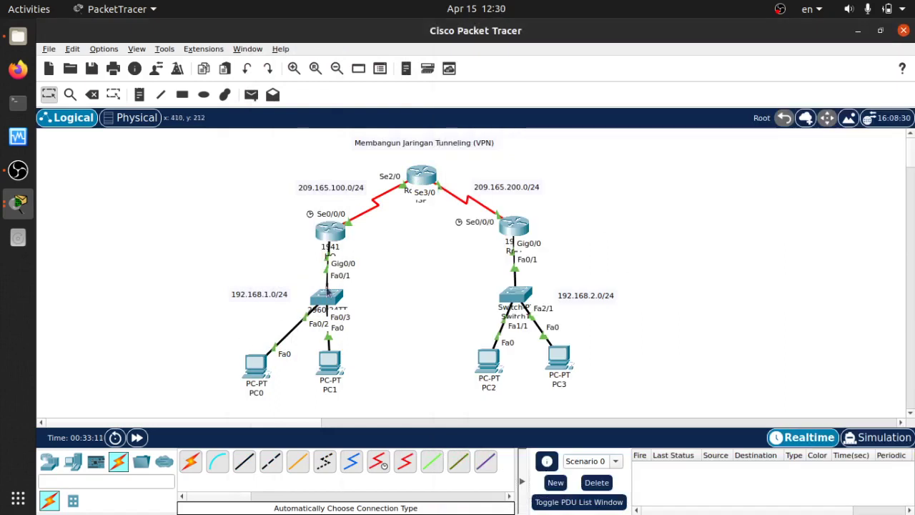
{"action": "key", "text": "alt+Tab"}
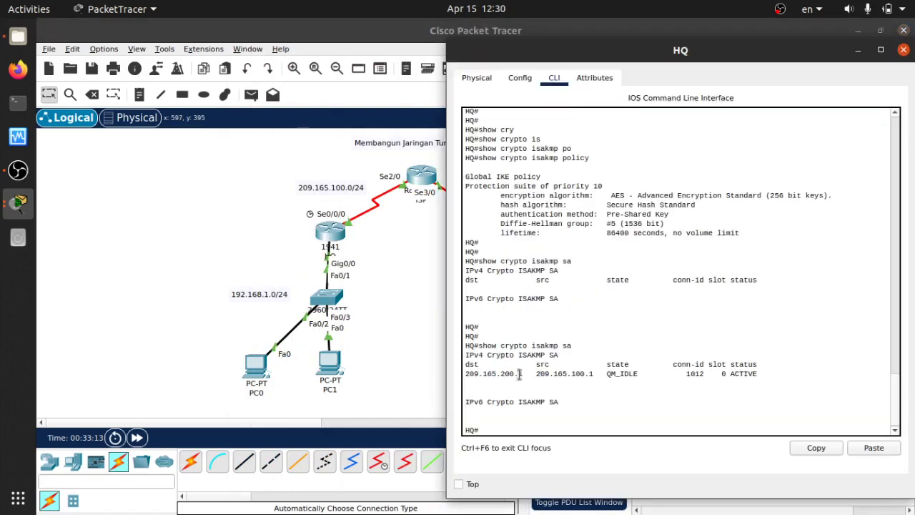
{"action": "left_click_drag", "start_coordinate": [522, 373], "coordinate": [458, 371]}
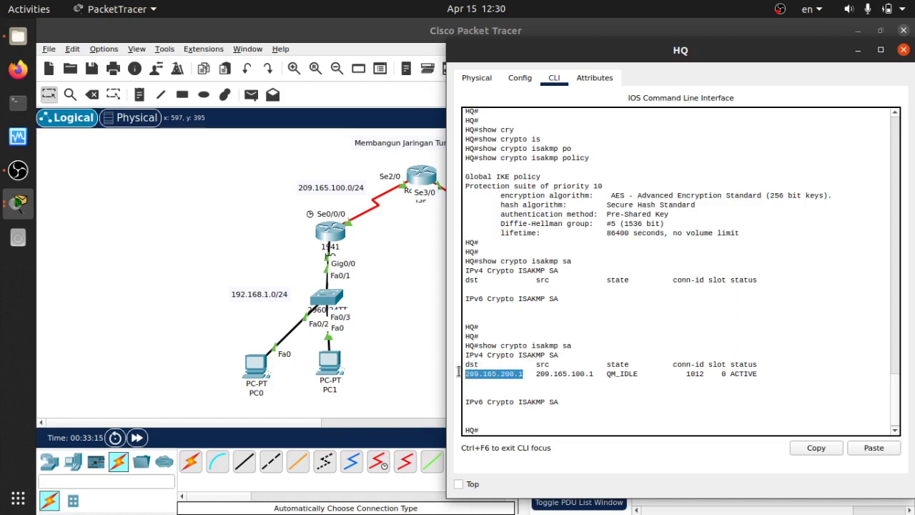
{"action": "left_click_drag", "start_coordinate": [590, 373], "coordinate": [543, 374]}
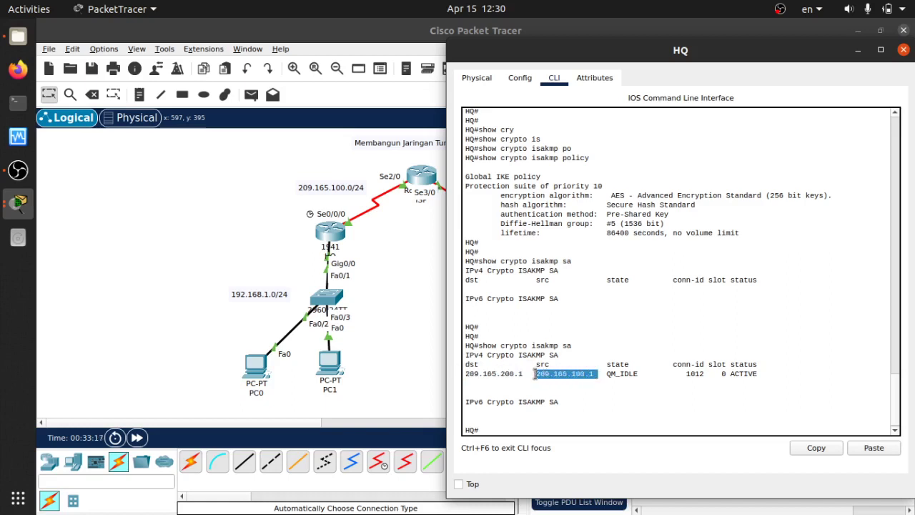
{"action": "left_click", "coordinate": [639, 396]}
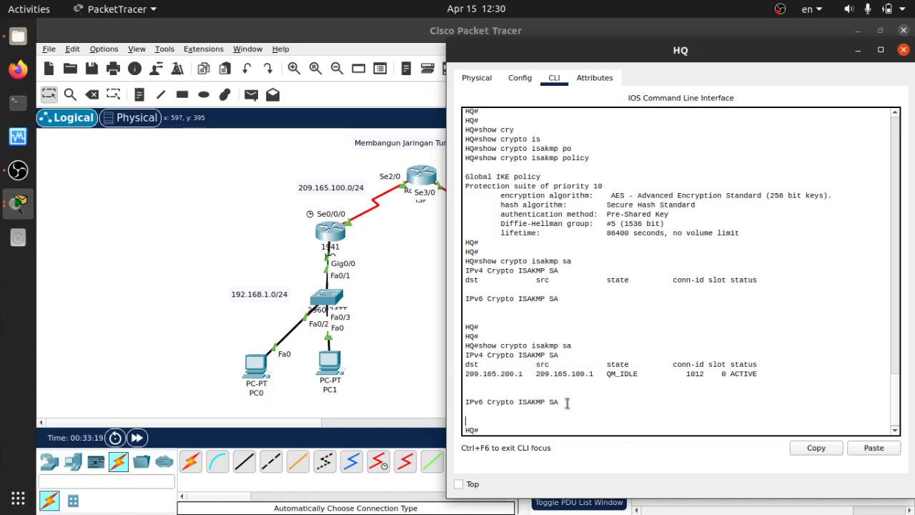
- Try to show the crypto map on HQ with the command show crypto isakmp map
{"action": "key", "text": "Up"}
{"action": "key", "text": "BackSpace"}
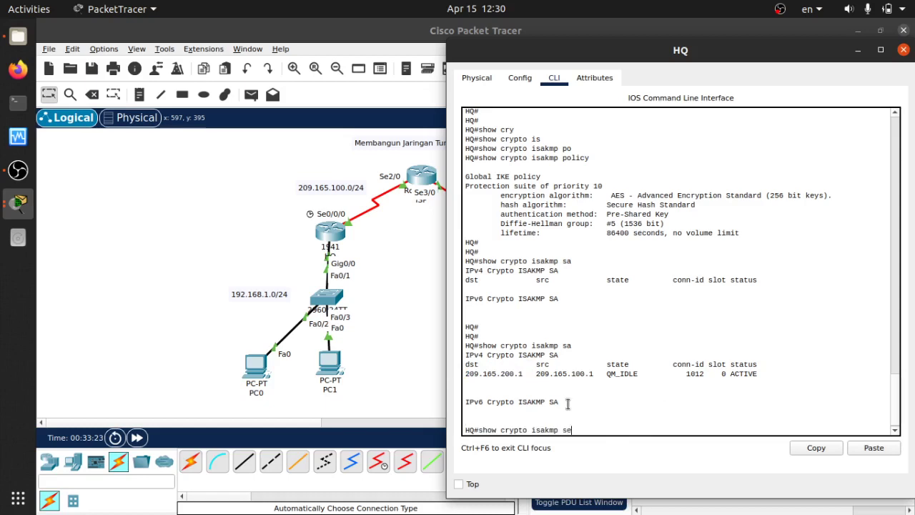
{"action": "type", "text": "e"}
{"action": "key", "text": "Tab"}
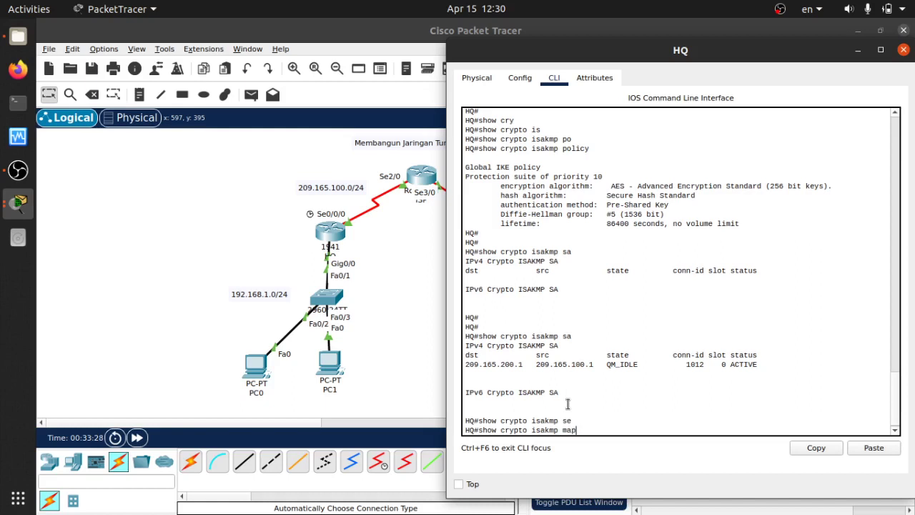
{"action": "type", "text": "map"}
{"action": "key", "text": "Return"}
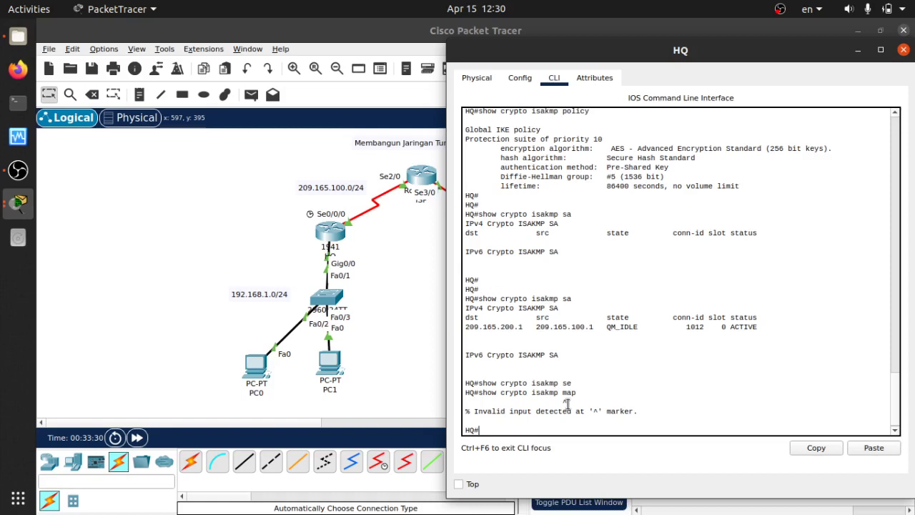
- Show the crypto map on HQ with the command show crypto map
{"action": "key", "text": "Up"}
{"action": "key", "text": "Return"}
{"action": "key", "text": "Return"}
{"action": "key", "text": "Return"}
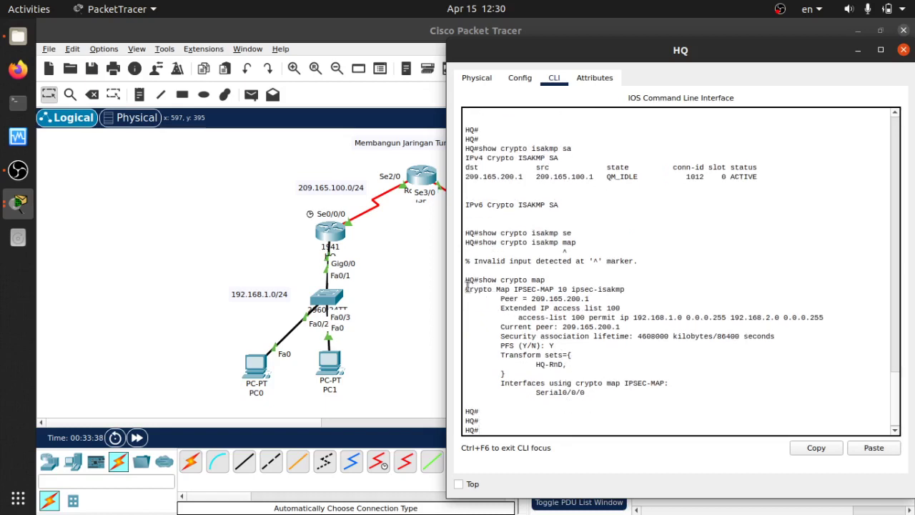
- Highlight HQ's crypto map details, access list 100 and its permitted networks, and close the router's window
{"action": "left_click_drag", "start_coordinate": [462, 289], "coordinate": [602, 397]}
{"action": "left_click", "coordinate": [607, 401]}
{"action": "left_click_drag", "start_coordinate": [502, 308], "coordinate": [826, 318]}
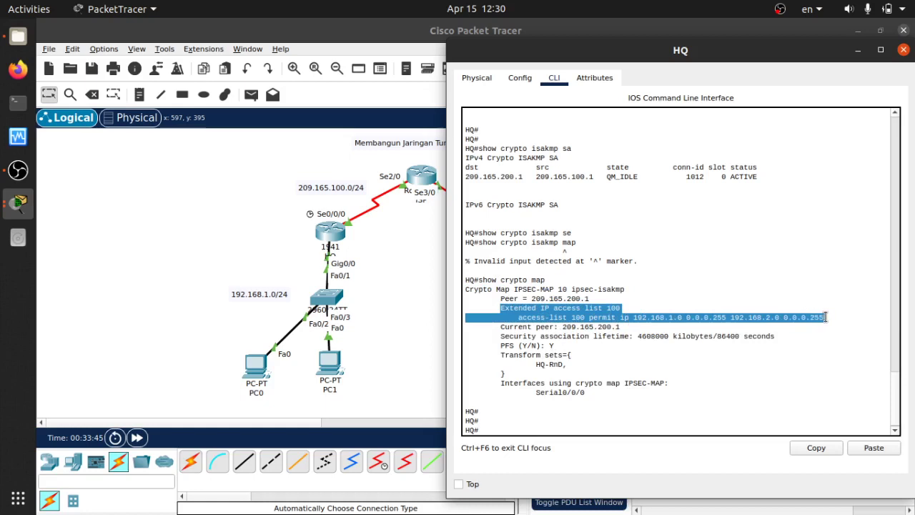
{"action": "left_click", "coordinate": [652, 336]}
{"action": "left_click_drag", "start_coordinate": [520, 320], "coordinate": [830, 321]}
{"action": "left_click", "coordinate": [701, 323]}
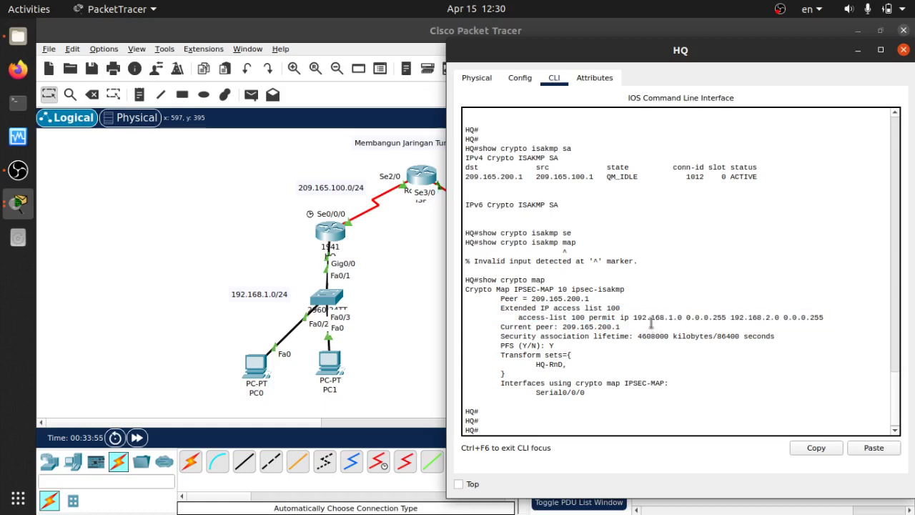
{"action": "left_click_drag", "start_coordinate": [631, 316], "coordinate": [827, 319]}
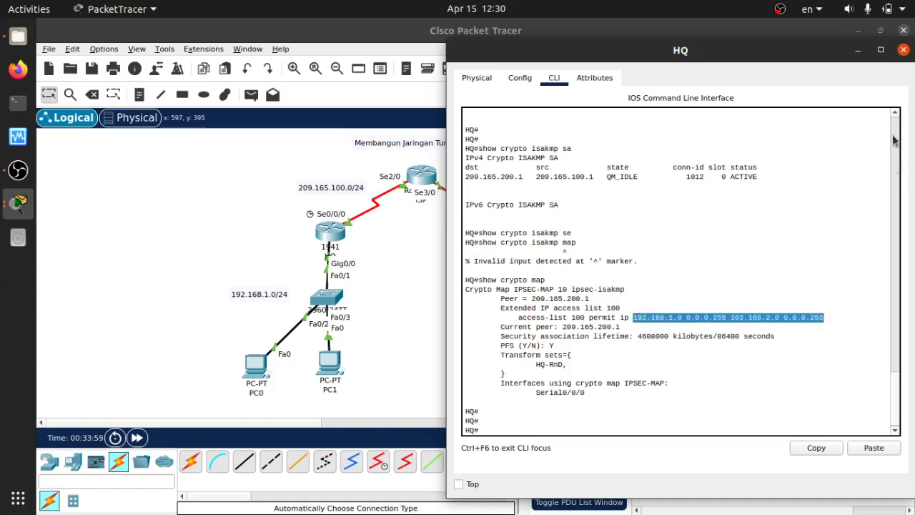
{"action": "left_click", "coordinate": [904, 49]}
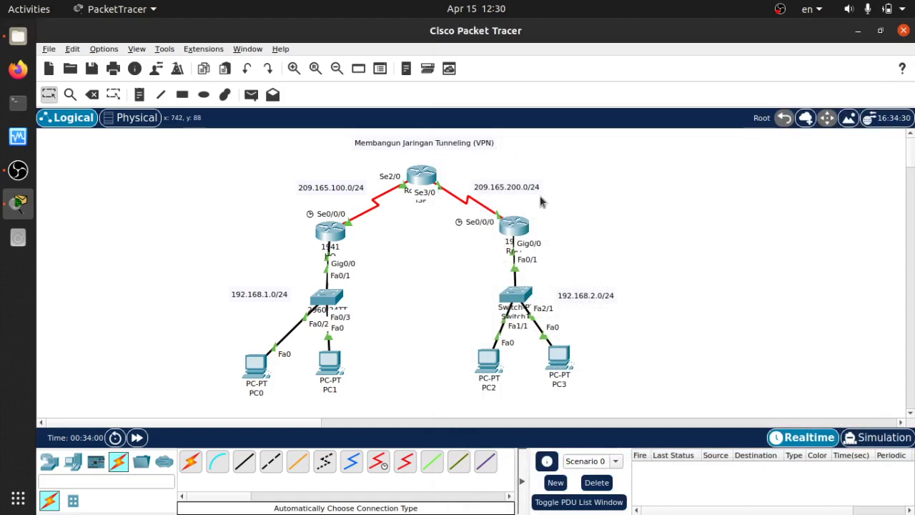
- Send a simple PDU from PC2 to PC0
{"action": "left_click", "coordinate": [509, 228]}
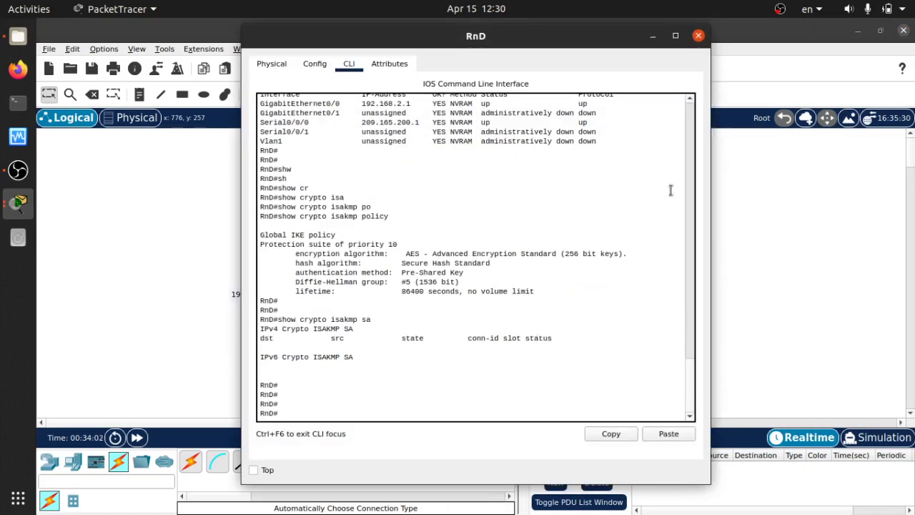
{"action": "left_click", "coordinate": [698, 35]}
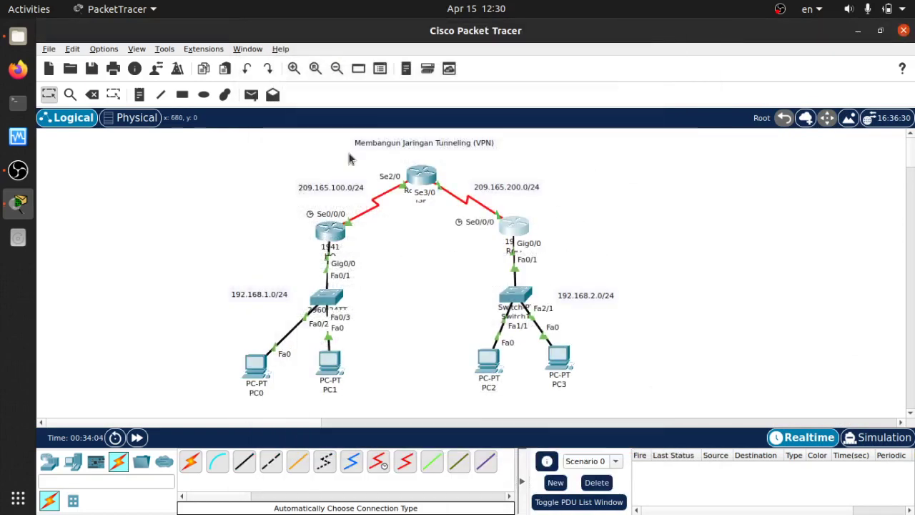
{"action": "left_click", "coordinate": [251, 94]}
{"action": "left_click", "coordinate": [489, 363]}
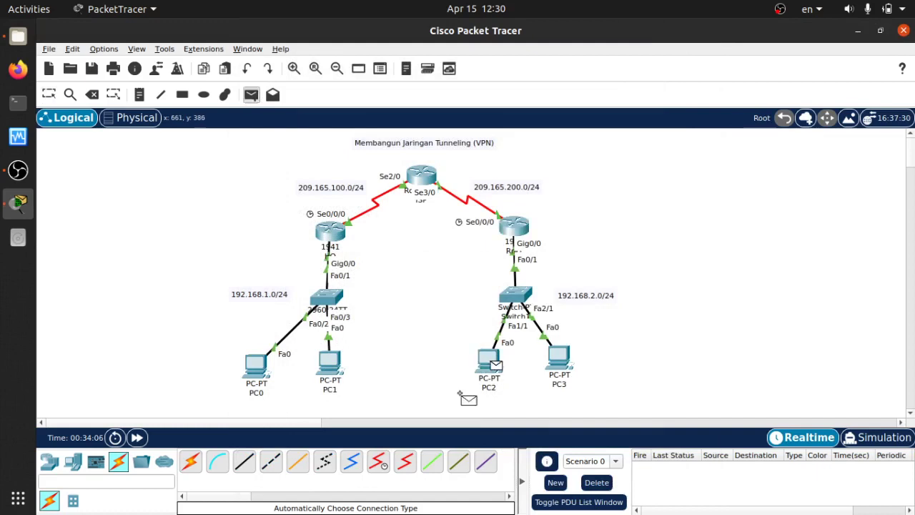
{"action": "left_click", "coordinate": [256, 366]}
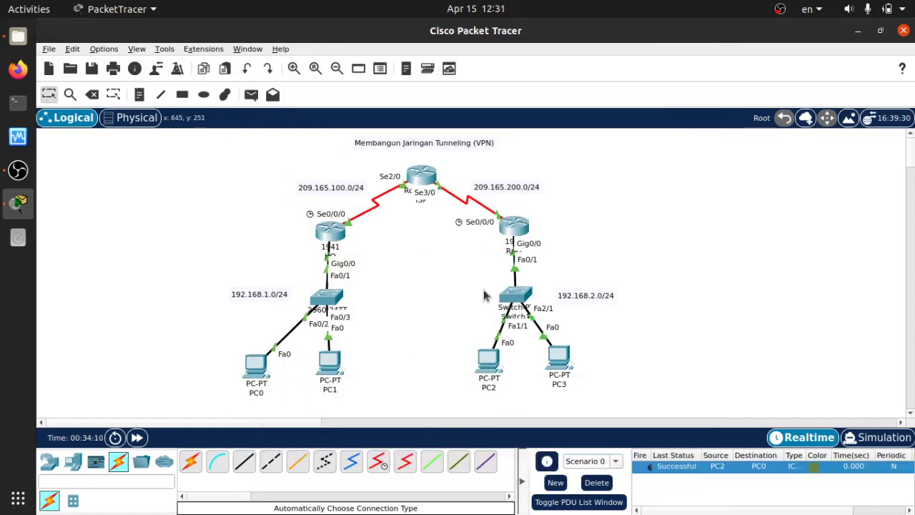
- Show the crypto ISAKMP security associations on RnD and highlight the association's destination and source addresses
{"action": "left_click", "coordinate": [513, 229]}
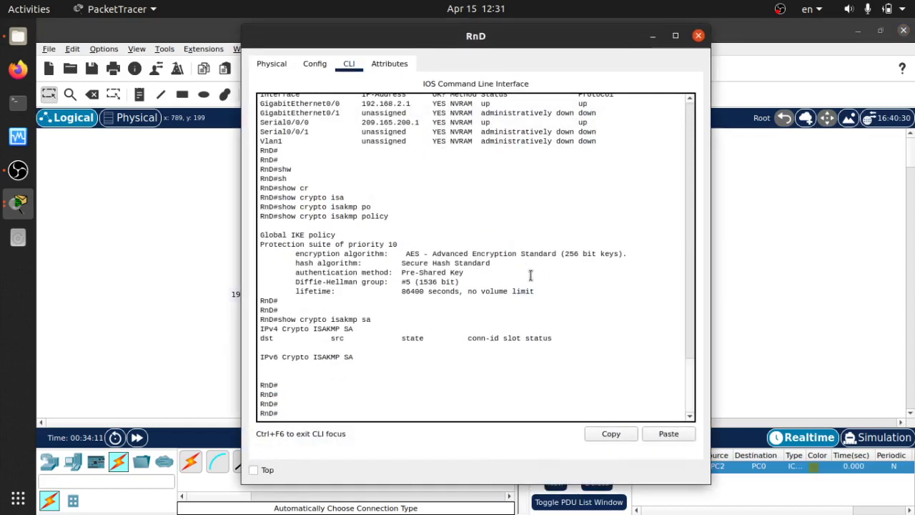
{"action": "key", "text": "Up"}
{"action": "key", "text": "Return"}
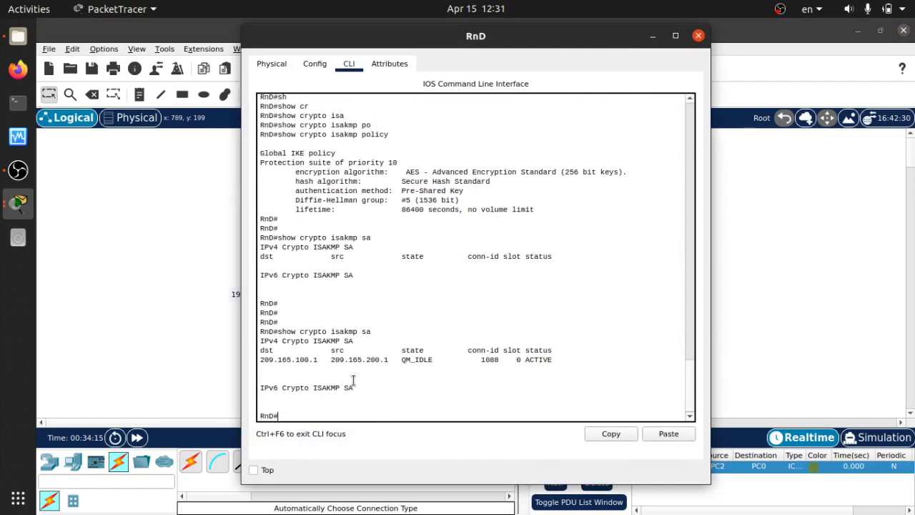
{"action": "left_click_drag", "start_coordinate": [319, 363], "coordinate": [263, 361]}
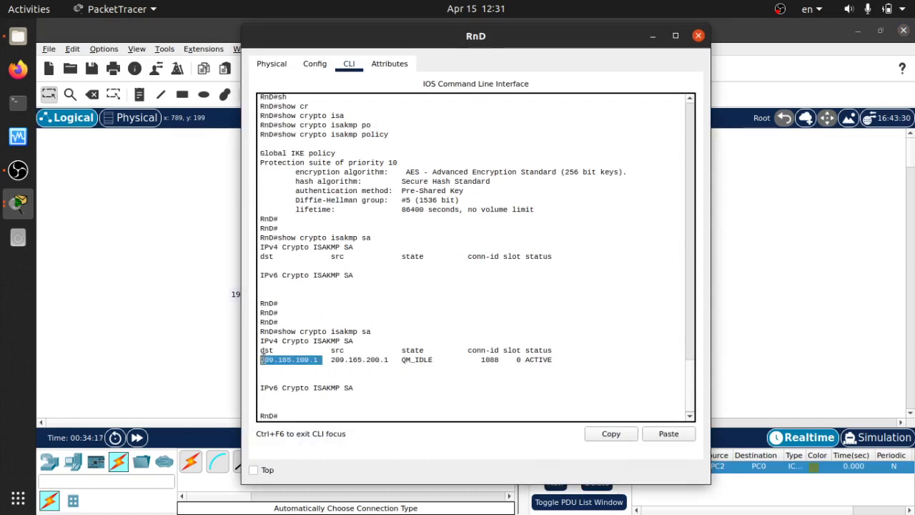
{"action": "left_click_drag", "start_coordinate": [386, 354], "coordinate": [332, 360]}
{"action": "left_click", "coordinate": [450, 407]}
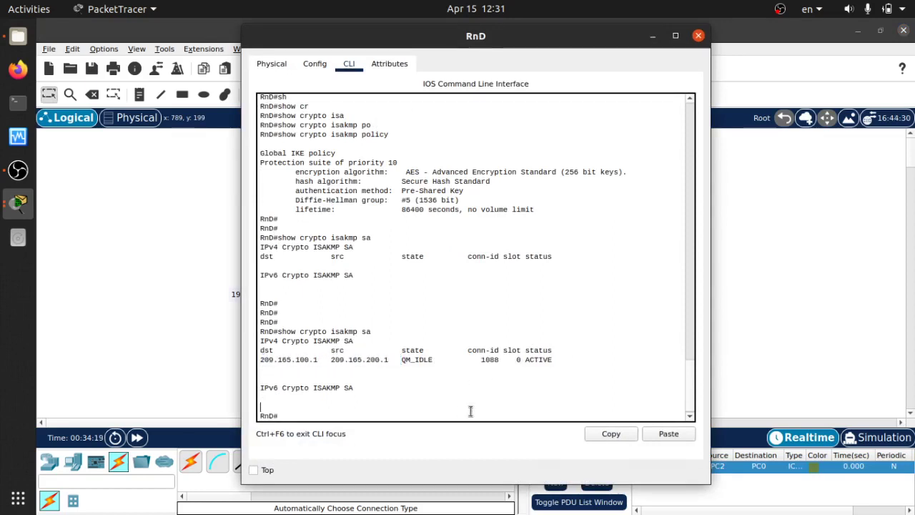
- Show the crypto map on RnD and close the router's window
{"action": "key", "text": "Up"}
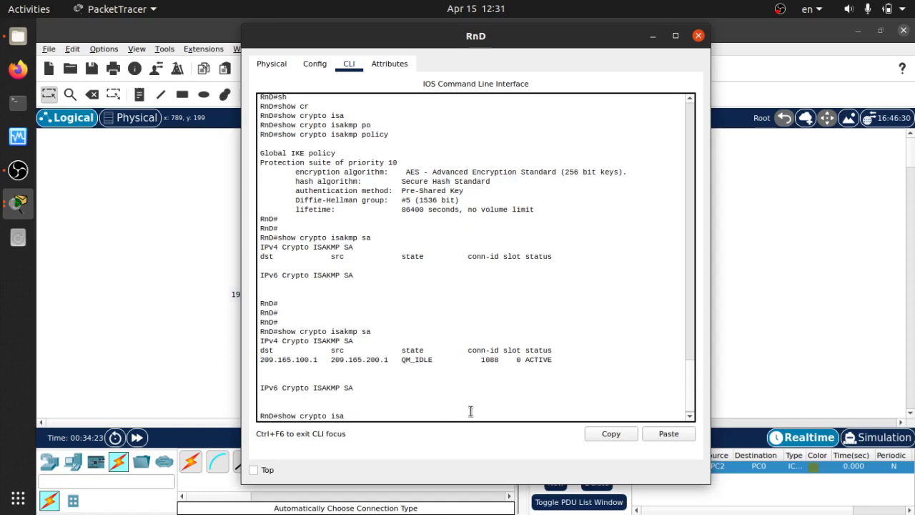
{"action": "type", "text": "map"}
{"action": "key", "text": "Return"}
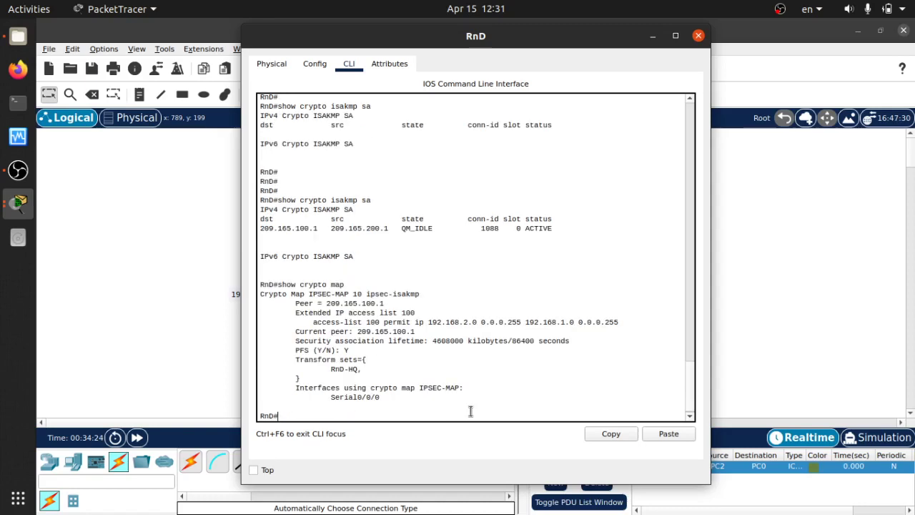
{"action": "key", "text": "Return"}
{"action": "key", "text": "Return"}
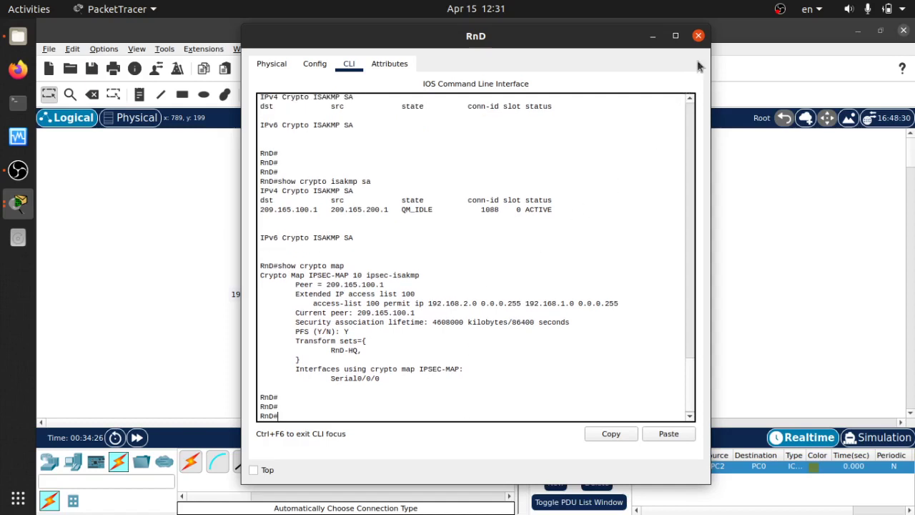
{"action": "left_click", "coordinate": [698, 35]}
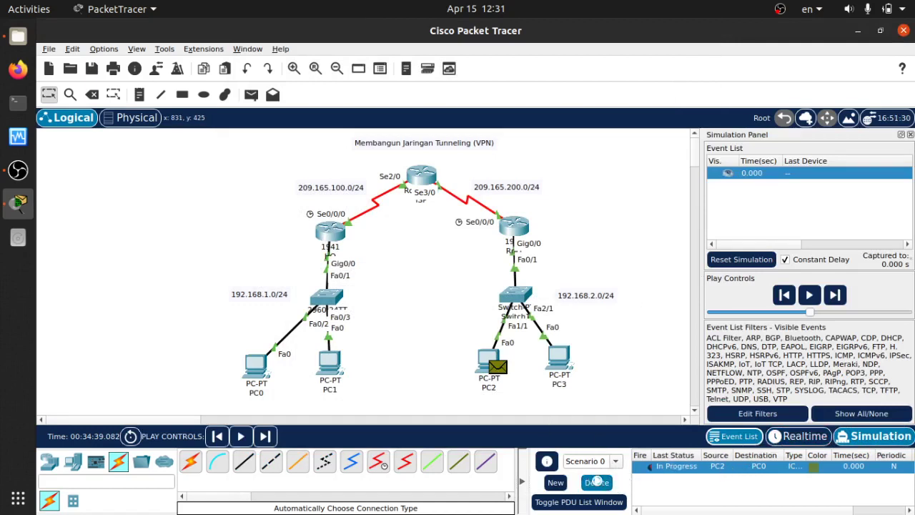
- Delete the scenario's PDU list and limit the simulation's visible events to ICMP, IPSec and ISAKMP
{"action": "left_click", "coordinate": [597, 483]}
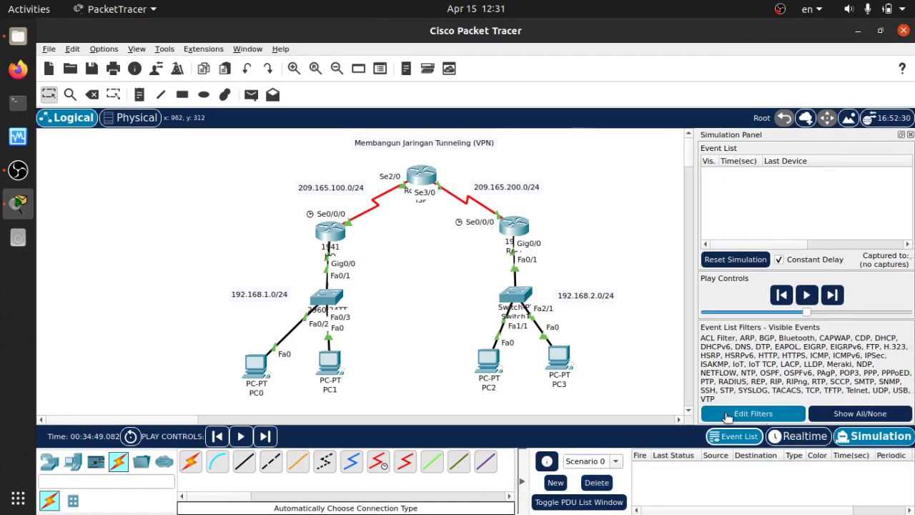
{"action": "left_click", "coordinate": [782, 414]}
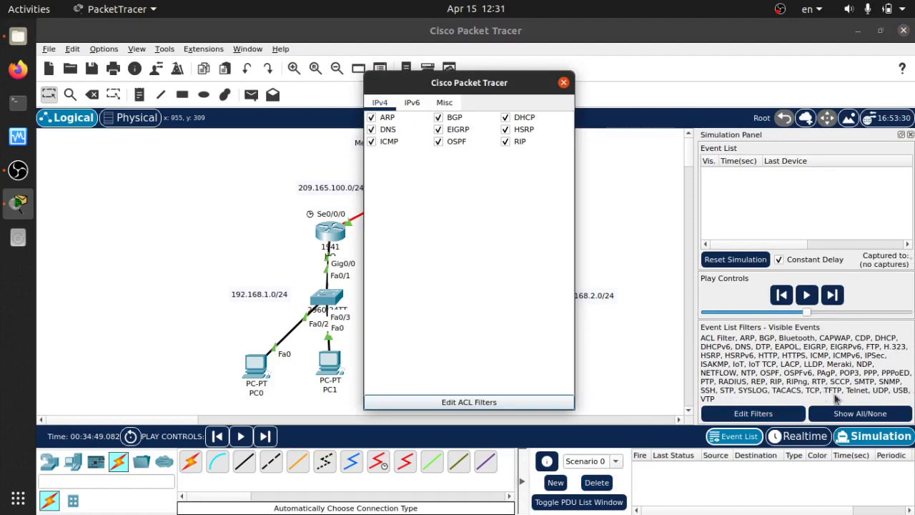
{"action": "left_click", "coordinate": [840, 413]}
{"action": "left_click", "coordinate": [444, 103]}
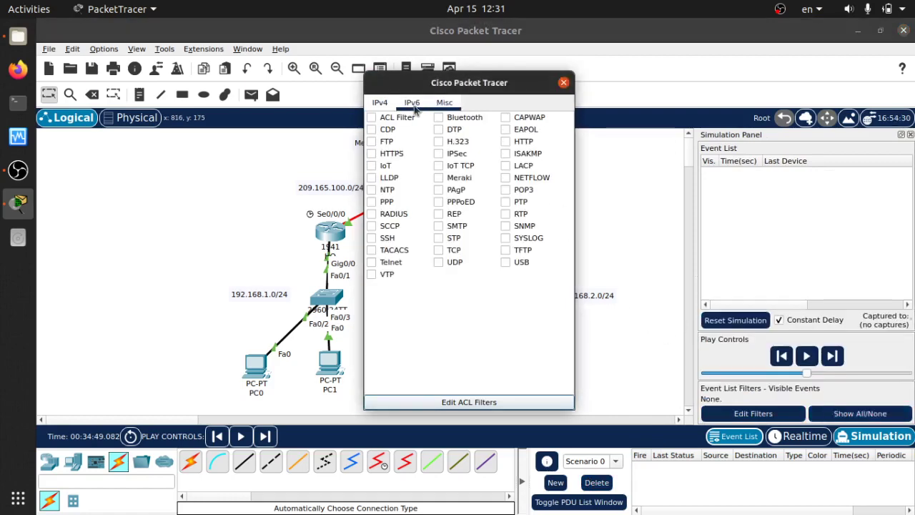
{"action": "left_click", "coordinate": [380, 103]}
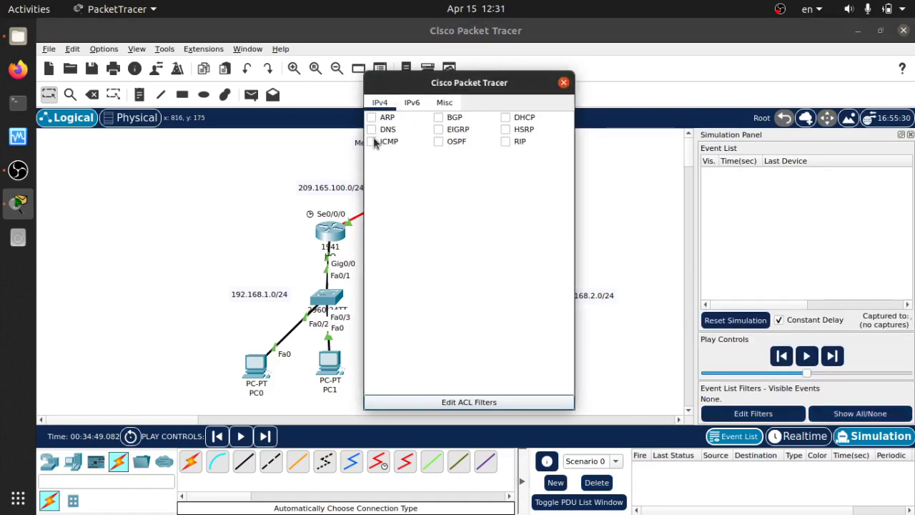
{"action": "left_click", "coordinate": [444, 105]}
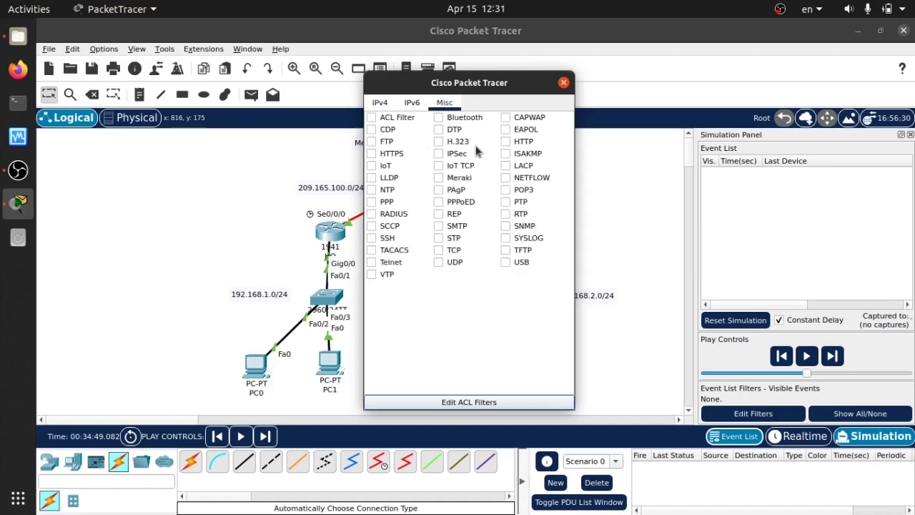
{"action": "left_click", "coordinate": [439, 154]}
{"action": "left_click", "coordinate": [506, 153]}
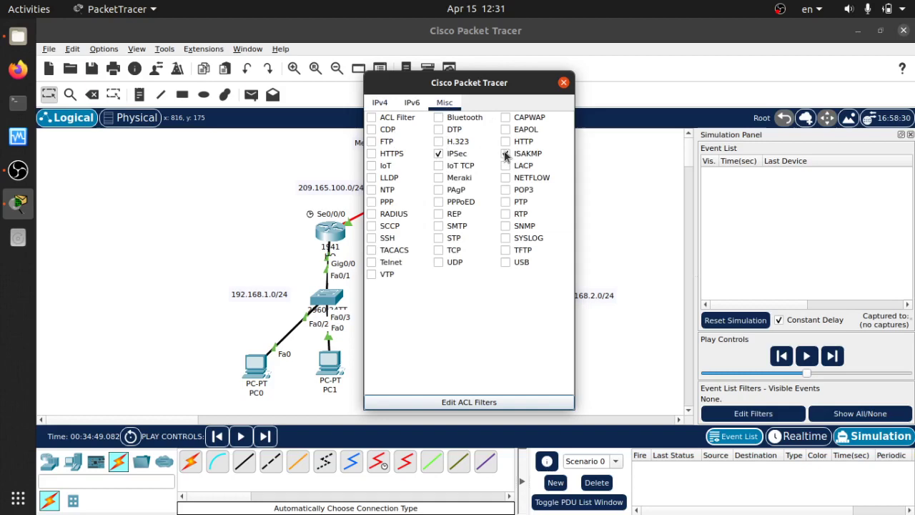
{"action": "left_click", "coordinate": [563, 82]}
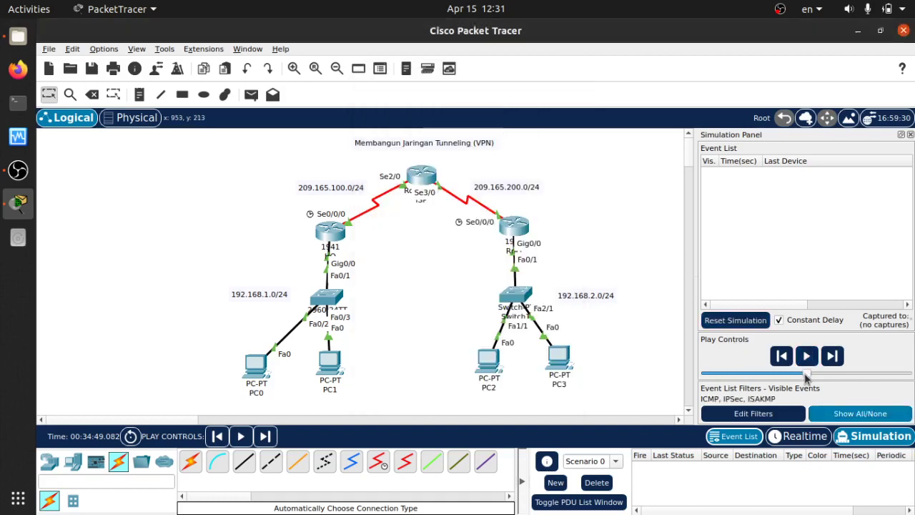
- Increase the simulation's playback speed
{"action": "left_click_drag", "start_coordinate": [806, 372], "coordinate": [872, 378]}
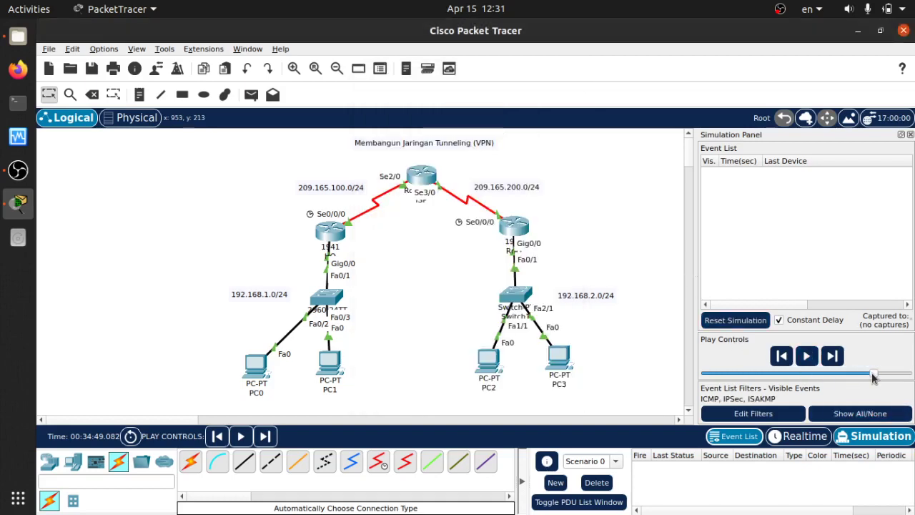
- Play the simulation and review the event filters beside the topology while packets are captured
{"action": "left_click", "coordinate": [806, 355]}
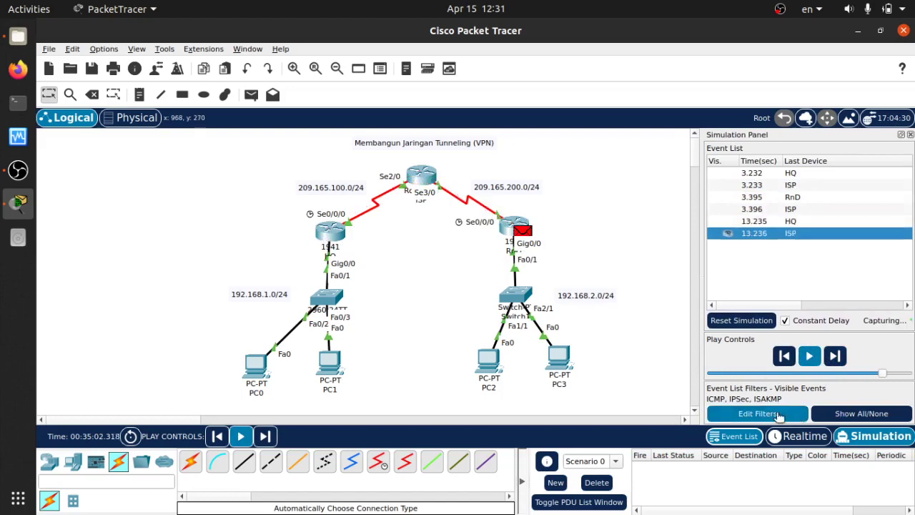
{"action": "left_click", "coordinate": [782, 414]}
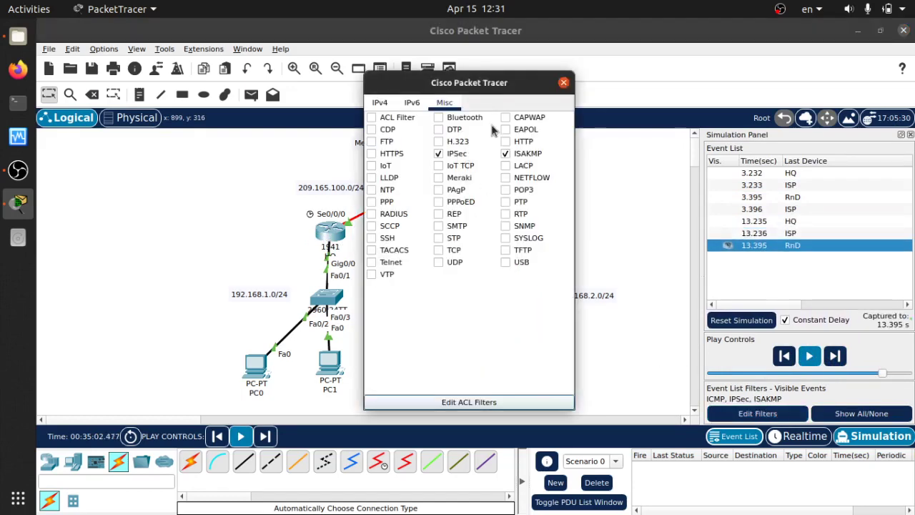
{"action": "left_click_drag", "start_coordinate": [484, 82], "coordinate": [674, 73]}
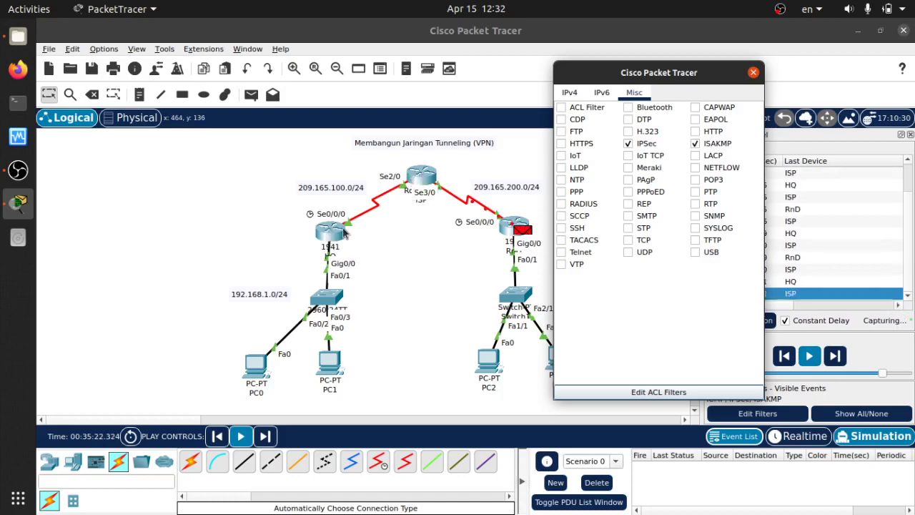
{"action": "left_click", "coordinate": [752, 73]}
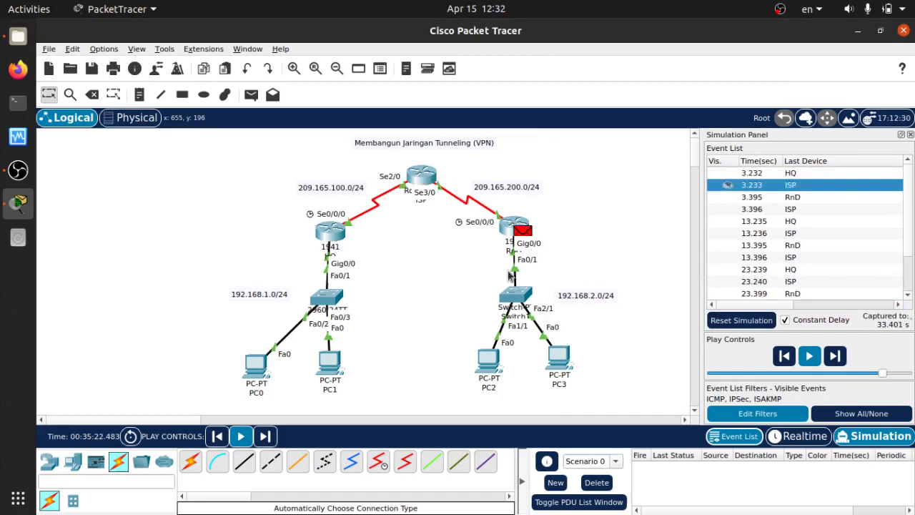
{"action": "left_click", "coordinate": [251, 95]}
{"action": "left_click", "coordinate": [257, 368]}
{"action": "left_click", "coordinate": [488, 361]}
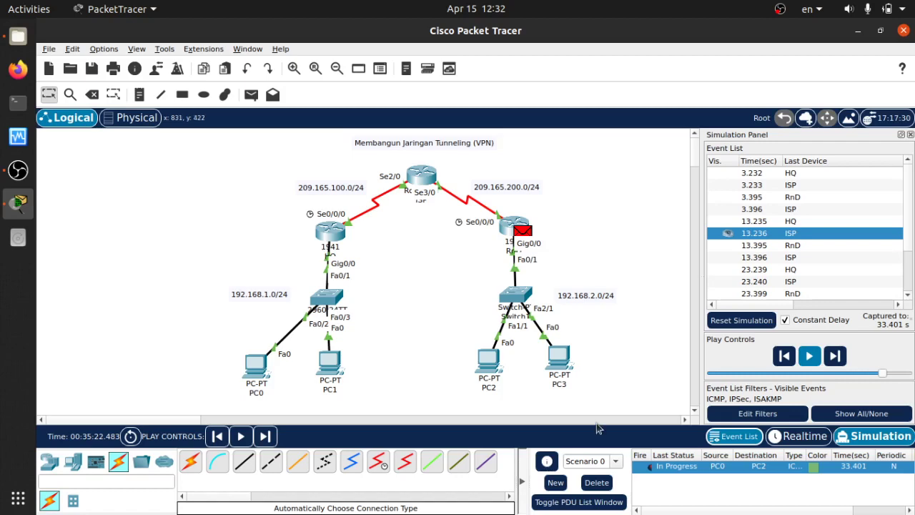
{"action": "left_click", "coordinate": [596, 482]}
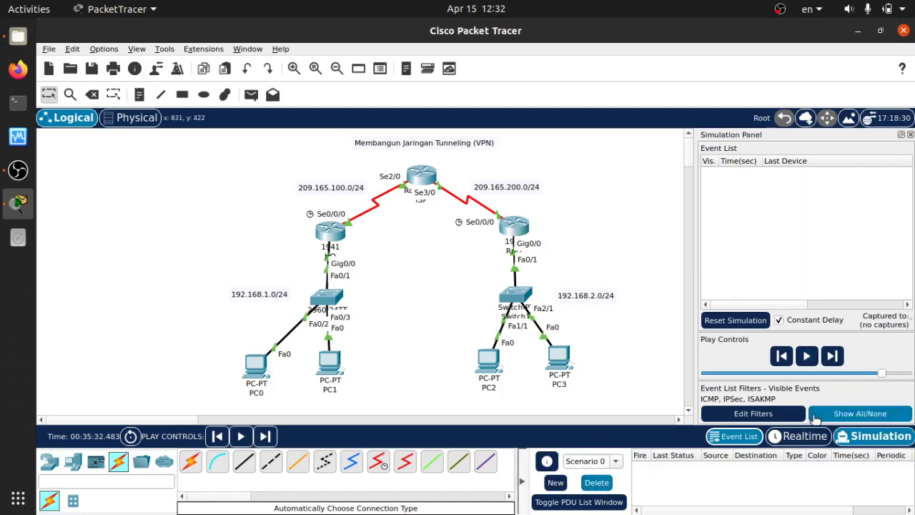
- Hide ISAKMP events in the simulation's event filters, keeping ICMP and IPSec visible
{"action": "left_click", "coordinate": [777, 417]}
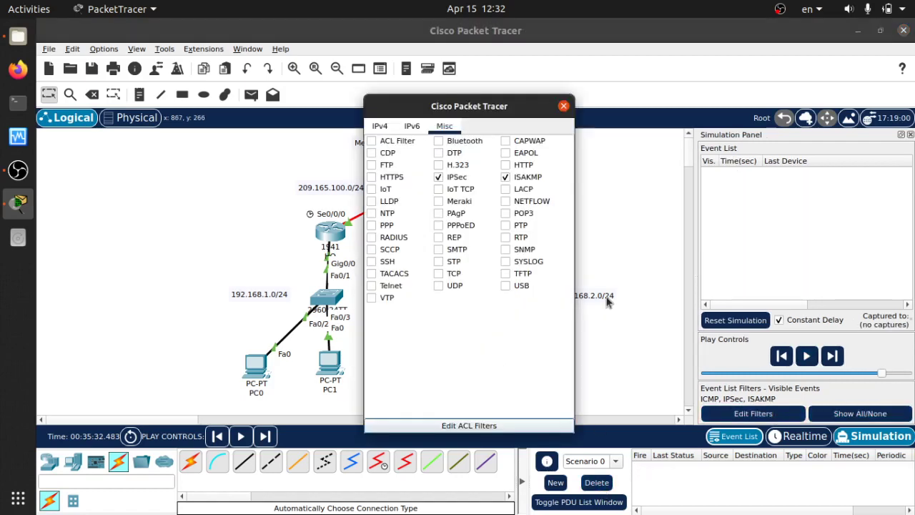
{"action": "left_click", "coordinate": [439, 177]}
{"action": "left_click", "coordinate": [505, 177]}
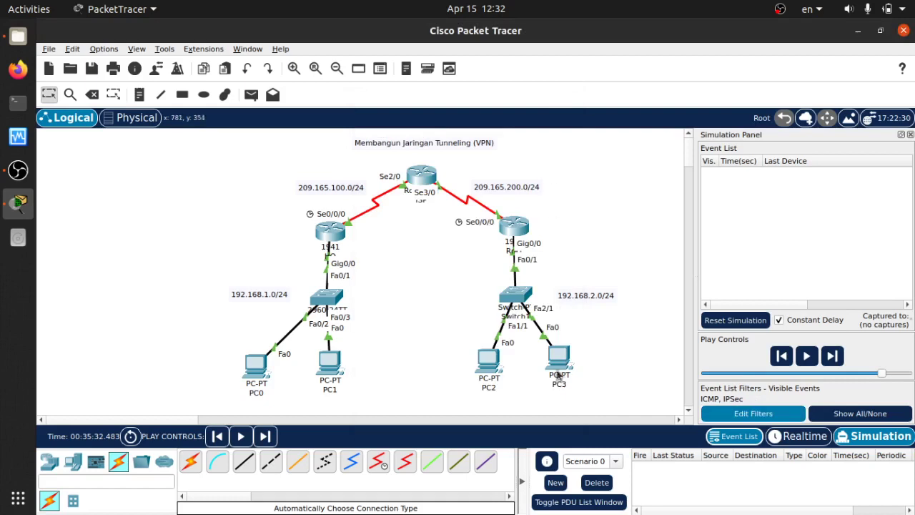
- Add a simple PDU from PC0 to PC2 and run the simulation to capture its traffic
{"action": "left_click", "coordinate": [254, 99]}
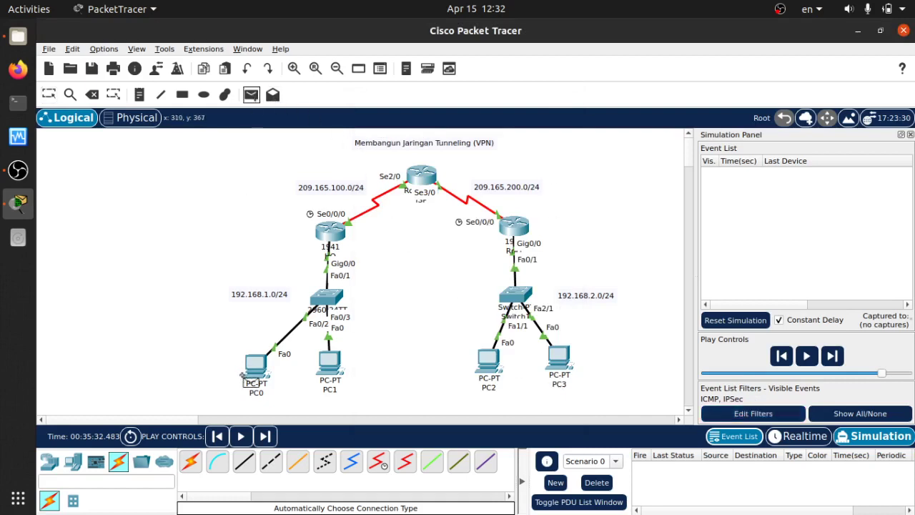
{"action": "left_click", "coordinate": [255, 366]}
{"action": "left_click", "coordinate": [498, 373]}
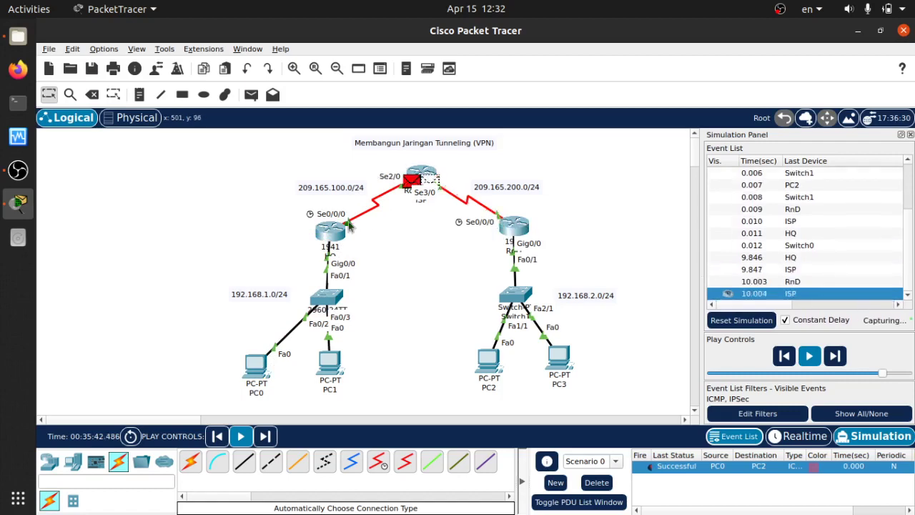
- Enable ISAKMP in the simulation's event filters alongside ICMP and IPSec
{"action": "left_click", "coordinate": [758, 413]}
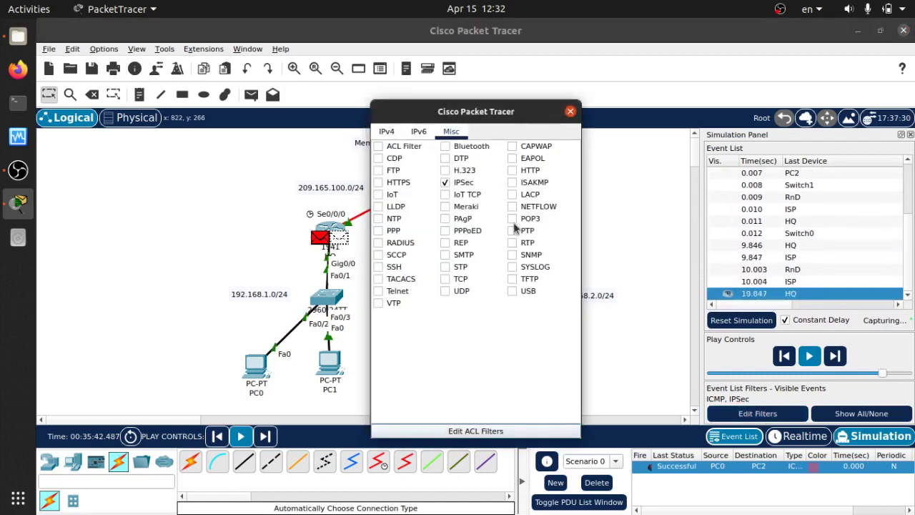
{"action": "left_click", "coordinate": [512, 182]}
{"action": "left_click", "coordinate": [570, 112]}
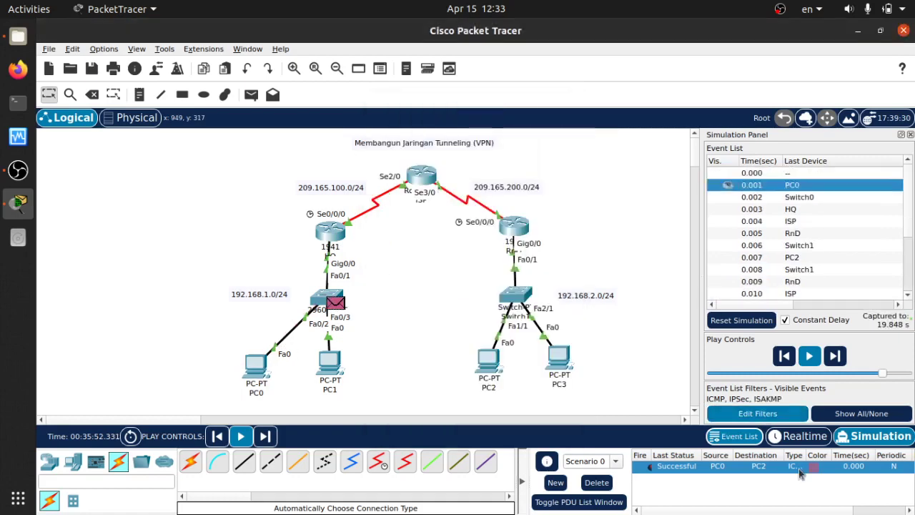
- Return the network to Realtime mode and delete the scenario with the PC0-to-PC2 test PDU
{"action": "left_click", "coordinate": [800, 437]}
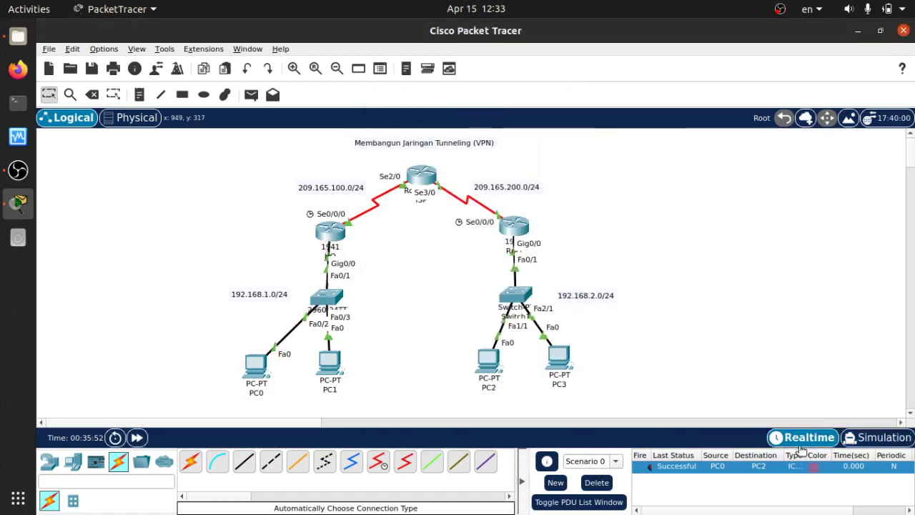
{"action": "left_click", "coordinate": [597, 482]}
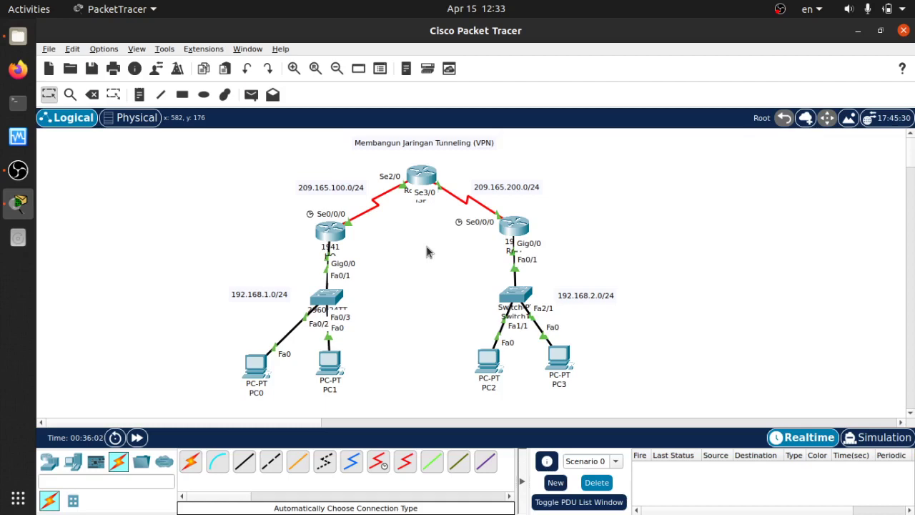
- Review the earlier crypto command output in HQ's command line and close the router's window
{"action": "left_click", "coordinate": [335, 231]}
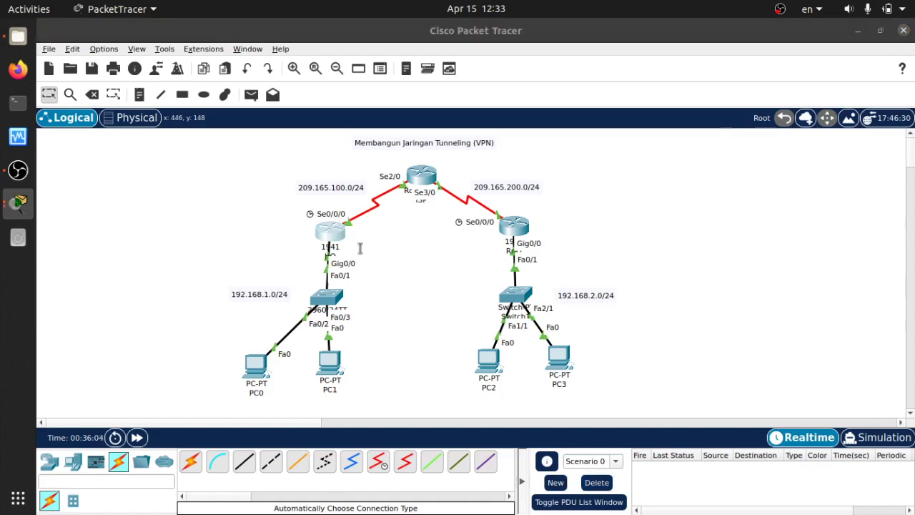
{"action": "scroll", "coordinate": [405, 327], "scroll_direction": "up", "scroll_amount": 10}
{"action": "scroll", "coordinate": [406, 328], "scroll_direction": "down", "scroll_amount": 9}
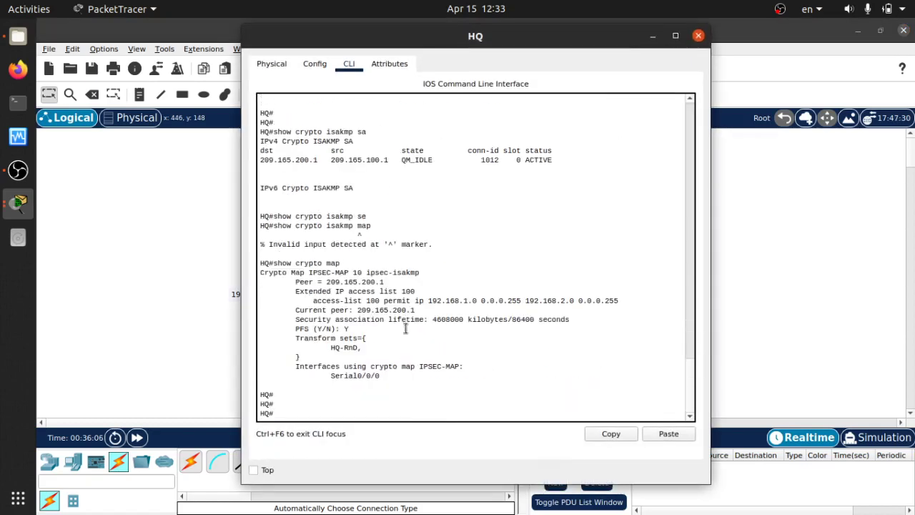
{"action": "left_click", "coordinate": [699, 35]}
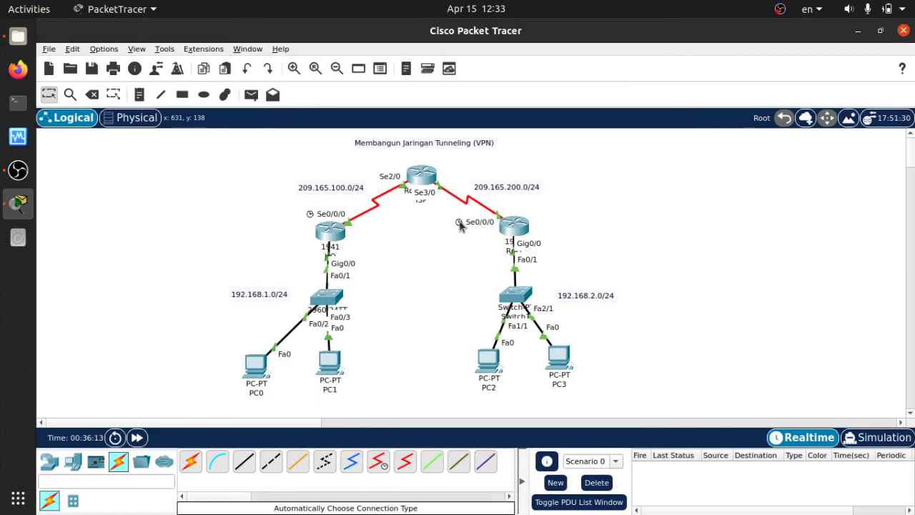
- Mark out the HQ-side network and then the RnD-side network on the topology
{"action": "left_click_drag", "start_coordinate": [178, 157], "coordinate": [393, 393]}
{"action": "left_click_drag", "start_coordinate": [456, 160], "coordinate": [639, 400]}
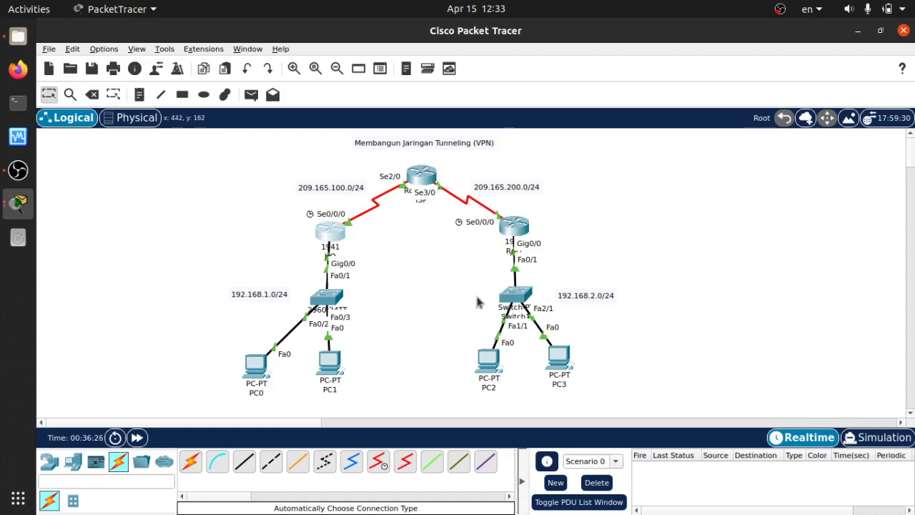
- Highlight the encryption algorithm in HQ's ISAKMP policy output and close the router's window
{"action": "scroll", "coordinate": [484, 276], "scroll_direction": "up", "scroll_amount": 8}
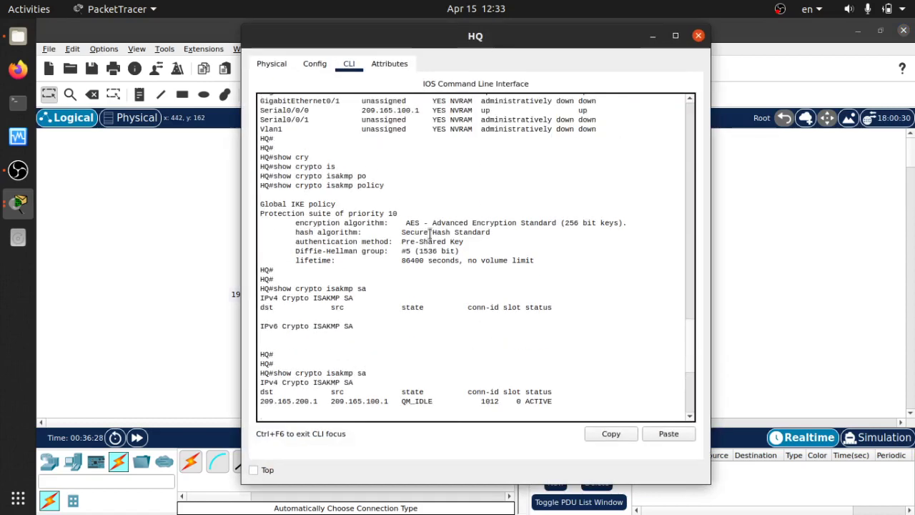
{"action": "left_click_drag", "start_coordinate": [407, 222], "coordinate": [565, 223]}
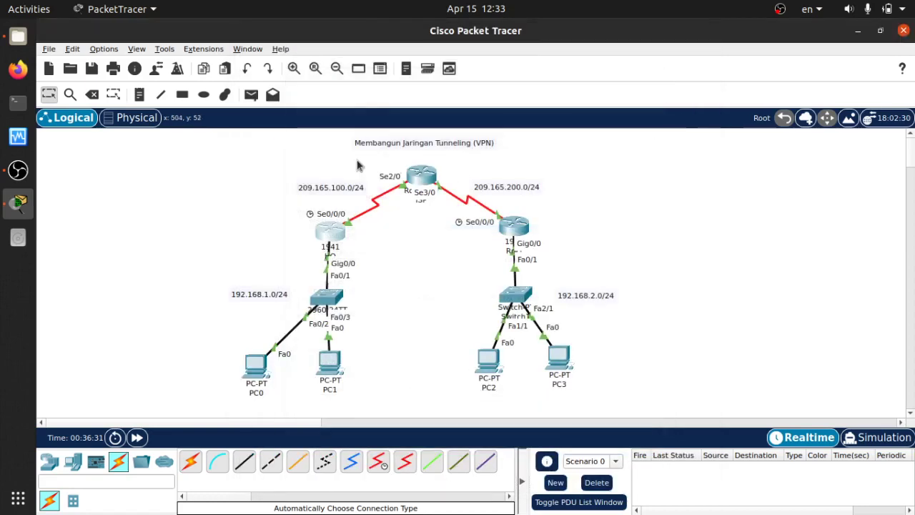
{"action": "left_click", "coordinate": [699, 35]}
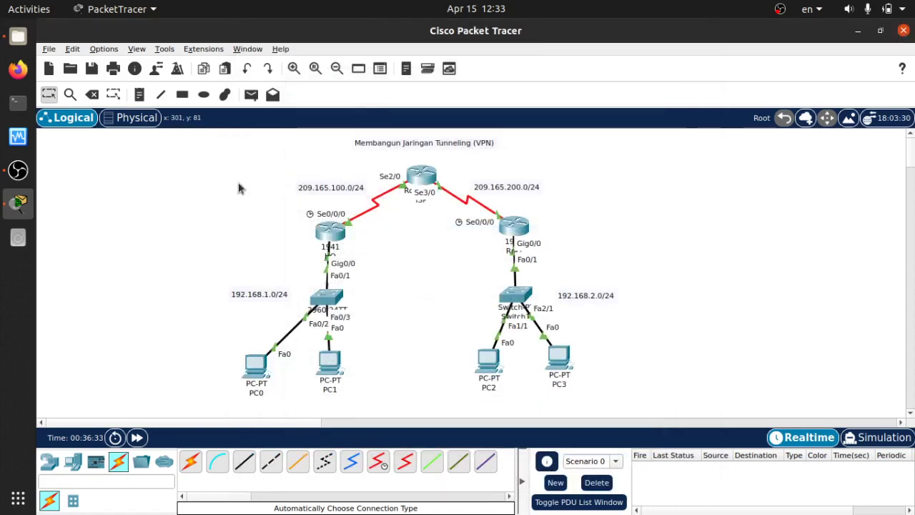